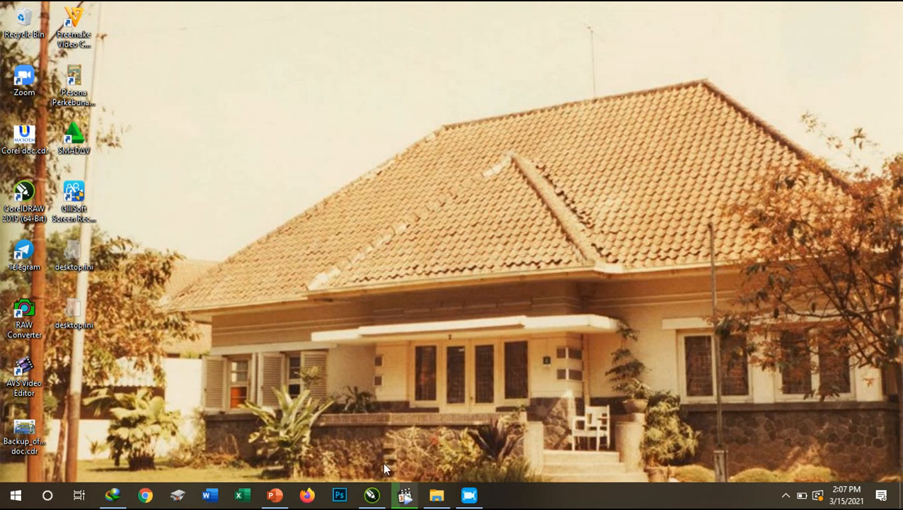
- Switch to the Logo Tutorial presentation in PowerPoint and examine slide 7 on converting shapes to curves
click(276, 496)
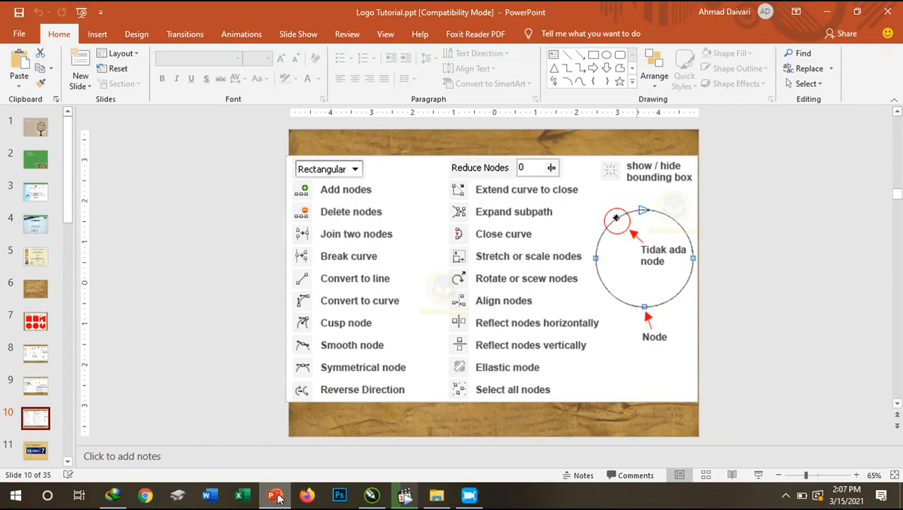
click(70, 240)
drag(70, 240, 70, 169)
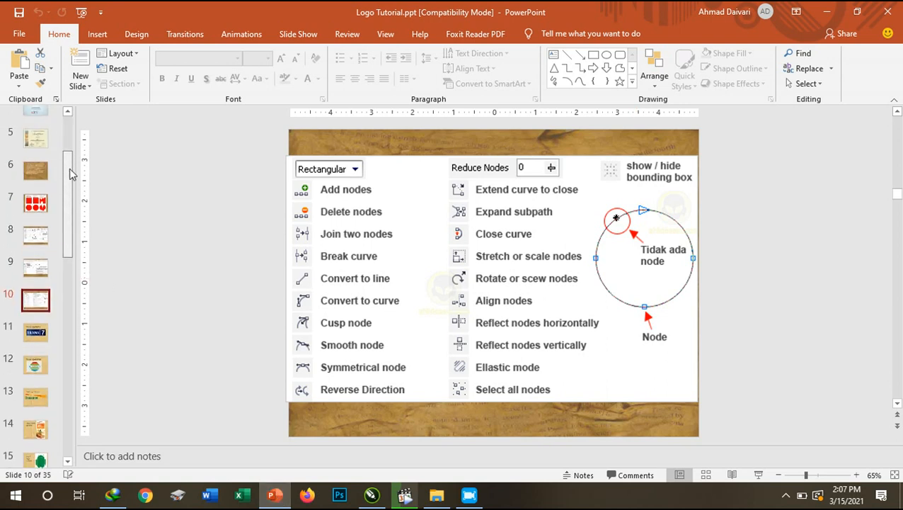
click(41, 206)
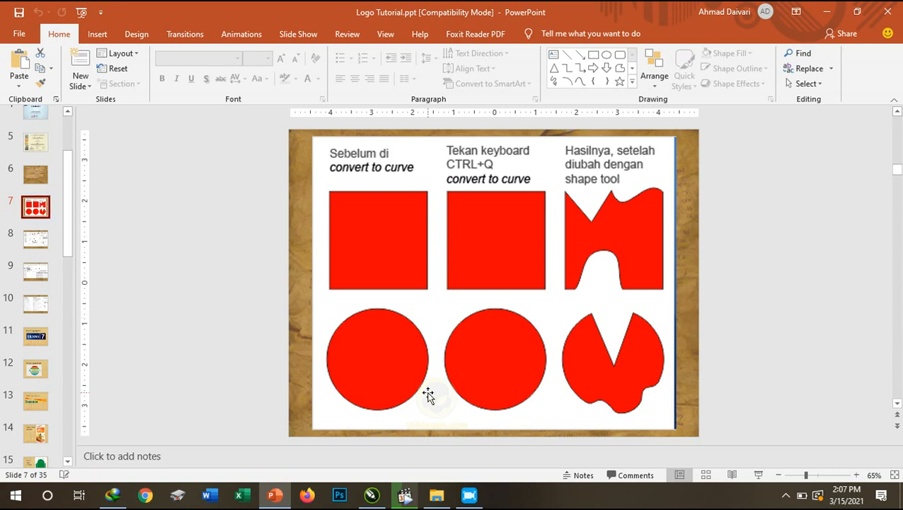
- Switch to CorelDRAW and delete the whole MA'SOEM UNIVERSITY logo from page 1
click(373, 494)
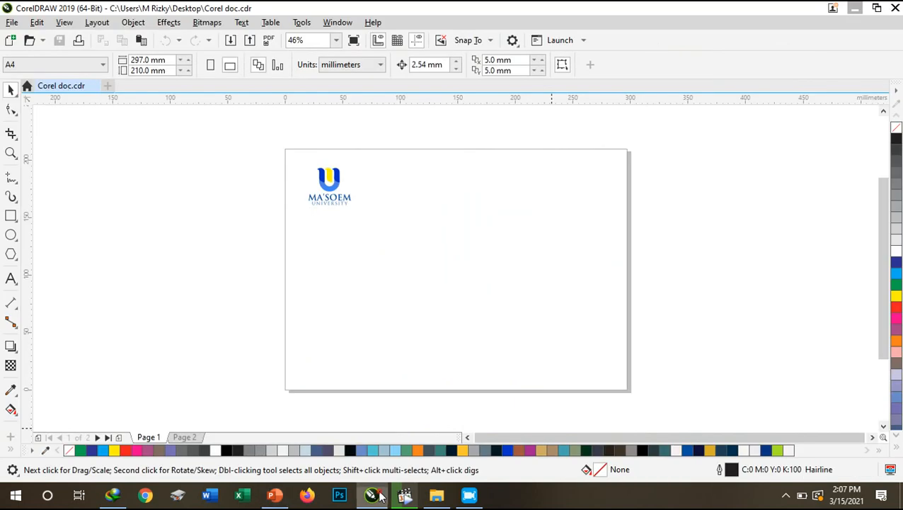
drag(288, 143, 411, 256)
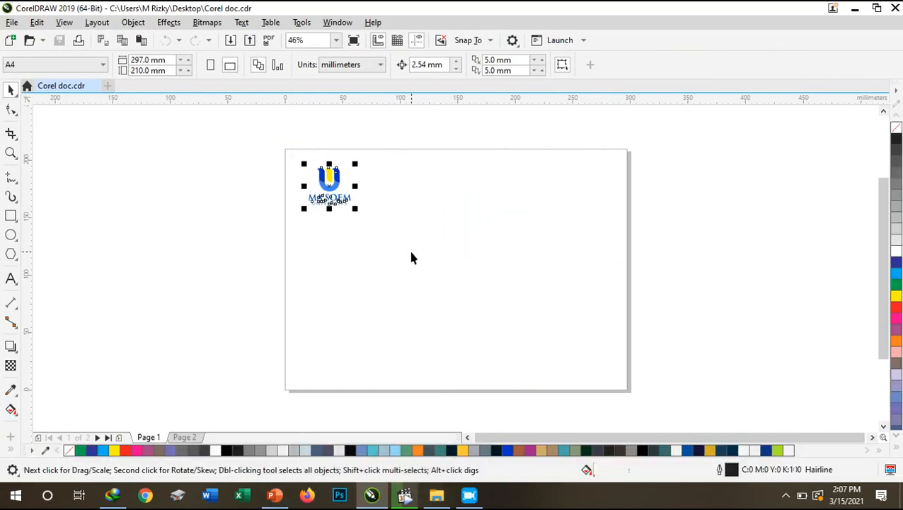
key(Delete)
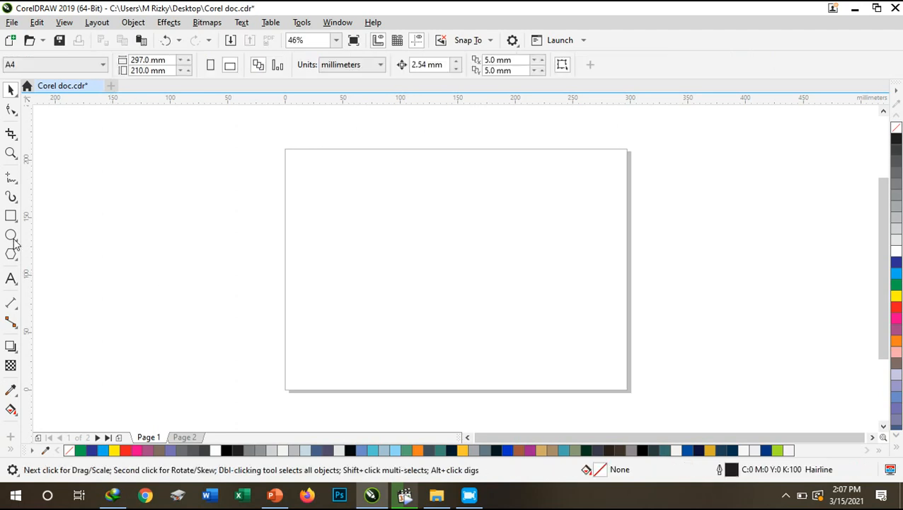
- Draw a square of about 165 mm on the page and set its outline width to 0.15 cm
click(11, 216)
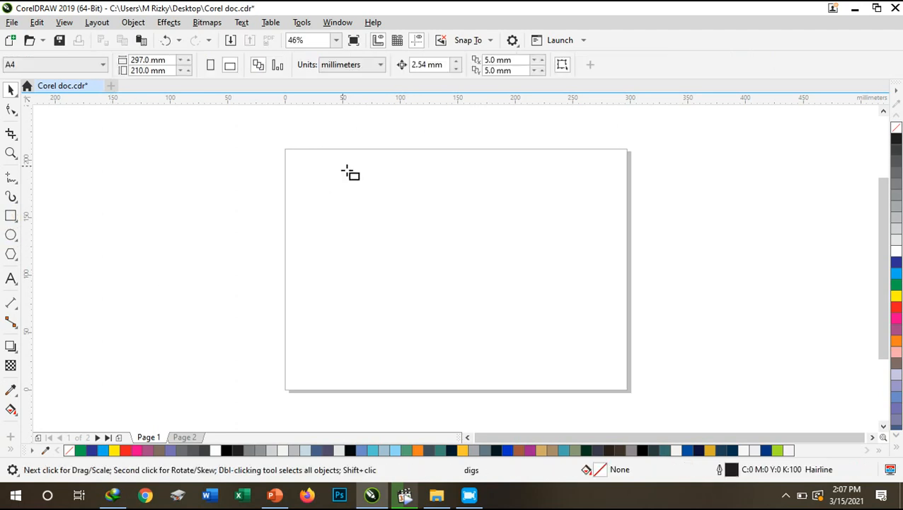
drag(348, 172, 537, 325)
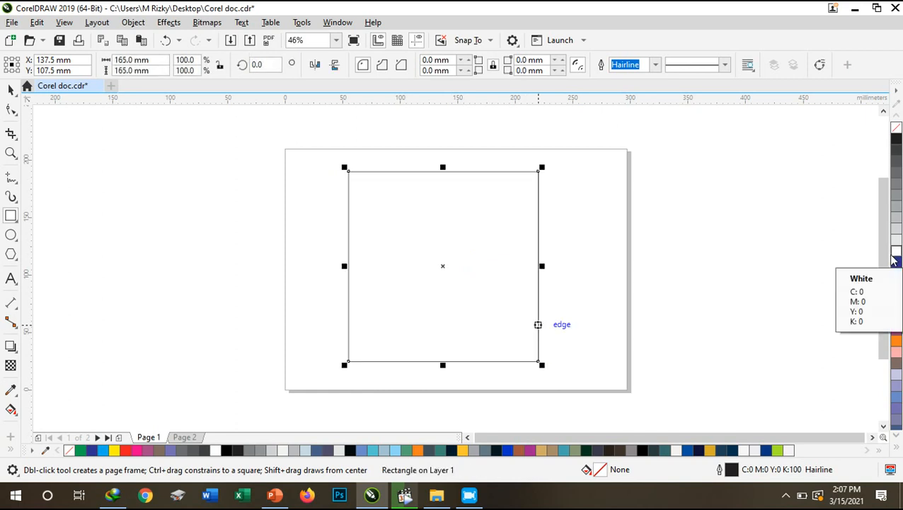
click(656, 64)
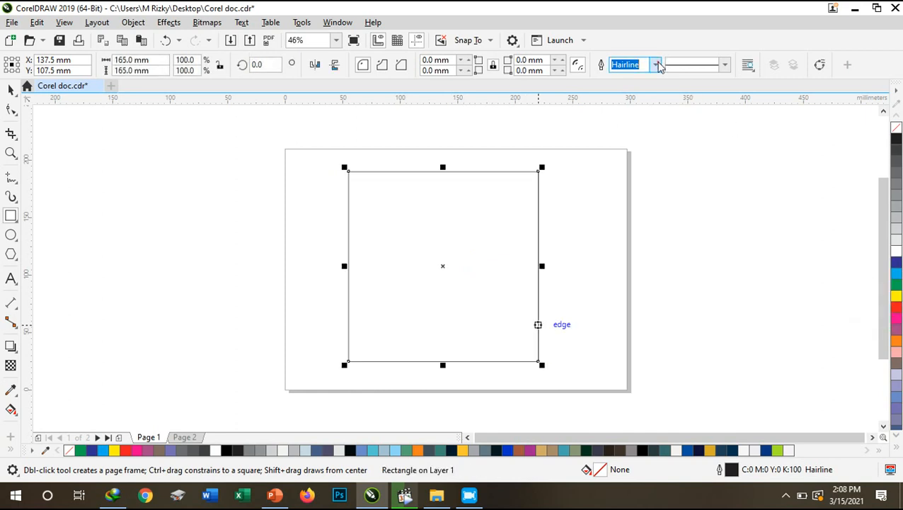
click(630, 158)
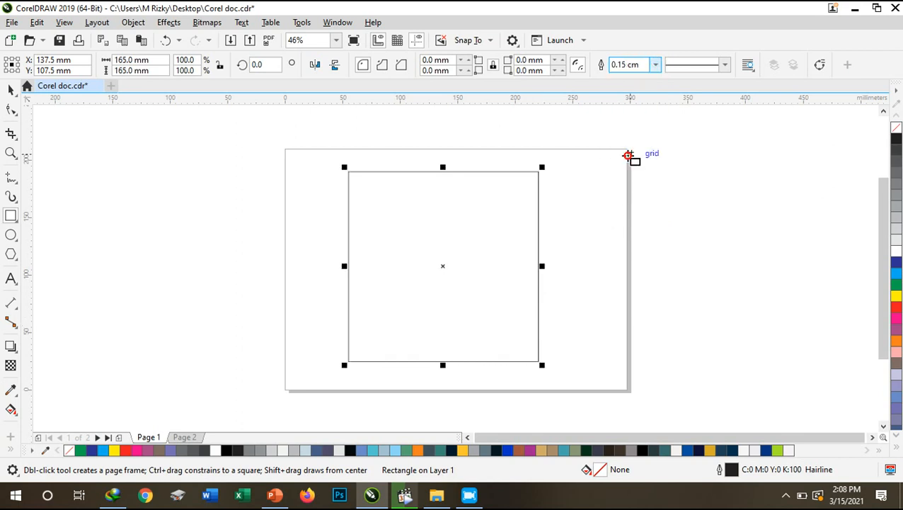
- Duplicate the square, leaving the two copies overlapping diagonally, and select both
click(11, 90)
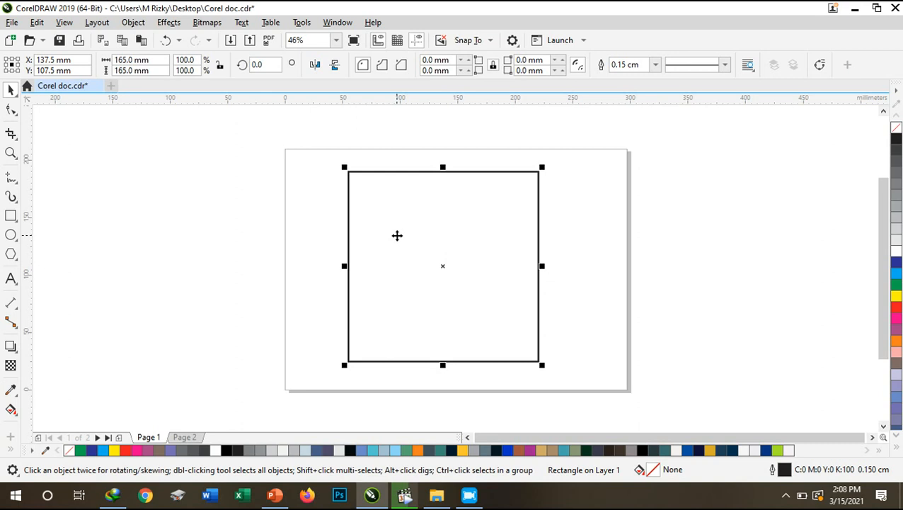
mouse_move(433, 246)
mouse_down()
mouse_move(395, 194)
mouse_move(435, 251)
mouse_up()
key(ctrl+d)
click(592, 236)
drag(285, 122, 600, 388)
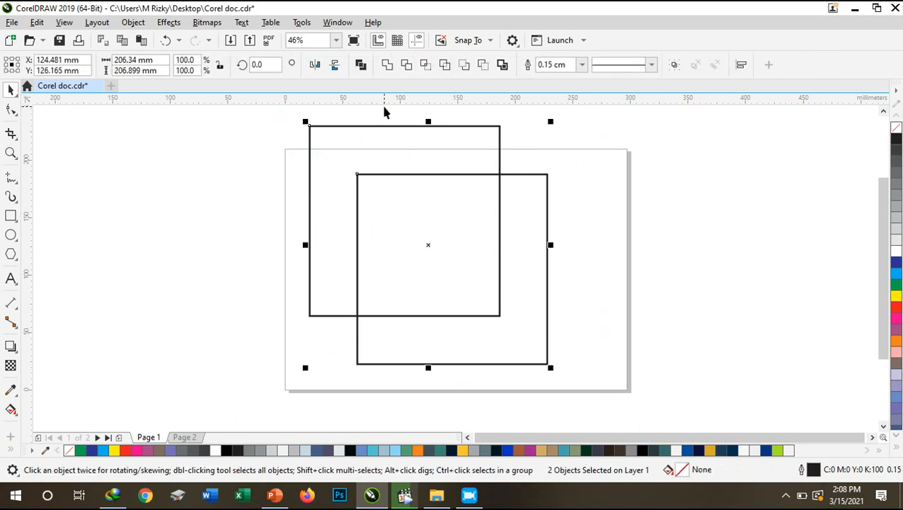
- Try welding the two overlapping squares and trimming one with the other, undoing each operation
click(388, 66)
key(ctrl+z)
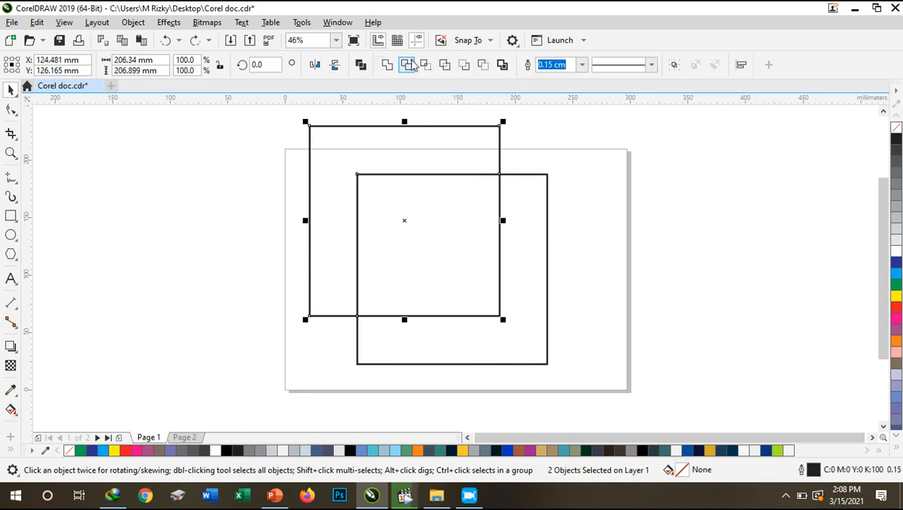
click(411, 64)
click(559, 159)
drag(455, 244, 490, 264)
key(ctrl+z)
key(ctrl+z)
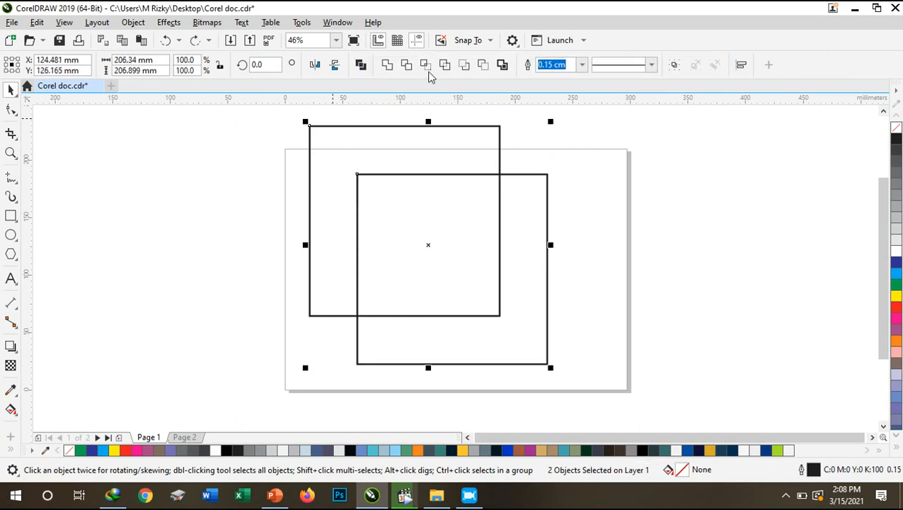
- Try intersecting the two overlapping squares, move the resulting shapes apart, and undo everything back to the two squares
click(427, 71)
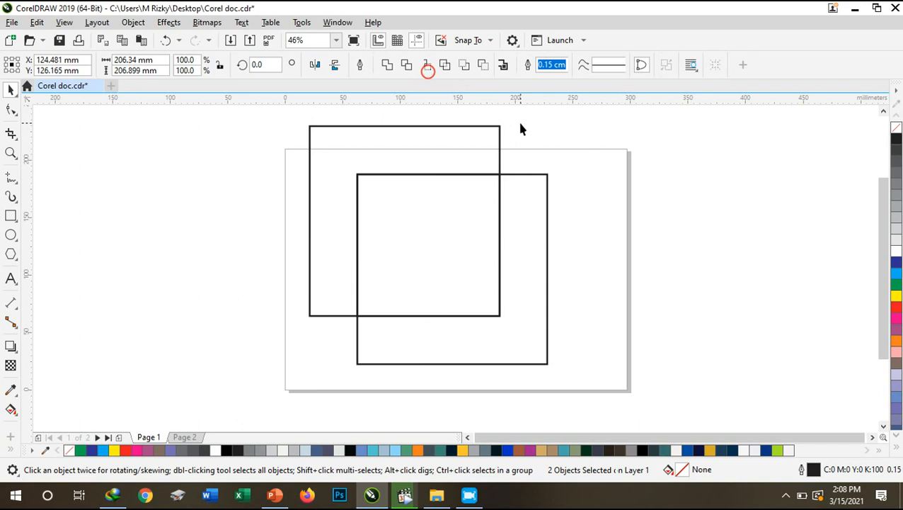
click(408, 262)
drag(409, 262, 568, 251)
drag(464, 263, 225, 305)
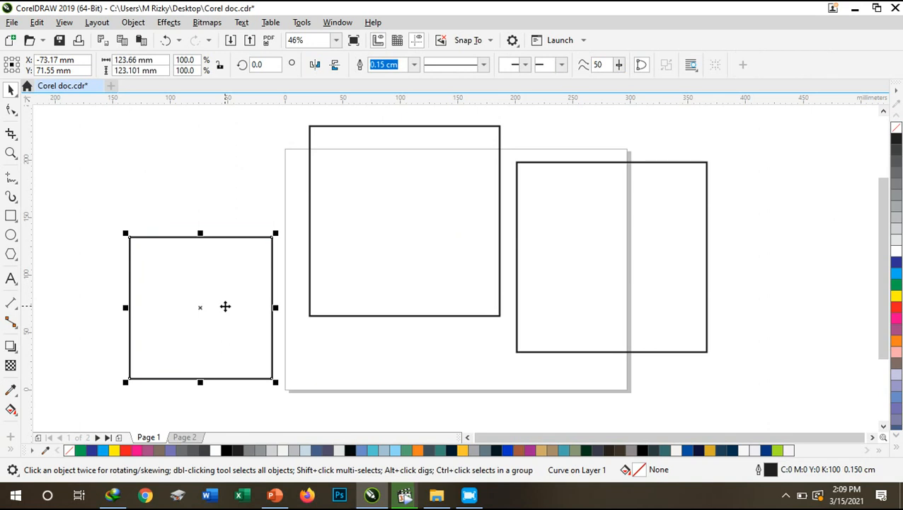
key(ctrl+z)
key(ctrl+z)
key(ctrl+z)
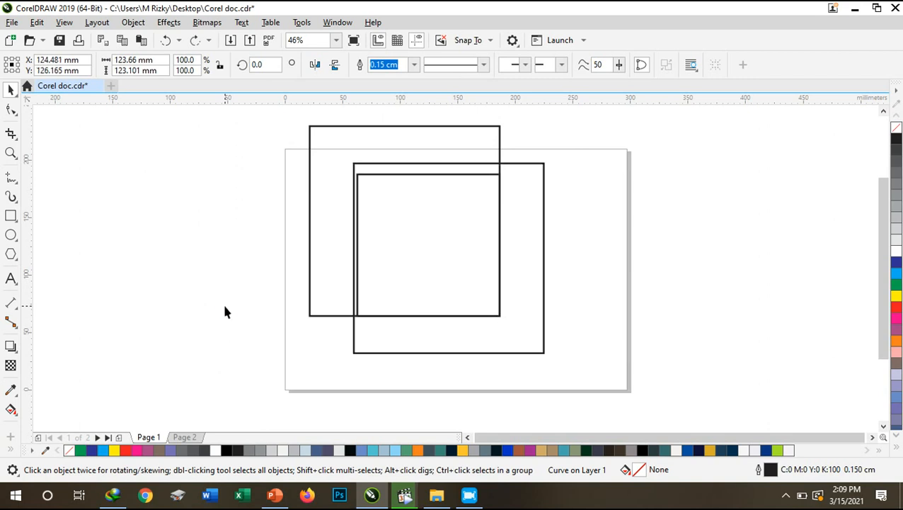
key(ctrl+a)
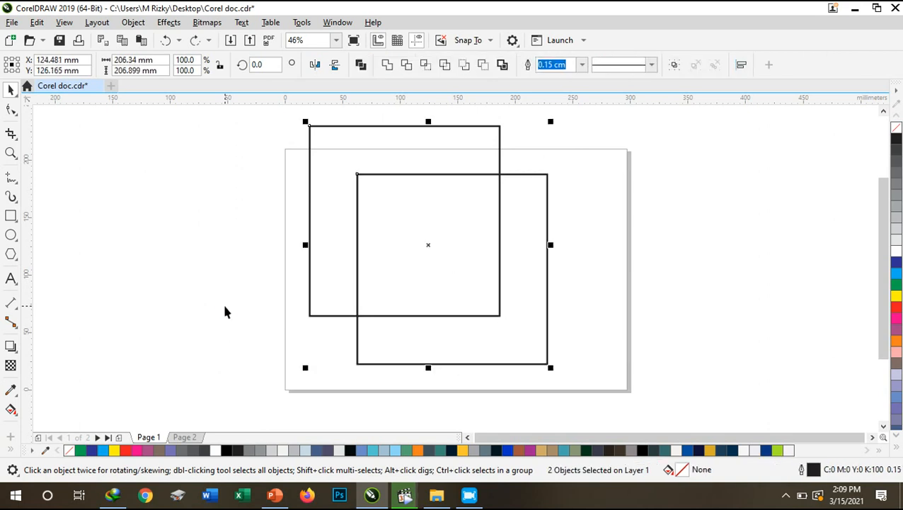
- Delete the lower-right of the two overlapping squares
click(518, 313)
click(568, 313)
click(526, 286)
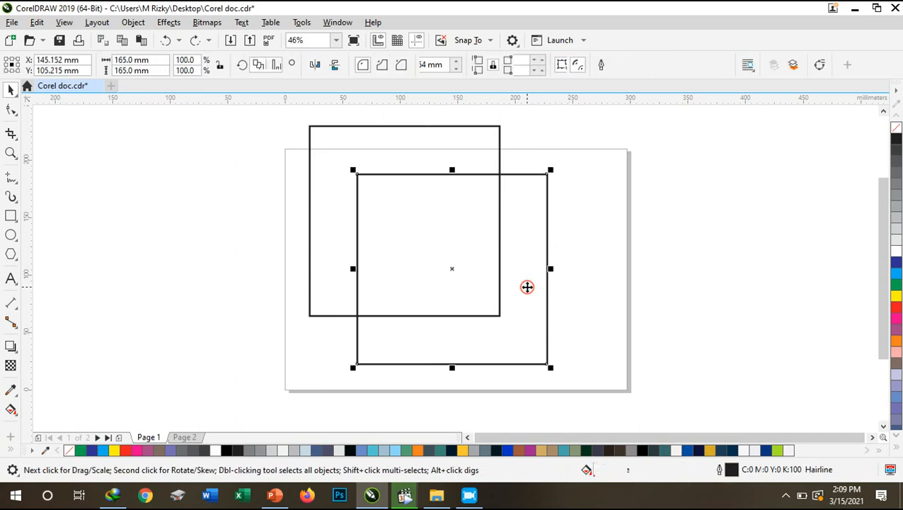
key(Delete)
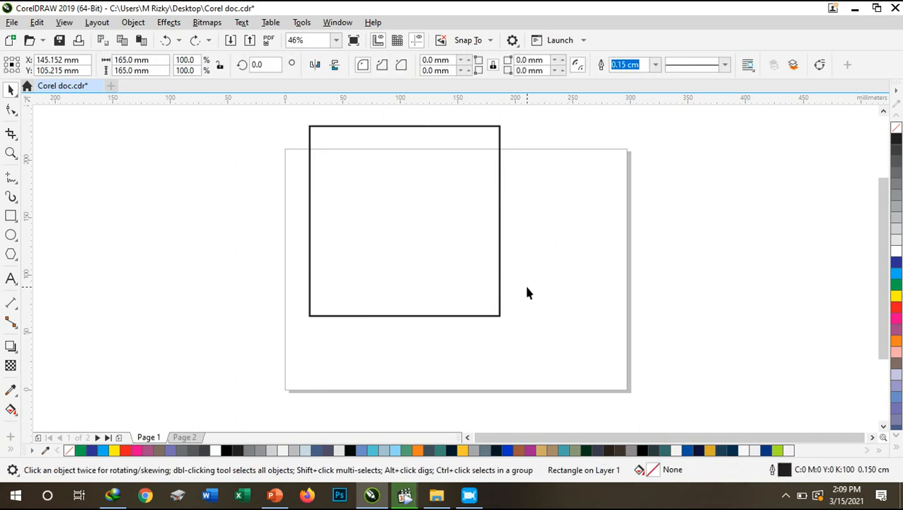
- Move the remaining square to about the middle of the page and convert it to curves
click(502, 266)
drag(445, 219, 493, 263)
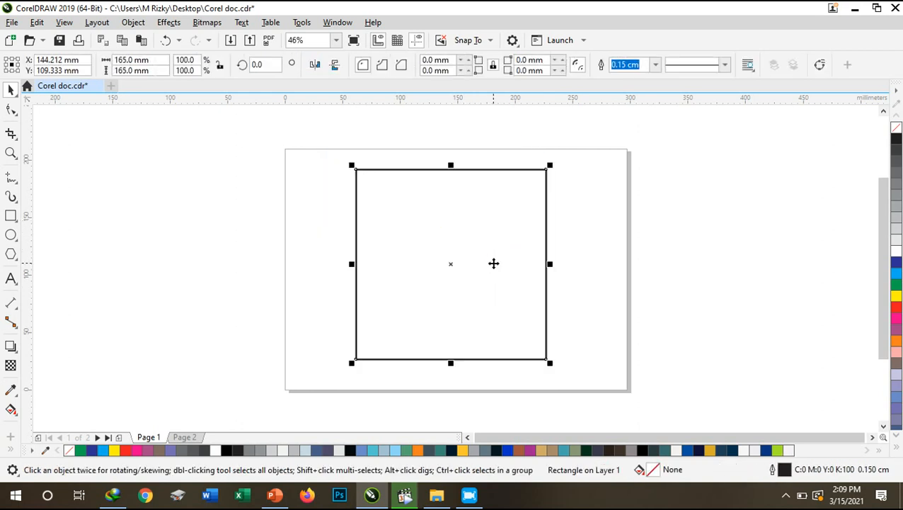
right_click(493, 263)
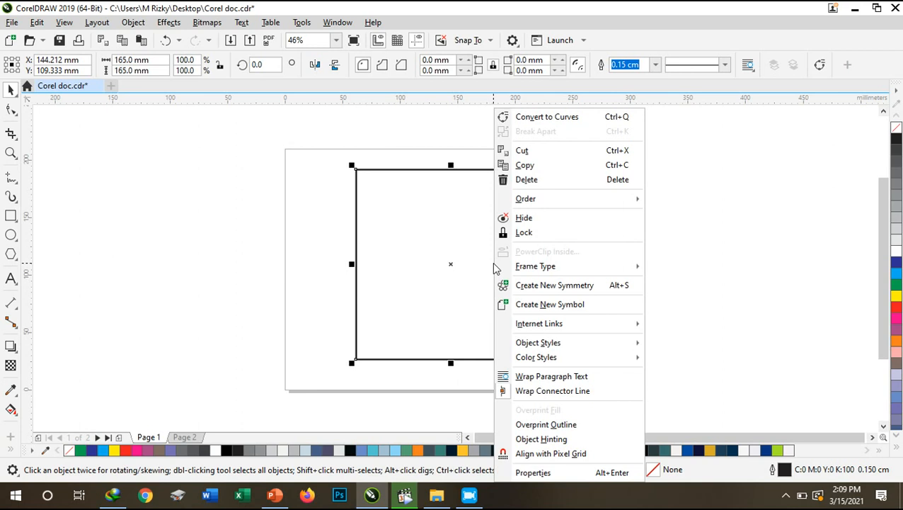
click(596, 119)
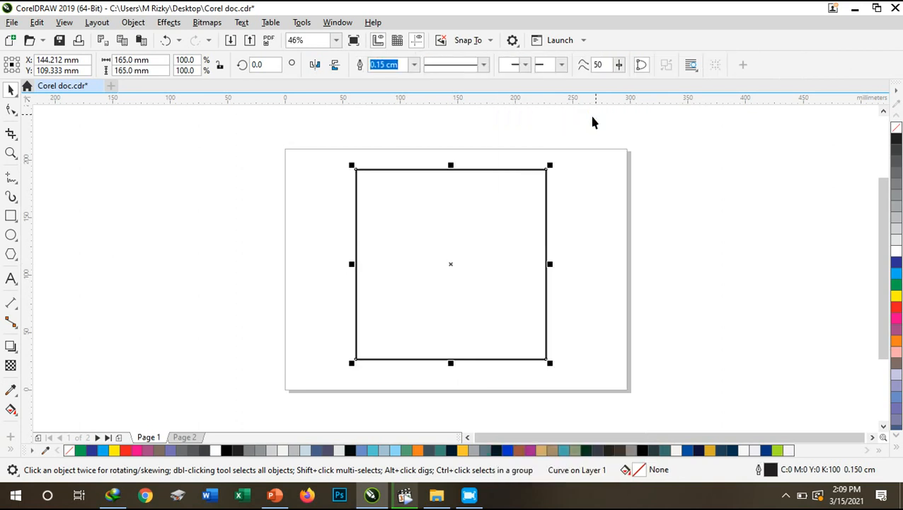
- With the Shape tool, move the square's upper-left node inward toward the lower-right corner to form a boomerang-like outline
key(F10)
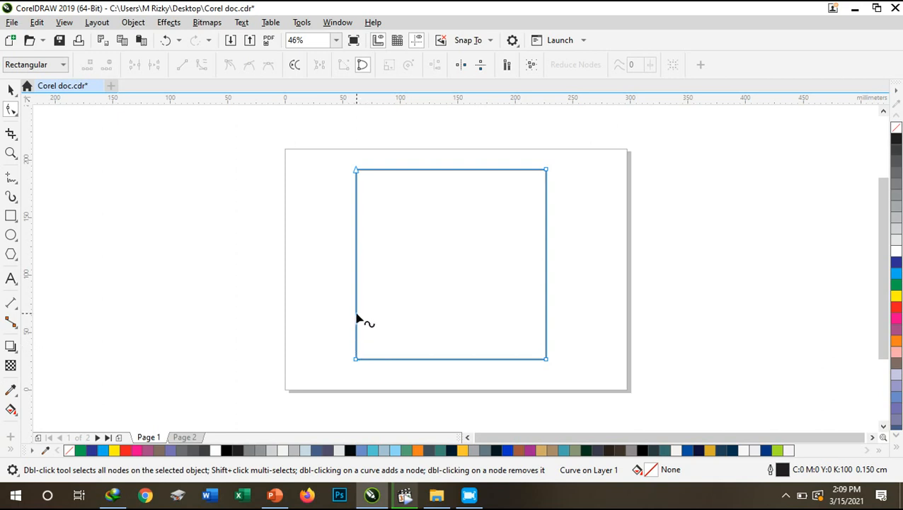
click(547, 171)
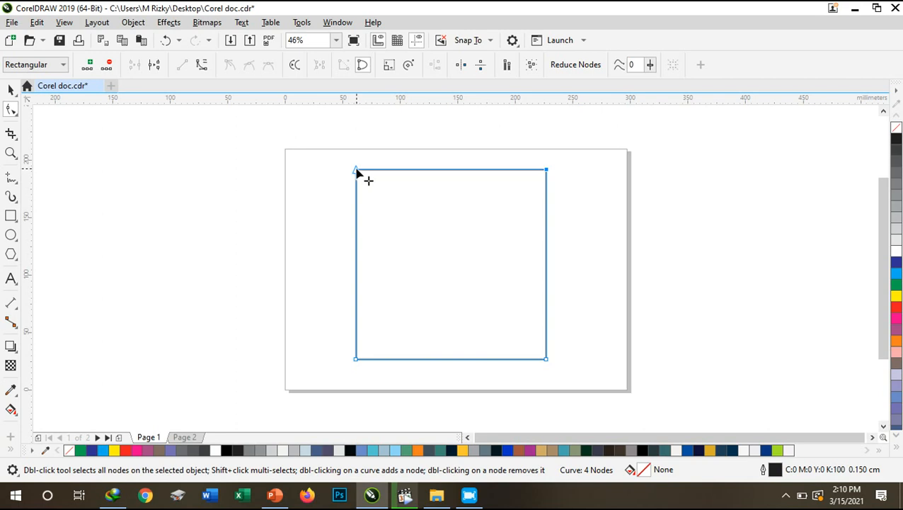
mouse_move(357, 172)
mouse_down()
mouse_move(455, 253)
mouse_move(487, 289)
mouse_move(488, 305)
mouse_move(520, 231)
mouse_move(494, 314)
mouse_up()
drag(495, 315, 499, 307)
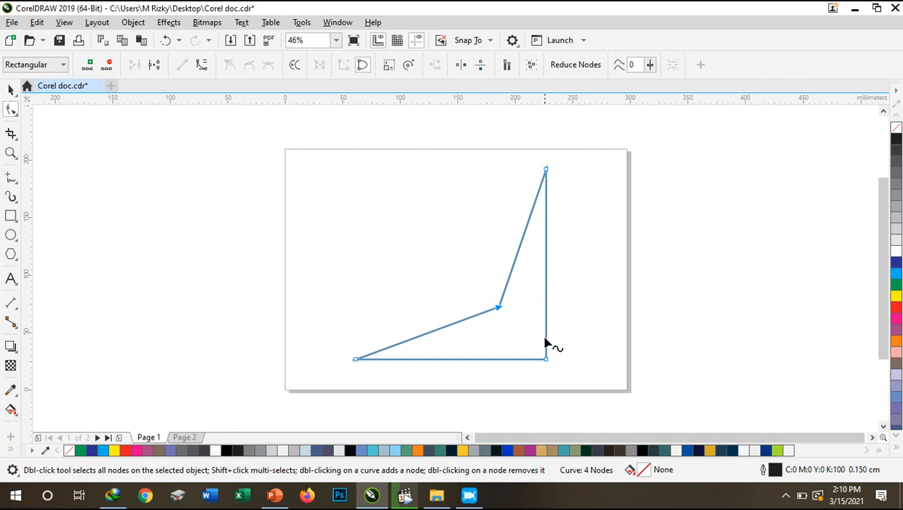
- Add a node midway on the shape's right and bottom edges, pull both outward, and delete the inner concave node
click(547, 267)
double_click(547, 267)
drag(547, 266, 578, 270)
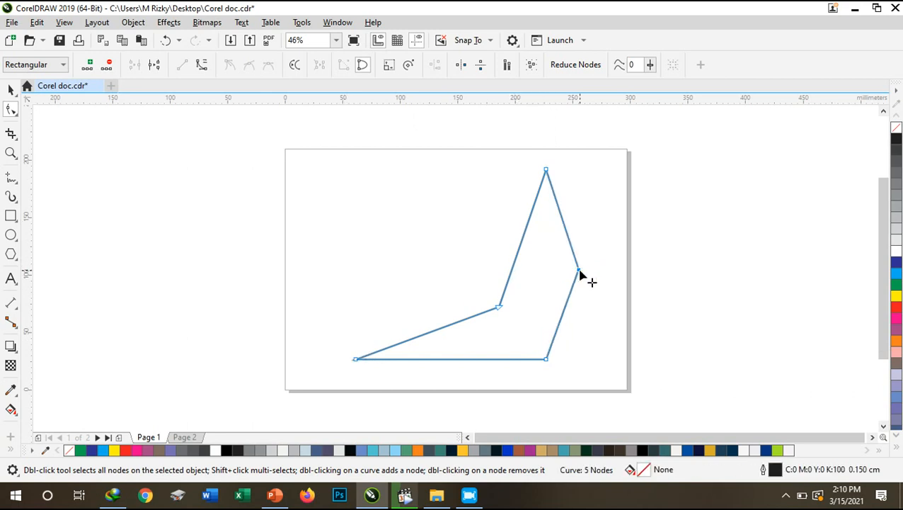
double_click(465, 359)
drag(465, 360, 469, 378)
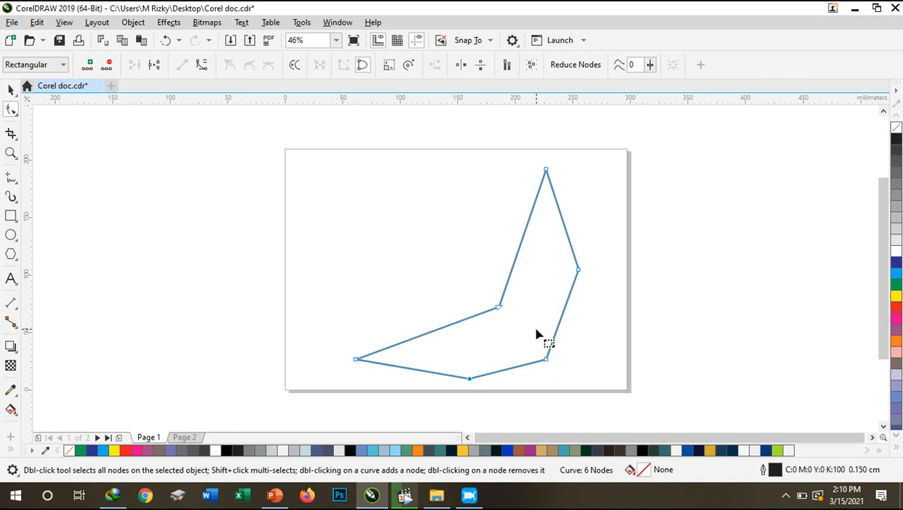
double_click(499, 308)
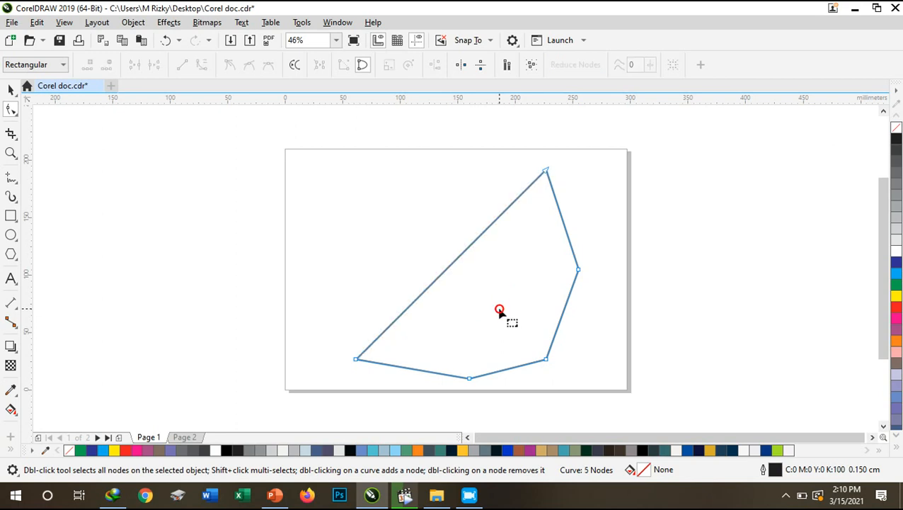
- Convert the long diagonal segment to a curve and bend it outward toward the page's upper-left corner using its handles
right_click(546, 175)
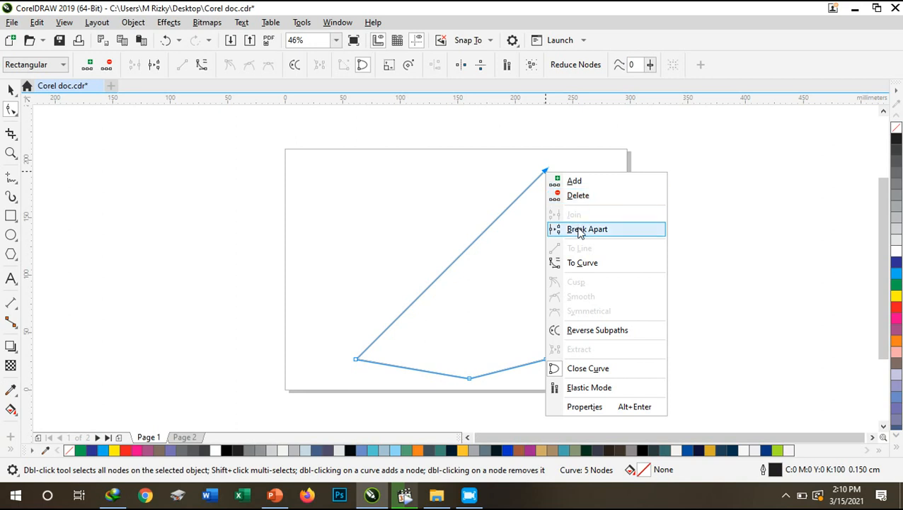
click(580, 264)
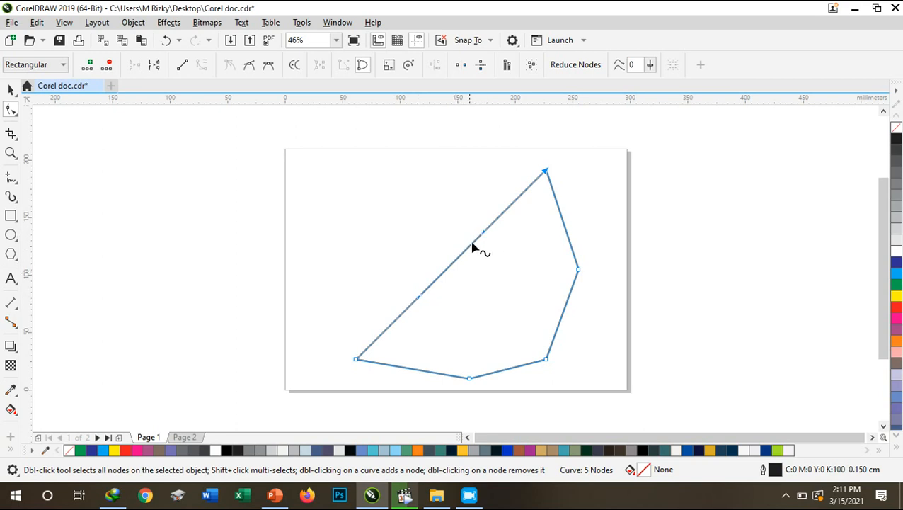
drag(479, 234, 440, 218)
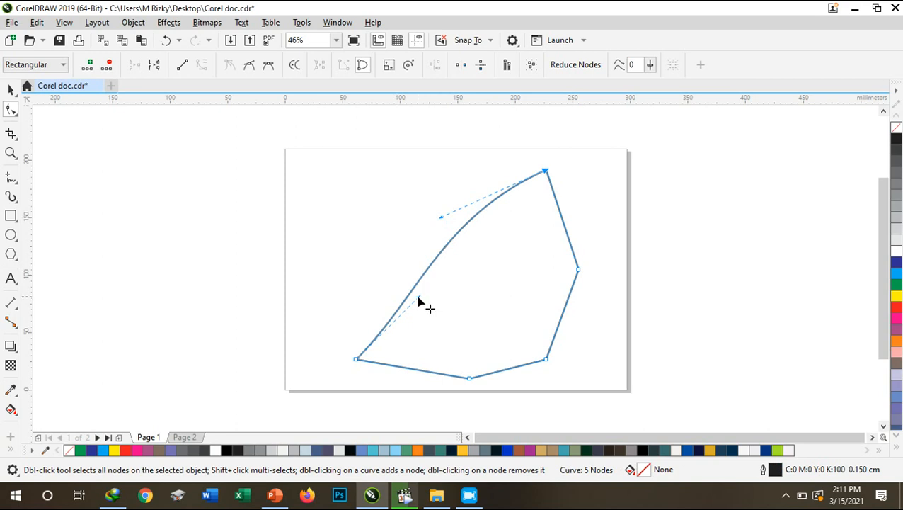
drag(411, 294, 332, 201)
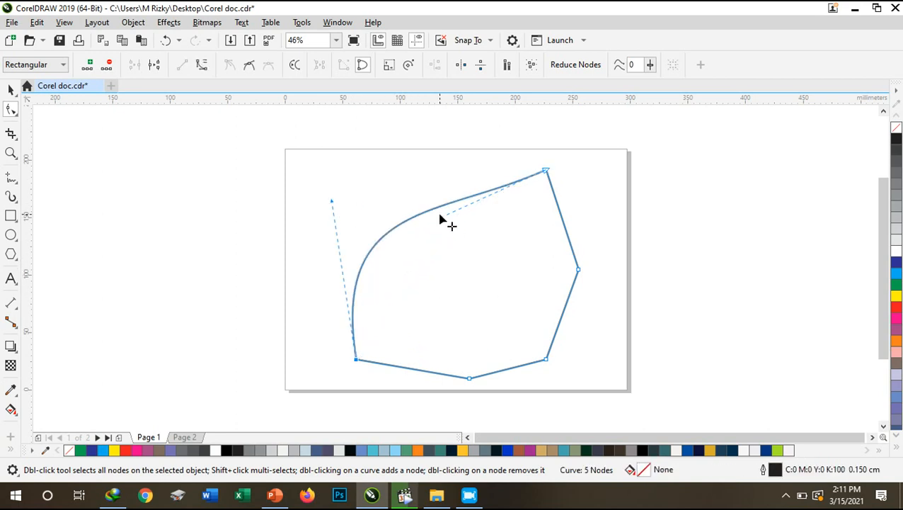
drag(437, 216, 410, 197)
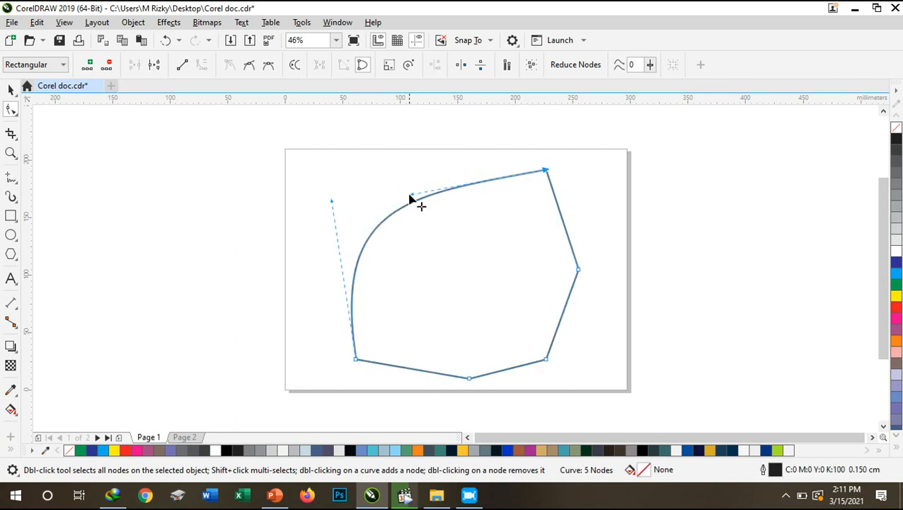
- Try converting the large curved upper-left segment back to a straight line
right_click(412, 203)
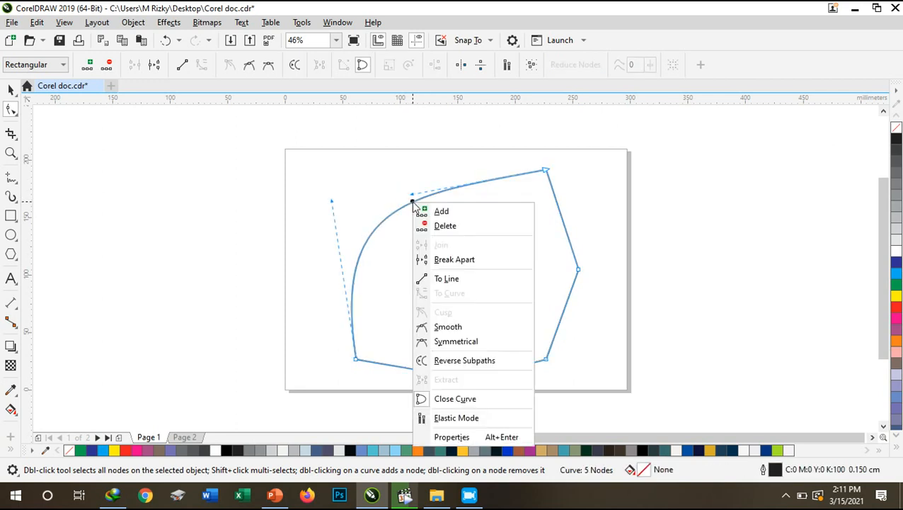
click(457, 279)
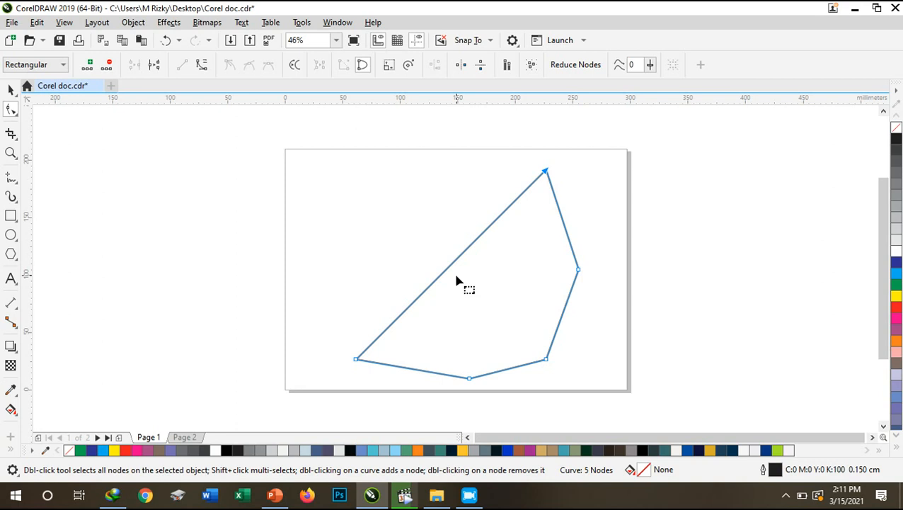
key(ctrl+z)
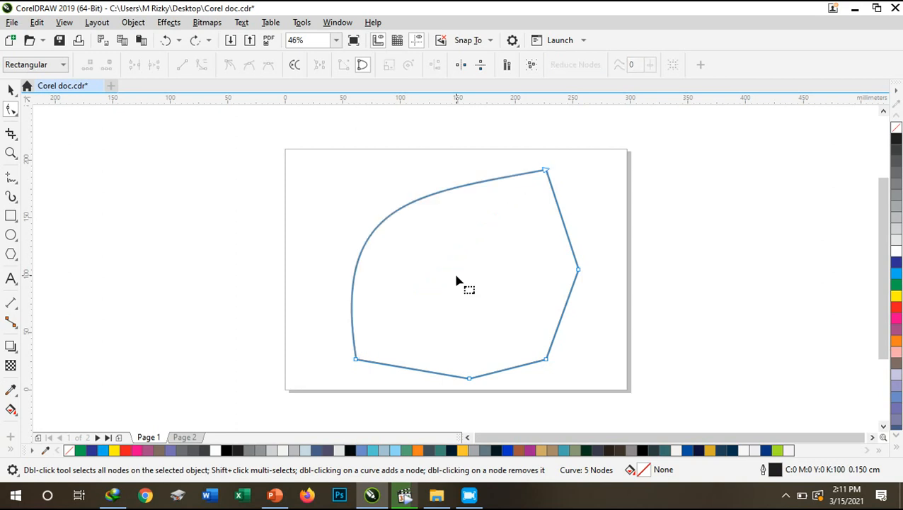
- Apply the Symmetrical option on the large curved segment and pull its lower-left control handle inward toward the shape's middle
right_click(395, 213)
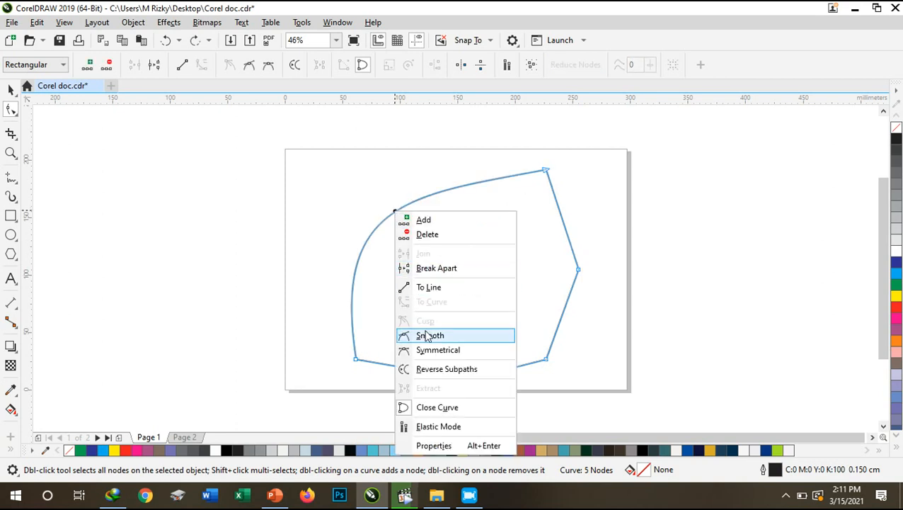
click(435, 351)
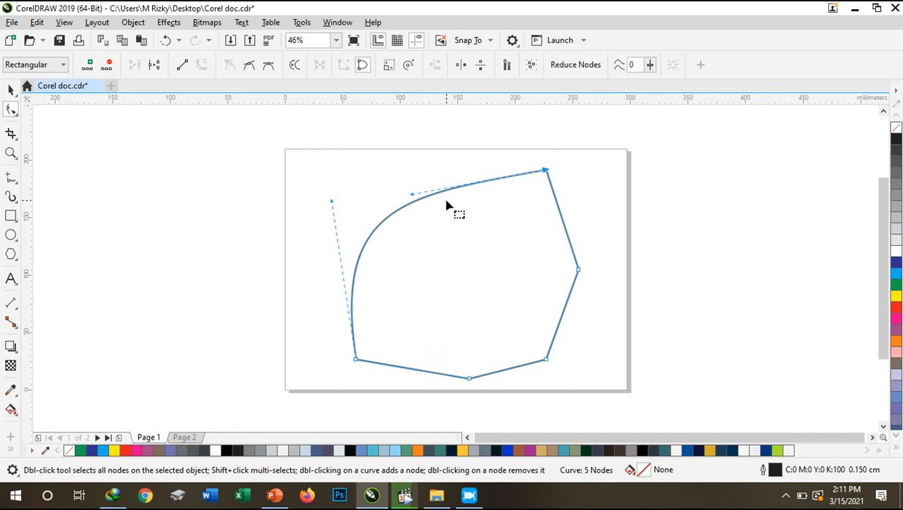
drag(331, 201, 387, 195)
- Move the lower-left and bottom nodes onto the page's bottom edge, and pull the lower-right and right nodes inward
drag(357, 361, 342, 395)
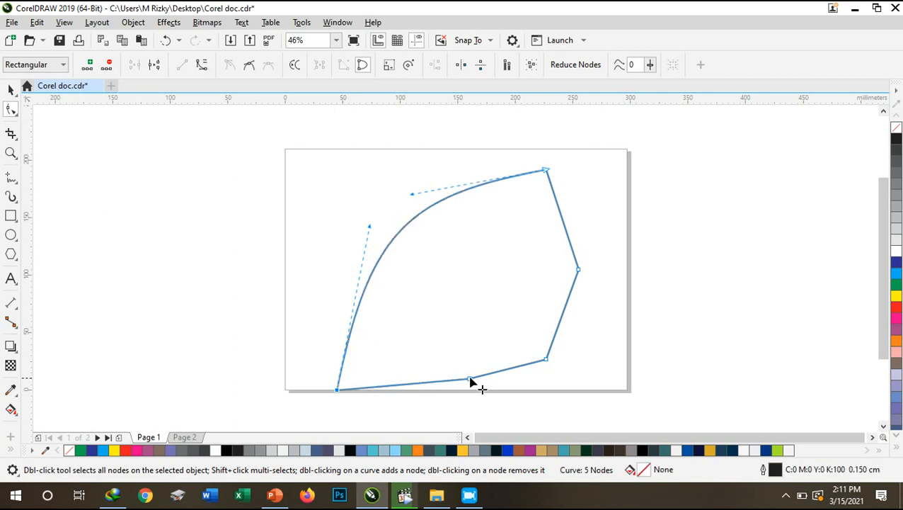
drag(471, 386, 471, 397)
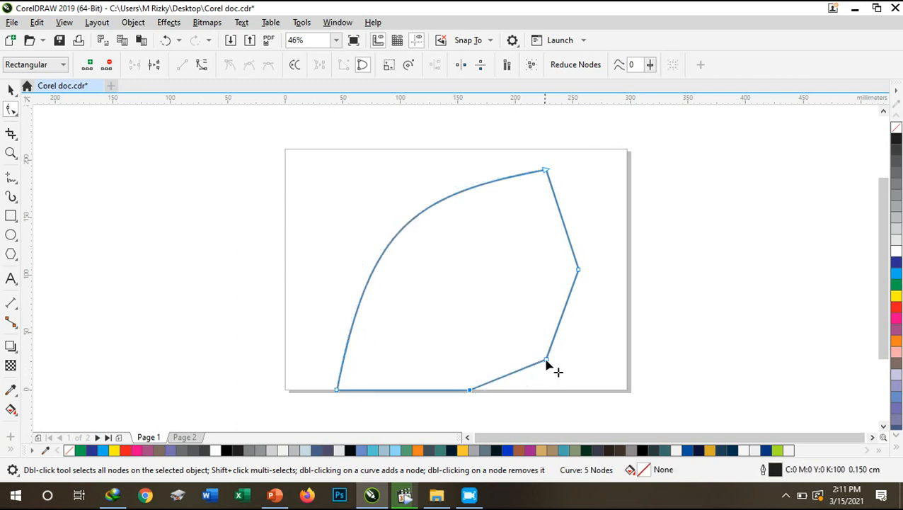
drag(545, 361, 430, 315)
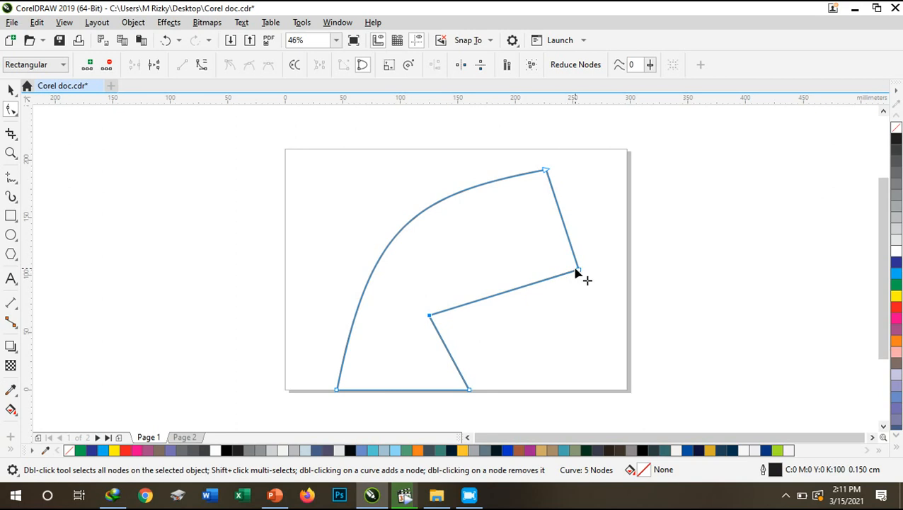
drag(576, 270, 550, 271)
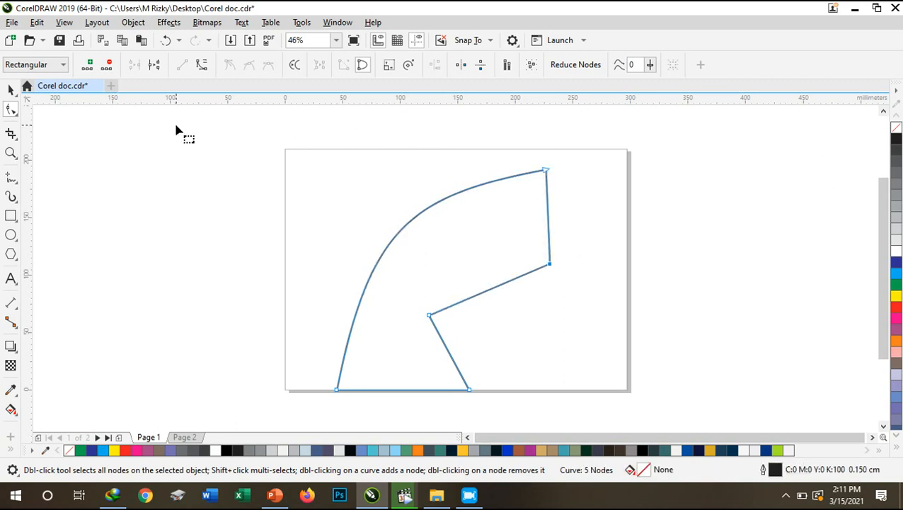
- Delete the reshaped curve from the page and switch to the Logo Tutorial presentation in PowerPoint
click(9, 89)
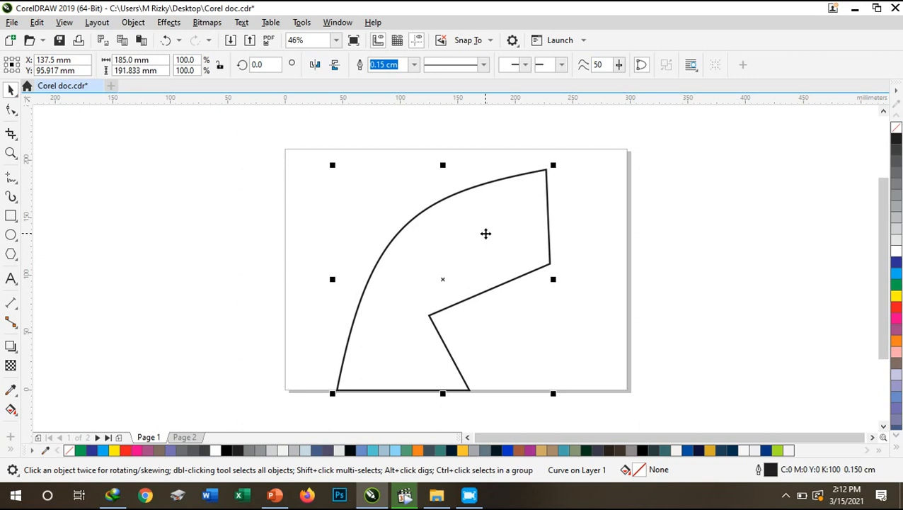
key(Delete)
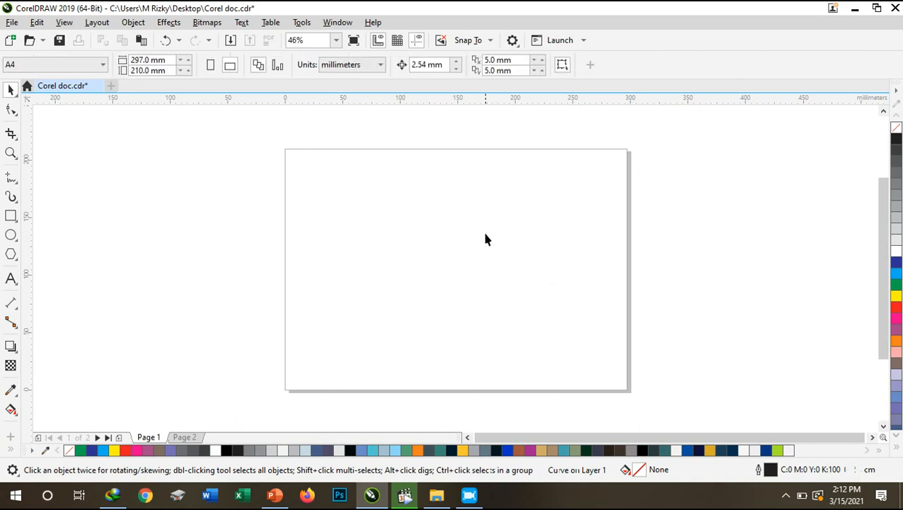
click(272, 496)
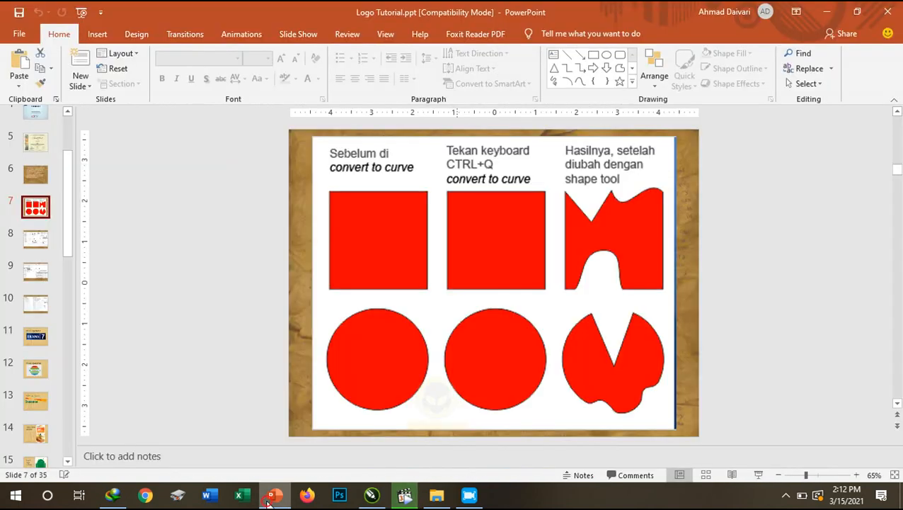
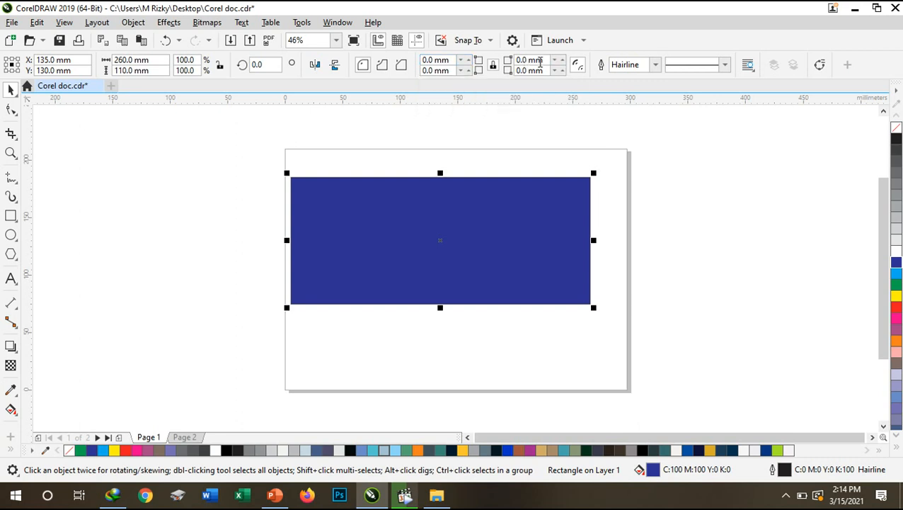
- Set the corner radius of all four corners of the blue rectangle to 2 mm
click(450, 57)
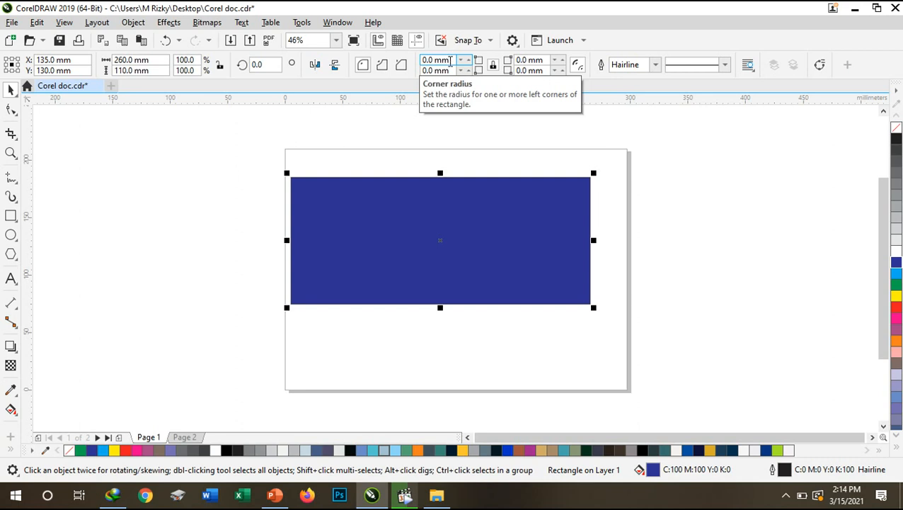
double_click(449, 60)
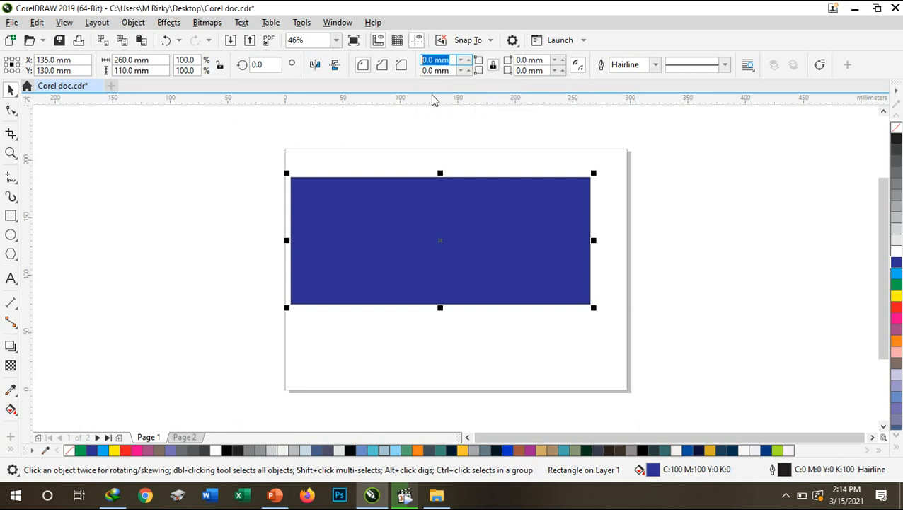
text(2)
key(Return)
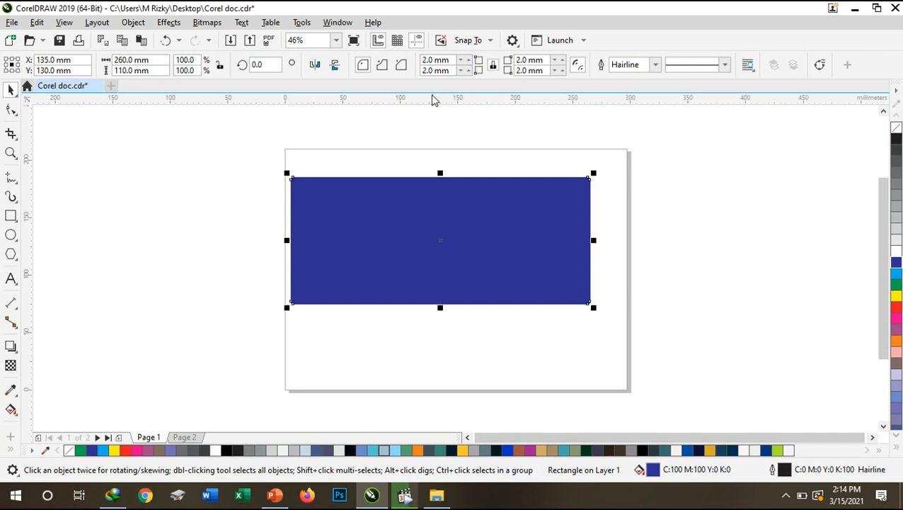
- Set the blue rectangle's corner radius to 10 mm and lower its upper edge to make it 100 mm high
click(451, 60)
text(10)
key(Return)
click(523, 134)
click(403, 295)
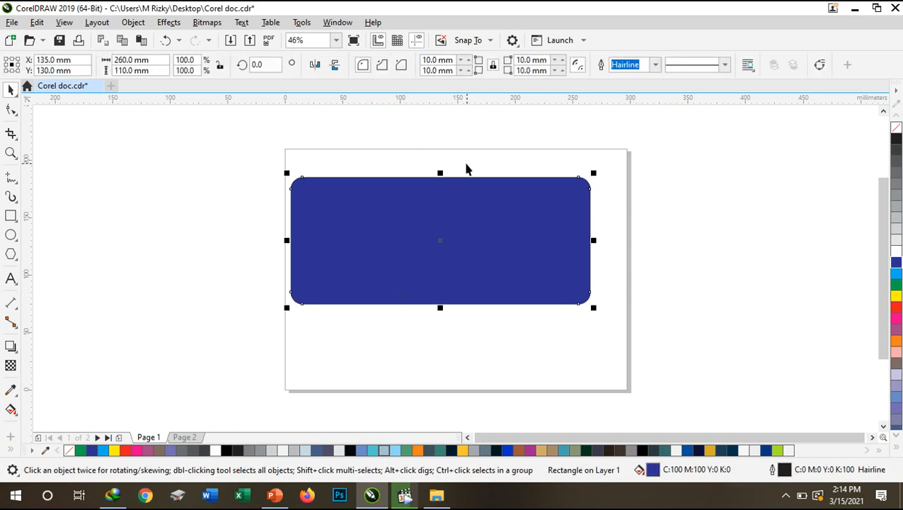
drag(441, 173, 439, 187)
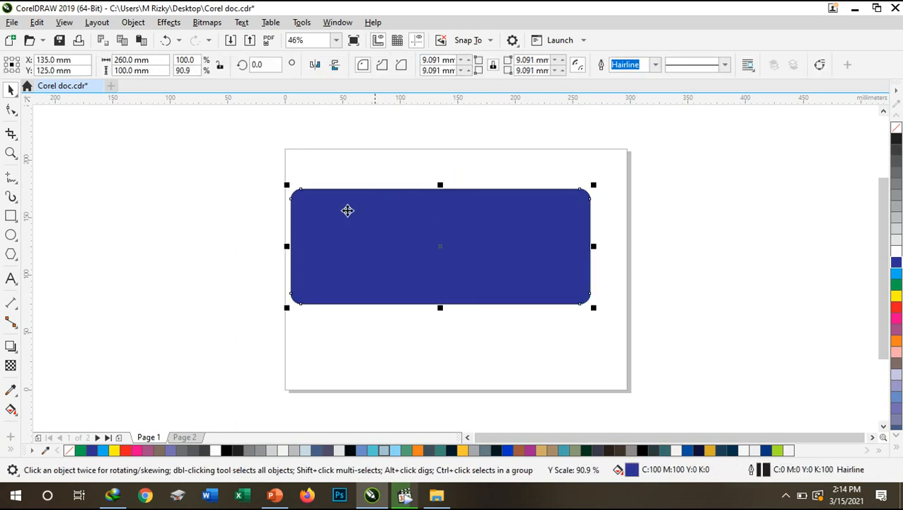
click(275, 494)
click(274, 495)
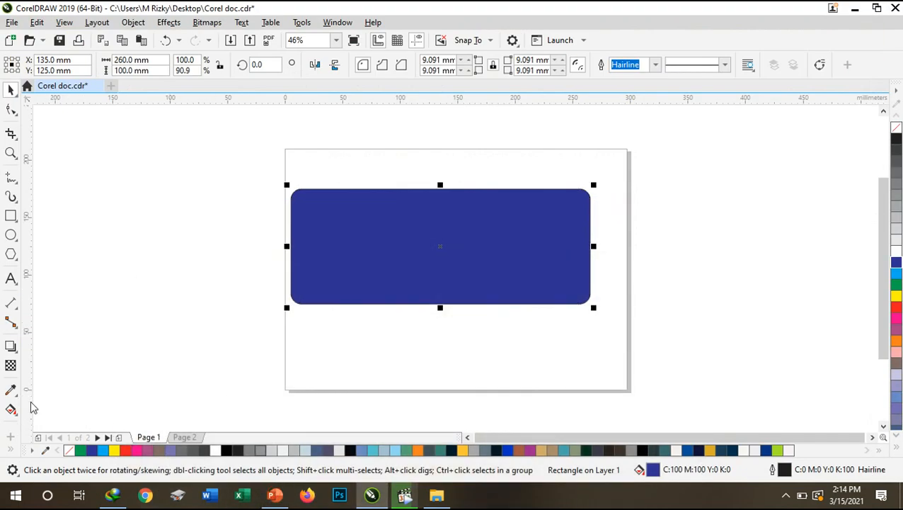
- Apply a linear fountain fill to the rounded rectangle, with the right end colour set to dark navy #06041F
click(10, 409)
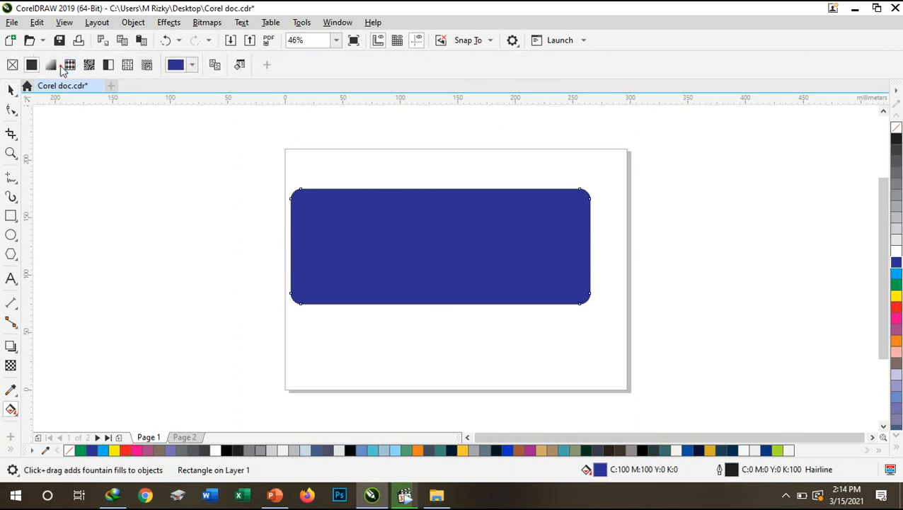
click(51, 65)
click(587, 245)
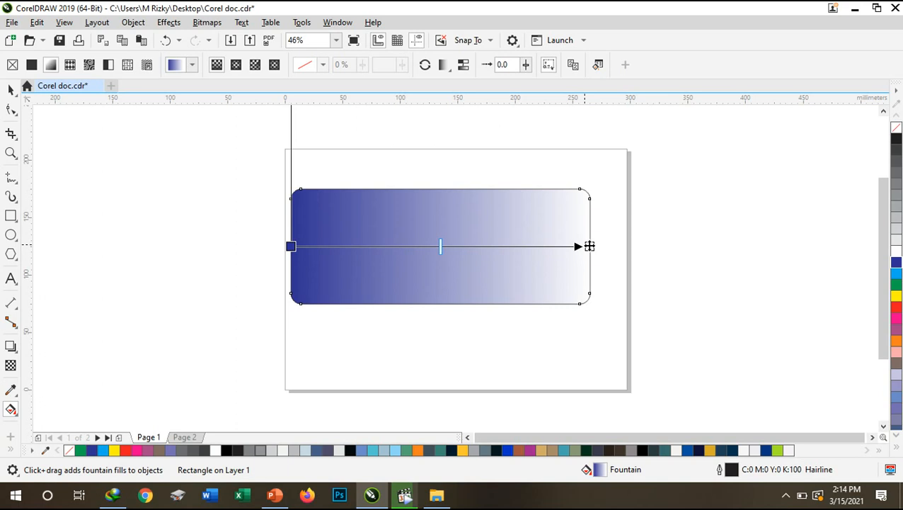
click(566, 262)
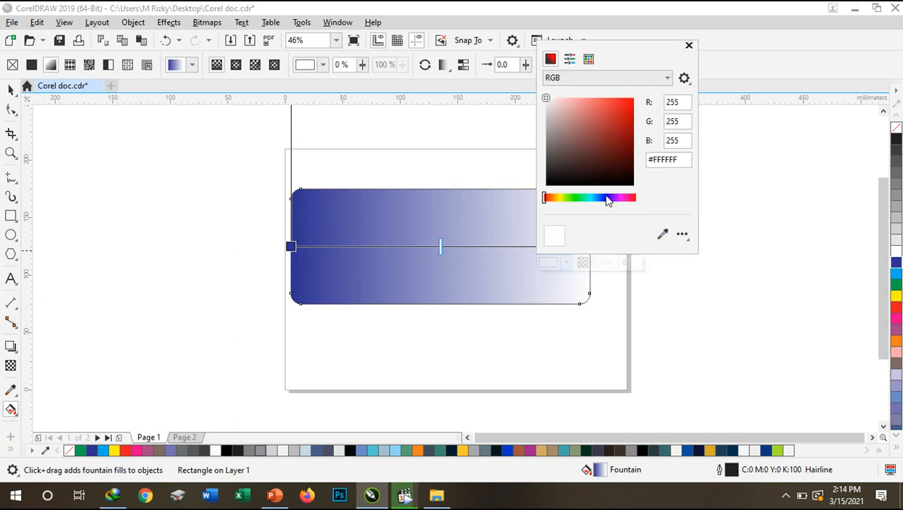
click(607, 197)
click(623, 175)
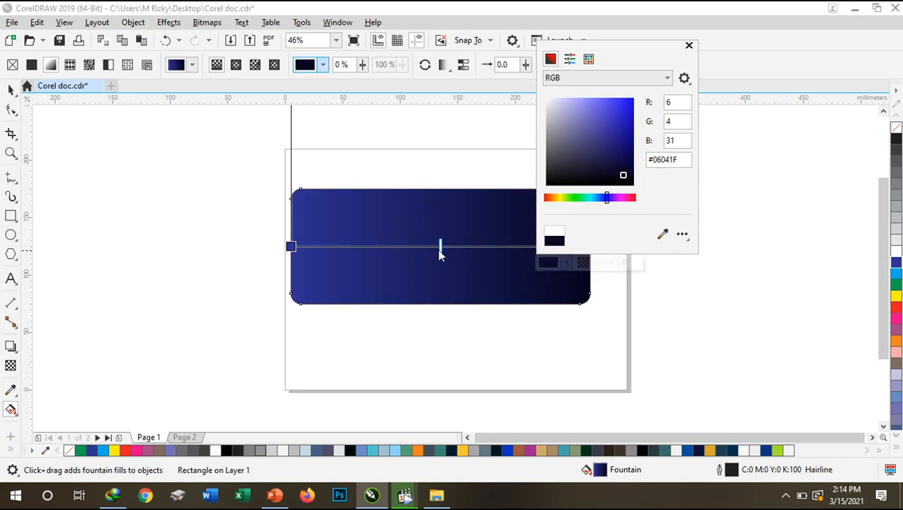
click(413, 251)
- Shift the gradient midpoint toward the blue end and tilt the fill by moving its start up and its end down
drag(440, 244, 377, 240)
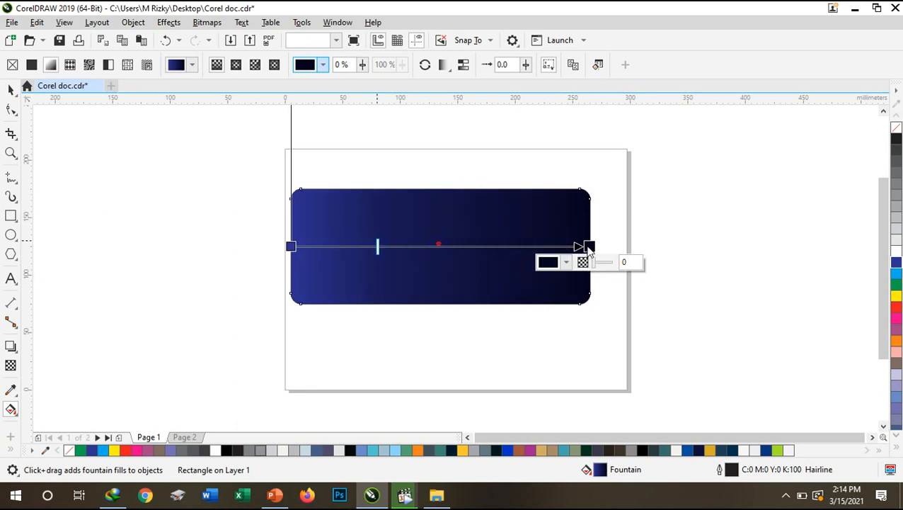
drag(589, 247, 578, 280)
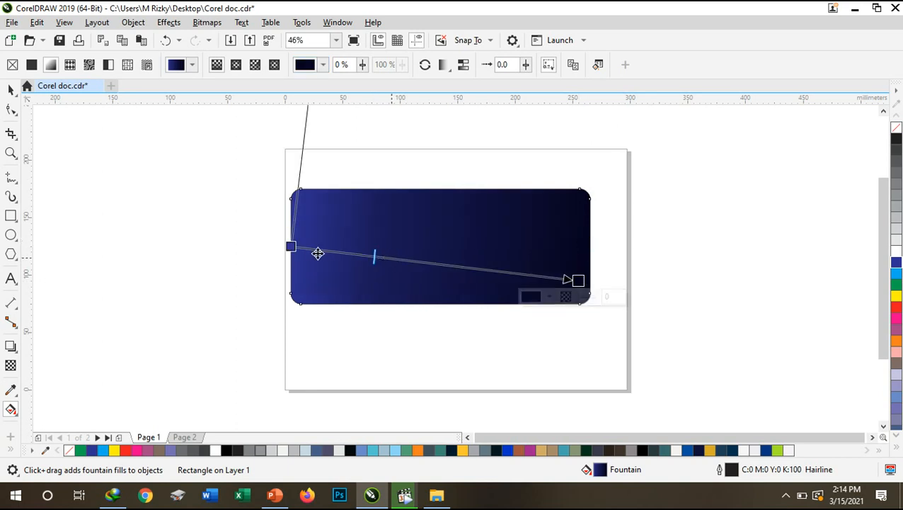
drag(294, 236, 303, 211)
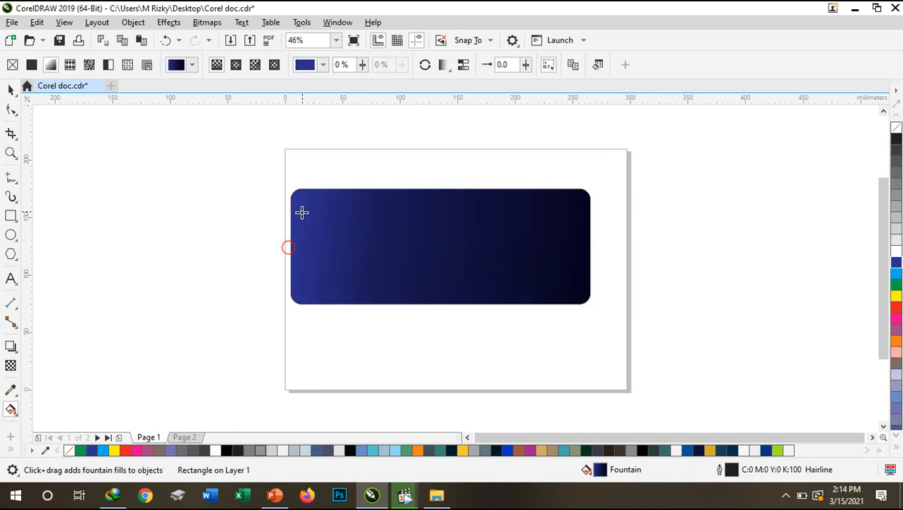
click(11, 89)
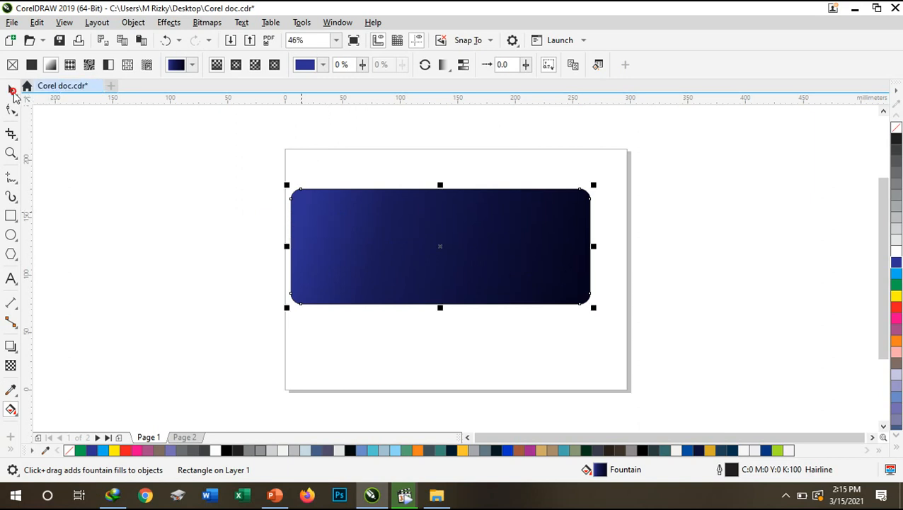
click(162, 195)
- Add the artistic text "TRANS" on the page below the gradient rectangle
click(11, 278)
click(347, 343)
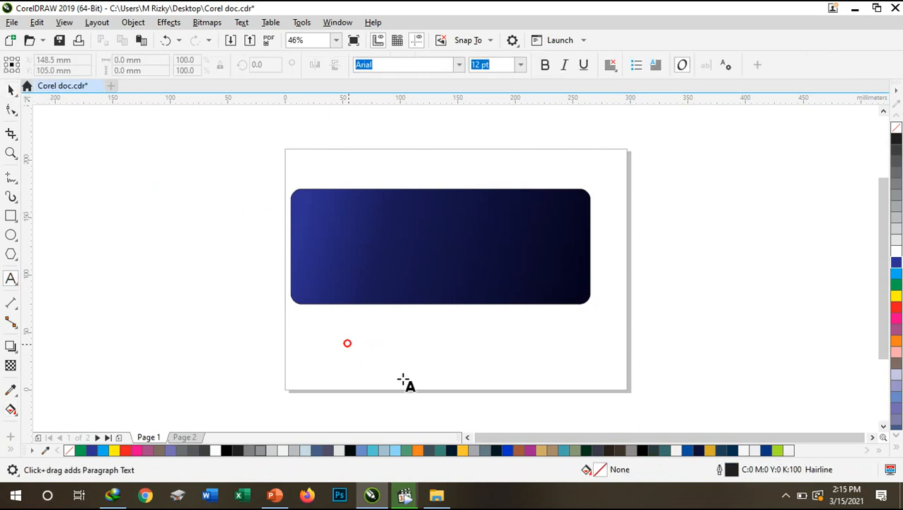
text(TRANS)
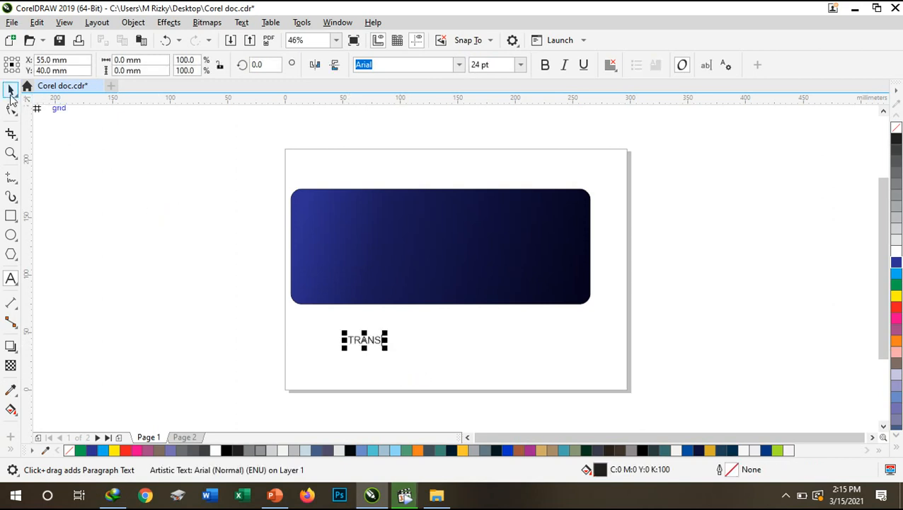
click(9, 91)
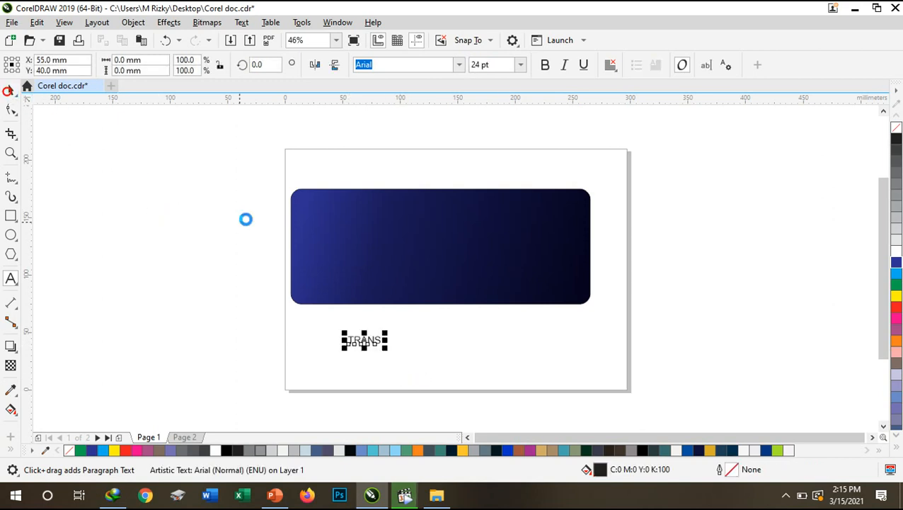
- Change the "TRANS" text's font to Bebas
click(458, 65)
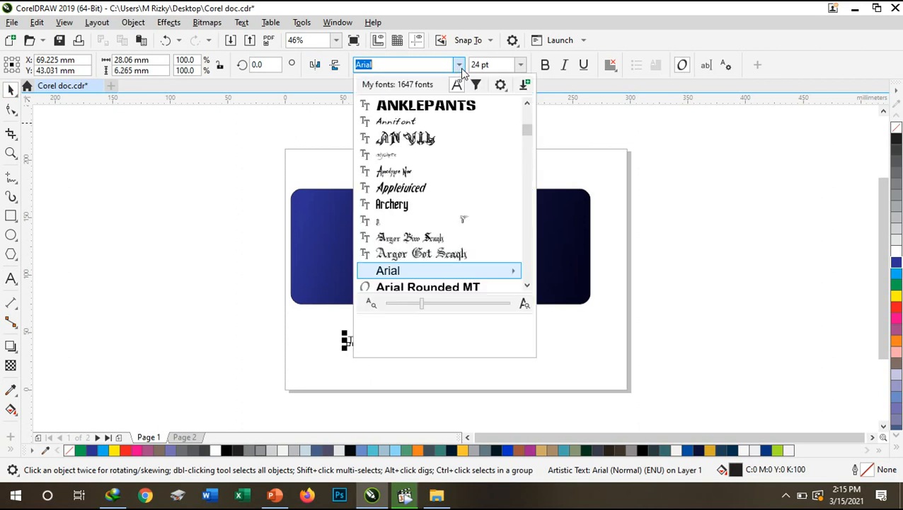
scroll(528, 230, down, 1)
click(527, 227)
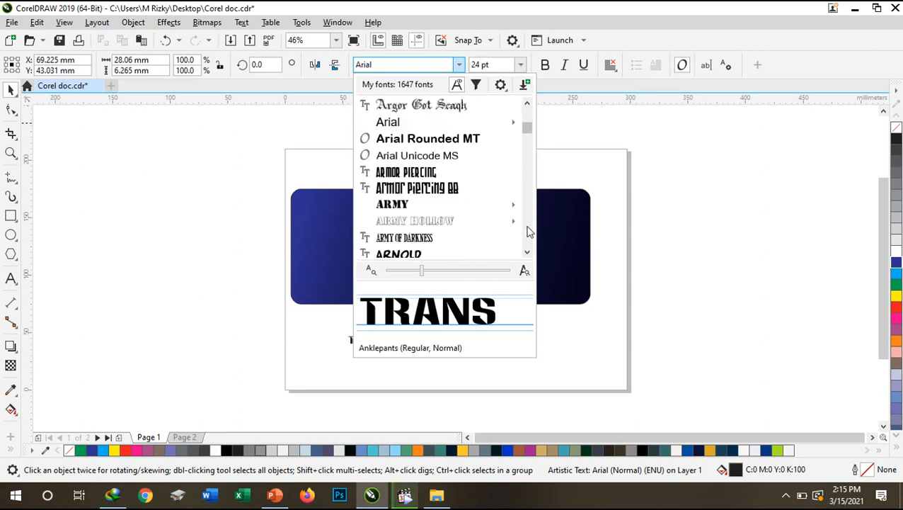
click(529, 230)
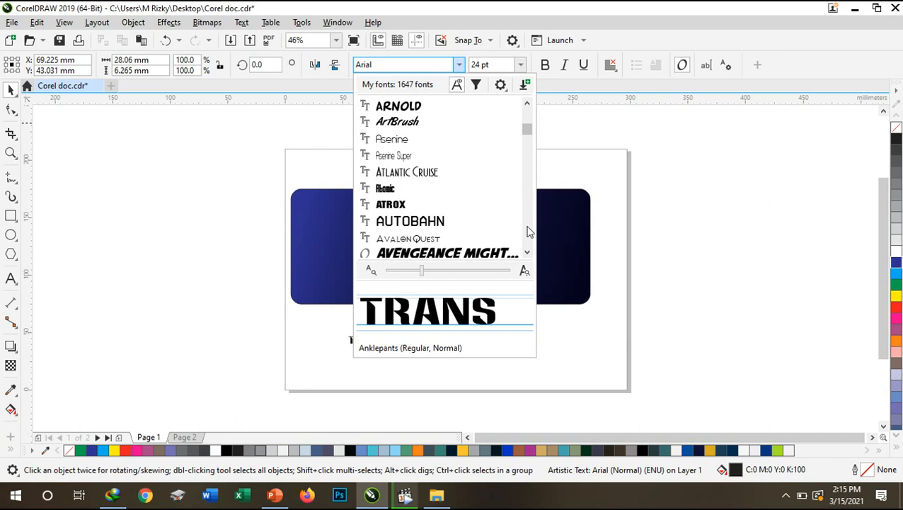
scroll(528, 218, down, 4)
click(528, 215)
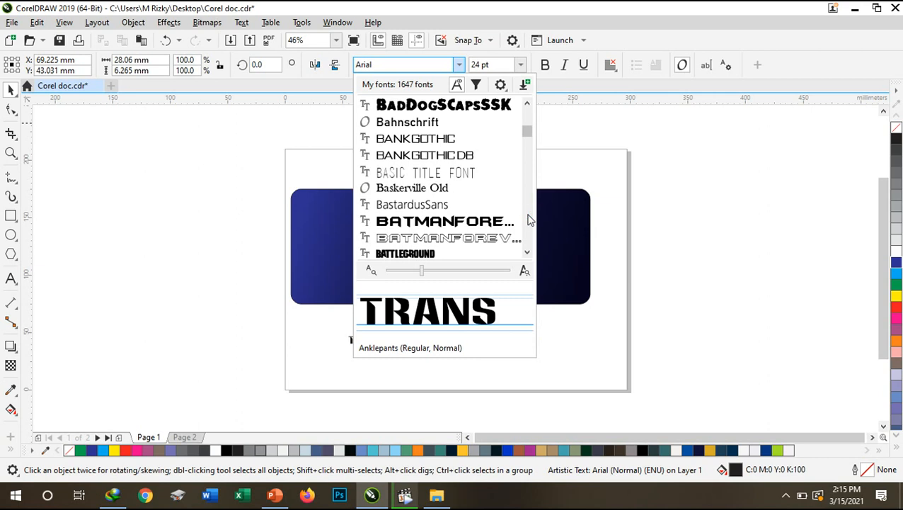
click(528, 216)
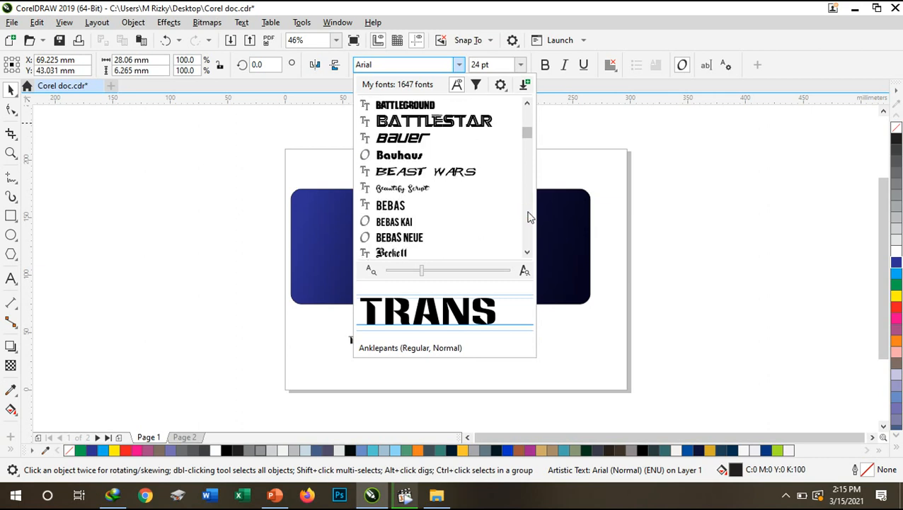
click(442, 203)
- Enlarge the "TRANS" text to about 163 mm wide, place it over the gradient rectangle's blue side and colour it white
drag(361, 339, 499, 298)
drag(399, 236, 398, 247)
click(895, 253)
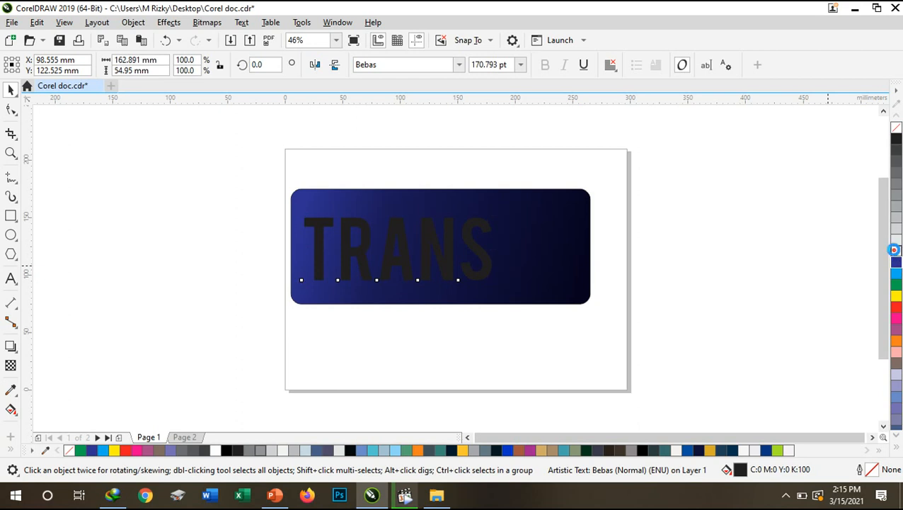
key(Escape)
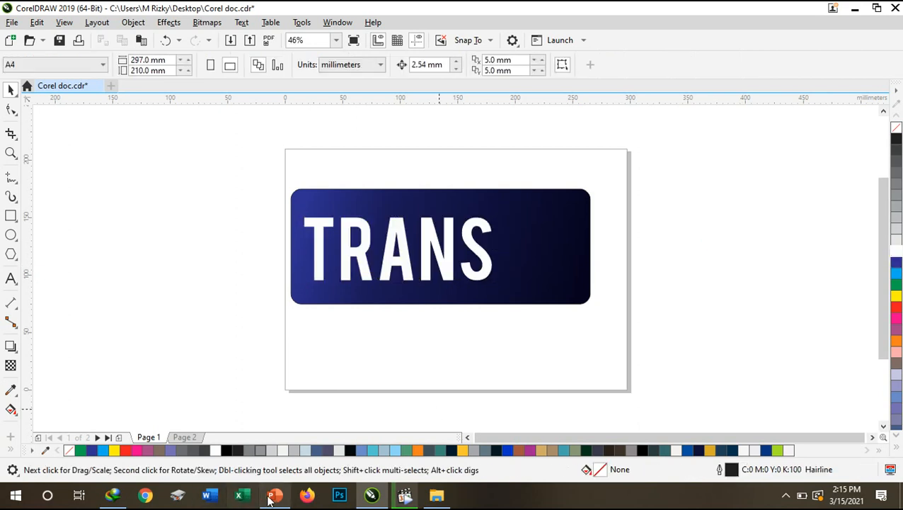
- Check the Trans 7 slide in PowerPoint, then draw a white vertical bar about 5 × 95 mm beside the S in CorelDRAW
click(274, 496)
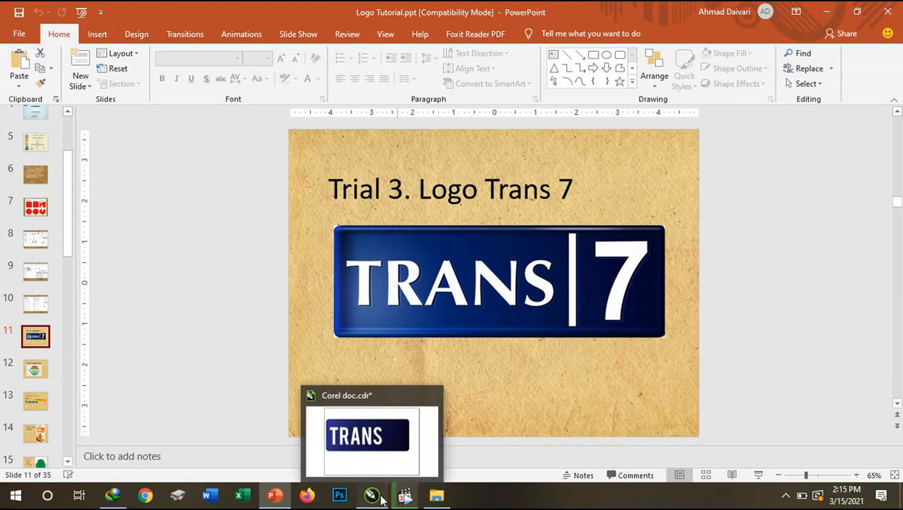
click(404, 494)
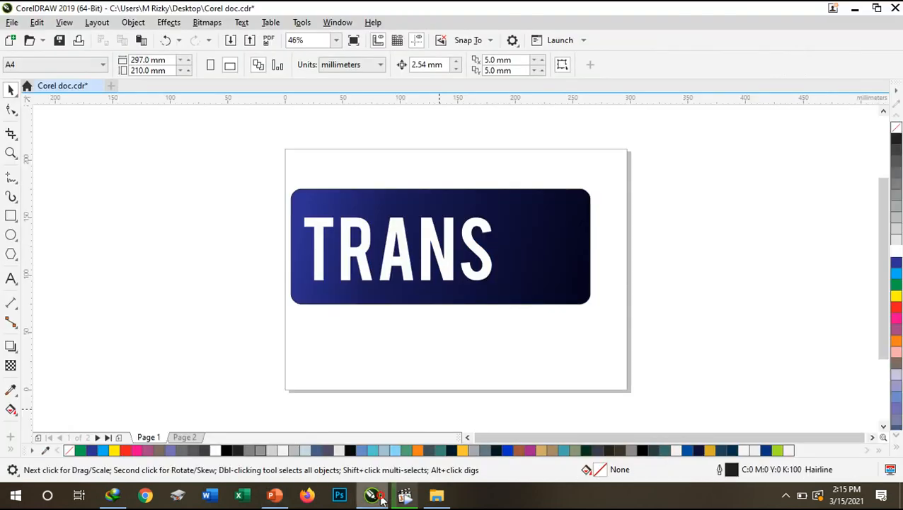
click(10, 215)
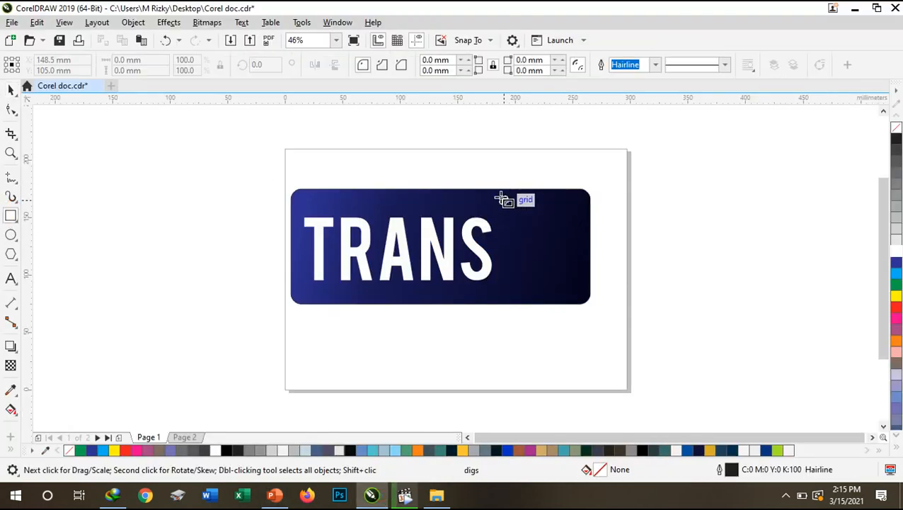
drag(498, 191, 507, 306)
click(895, 252)
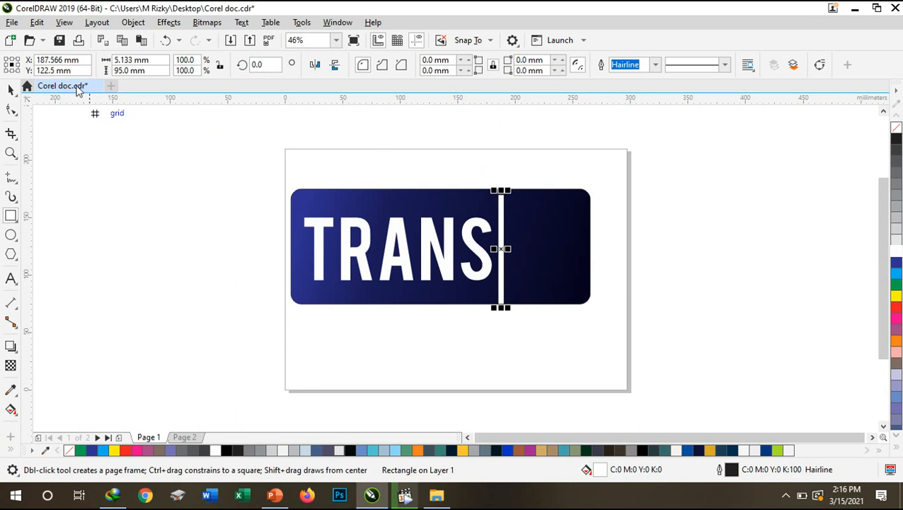
- Centre the white bar vertically on the gradient rectangle
click(10, 91)
click(568, 353)
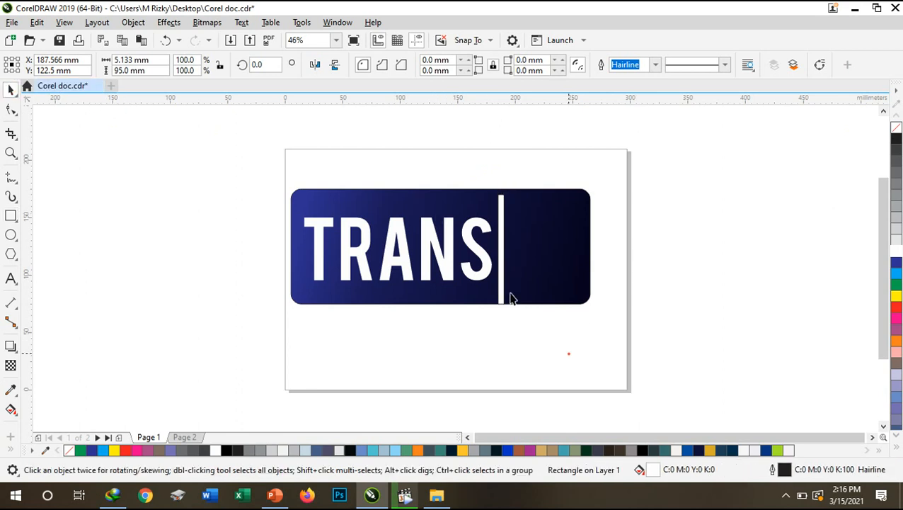
drag(500, 293, 500, 289)
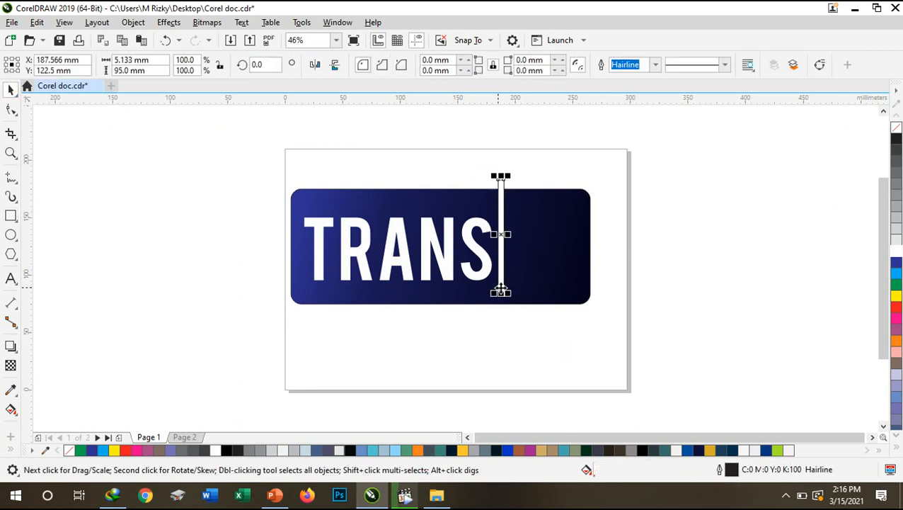
shift+click(559, 259)
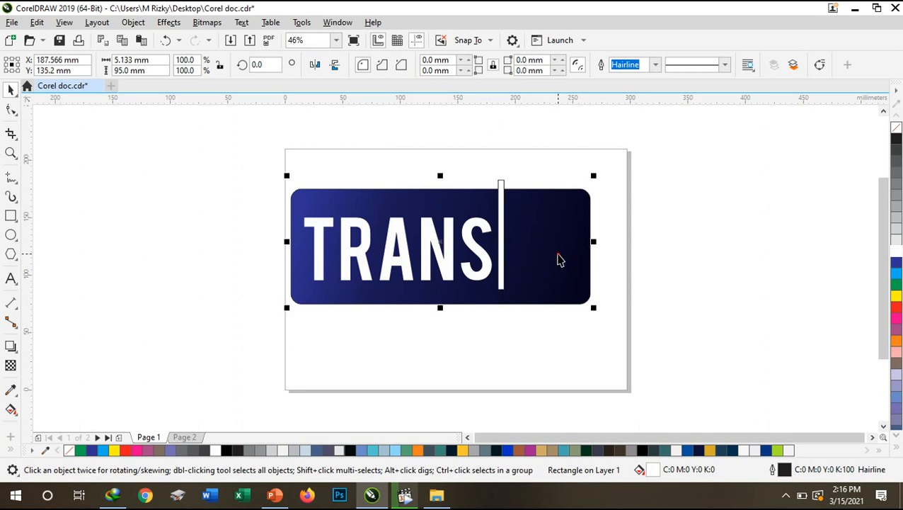
key(e)
click(517, 360)
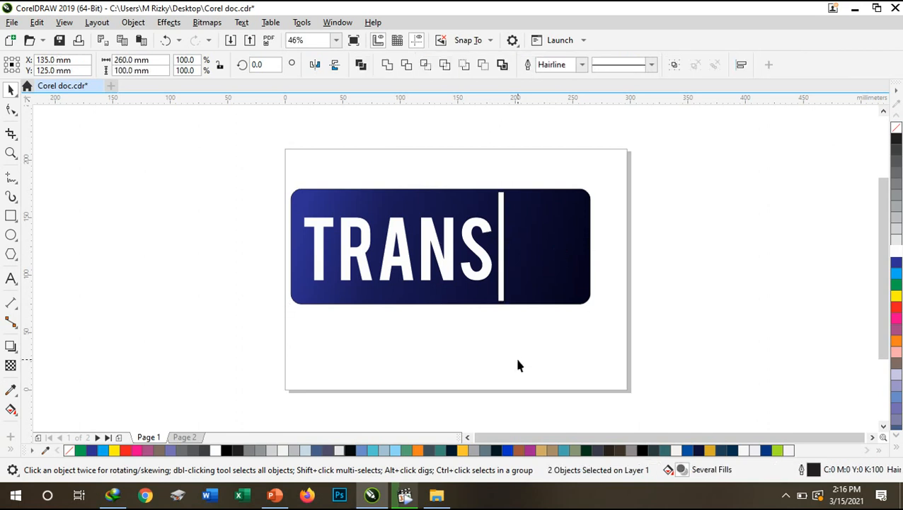
- Duplicate the "TRANS" text, change the copy to "7", move it to the right of the bar and scale it to 55 mm high
click(436, 261)
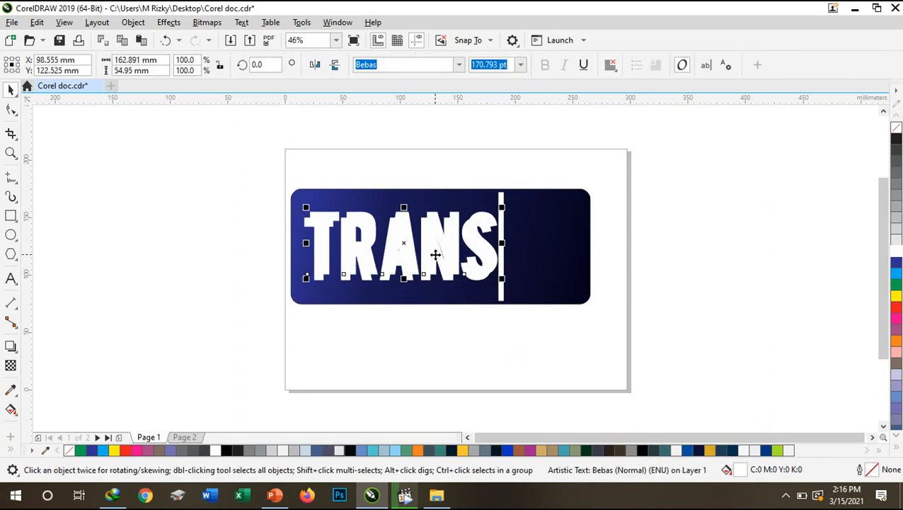
double_click(438, 242)
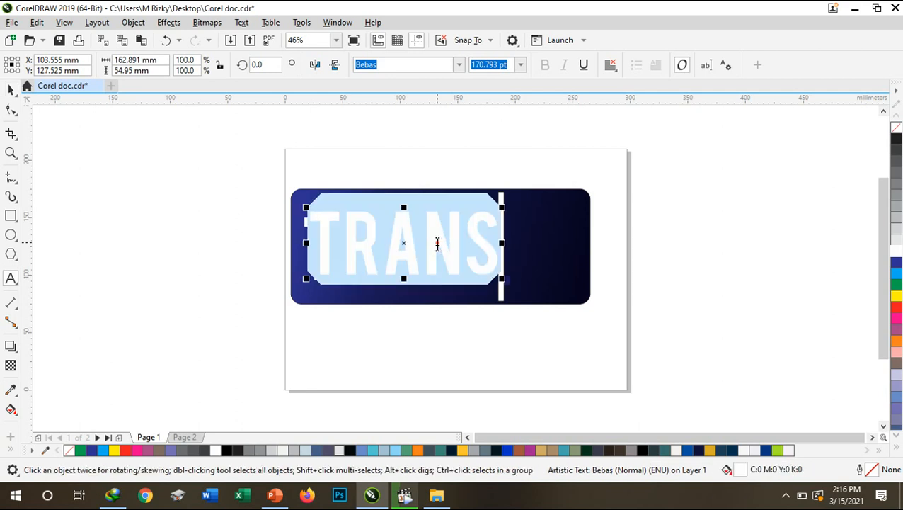
text(7)
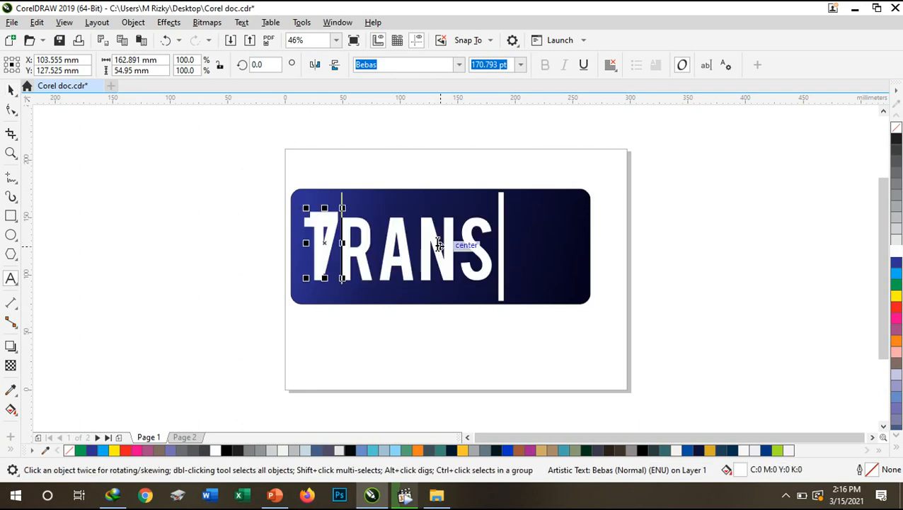
click(10, 90)
drag(331, 234, 536, 249)
drag(554, 284, 556, 282)
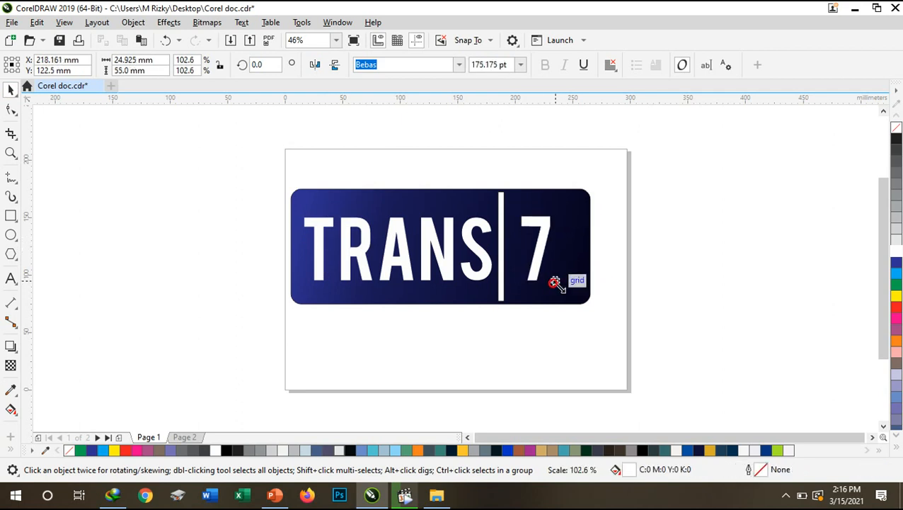
drag(536, 249, 536, 250)
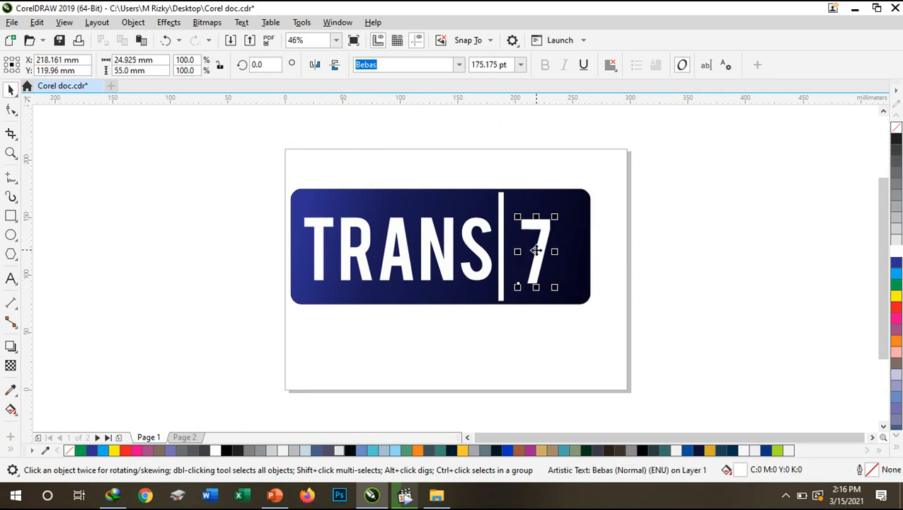
click(644, 267)
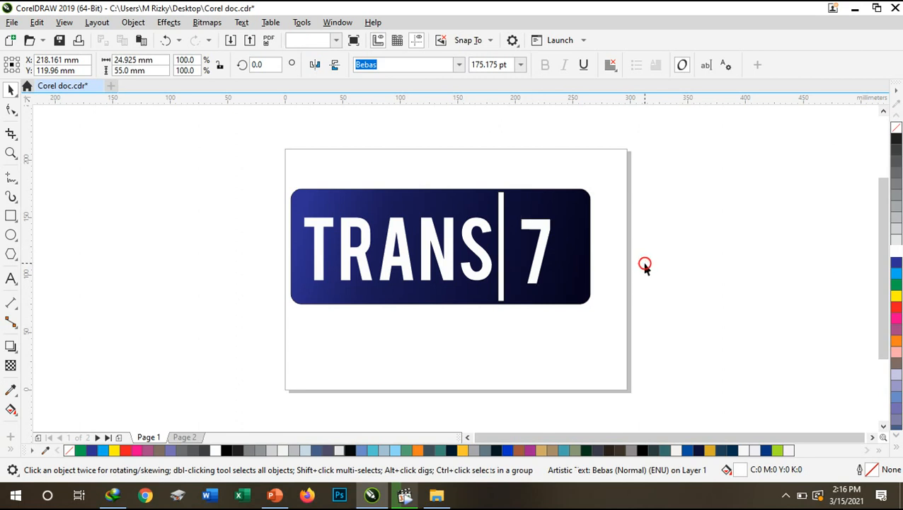
- Nudge the white bar 2.54 mm toward the 7
click(560, 268)
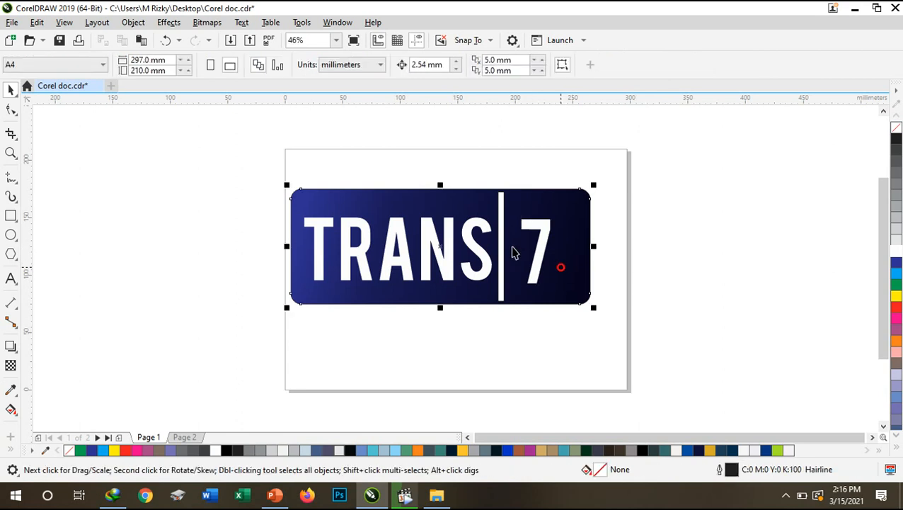
click(543, 366)
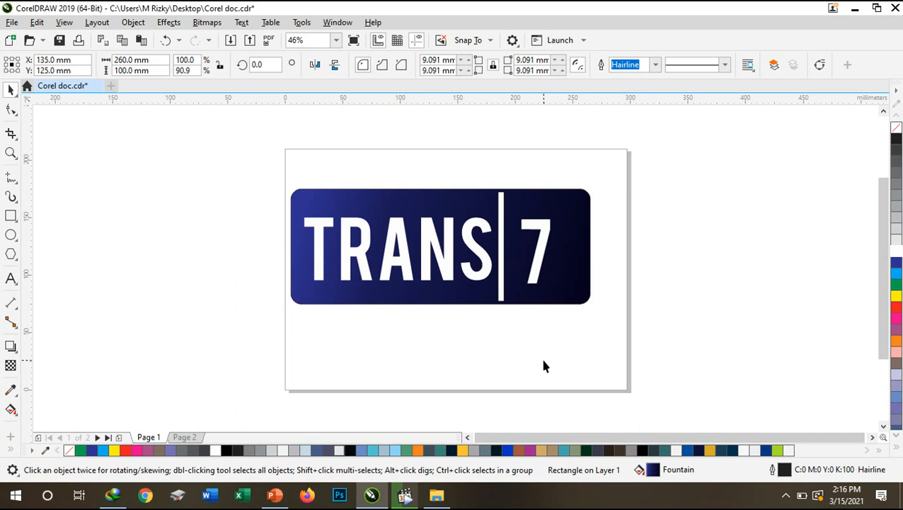
click(501, 266)
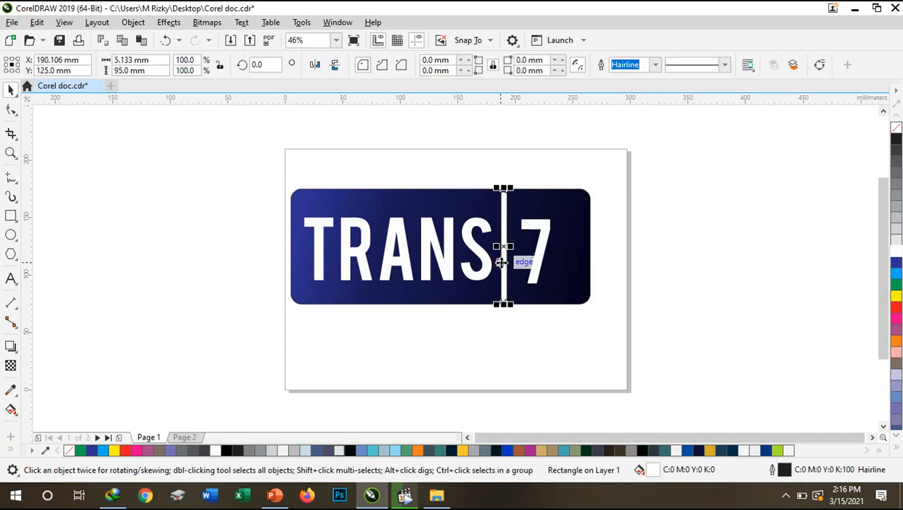
click(540, 263)
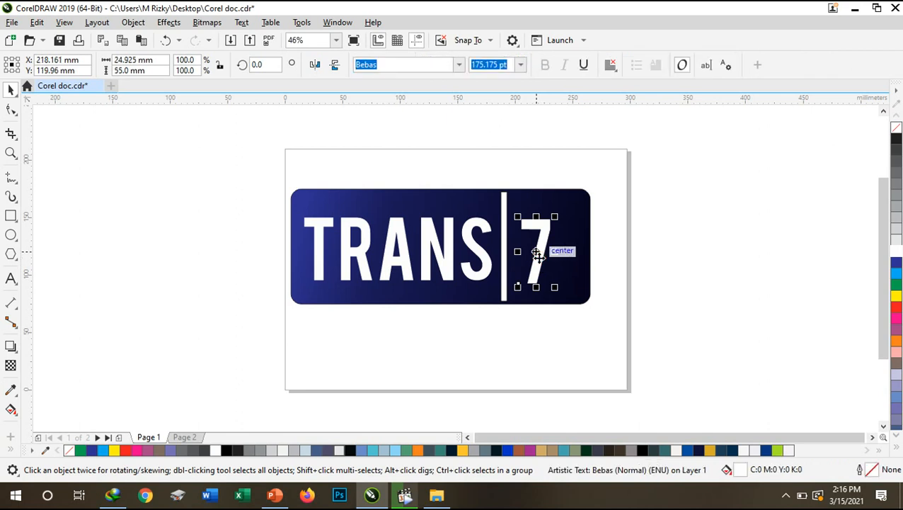
click(644, 272)
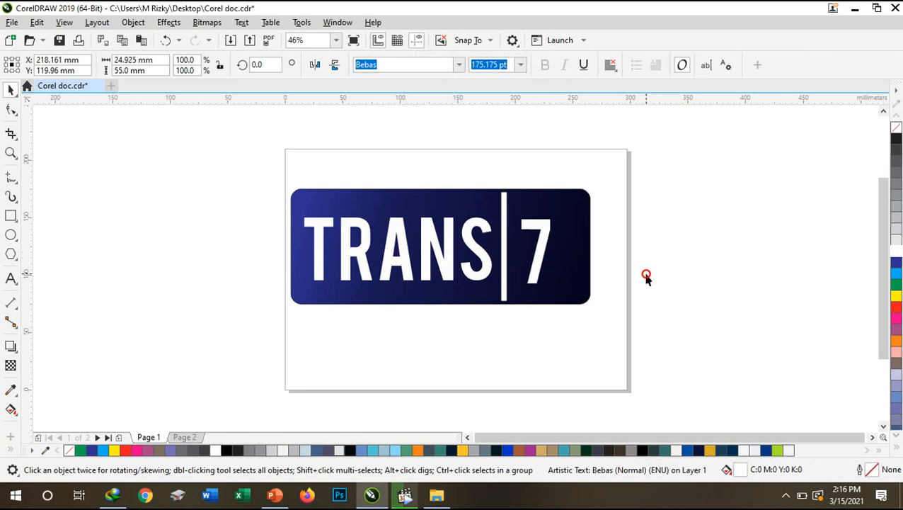
- Compare with the PowerPoint reference, then group the logo in CorelDRAW, shrink it to about 64 mm wide and move it off the page's upper left
click(276, 496)
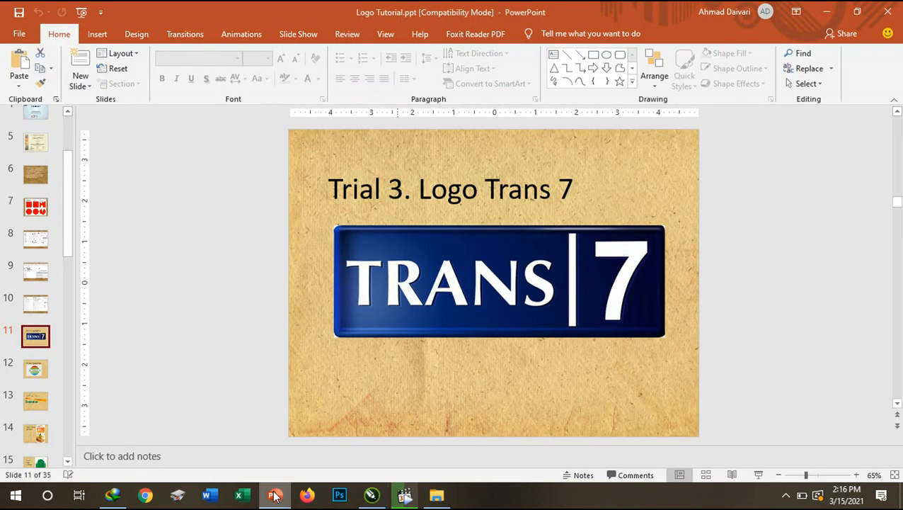
click(371, 495)
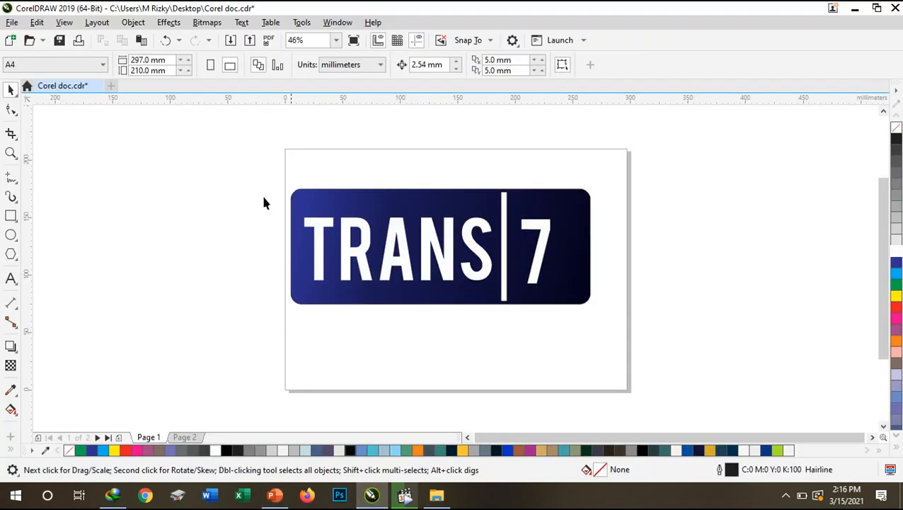
drag(244, 174, 636, 327)
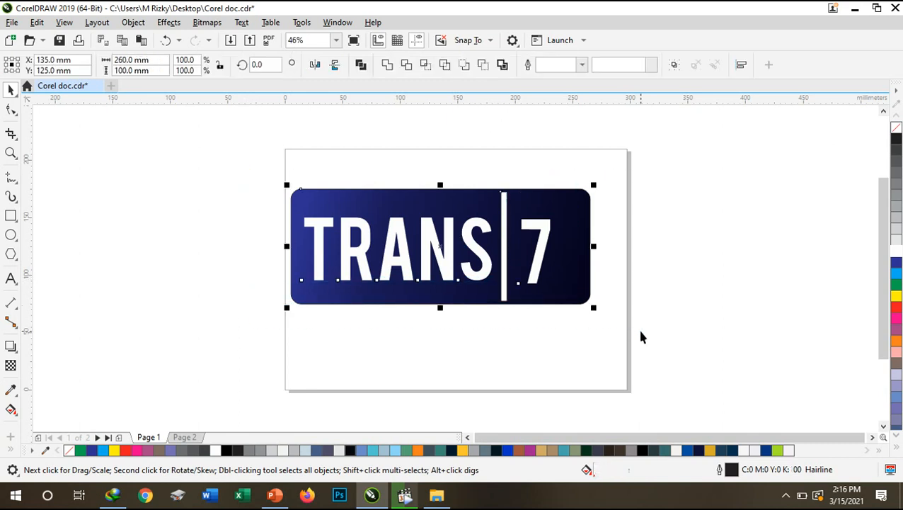
drag(566, 271, 354, 226)
drag(382, 261, 154, 181)
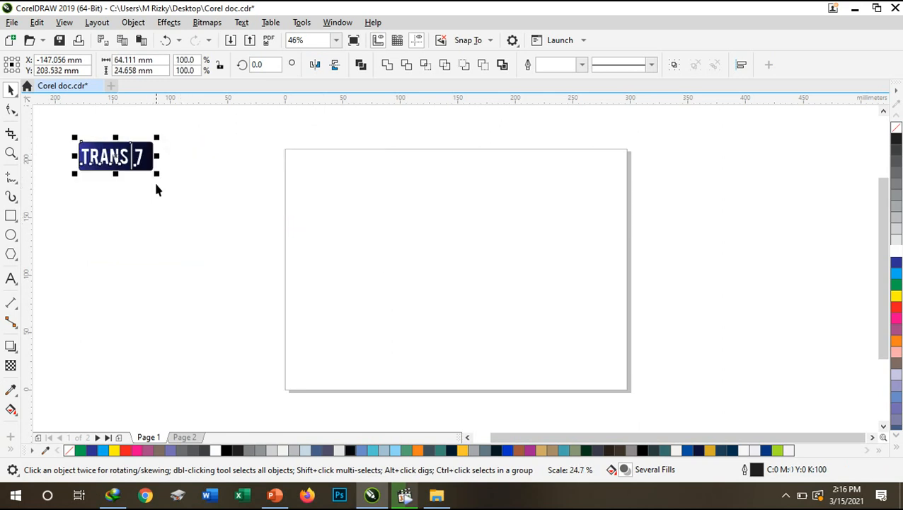
click(190, 232)
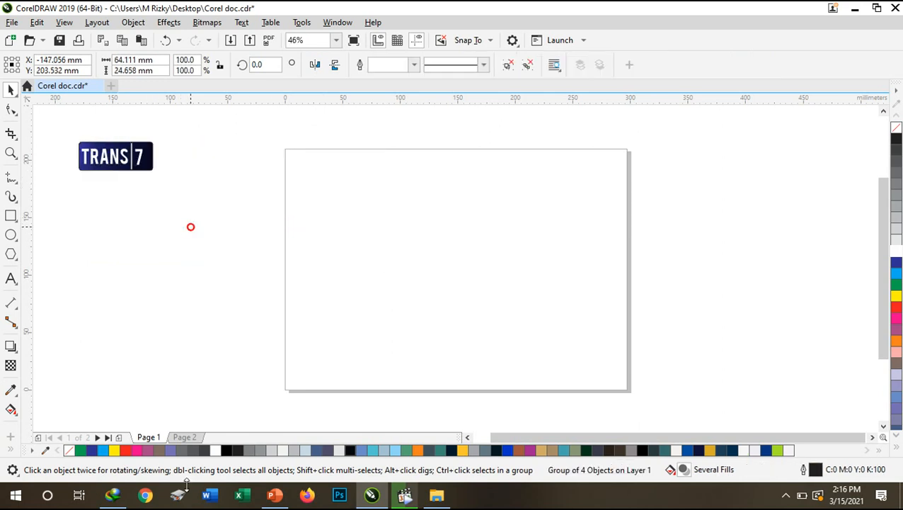
- View the Indosiar logo slide in PowerPoint, then draw a 170 mm circle in the middle of the CorelDRAW page
click(278, 499)
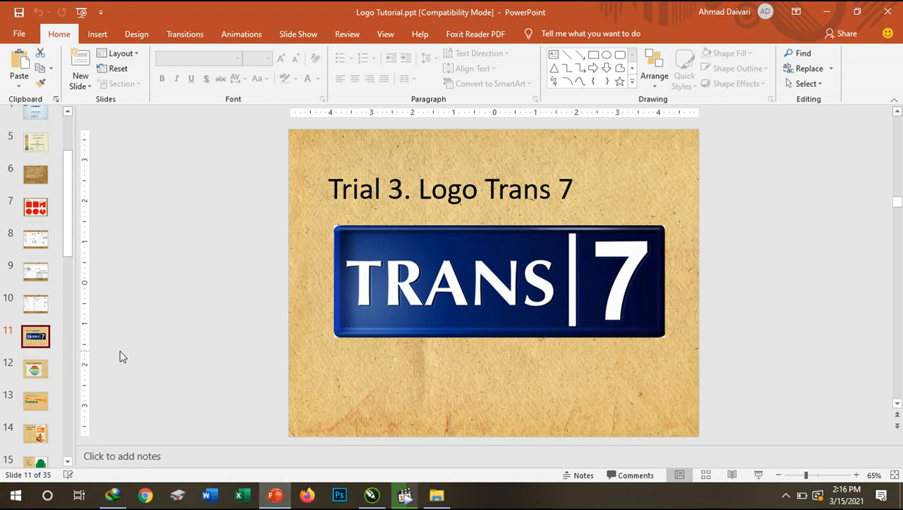
click(39, 374)
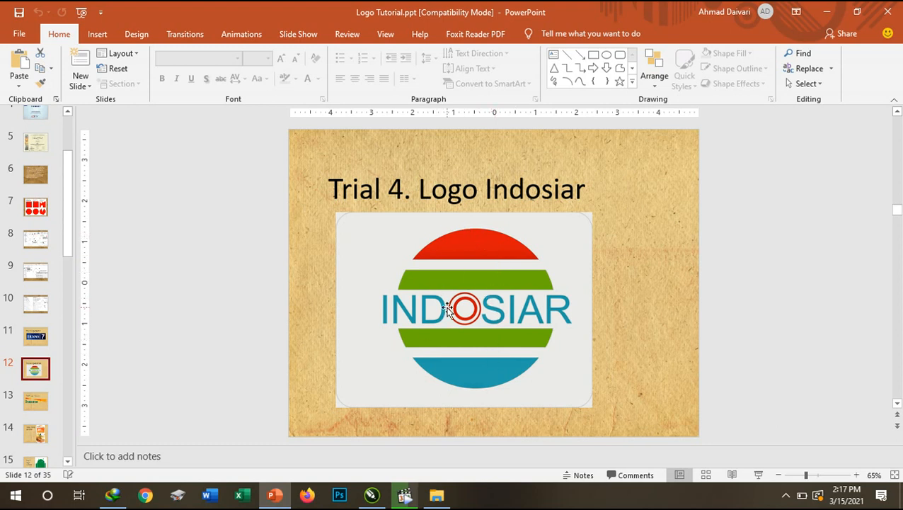
click(372, 494)
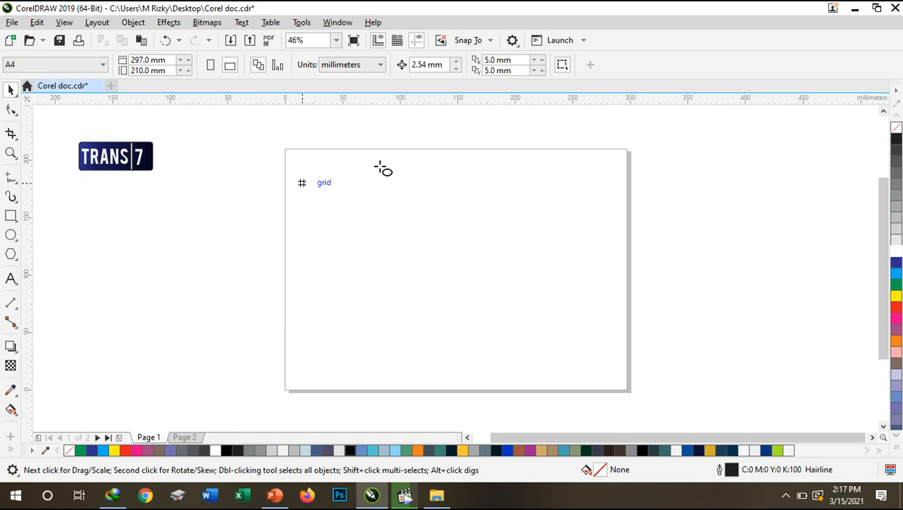
mouse_move(365, 167)
mouse_down()
mouse_move(457, 266)
mouse_move(563, 355)
mouse_up()
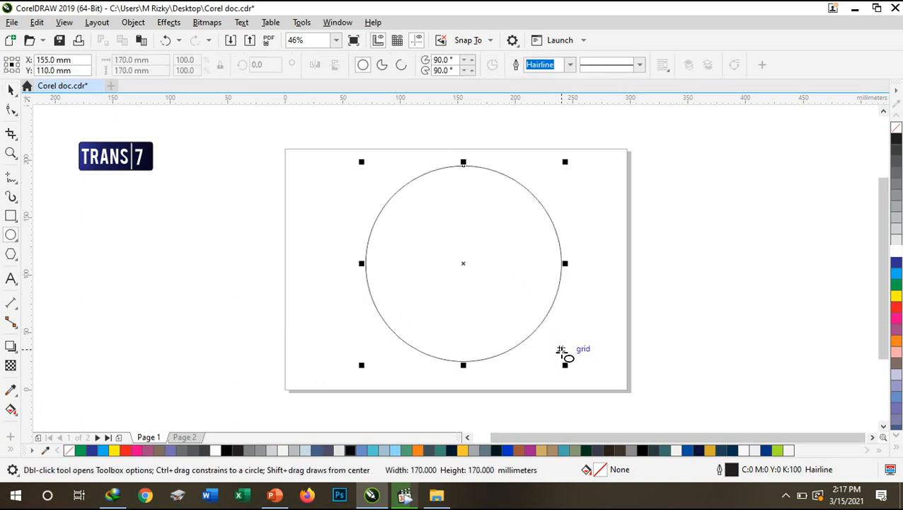
- Check the Indosiar logo slide in PowerPoint, then draw a 300 × 40 mm rectangle across the circle's middle in CorelDRAW
click(276, 497)
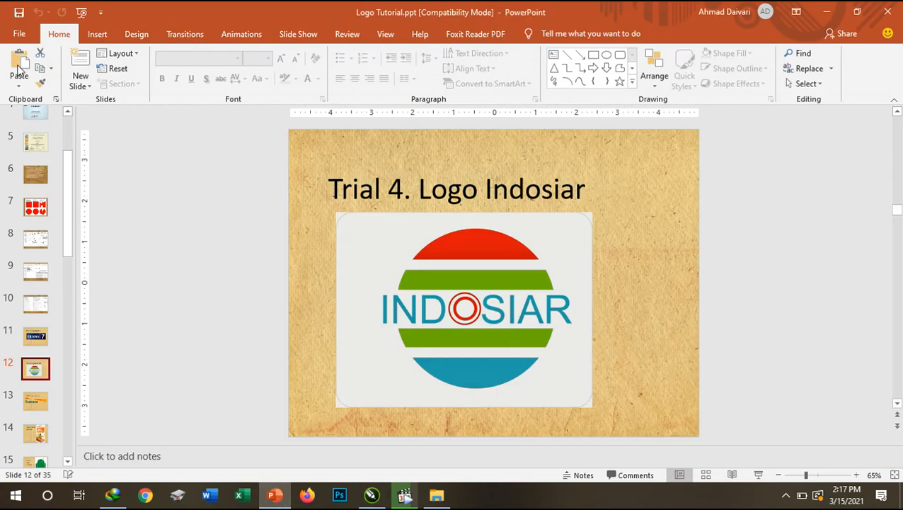
click(376, 503)
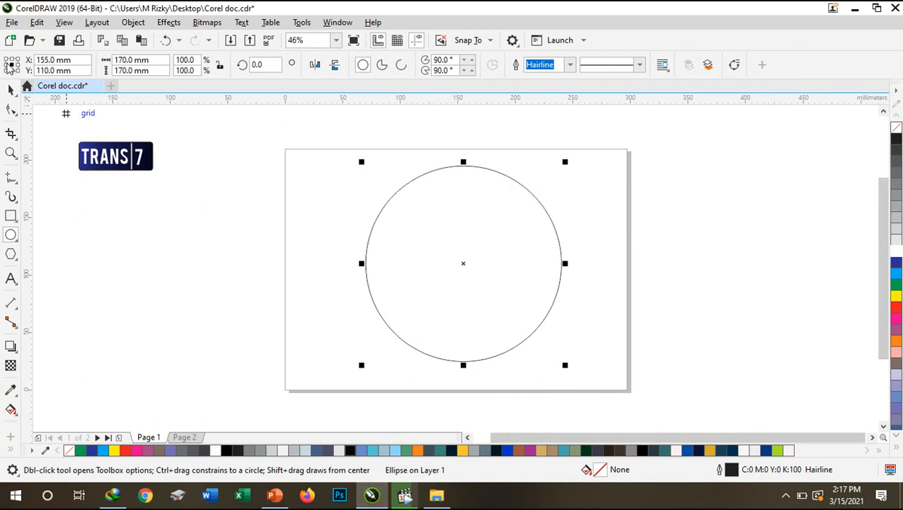
click(10, 90)
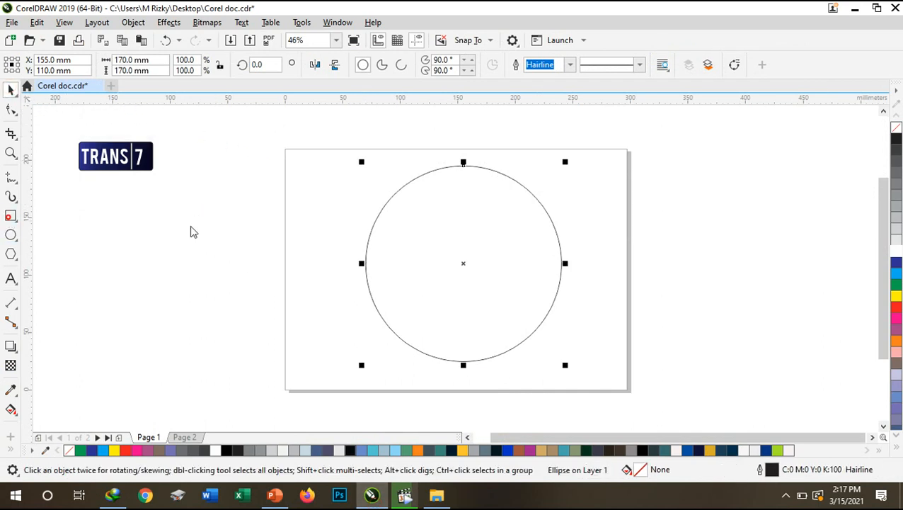
click(11, 215)
drag(286, 239, 631, 287)
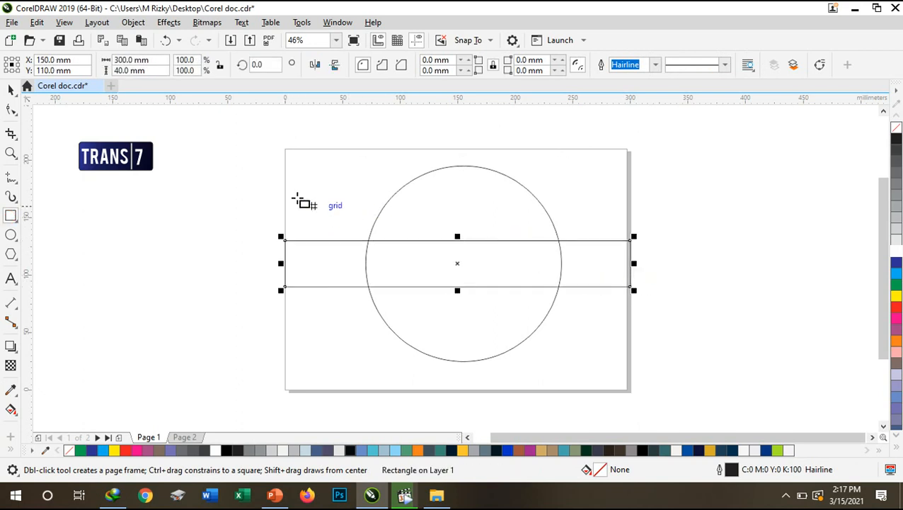
- Draw a 300 × 15 mm rectangle across the circle's upper part and nudge it down to Y 162.26 mm
drag(285, 179, 631, 198)
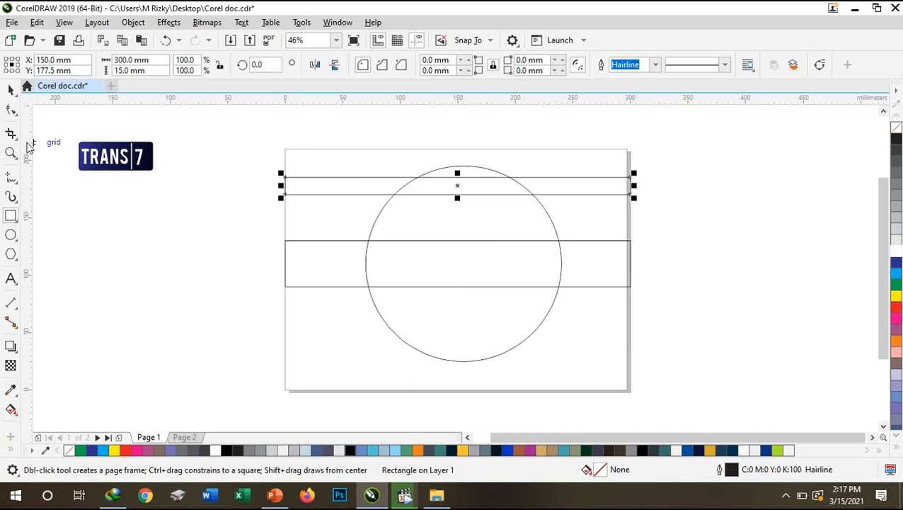
click(11, 88)
key(Down)
key(Down)
key(Down)
key(Down)
key(Down)
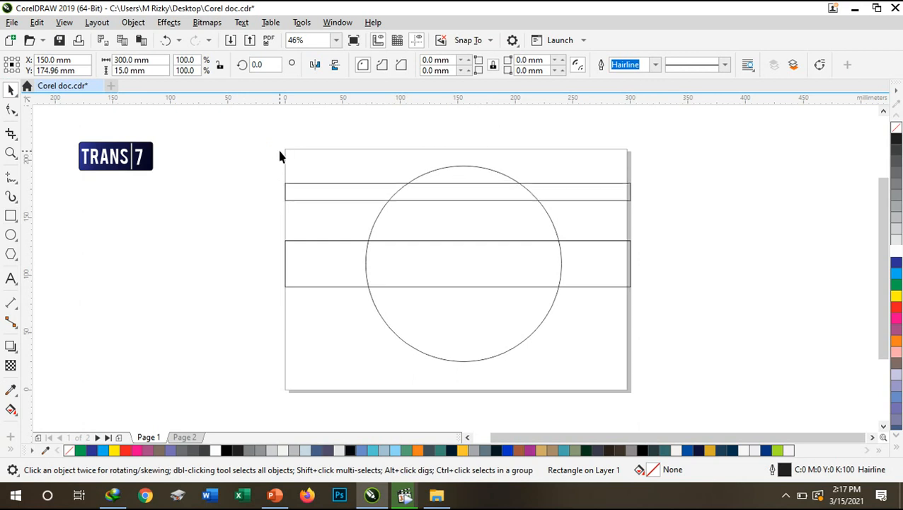
key(Down)
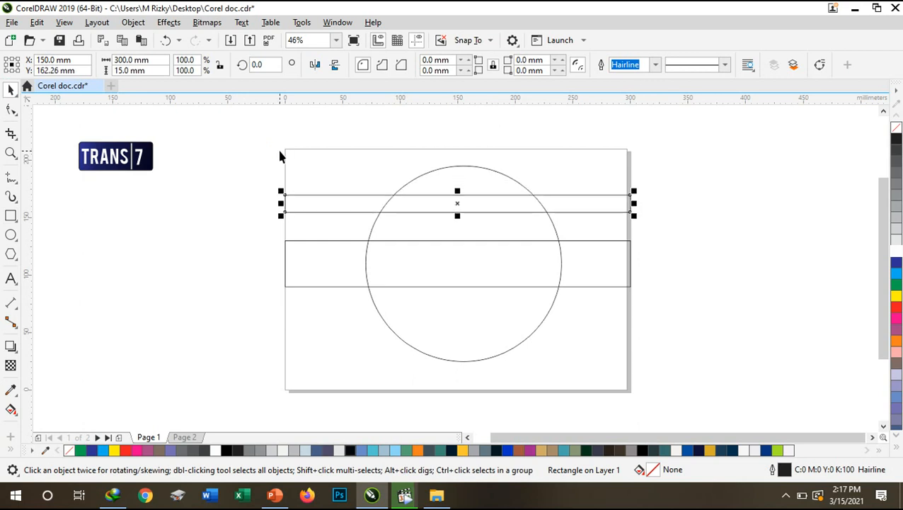
- Duplicate the thin rectangle straight down across the circle's lower part, at Y 57.5 mm
click(477, 224)
drag(460, 200, 457, 323)
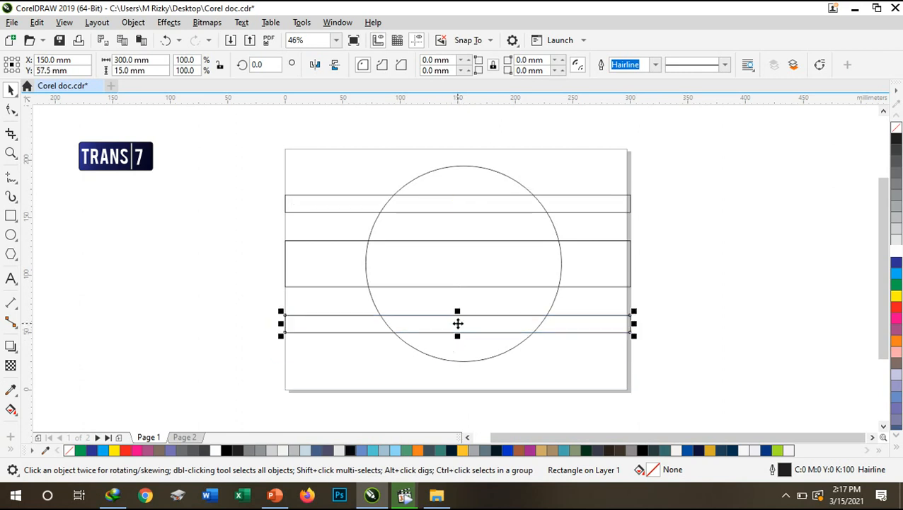
click(590, 379)
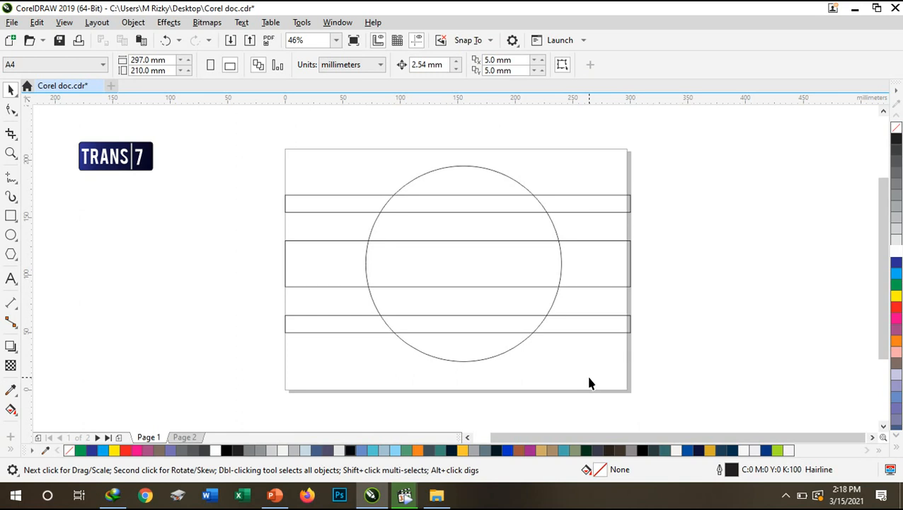
- Fill the circle with blue and all three rectangles with yellow
click(458, 190)
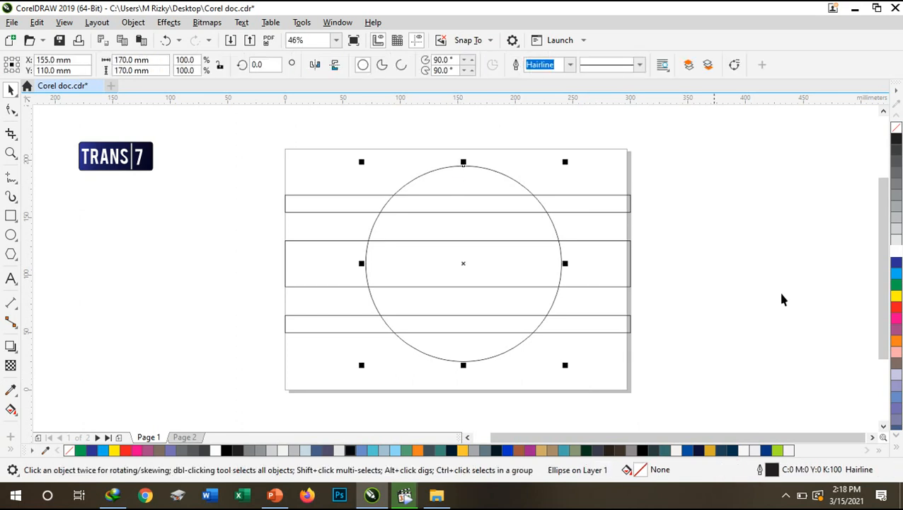
click(896, 262)
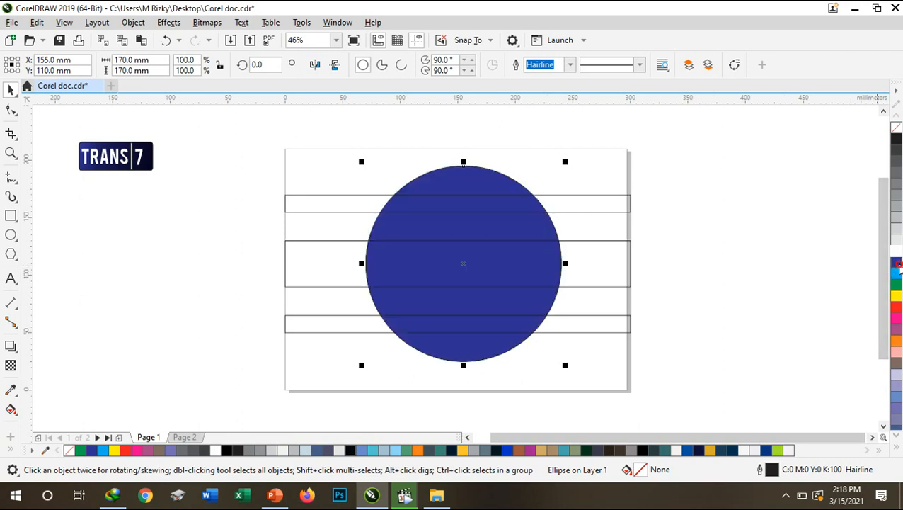
click(331, 207)
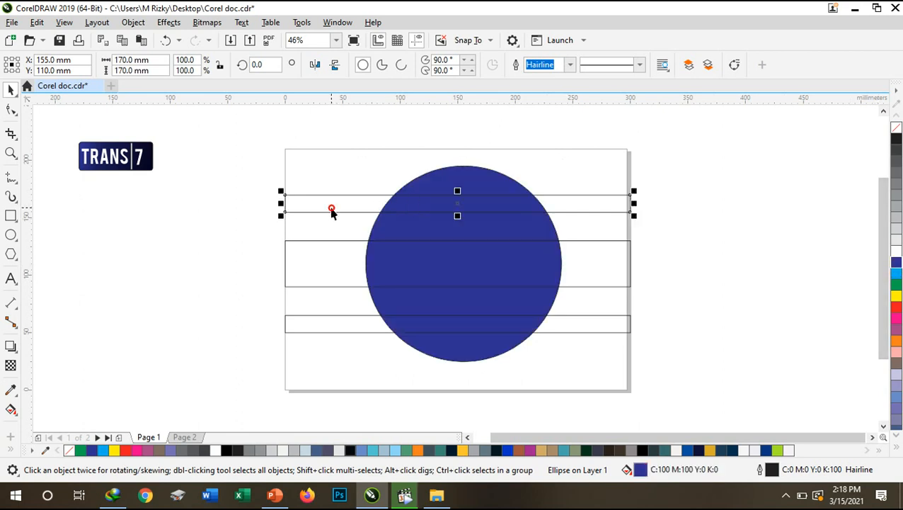
shift+click(330, 251)
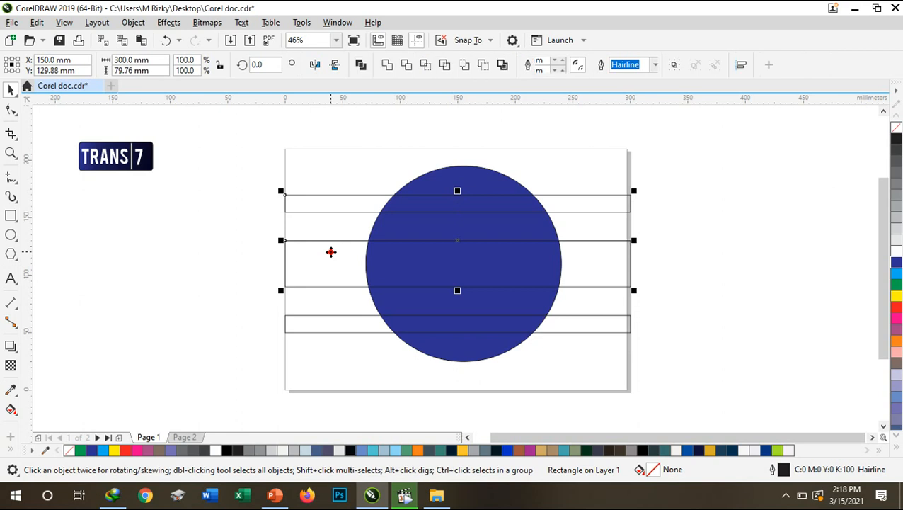
shift+click(324, 322)
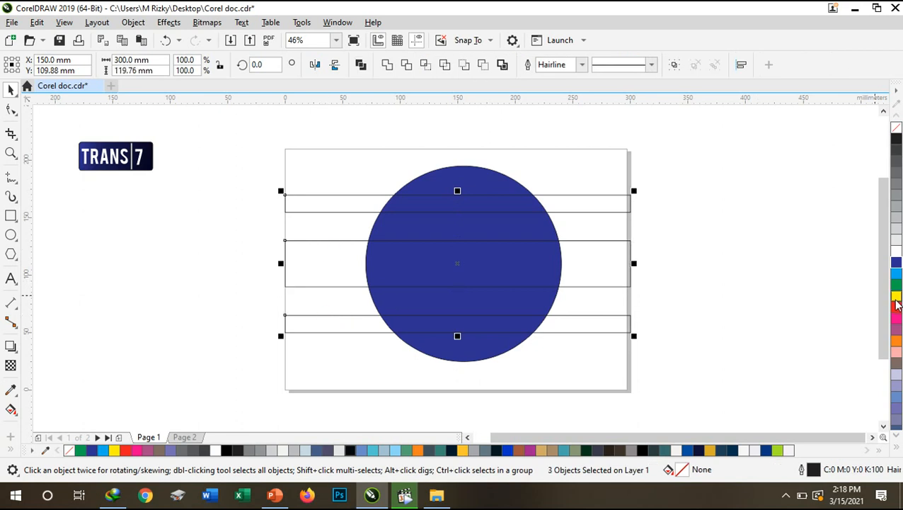
click(895, 297)
click(720, 247)
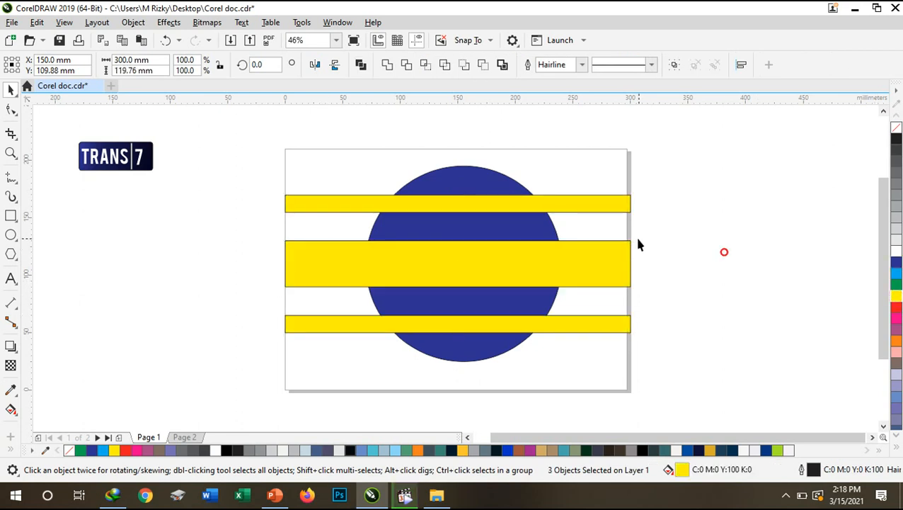
click(492, 280)
key(Down)
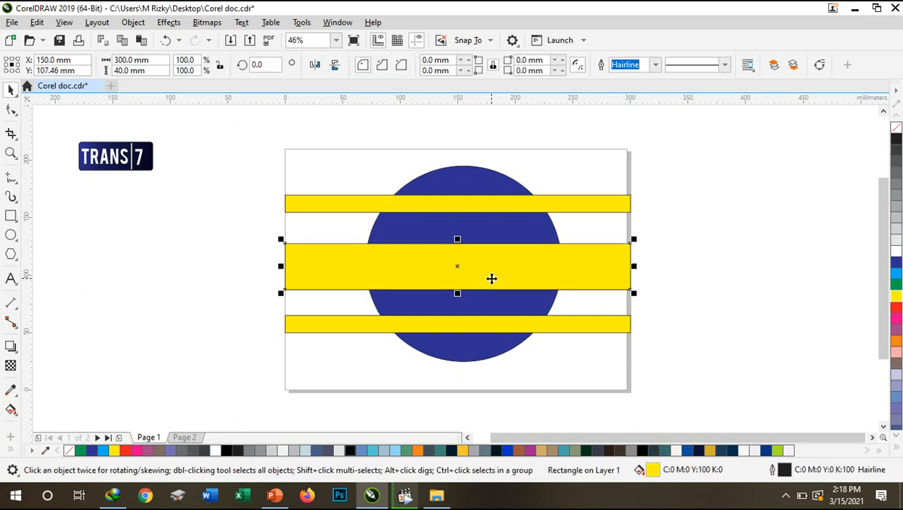
key(Up)
click(279, 163)
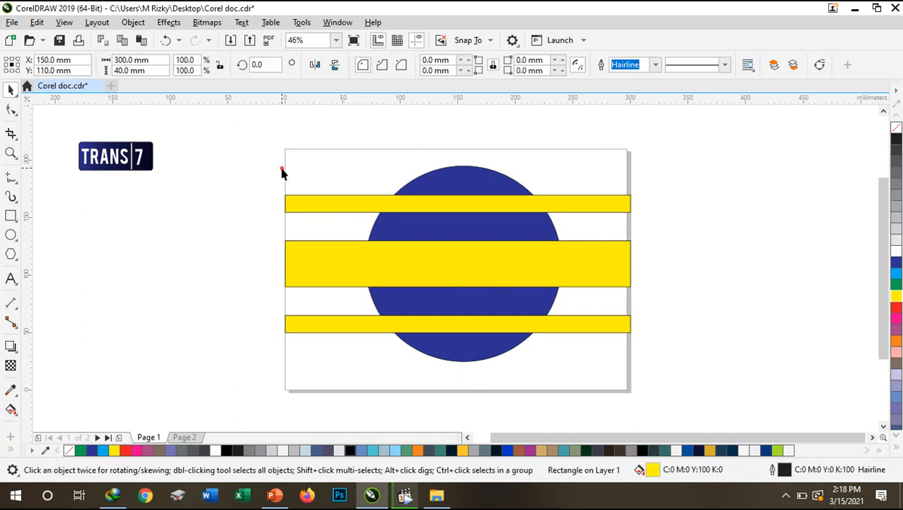
- Trim the blue circle with the three yellow bars
drag(225, 152, 698, 380)
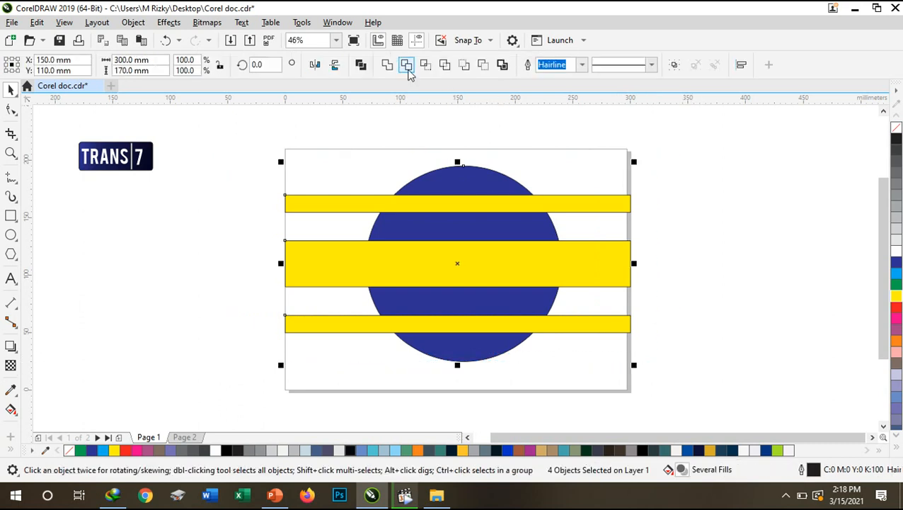
click(406, 66)
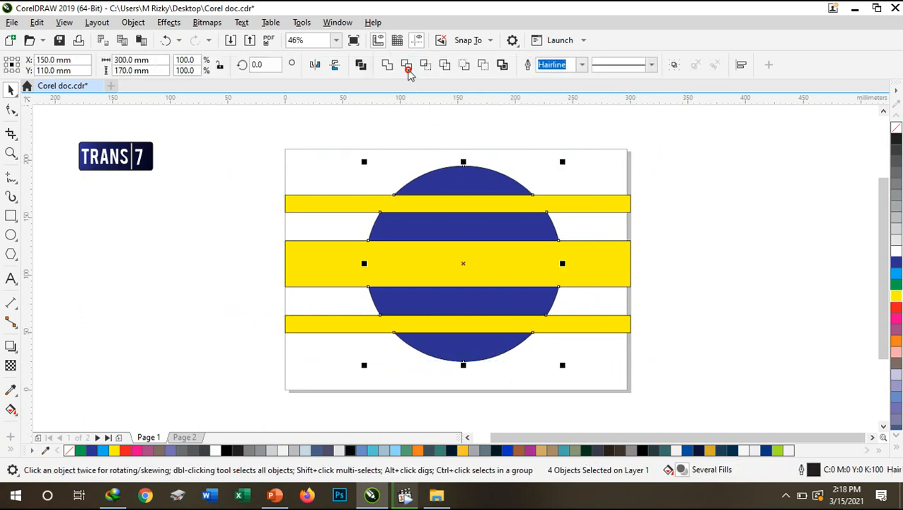
click(395, 134)
- Delete the three yellow bars, leaving only the trimmed circle on the page
click(320, 197)
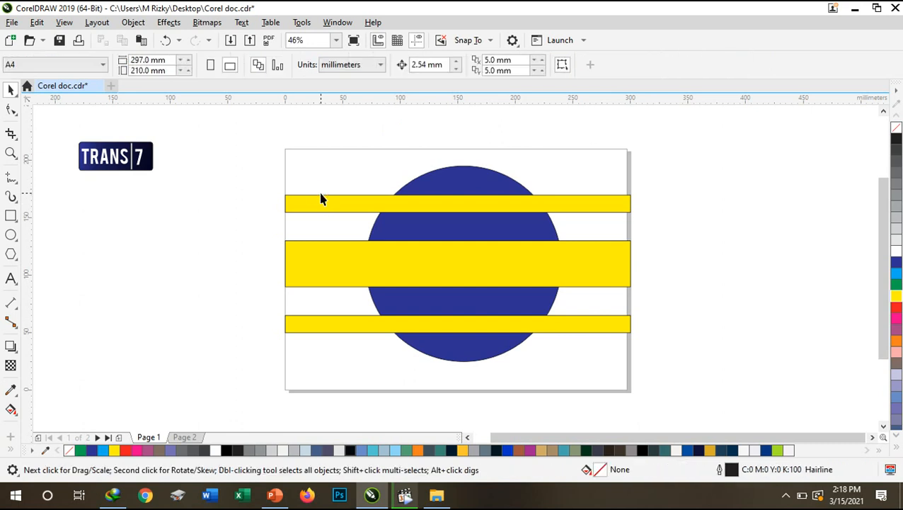
drag(323, 204, 385, 140)
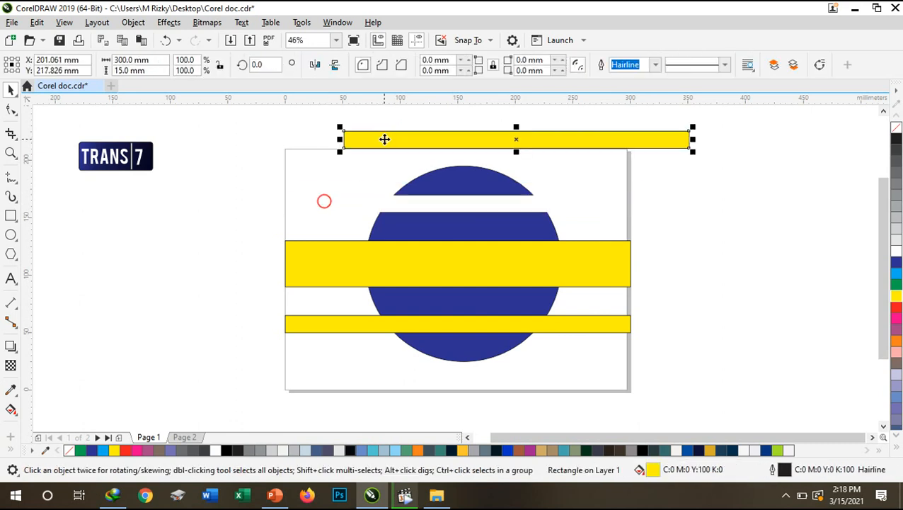
key(Delete)
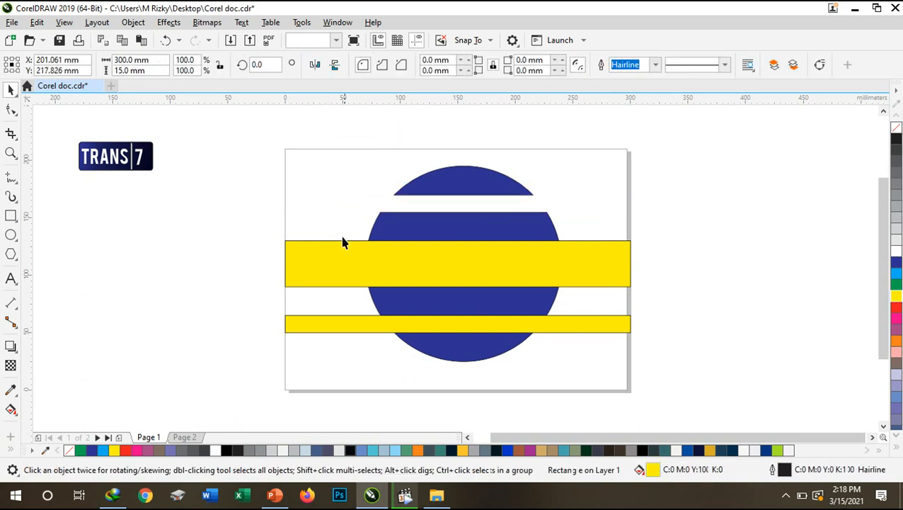
click(338, 253)
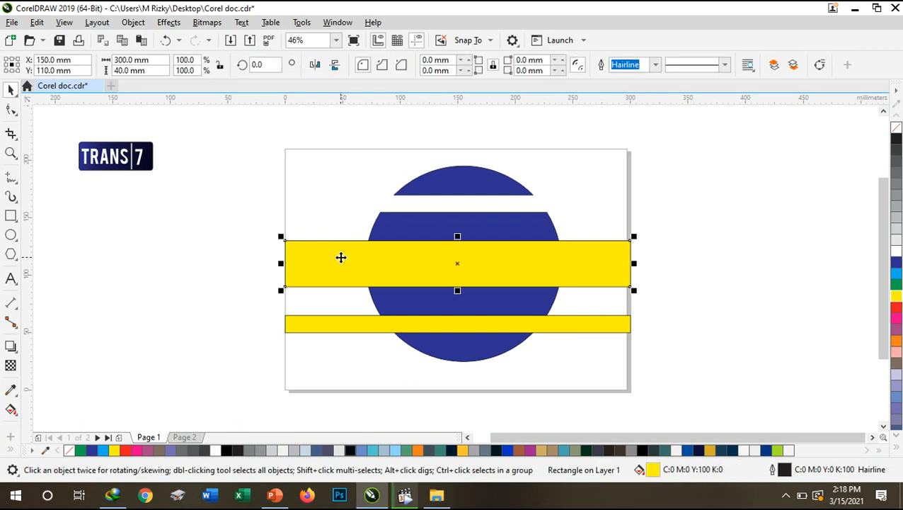
key(Delete)
click(335, 320)
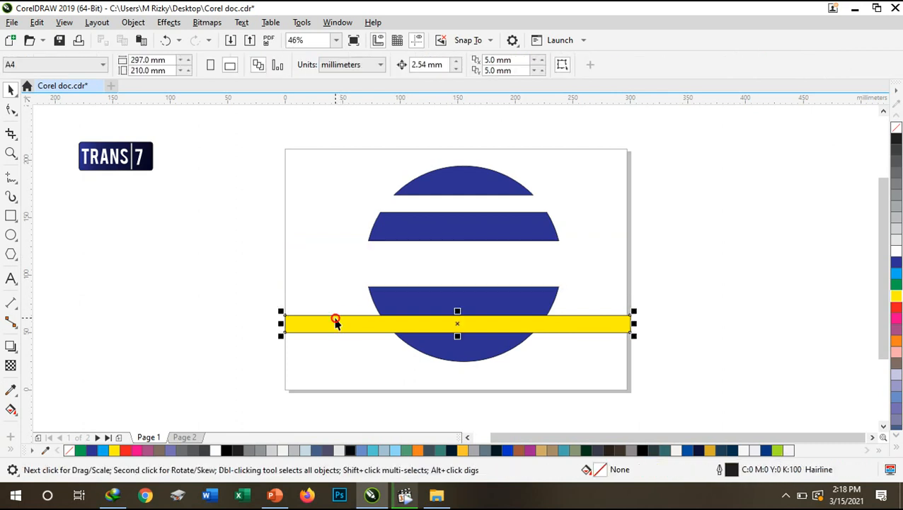
key(Delete)
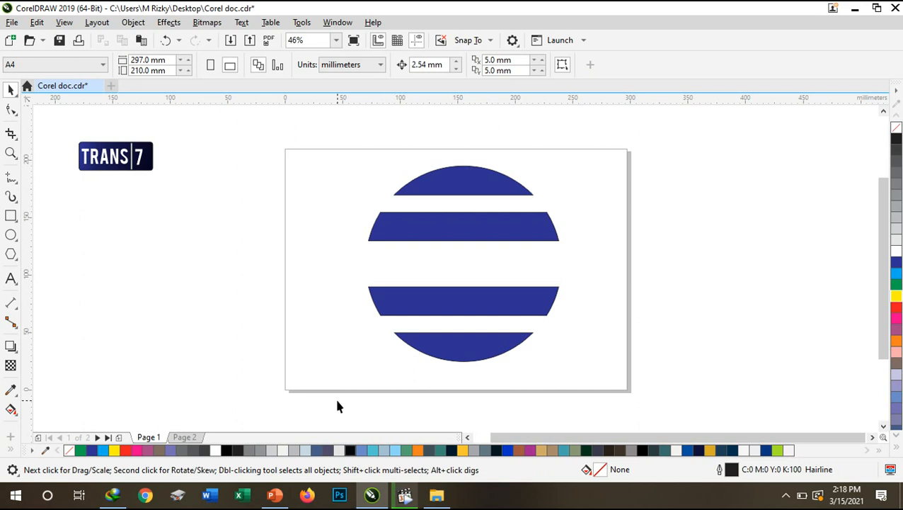
- Compare with the logo slide in PowerPoint, then move the striped circle in CorelDRAW to X 163.655 mm, Y 112.555 mm
click(275, 495)
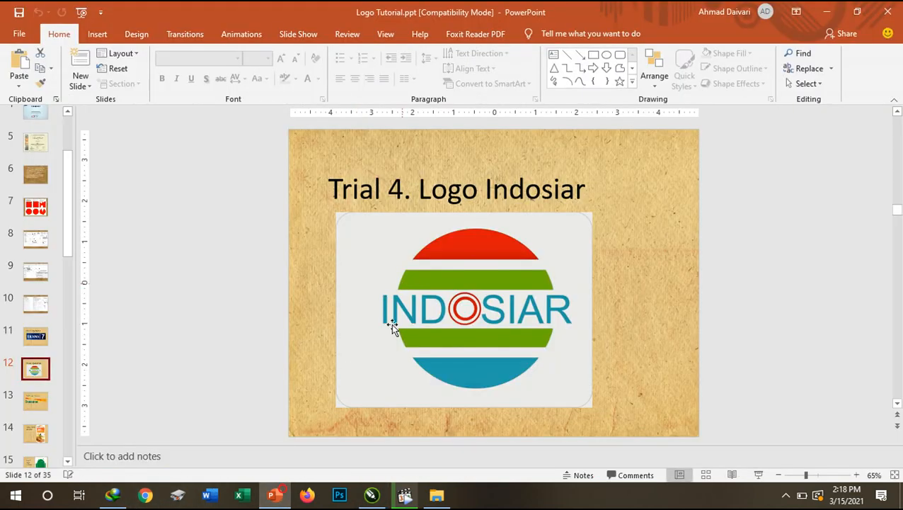
click(372, 495)
click(455, 234)
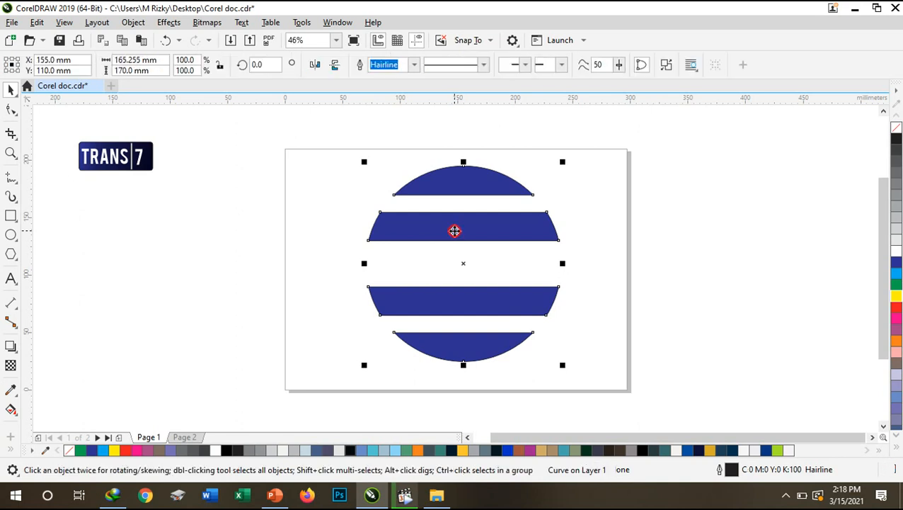
drag(395, 252, 484, 230)
- Check the PowerPoint reference again, then break the striped circle's curve apart in CorelDRAW
click(275, 495)
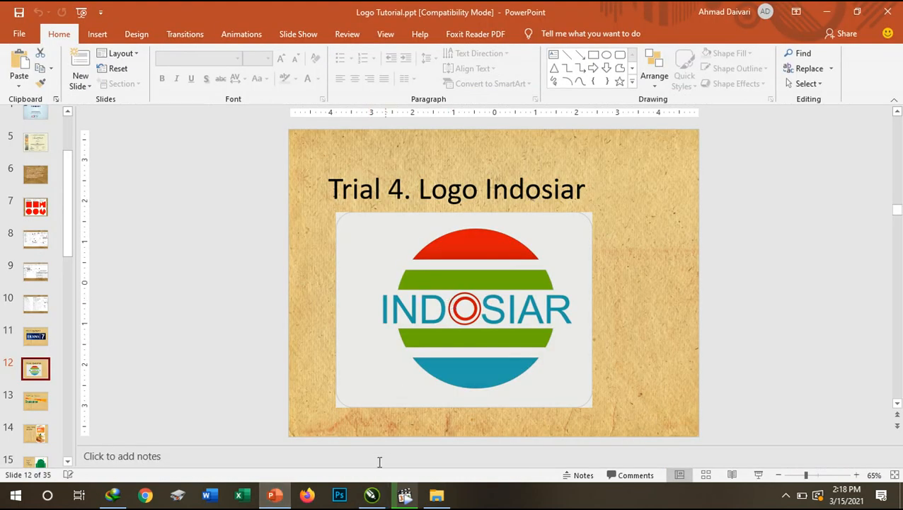
click(372, 495)
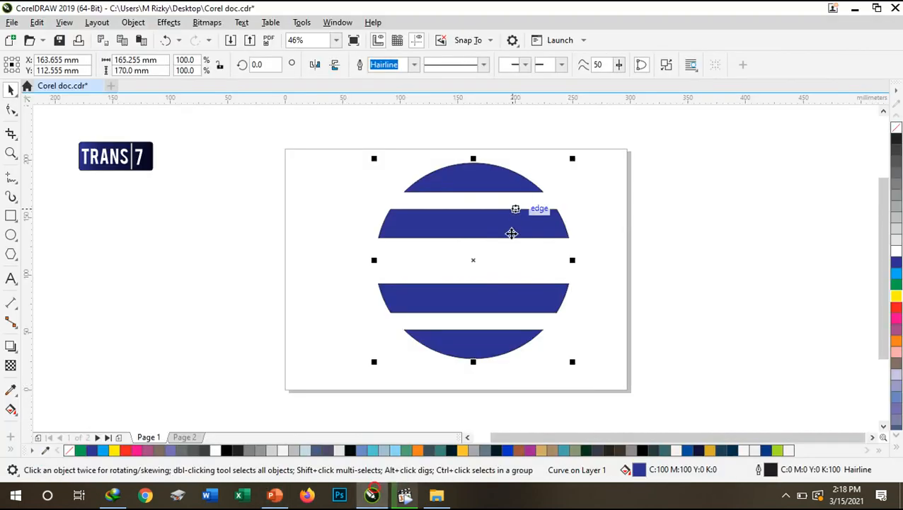
right_click(506, 225)
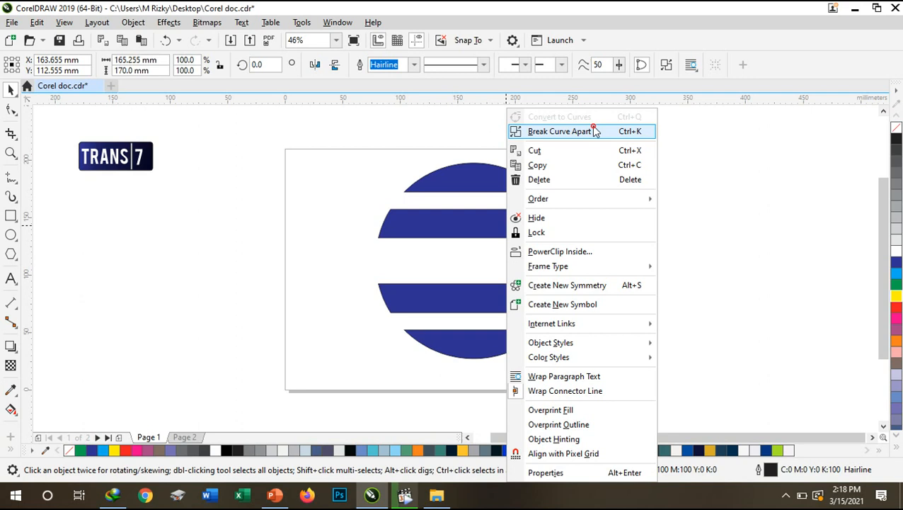
click(560, 131)
click(594, 128)
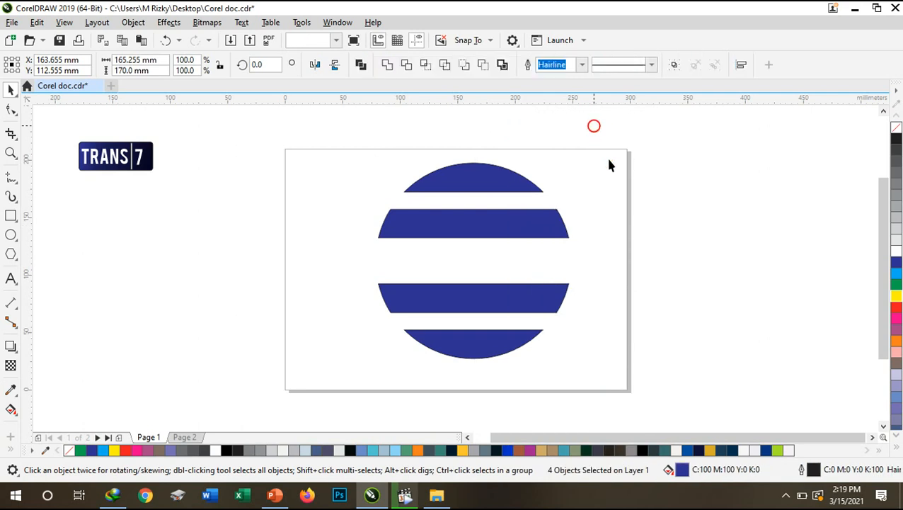
click(633, 156)
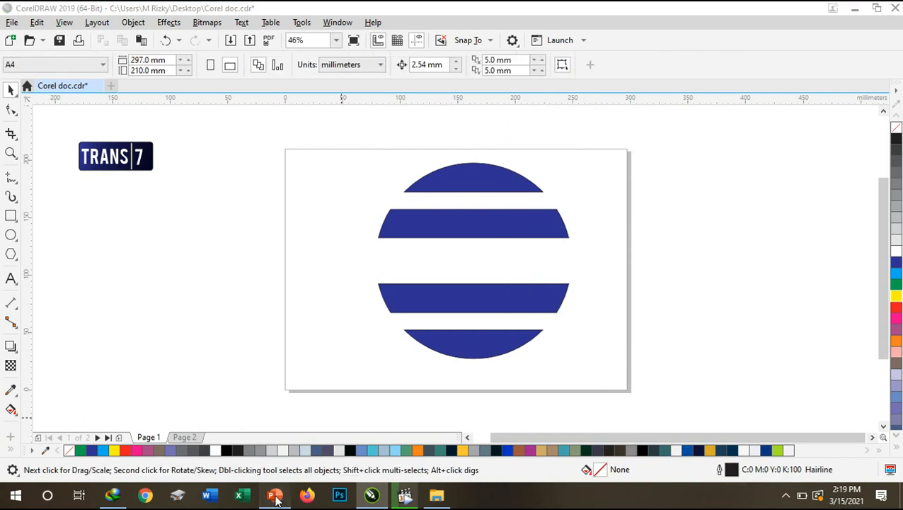
- View the logo colours in PowerPoint, then fill the circle's top segment with red in CorelDRAW
click(276, 495)
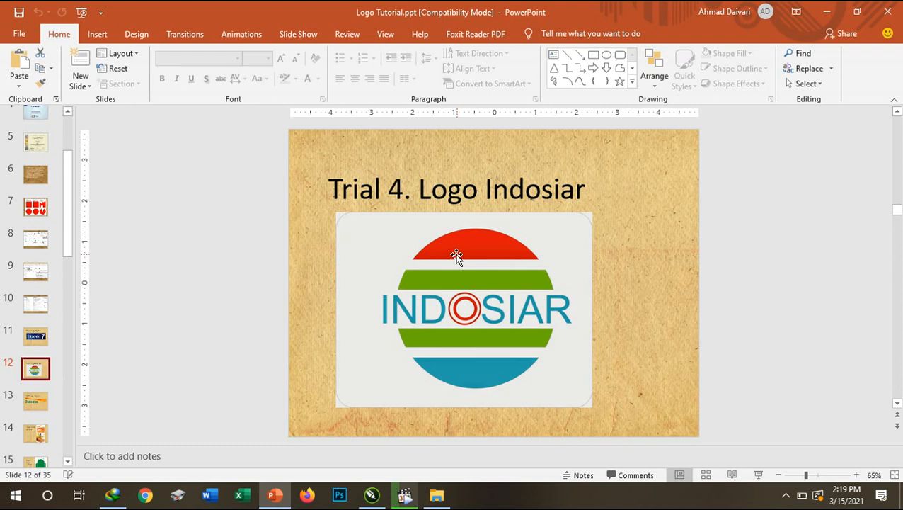
click(372, 495)
click(480, 189)
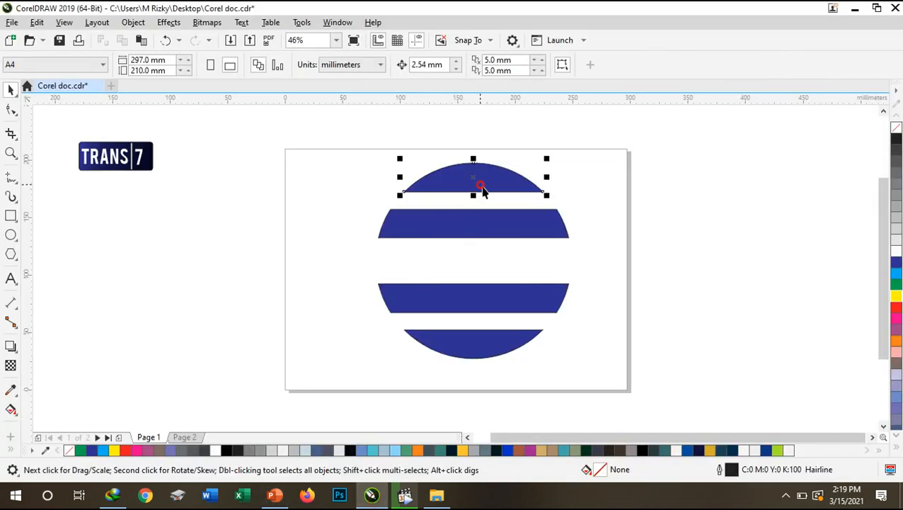
click(896, 310)
click(707, 218)
- Fill the circle's two middle bands with green and its bottom segment with light blue
drag(358, 201, 598, 329)
click(895, 285)
click(511, 344)
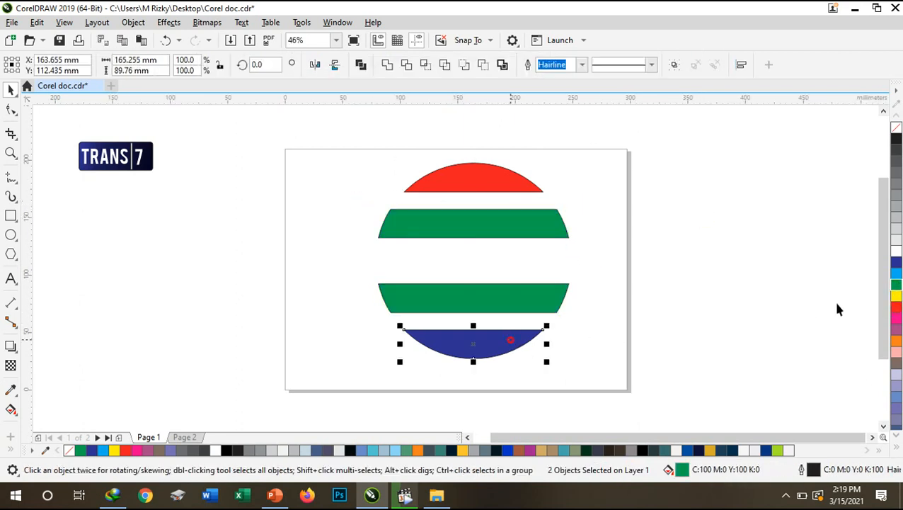
click(896, 274)
click(722, 270)
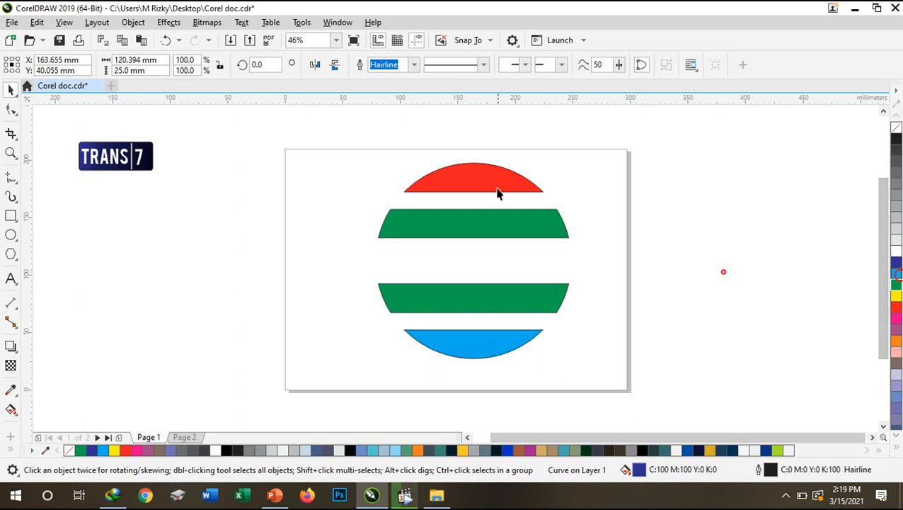
- Remove the outline from all four coloured segments of the circle
click(295, 128)
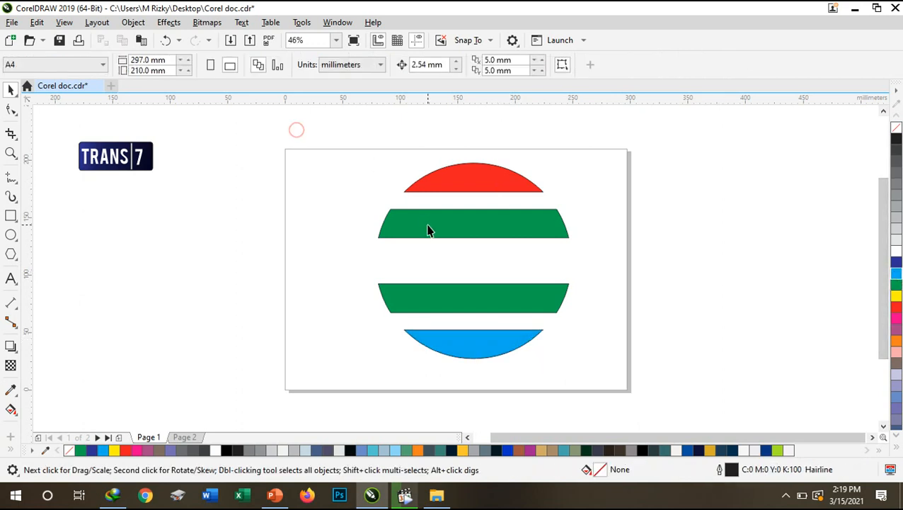
drag(329, 133, 613, 380)
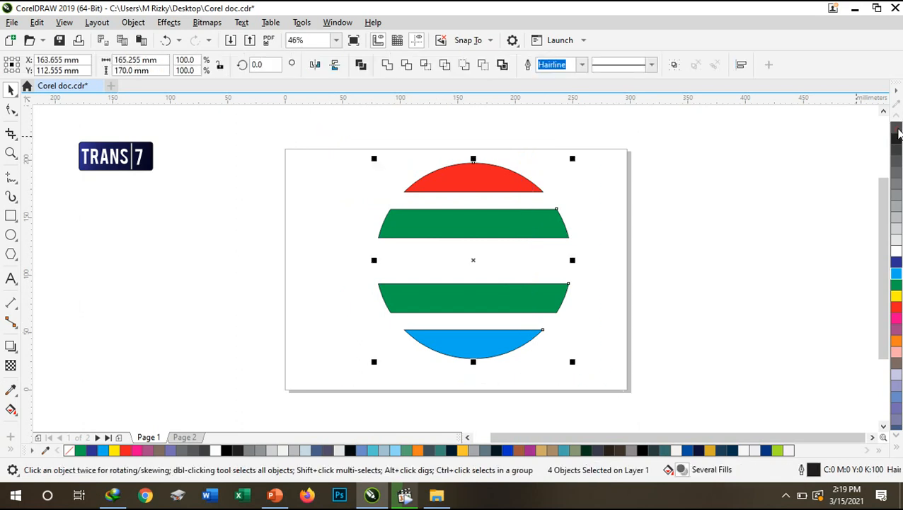
right_click(897, 132)
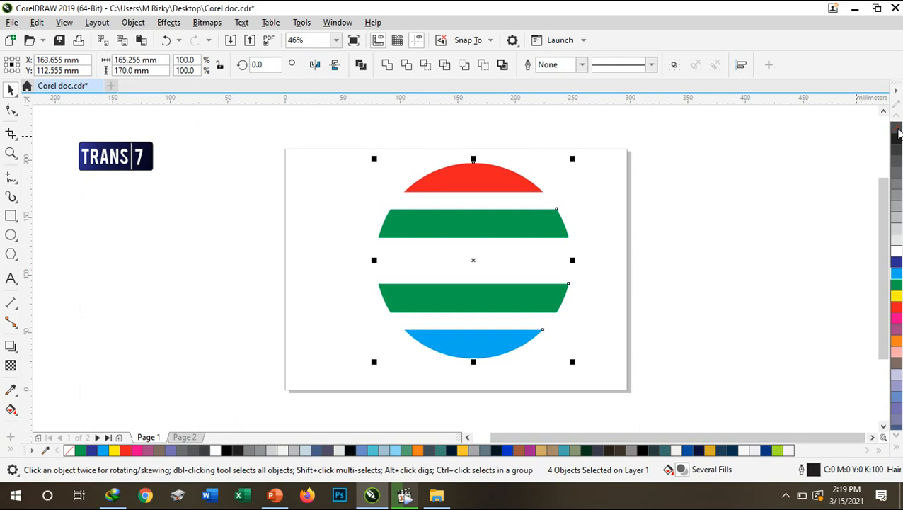
click(722, 180)
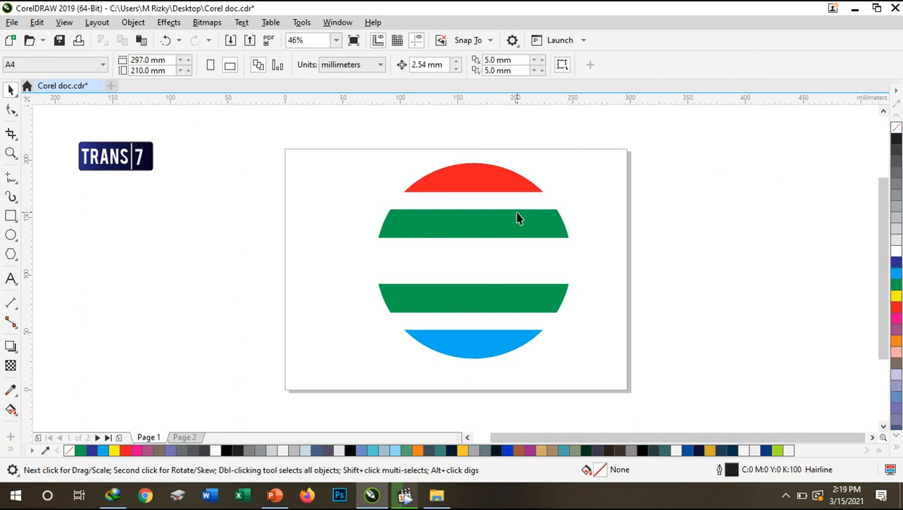
- Check the logo's lettering in PowerPoint, then add the Arial text "IND" in CorelDRAW at the left end of the circle's middle gap
key(F8)
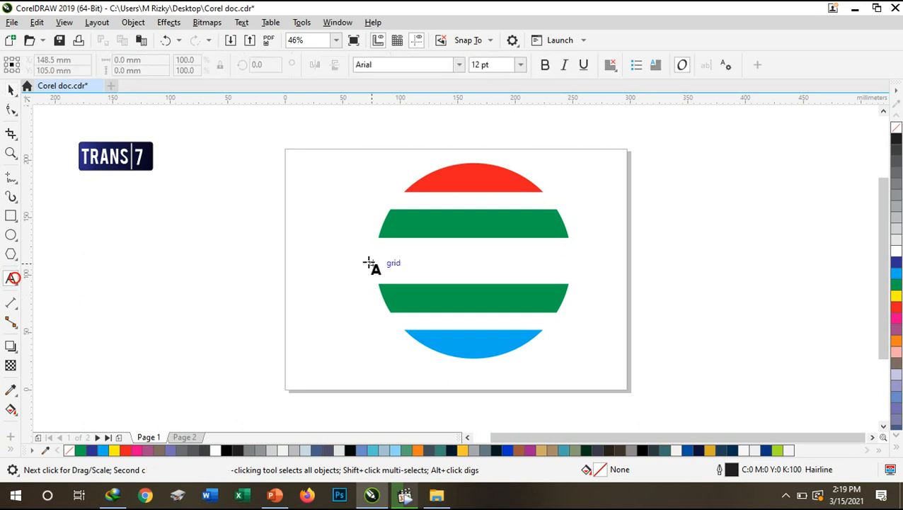
click(274, 495)
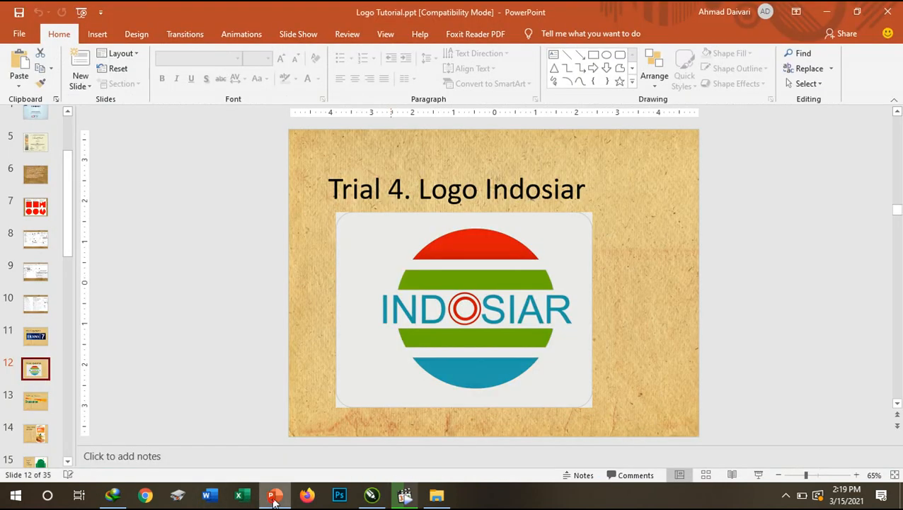
click(375, 493)
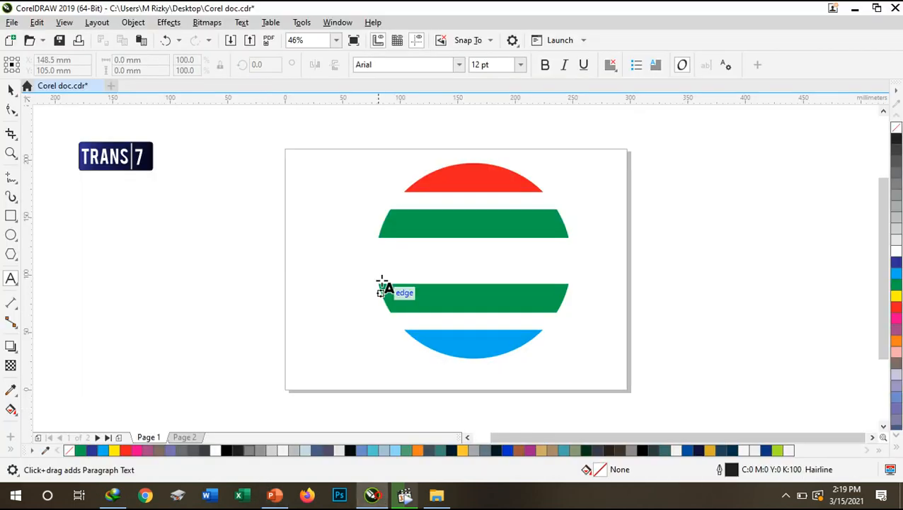
click(352, 256)
text(IND)
click(10, 88)
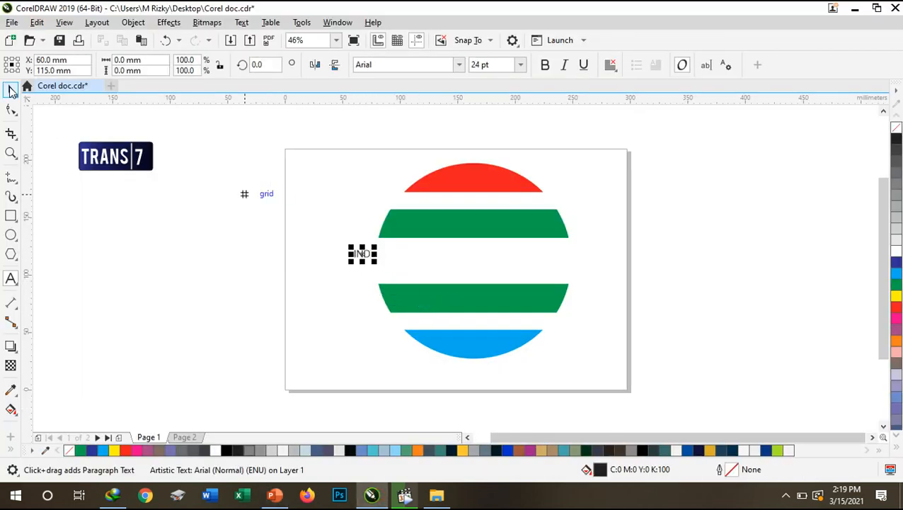
- Enlarge "IND" to about 112.858 pt, duplicate it to the right and change the copy to "SIAR"
drag(376, 261, 511, 259)
double_click(511, 261)
text(sia)
key(BackSpace)
key(BackSpace)
key(BackSpace)
text(SIAR)
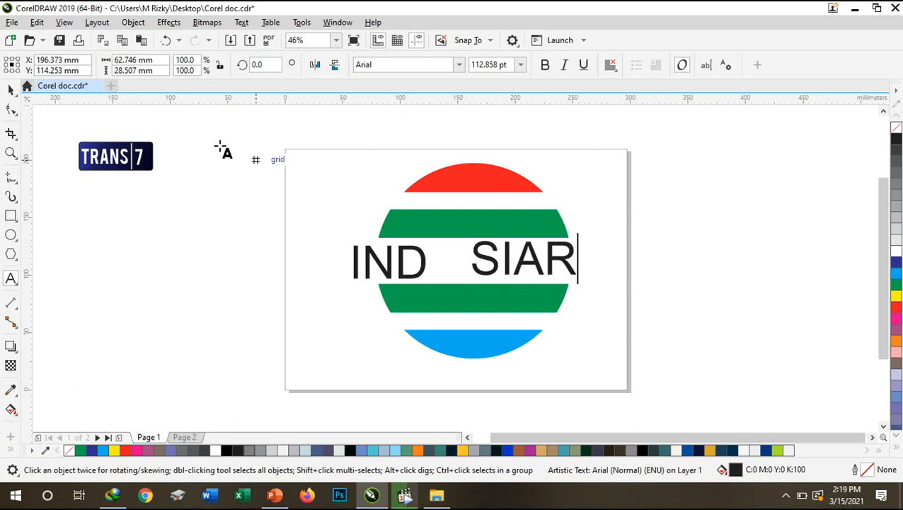
- Move "SIAR" to about X 214.718 mm, Y 110.269 mm, level with "IND"
click(10, 90)
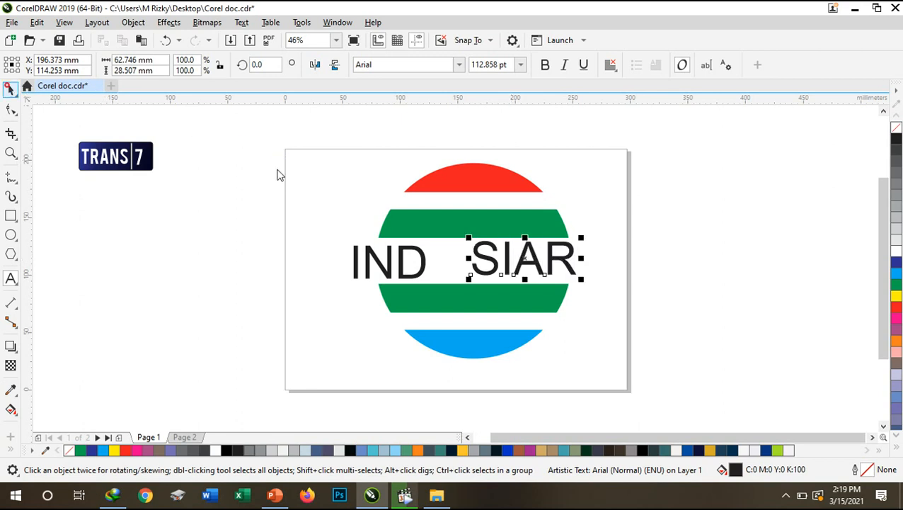
drag(506, 259, 512, 263)
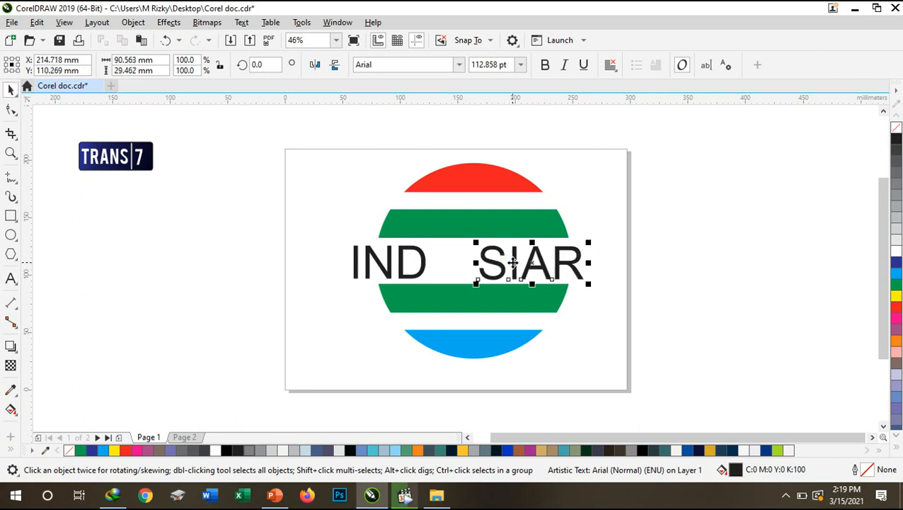
click(624, 271)
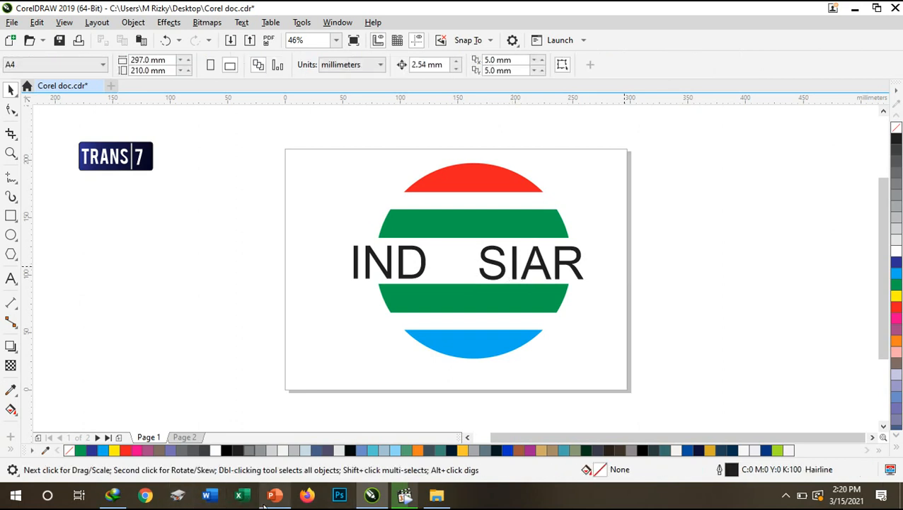
- Check the lettering colour in PowerPoint, then fill "IND" and "SIAR" with light blue in CorelDRAW
click(267, 499)
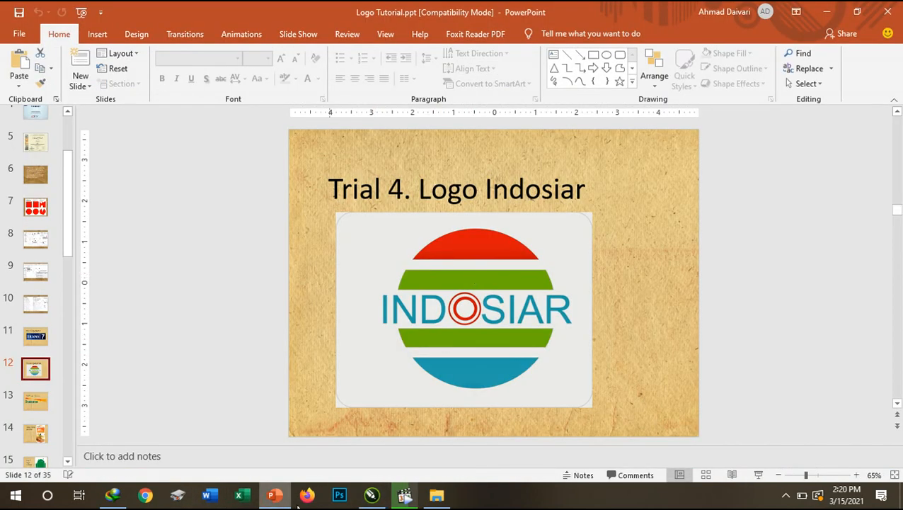
click(371, 495)
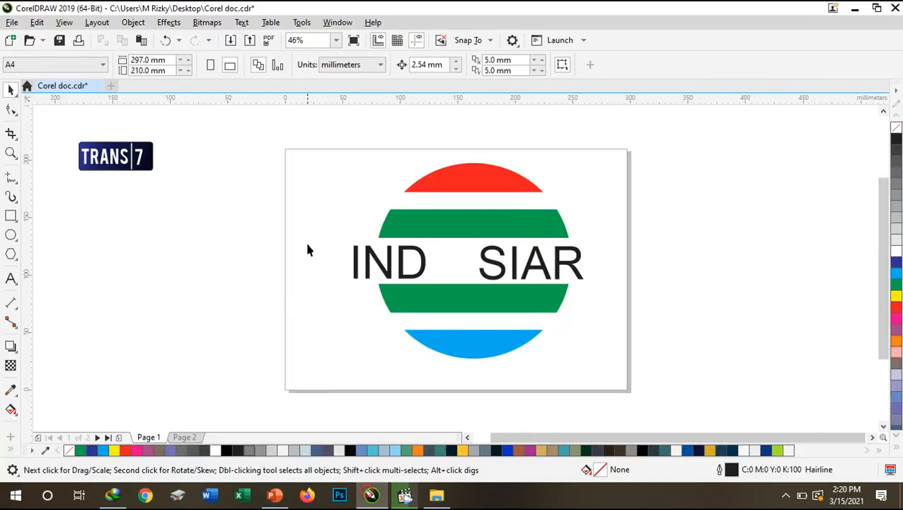
drag(521, 283, 595, 287)
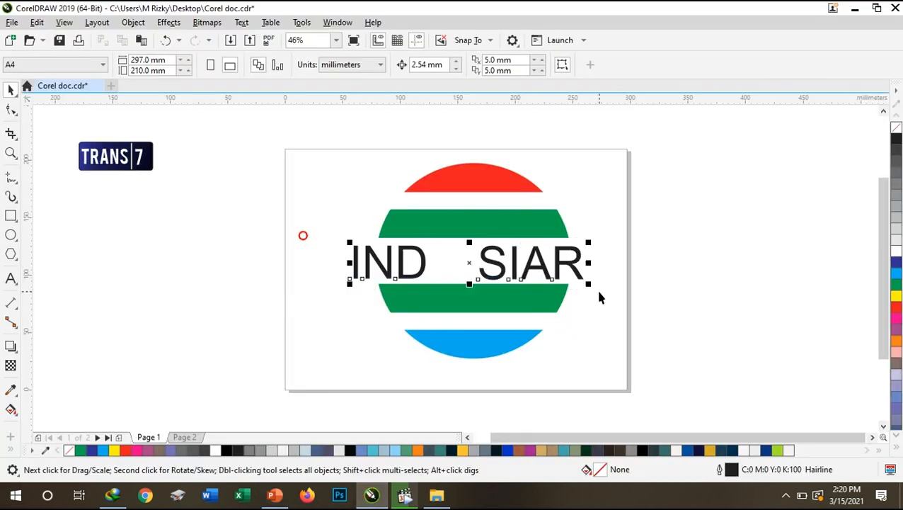
click(896, 273)
click(725, 242)
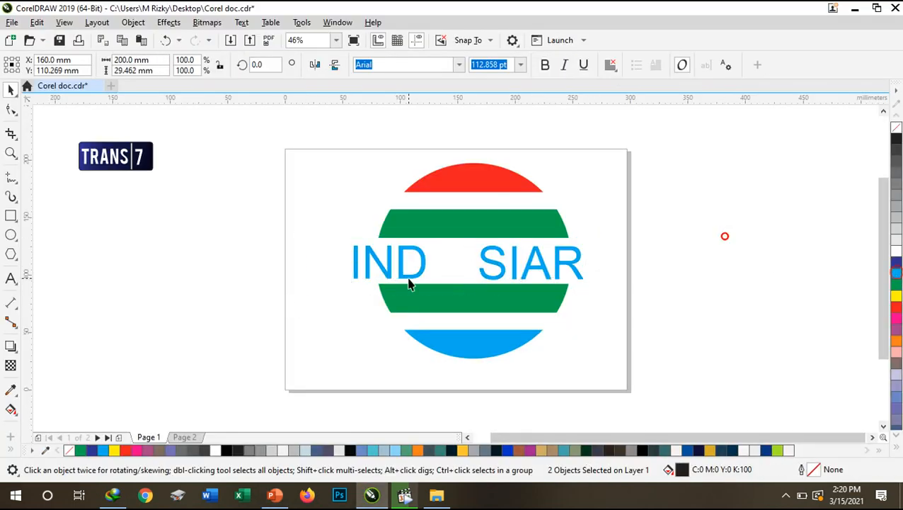
- Draw a 50 mm circle and a second circle of about 39 mm inside it, off the page beside the logo
click(11, 236)
drag(177, 219, 234, 269)
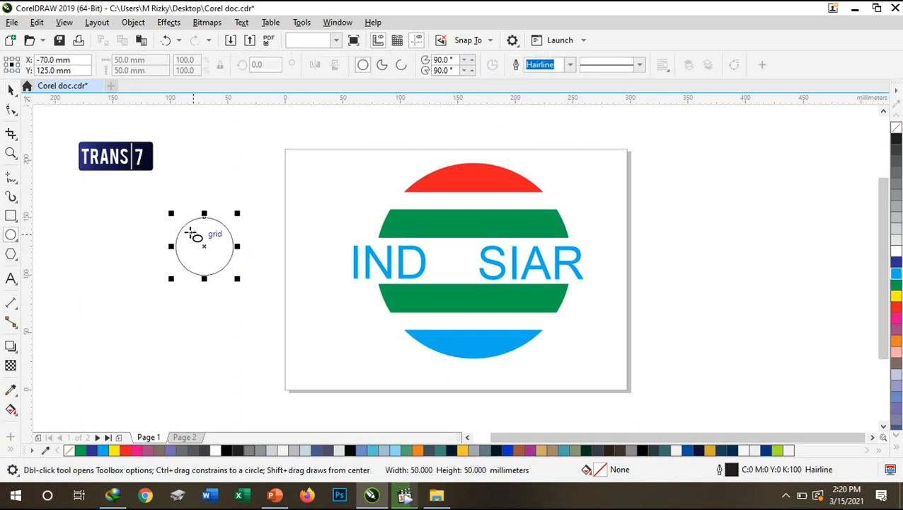
drag(182, 226, 227, 272)
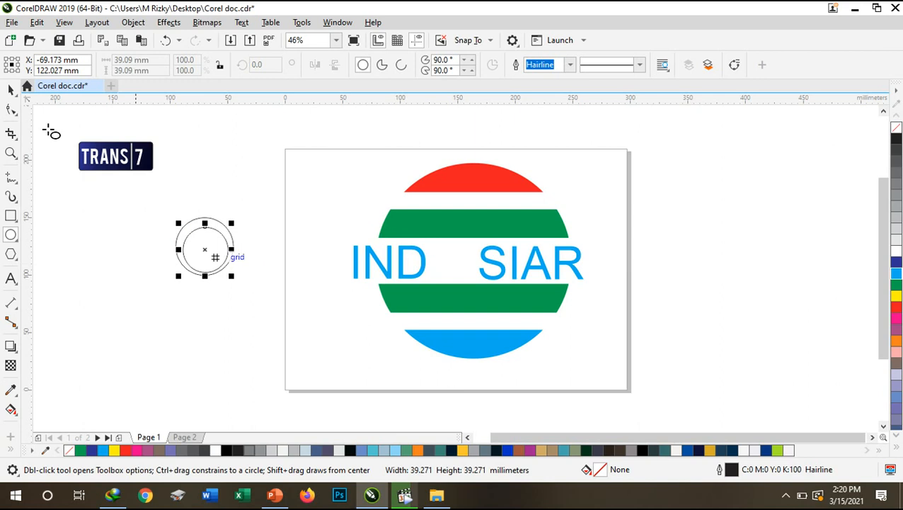
click(10, 90)
click(111, 232)
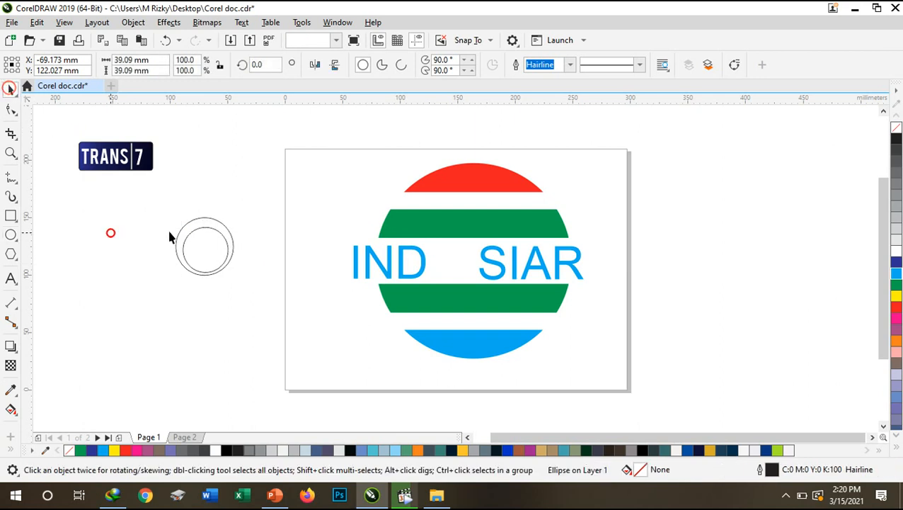
- Align the inner and outer circles vertically on their centres
drag(196, 247, 271, 310)
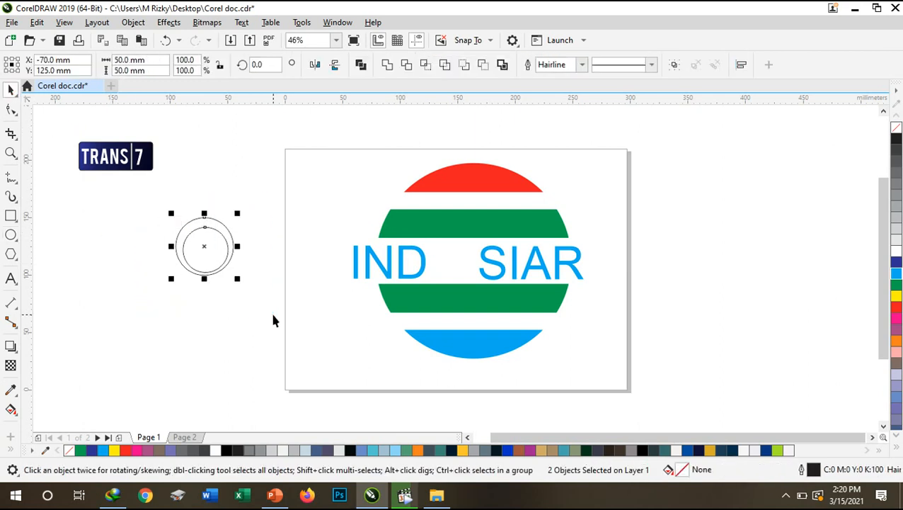
click(226, 167)
drag(133, 203, 272, 312)
key(e)
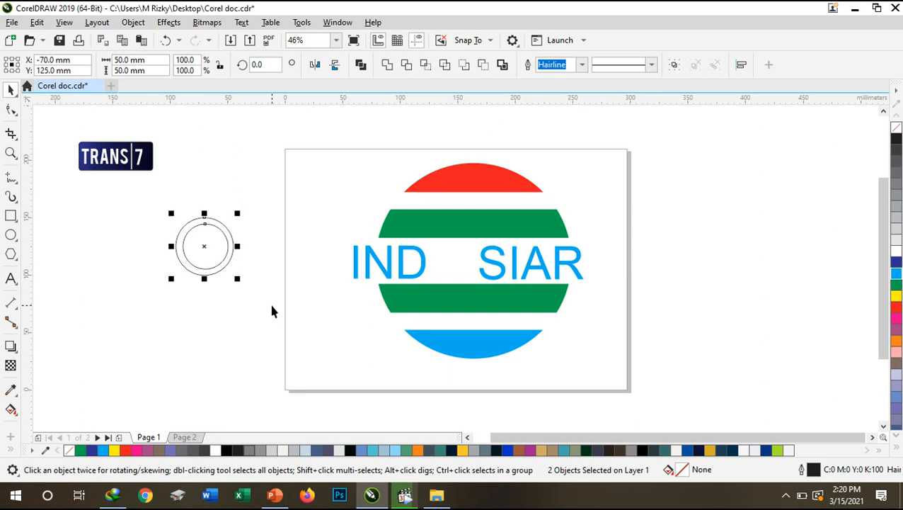
- Give both circles a red outline in CorelDRAW and compare them with the letter O on the PowerPoint slide
click(272, 311)
drag(142, 187, 280, 303)
click(781, 259)
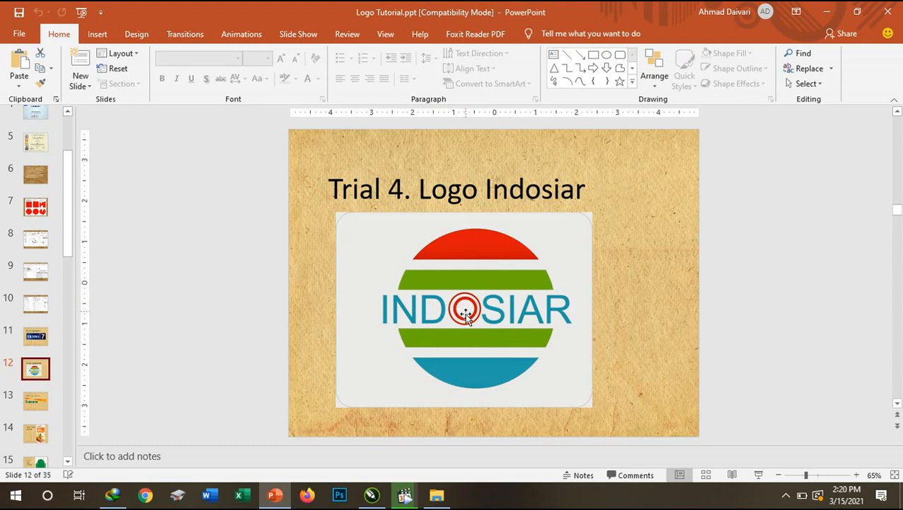
click(371, 494)
- Set the inner circle's outline width to 0.25 cm
click(202, 273)
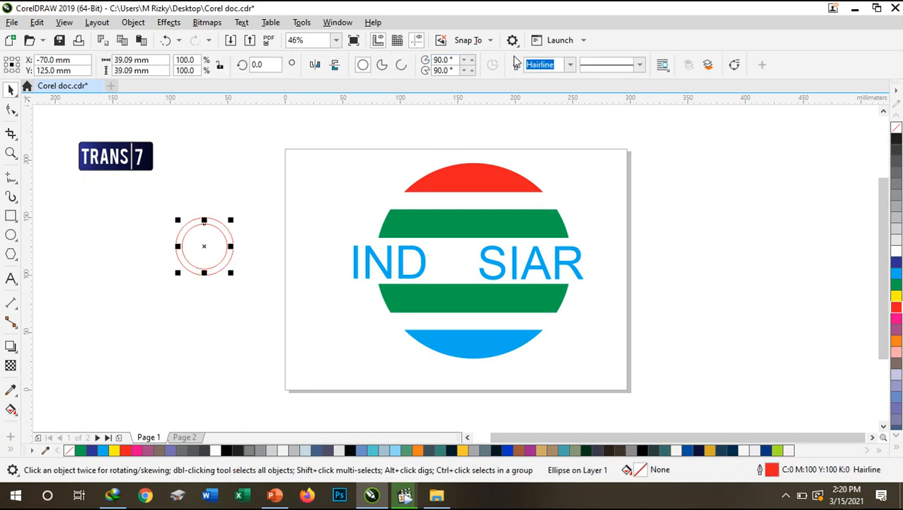
click(570, 65)
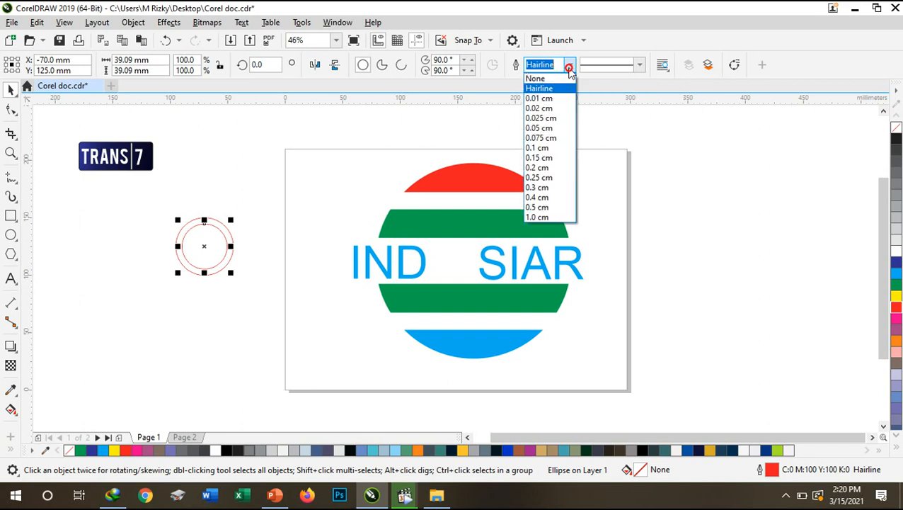
click(545, 162)
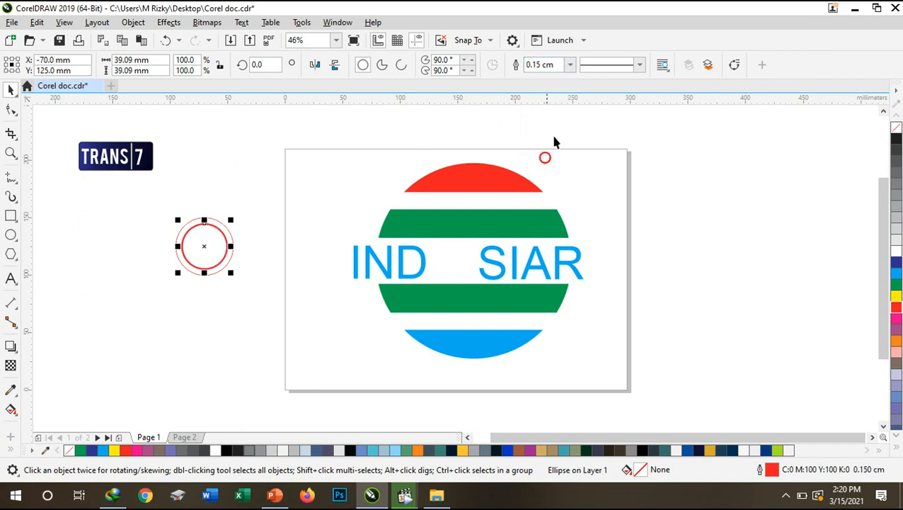
click(570, 64)
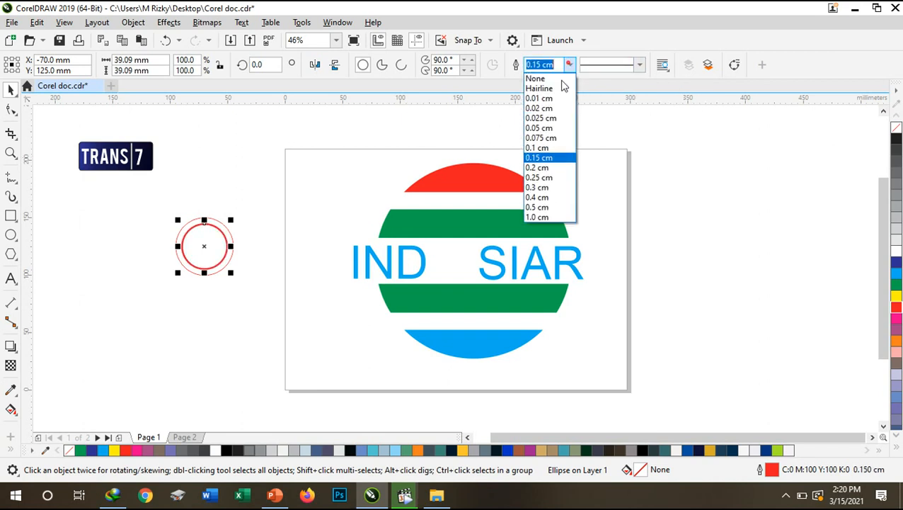
click(543, 177)
click(261, 150)
- Group the two circles, scale the group to about 31 mm and place it as the O between "IND" and "SIAR"
mouse_move(139, 198)
mouse_down()
mouse_move(278, 286)
mouse_move(218, 262)
mouse_move(427, 241)
mouse_move(455, 263)
mouse_up()
key(ctrl+g)
drag(426, 236, 429, 240)
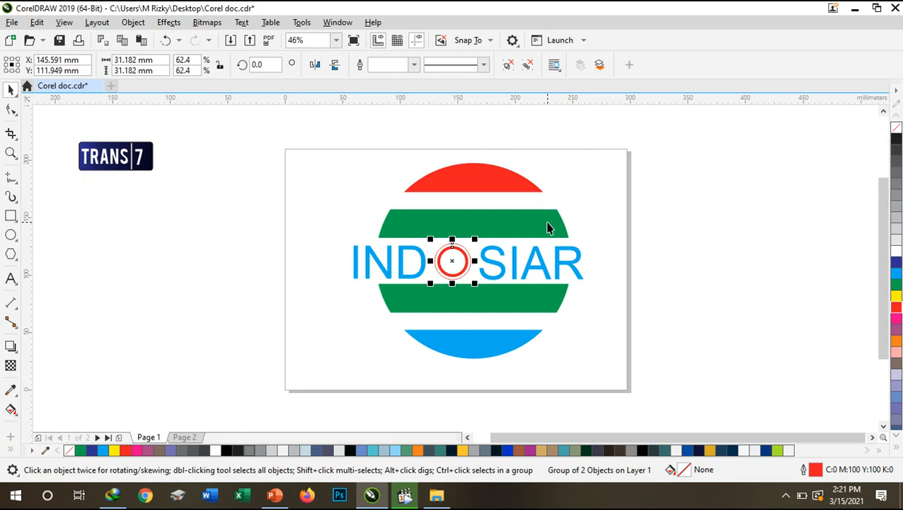
click(749, 241)
- Nudge the "IND" and "SIAR" texts together with the ring right to X 165.08 mm
drag(316, 236, 625, 306)
key(Right)
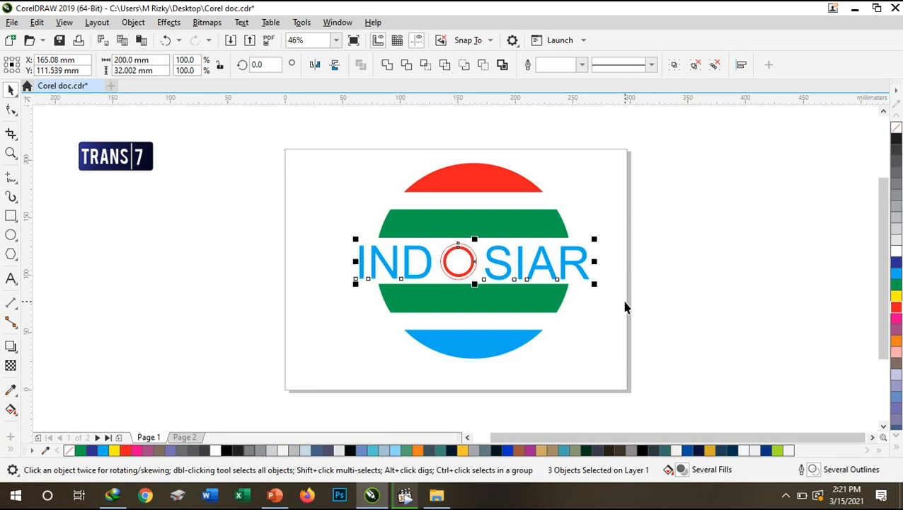
click(687, 283)
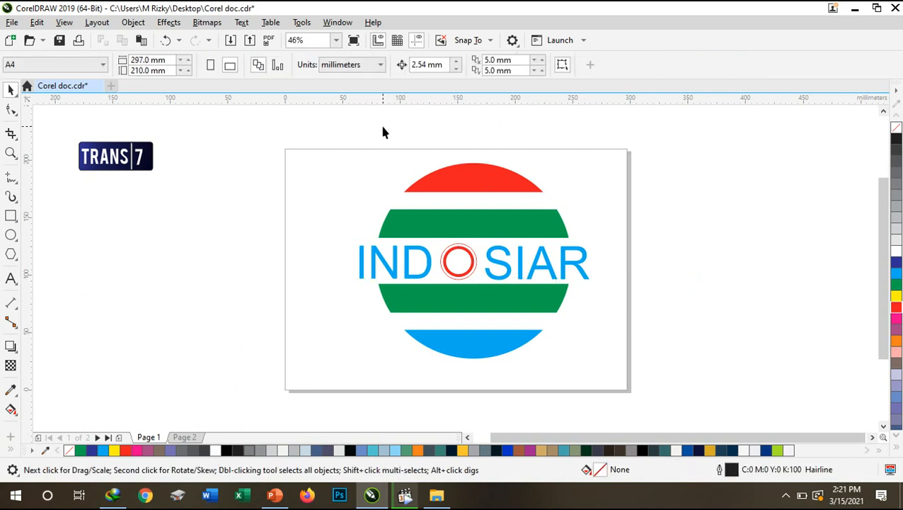
- Move the complete Indosiar logo off the page to about X -103.498 mm, Y 93.794 mm, below the TRANS 7 logo
drag(321, 139, 603, 361)
drag(508, 224, 201, 246)
click(257, 170)
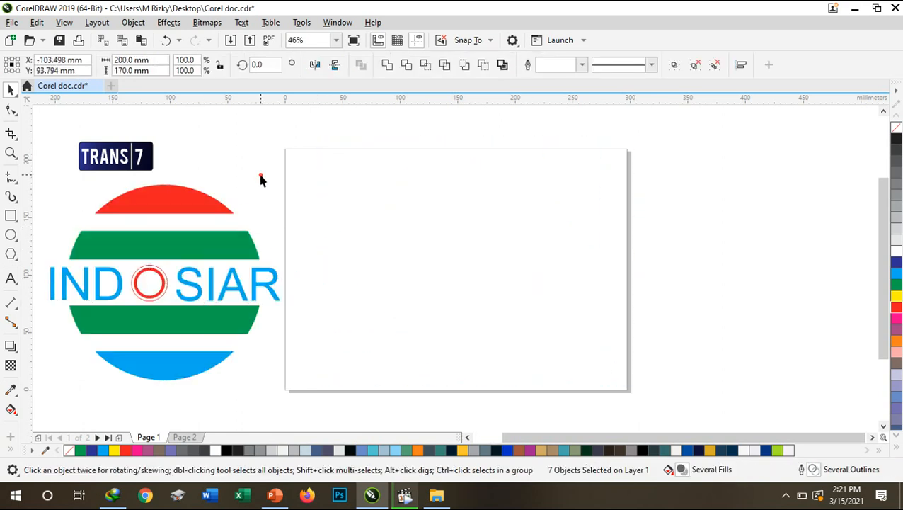
- Draw a 170 mm circle on the empty page, centred at X 190 mm, Y 95 mm
click(11, 235)
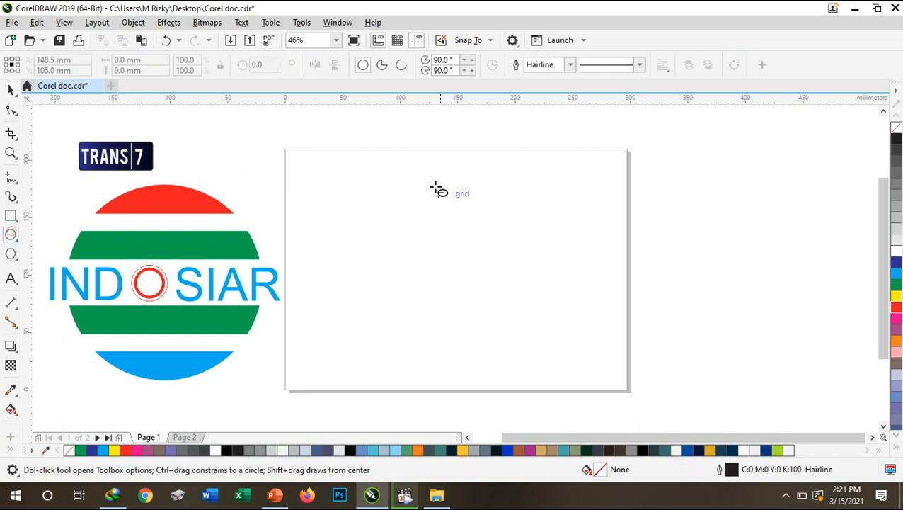
drag(409, 182, 604, 343)
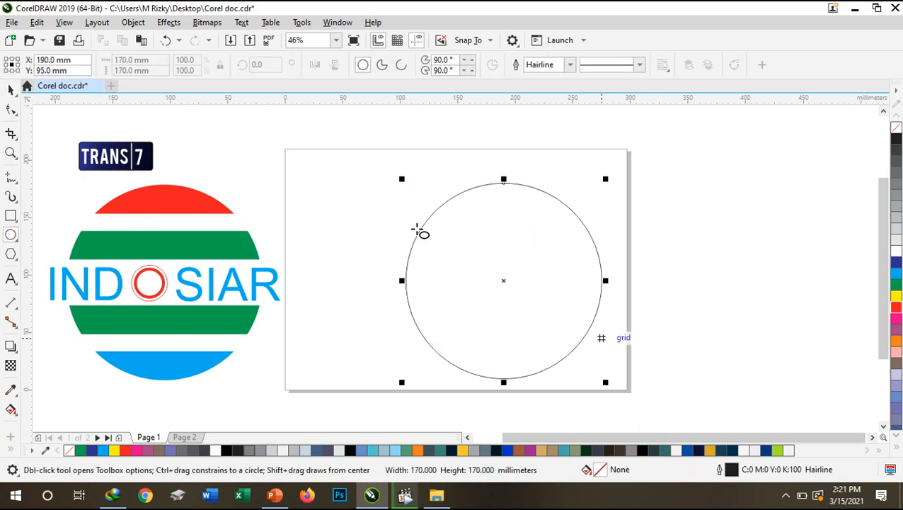
click(10, 92)
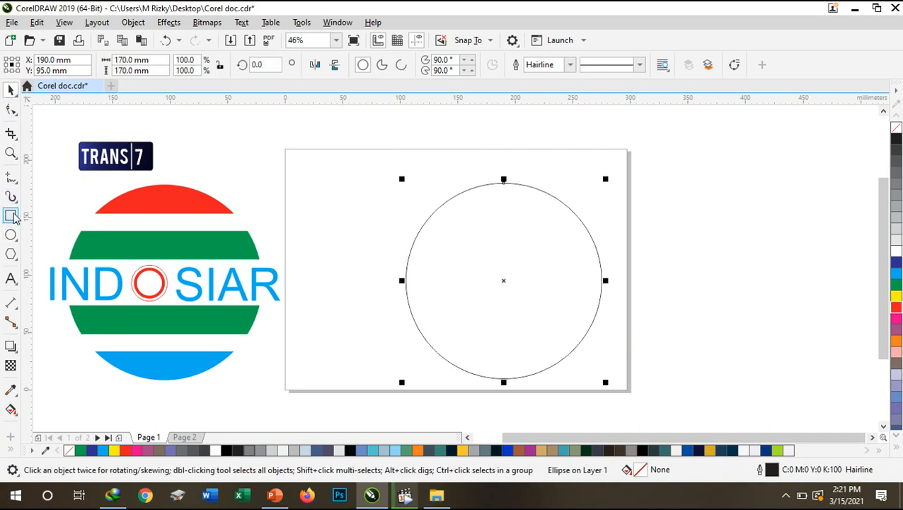
- Draw a 230 × 40 mm rectangle with a red fill and move it over the circle's upper part, to about Y 167.5 mm
drag(370, 159, 637, 207)
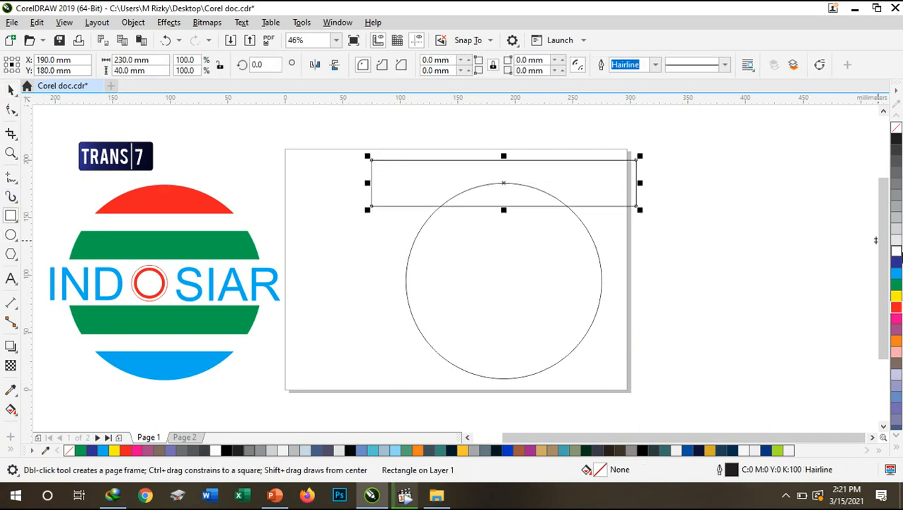
click(895, 309)
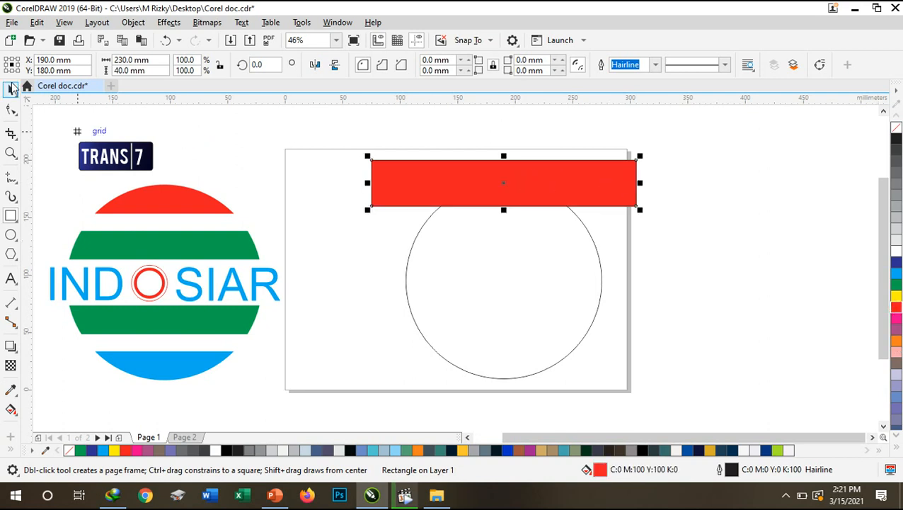
click(10, 86)
drag(455, 191, 456, 205)
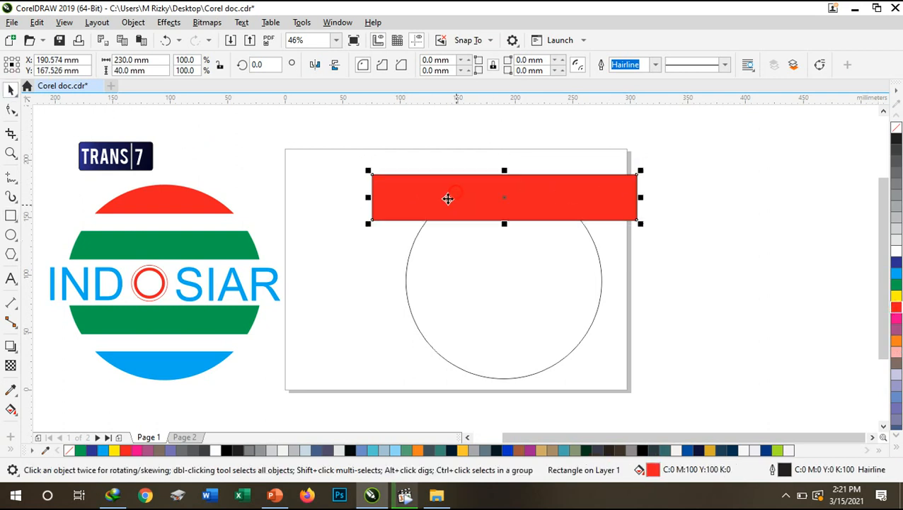
- PowerClip the red rectangle inside the circle and move the clipped circle to about X 178.5 mm, Y 103.2 mm
right_click(443, 198)
click(459, 249)
click(462, 245)
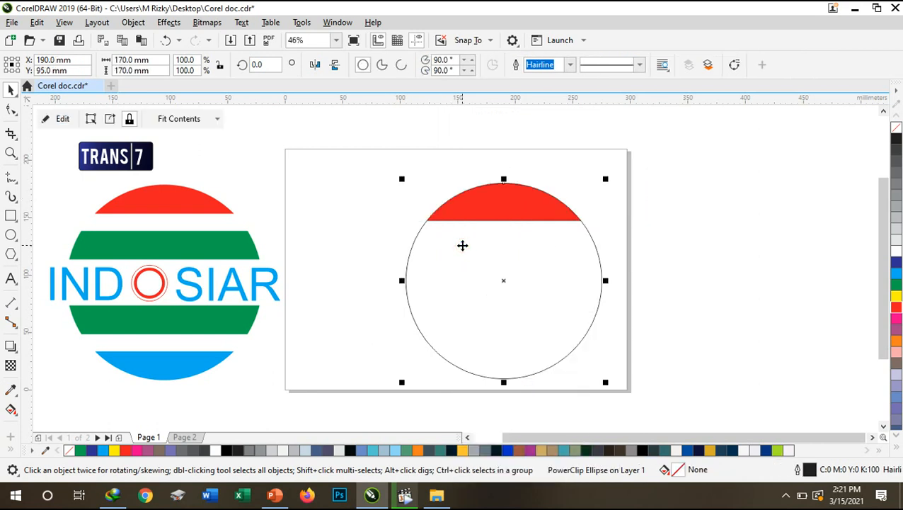
drag(462, 245, 441, 230)
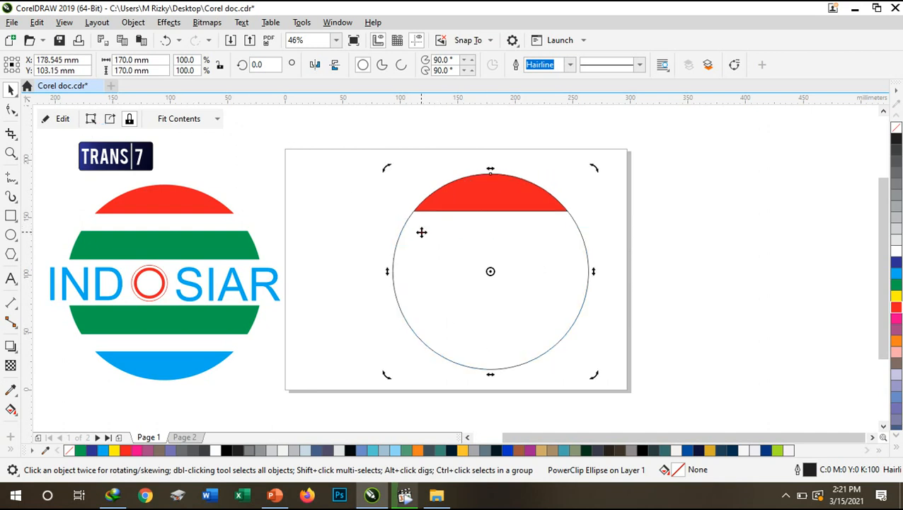
- Edit the PowerClip contents, copy the red bar below to X 180 mm, Y 130 mm and fill the copy green
double_click(421, 233)
click(401, 184)
key(ctrl+d)
drag(397, 178, 391, 240)
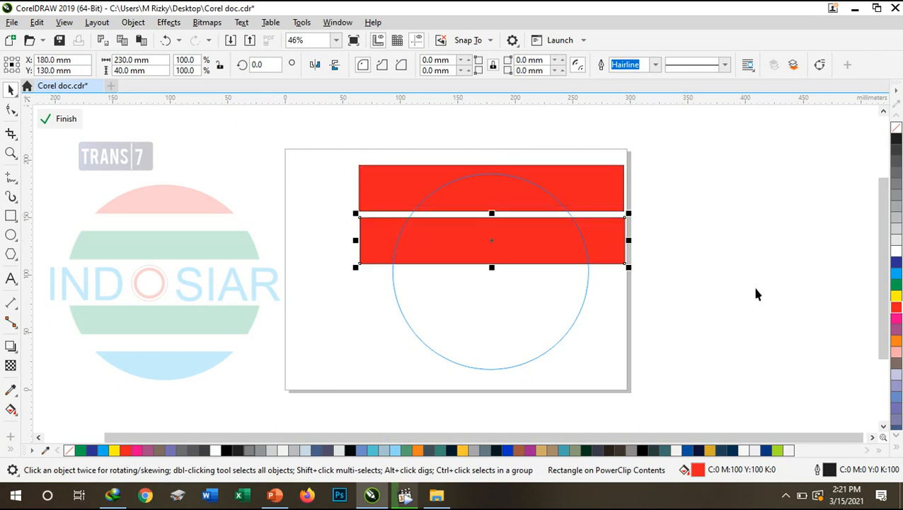
click(896, 285)
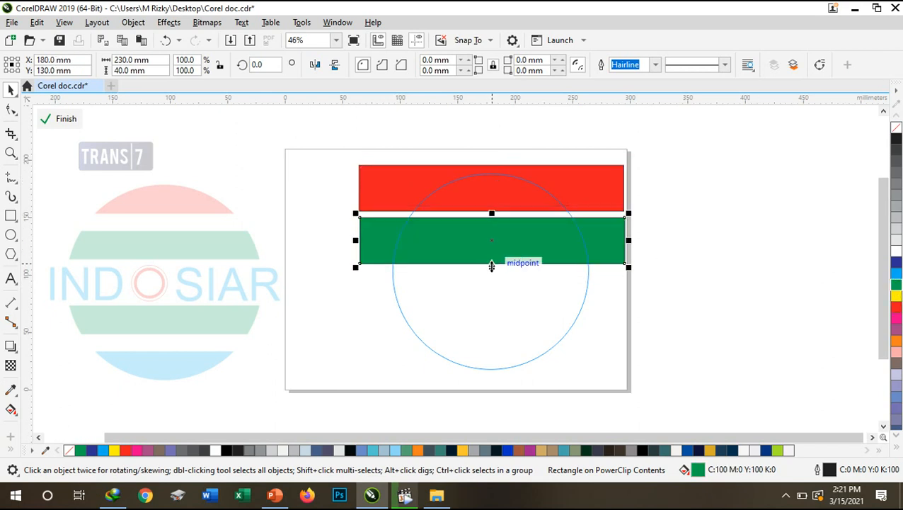
- Shorten the green bar and copy both bars to the circle's lower half, the green about 29 mm high, the red at Y 35 mm
drag(491, 267, 491, 255)
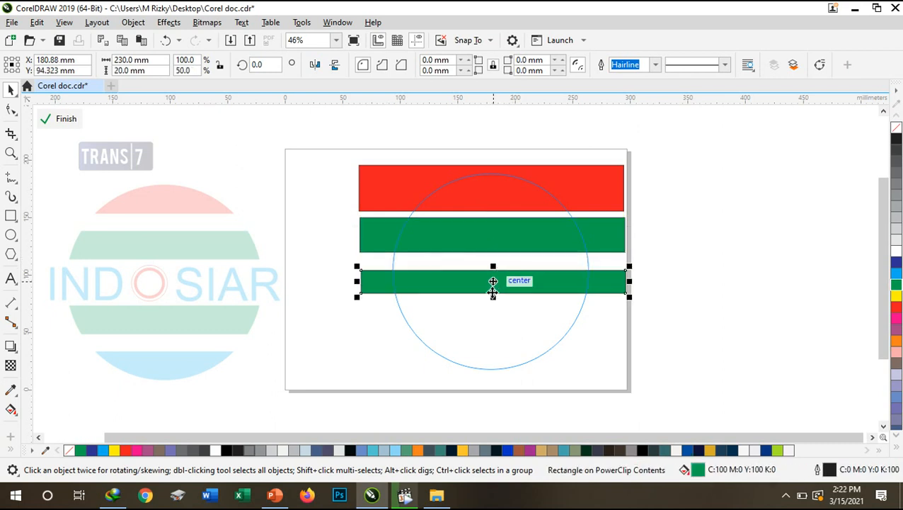
drag(493, 297, 493, 310)
drag(495, 196, 484, 353)
drag(511, 299, 511, 306)
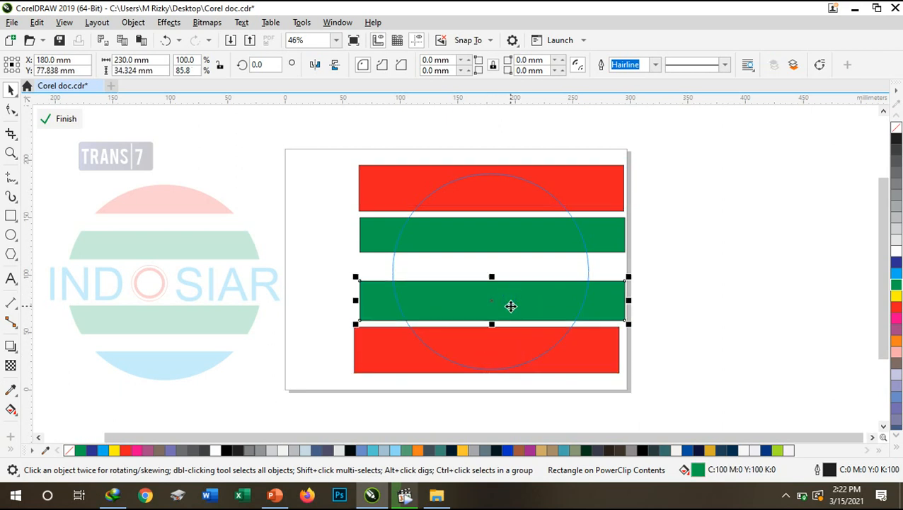
drag(494, 276, 498, 286)
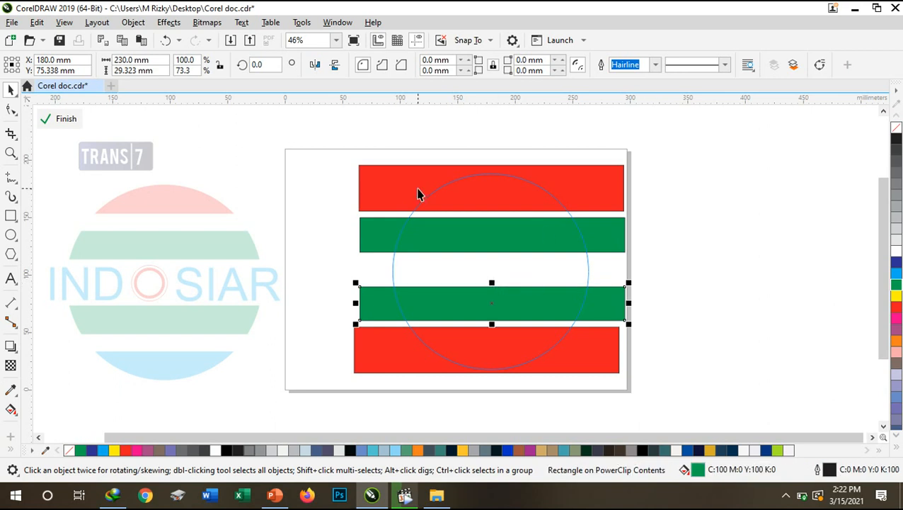
- Remove the outlines from the four bars and the circle, finishing the PowerClip editing
click(312, 162)
drag(312, 162, 637, 381)
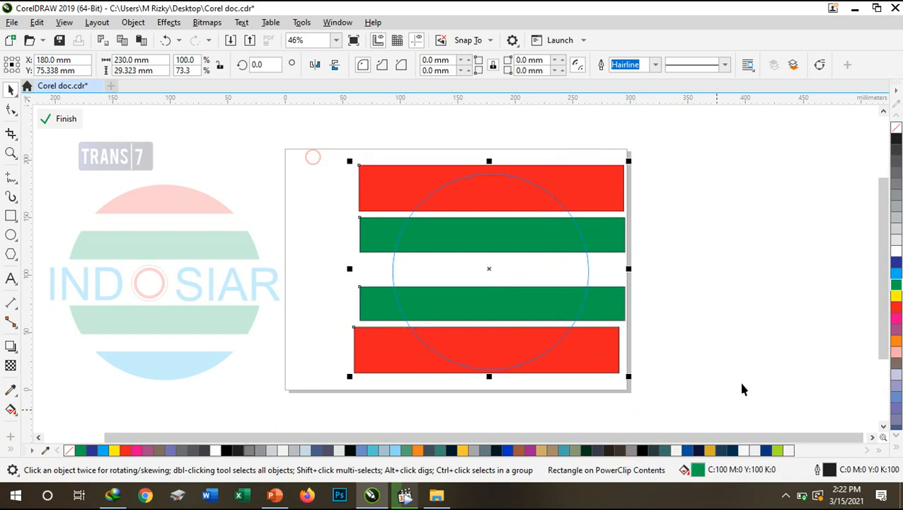
right_click(896, 135)
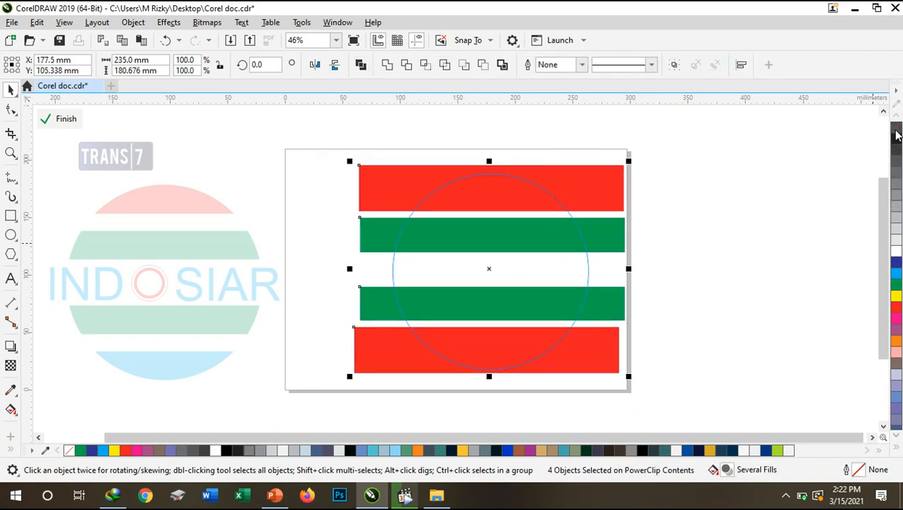
right_click(527, 210)
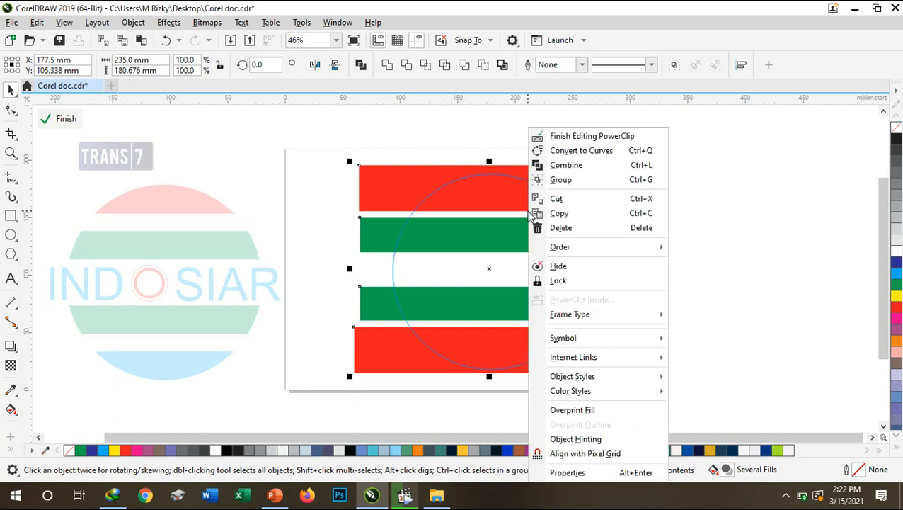
click(567, 137)
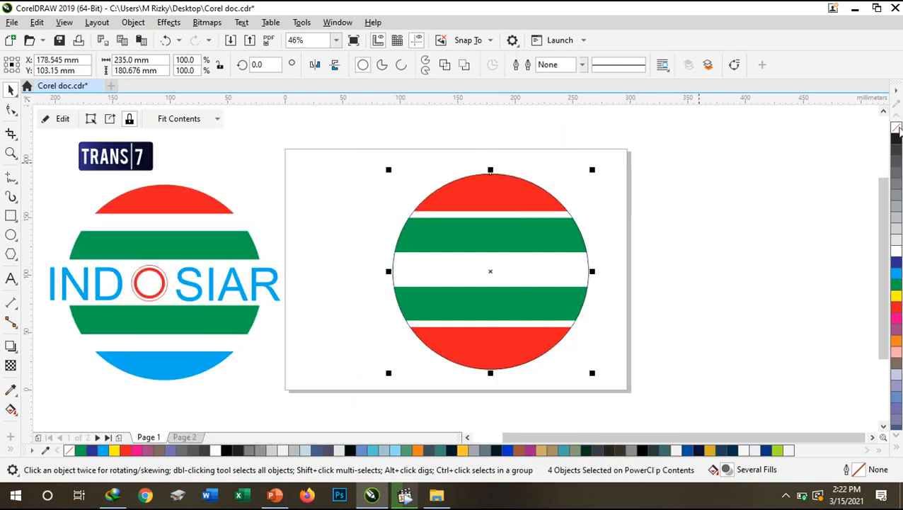
- Fill the lowest bar inside the PowerClip with cyan blue and finish editing the contents
double_click(487, 274)
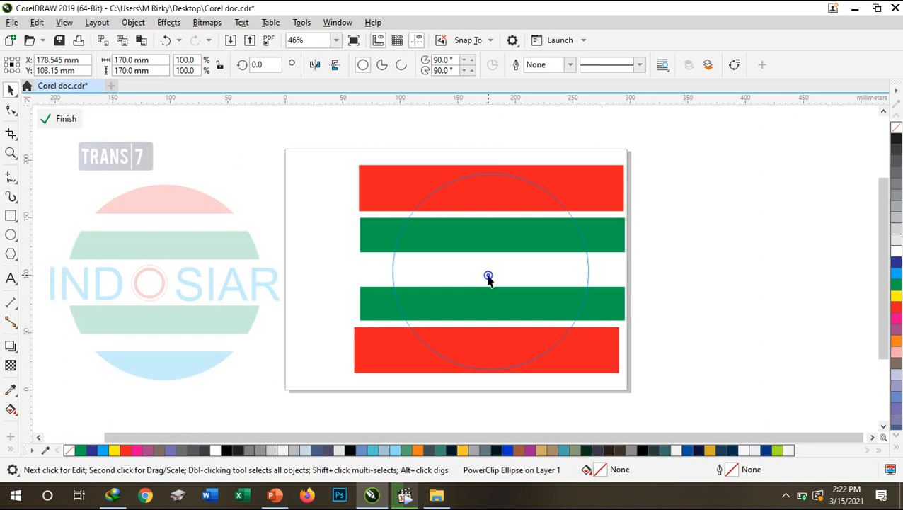
click(474, 349)
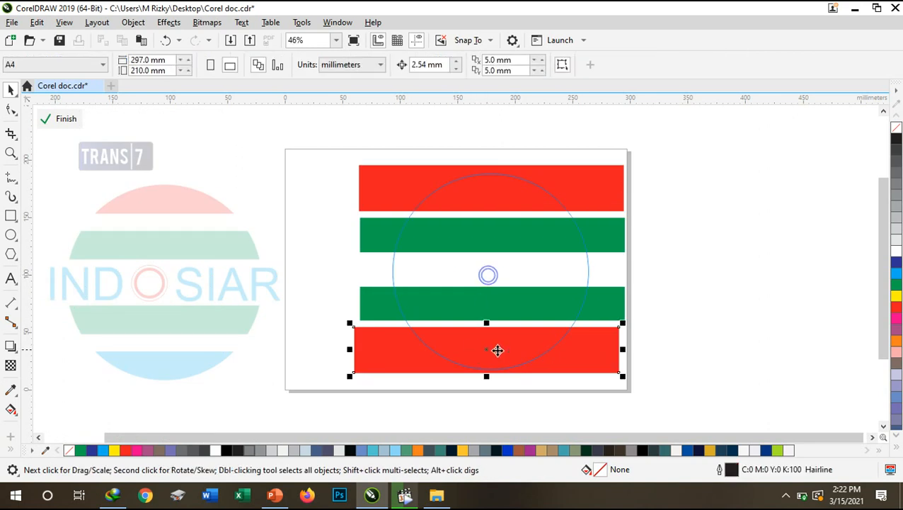
click(895, 274)
right_click(529, 304)
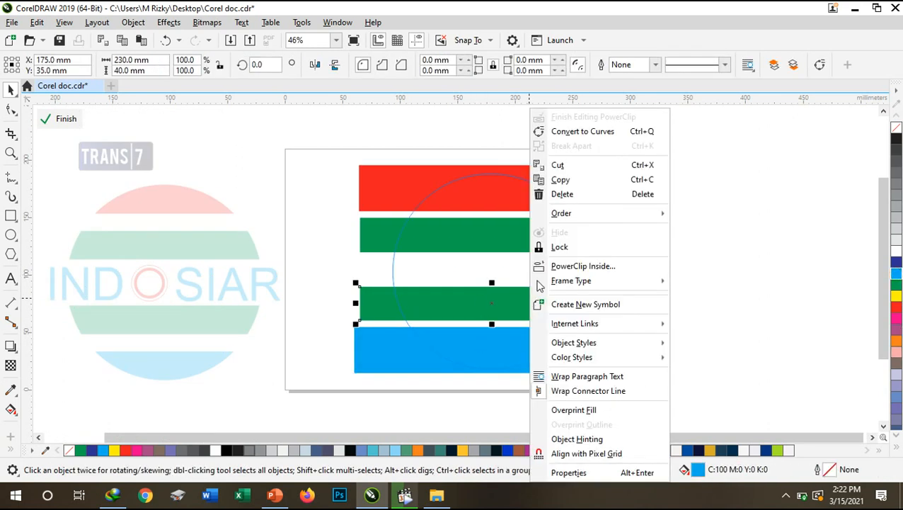
click(561, 120)
click(659, 232)
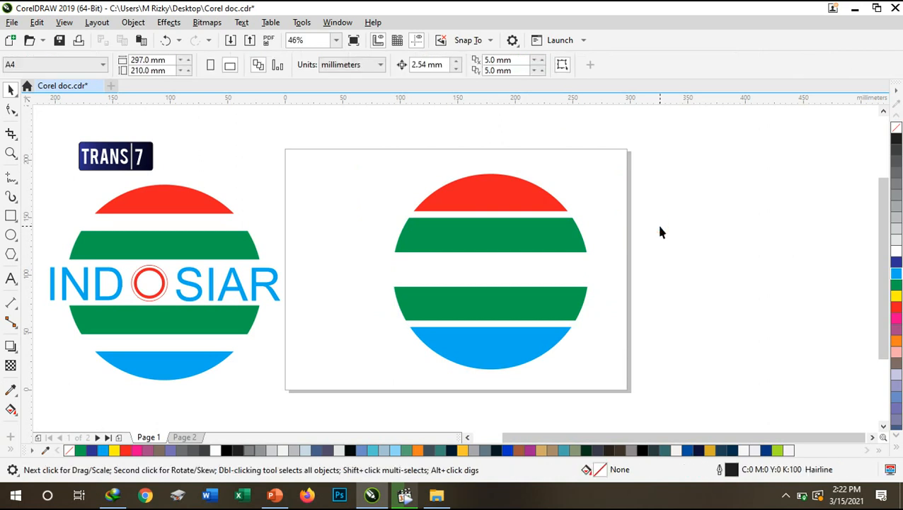
- Copy the INDOSIAR lettering with its ring across the new circle's middle gap, scaled to about 180 mm wide
drag(39, 253, 312, 315)
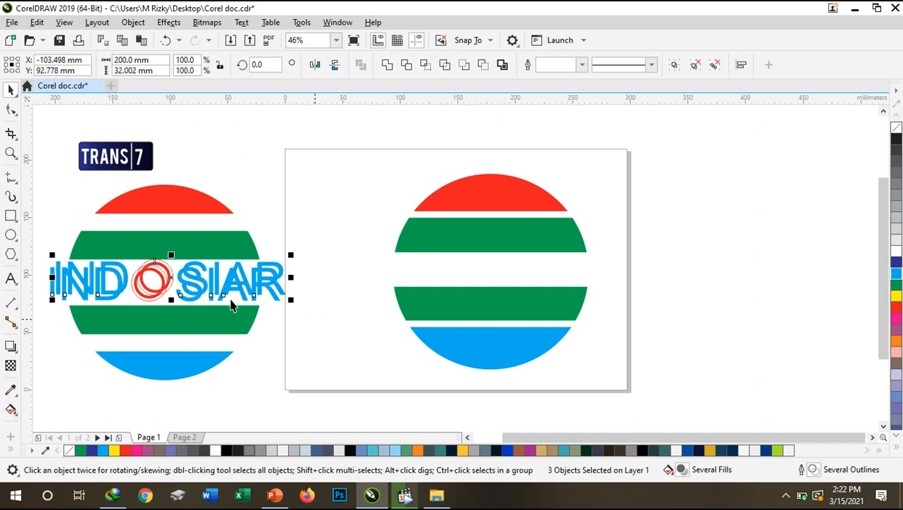
drag(166, 279, 489, 274)
drag(610, 294, 601, 288)
drag(477, 270, 488, 270)
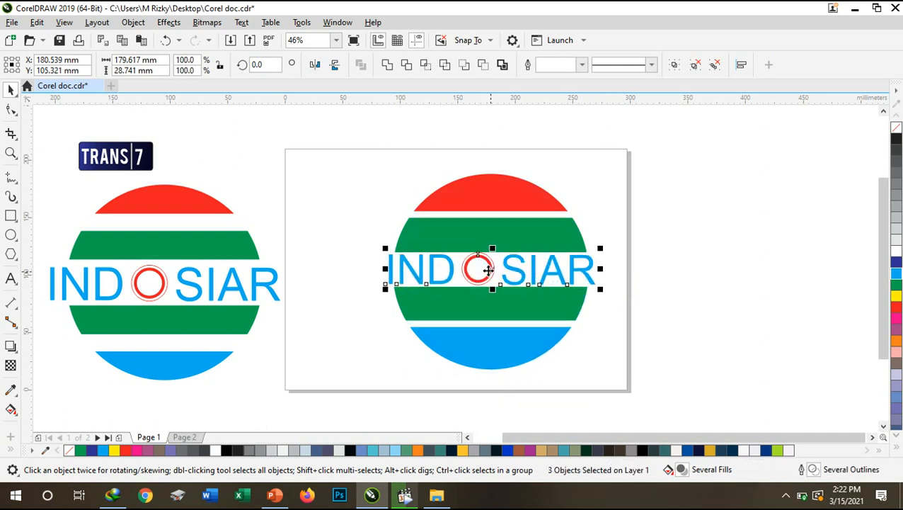
- Delete the whole second Indosiar logo from the page, keeping the finished logos beside it
click(296, 181)
drag(296, 182, 717, 428)
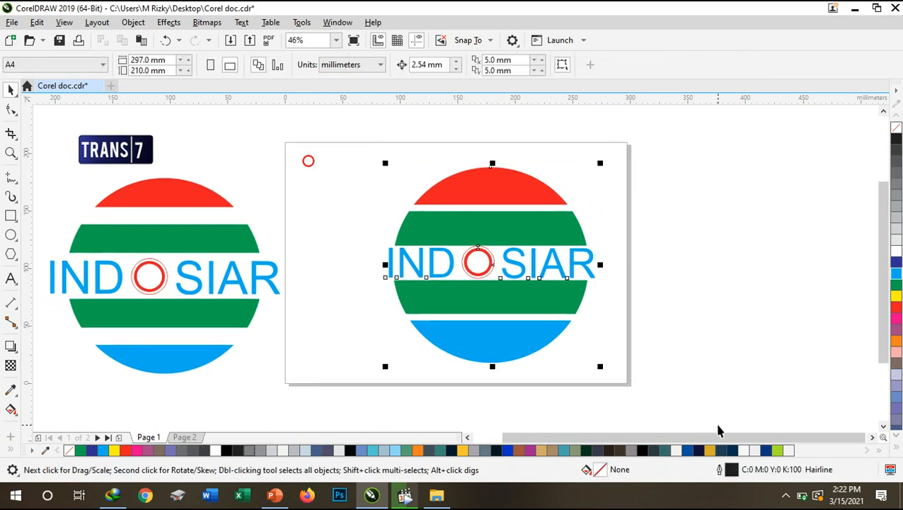
key(Delete)
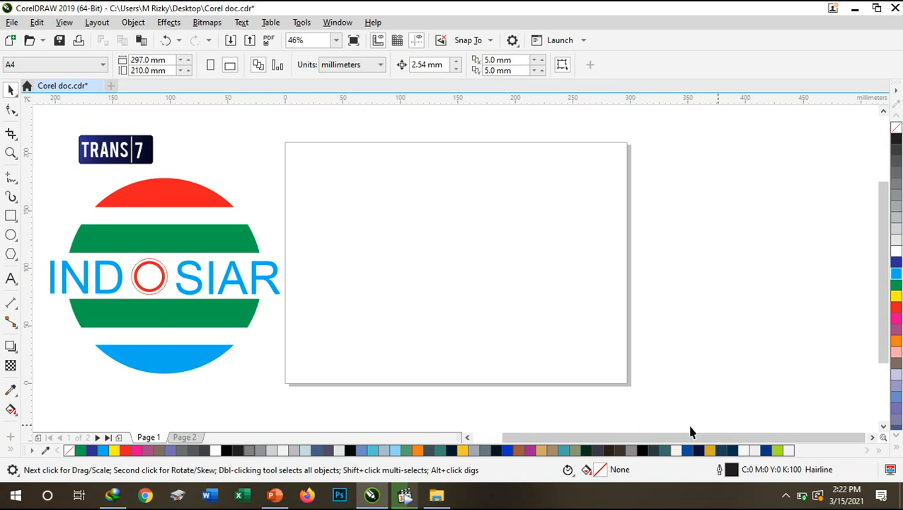
click(786, 495)
right_click(825, 469)
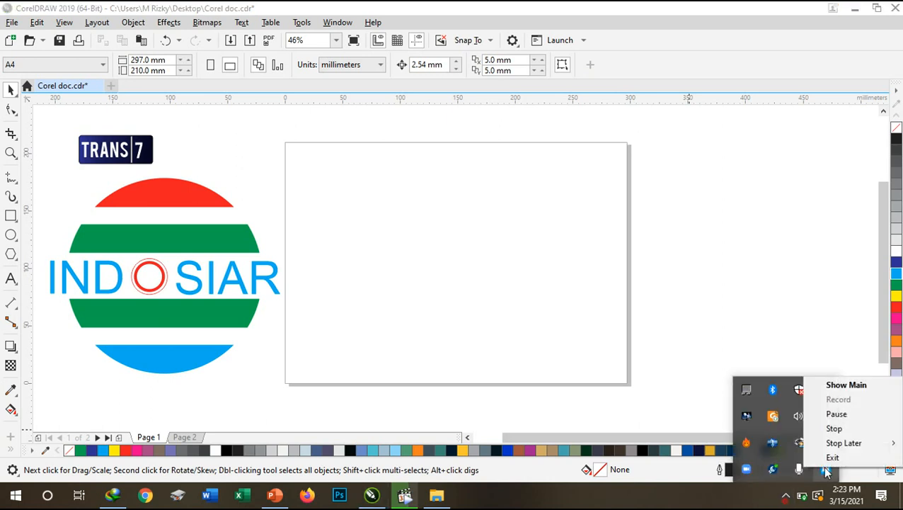
click(836, 413)
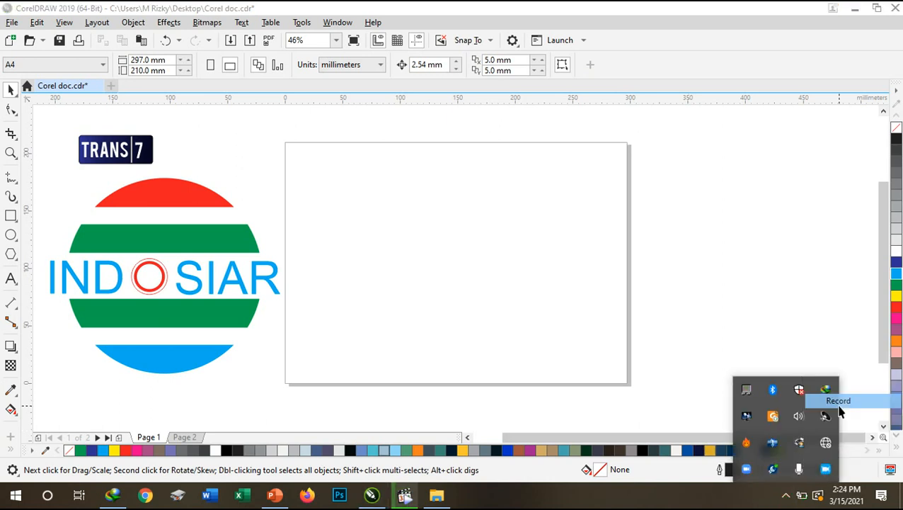
click(836, 399)
click(719, 281)
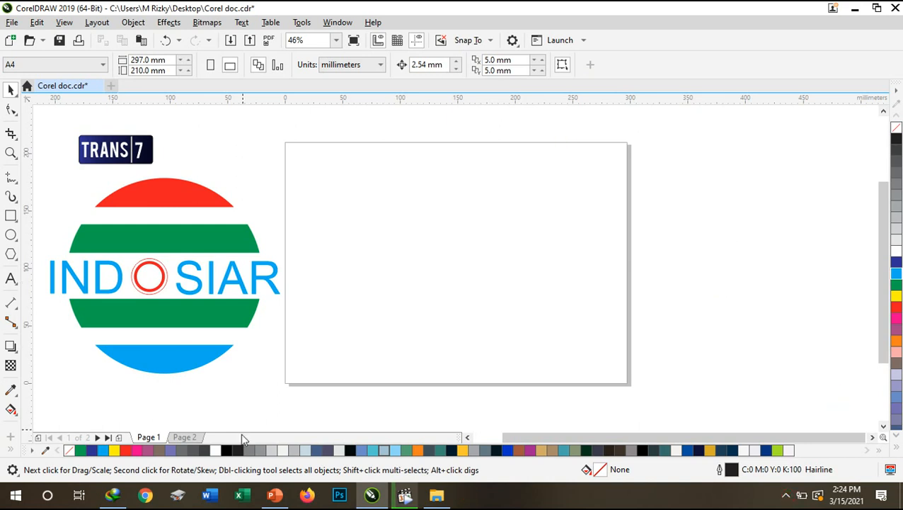
- Switch to PowerPoint, examine the Danamon logo on slide 13, and return to CorelDRAW
click(284, 499)
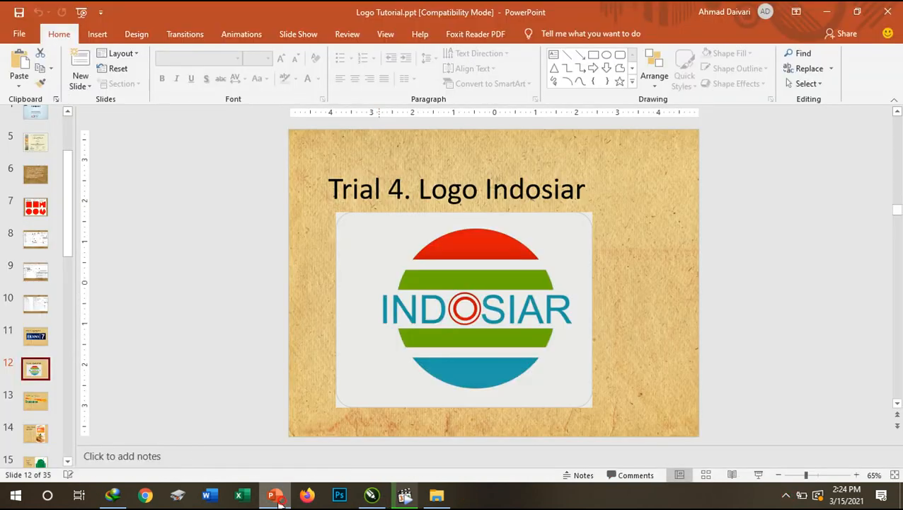
click(43, 394)
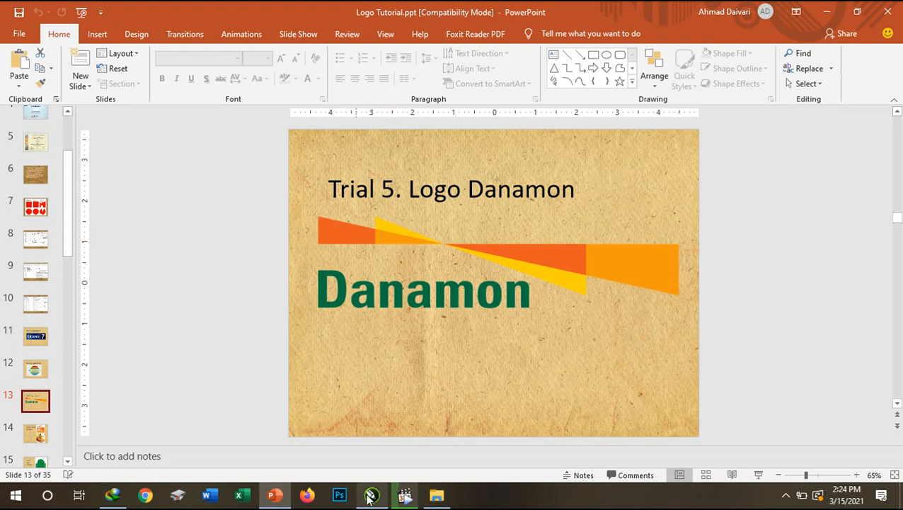
mouse_move(371, 499)
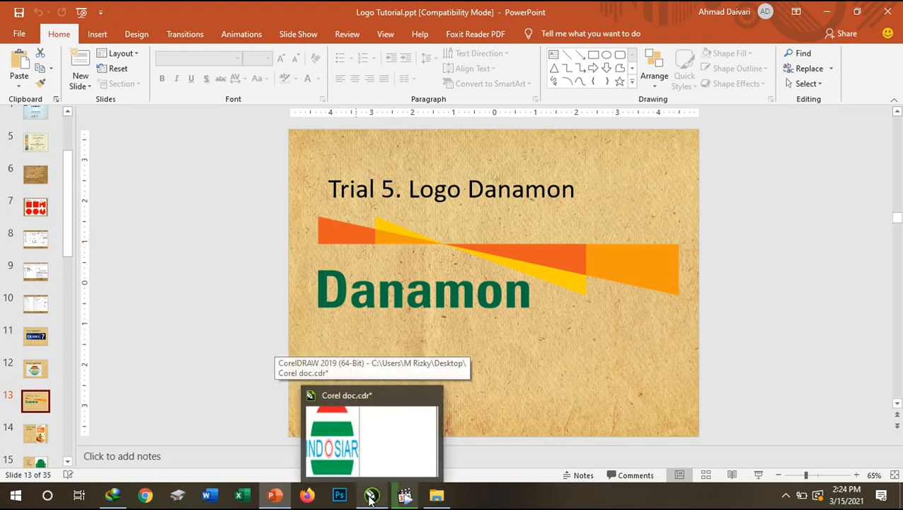
click(371, 497)
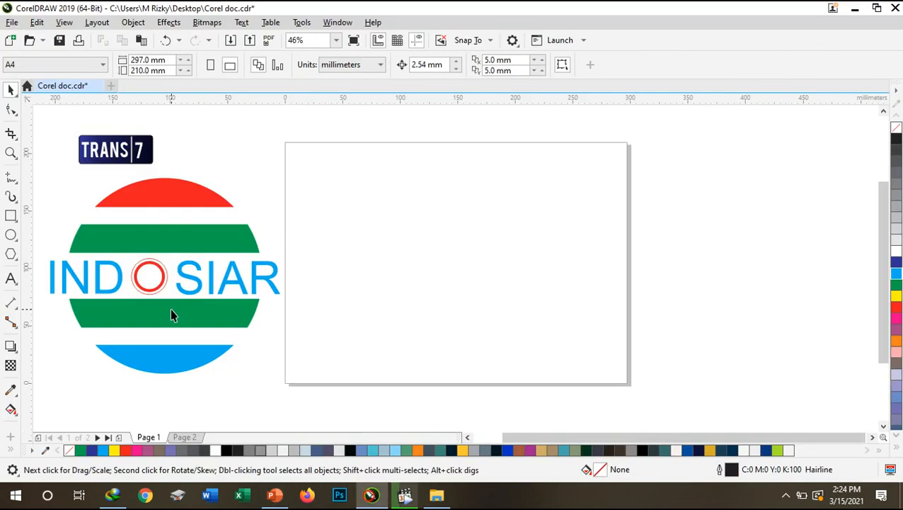
- Draw a 270 × 85 mm rectangle on the empty page, centred at X 135 mm, Y 152.5 mm
click(11, 215)
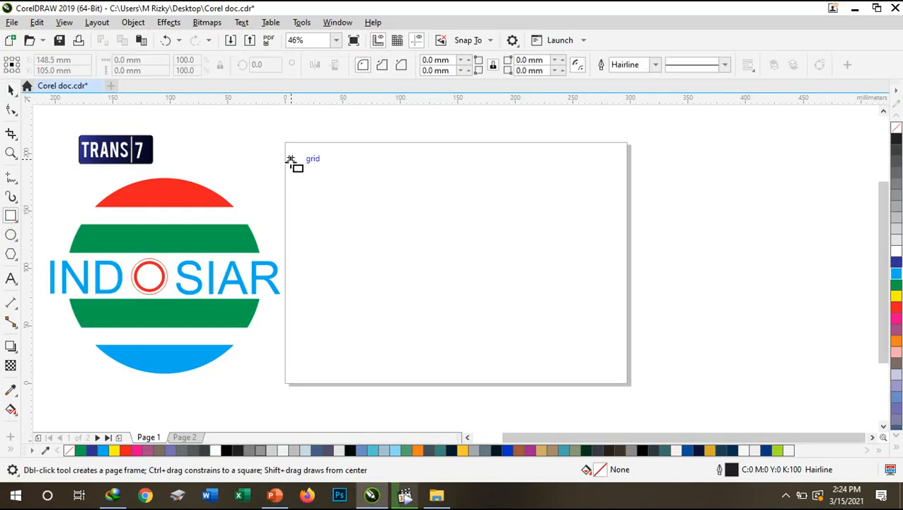
drag(285, 159, 596, 257)
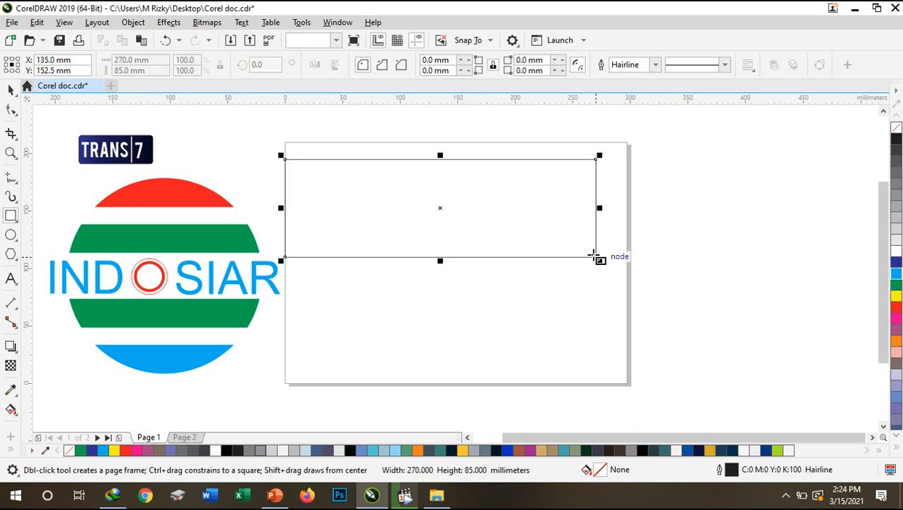
click(11, 90)
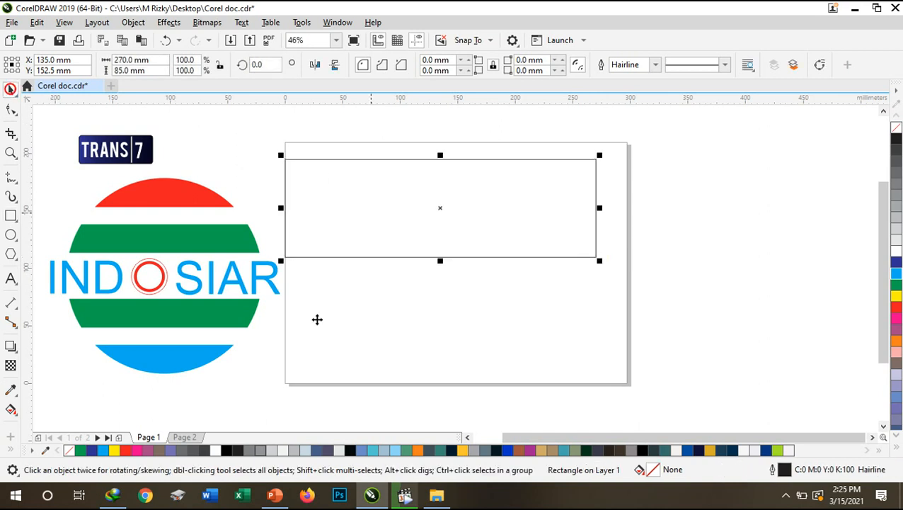
- Switch to PowerPoint, study the triangular shapes of the Danamon logo on slide 13, and return to CorelDRAW
click(275, 493)
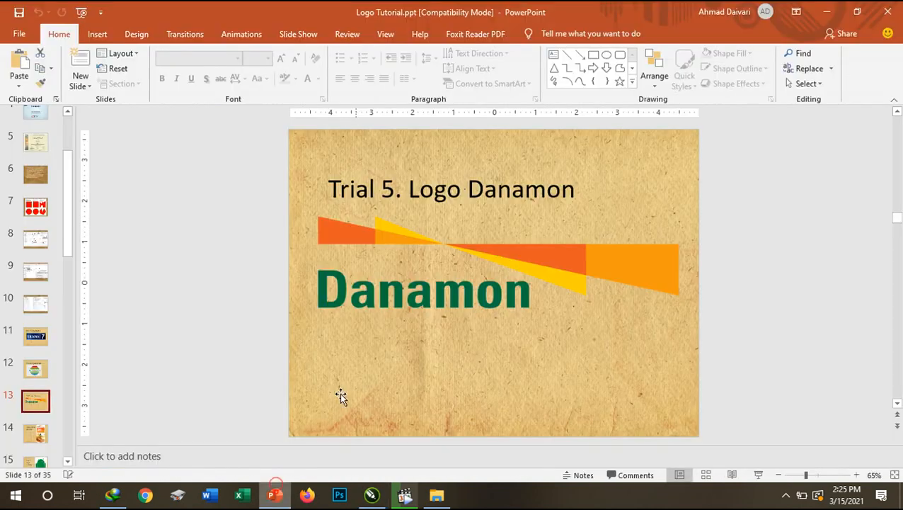
click(371, 494)
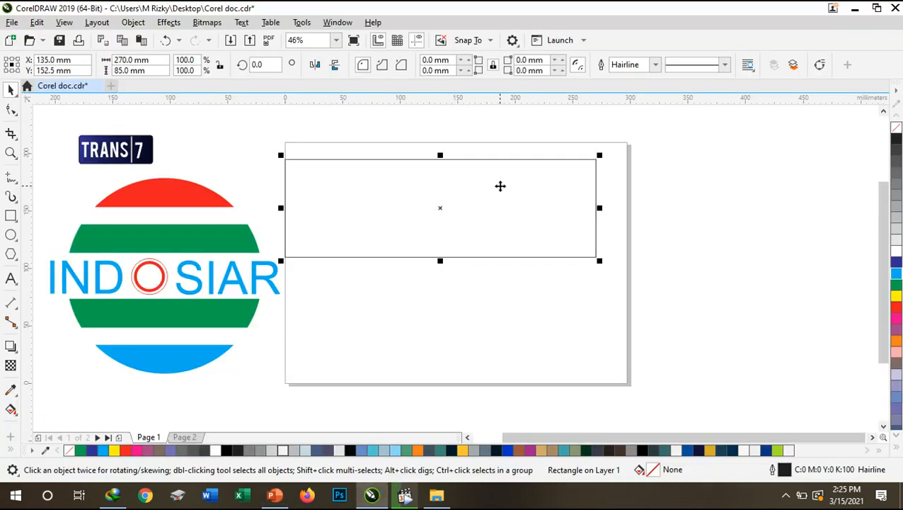
right_click(500, 186)
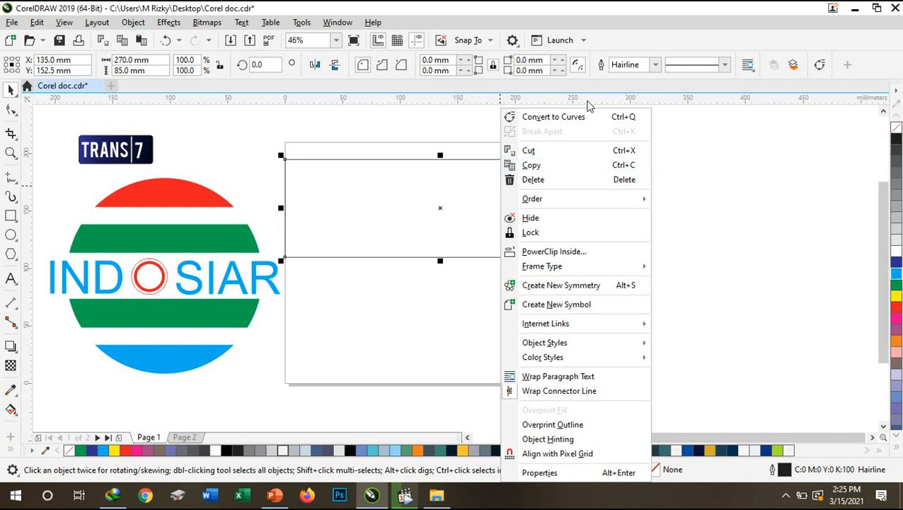
click(427, 220)
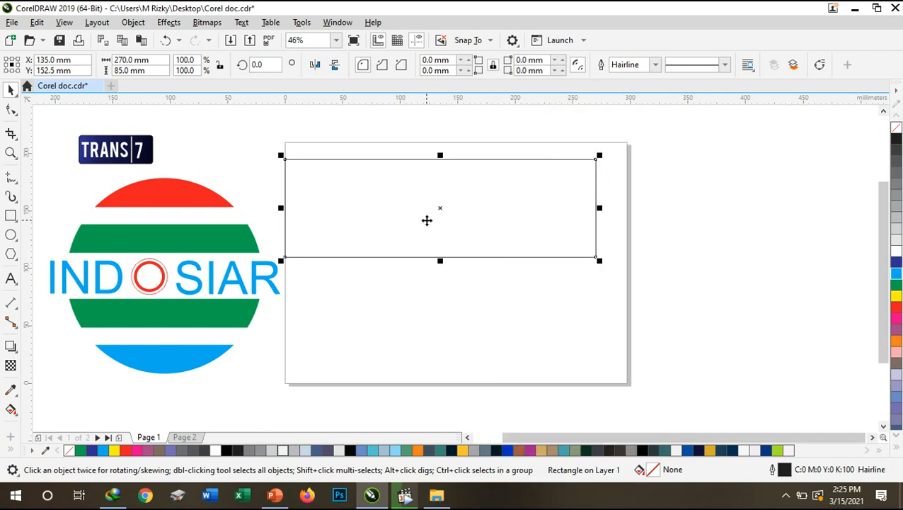
- Convert the rectangle to curves and delete its upper-right node to leave a right triangle
key(ctrl+q)
key(F10)
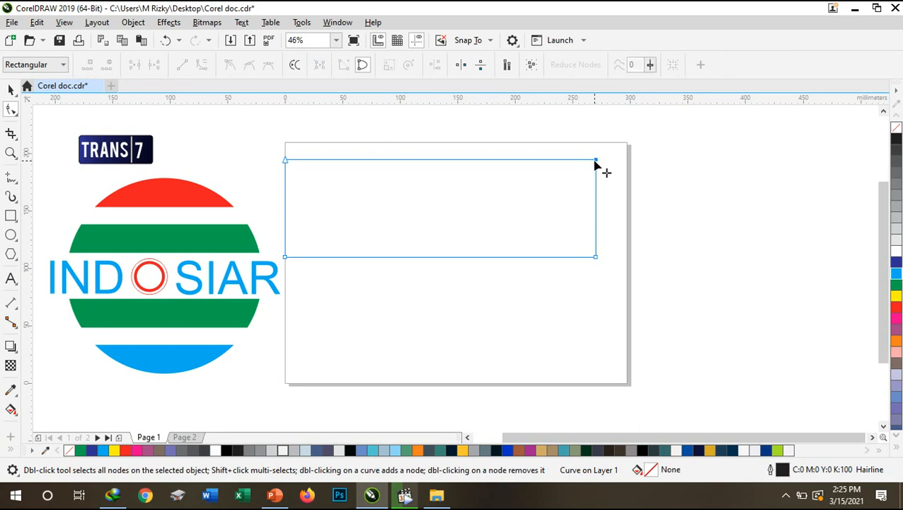
double_click(596, 161)
- After checking the logo in PowerPoint, resize the triangle to about 256 × 81 mm in CorelDRAW, place it mid-page, and duplicate it
click(10, 91)
drag(282, 157, 238, 431)
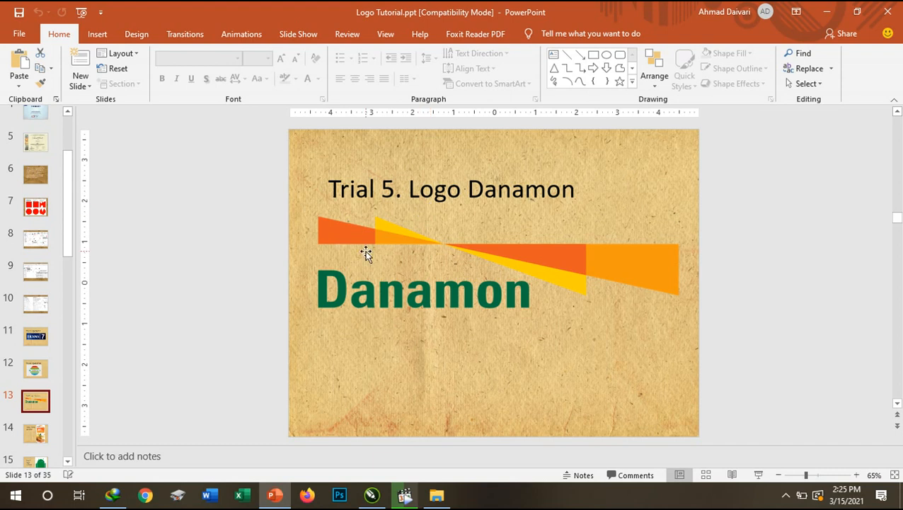
click(372, 494)
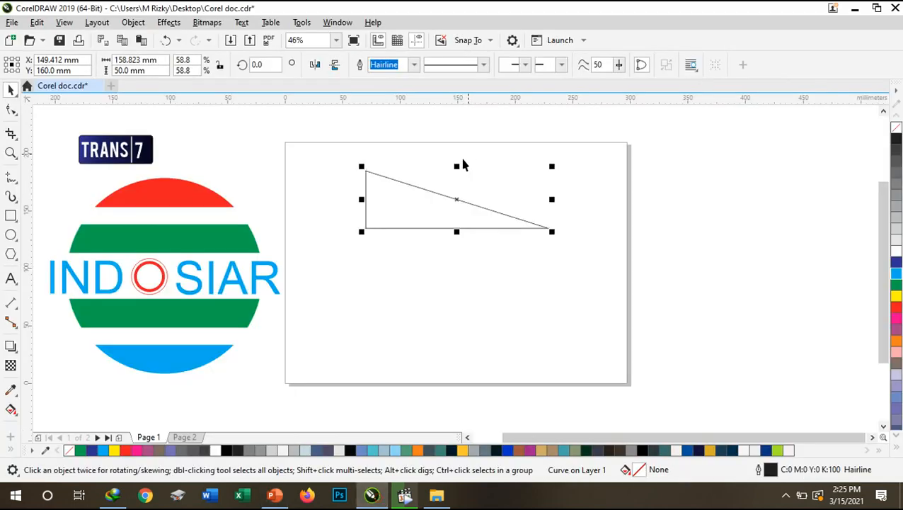
drag(423, 212, 375, 226)
drag(501, 243, 615, 281)
drag(509, 274, 494, 286)
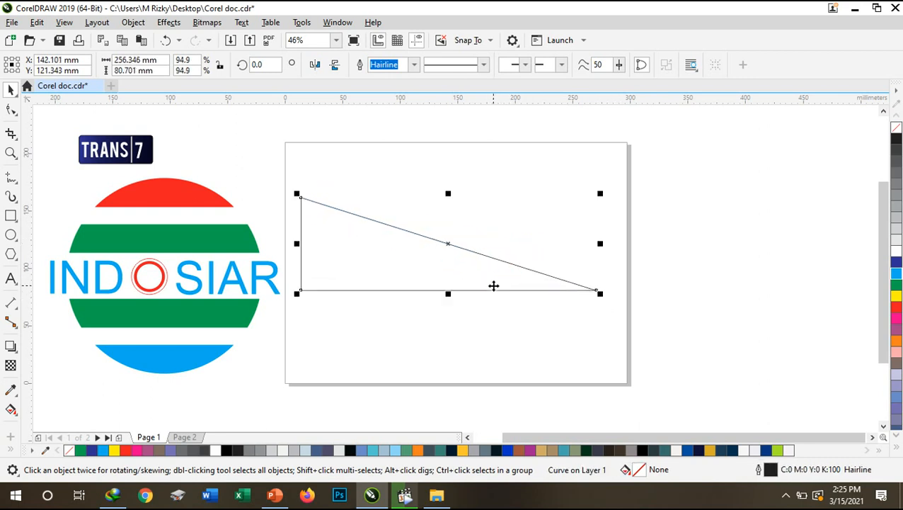
key(ctrl+d)
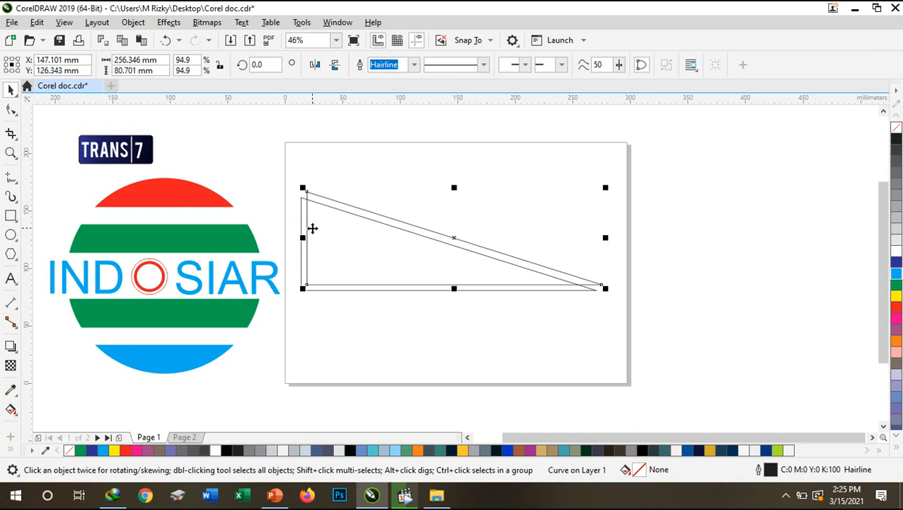
- Try to scale the duplicate proportionally to about 120 × 38 mm inside the first triangle's sharp end, and undo the scaling and move
drag(301, 188, 456, 202)
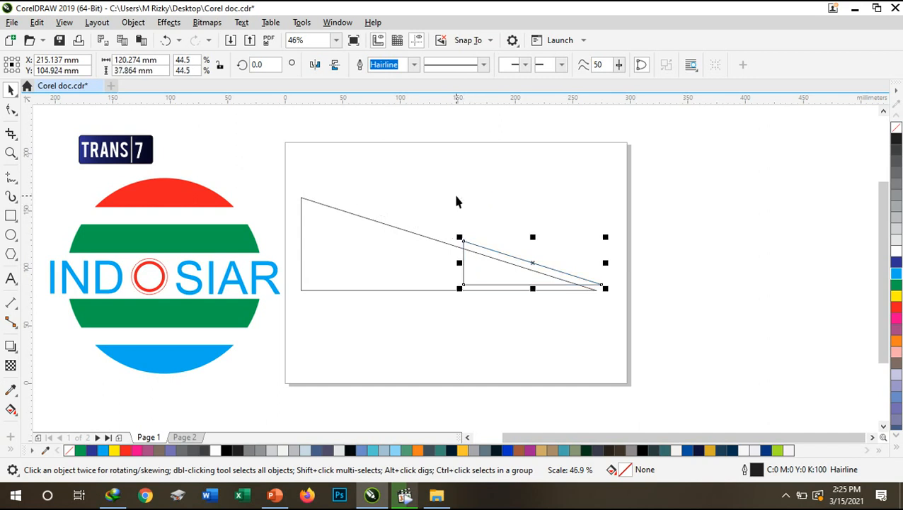
drag(488, 263, 482, 267)
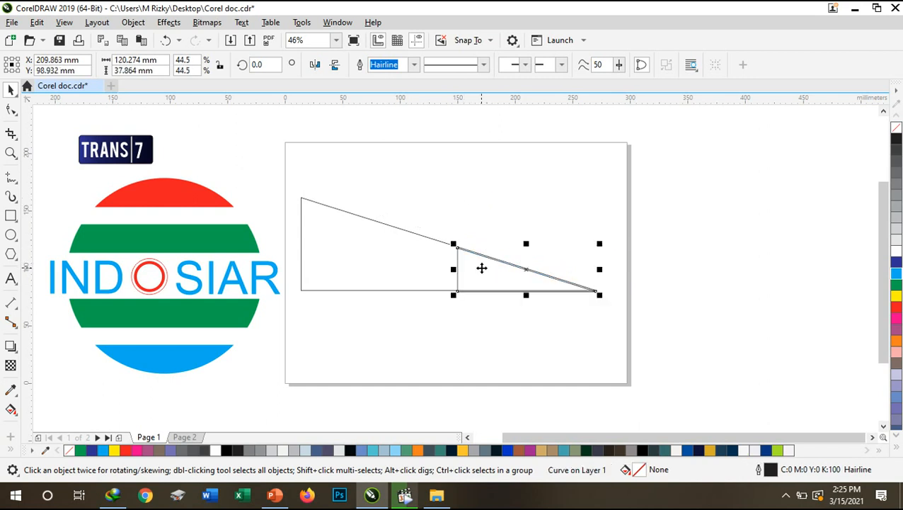
key(ctrl+z)
key(ctrl+z)
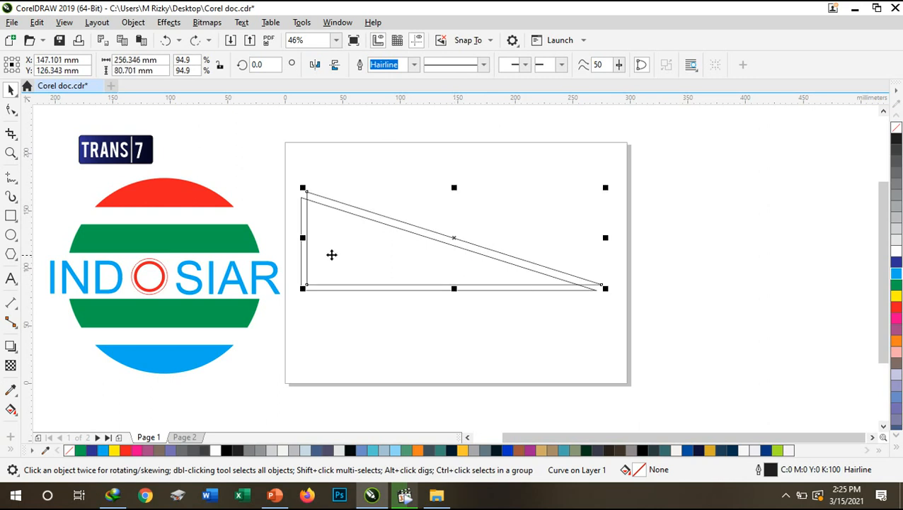
- Narrow the duplicate to about 140 mm, place its sharp tip on the first triangle's tip, and align both triangles' bottom edges
drag(302, 237, 437, 244)
drag(479, 265, 473, 275)
shift+click(414, 259)
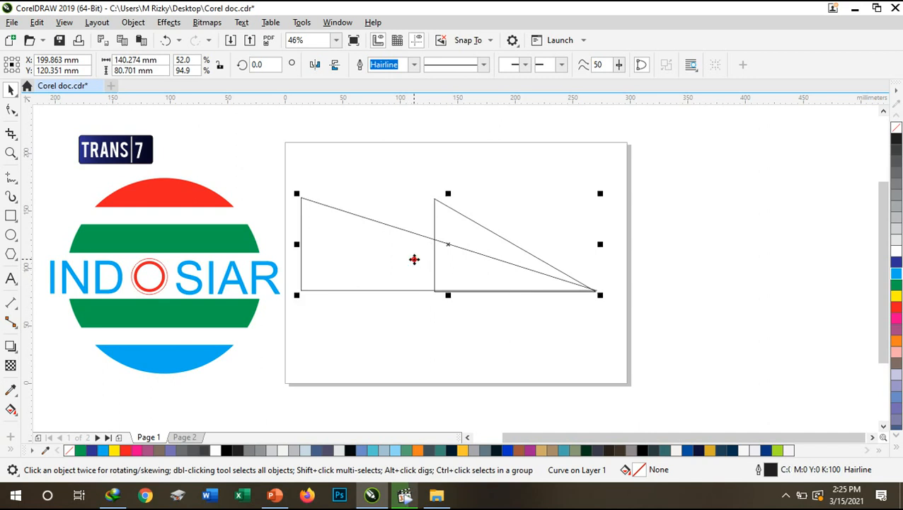
key(b)
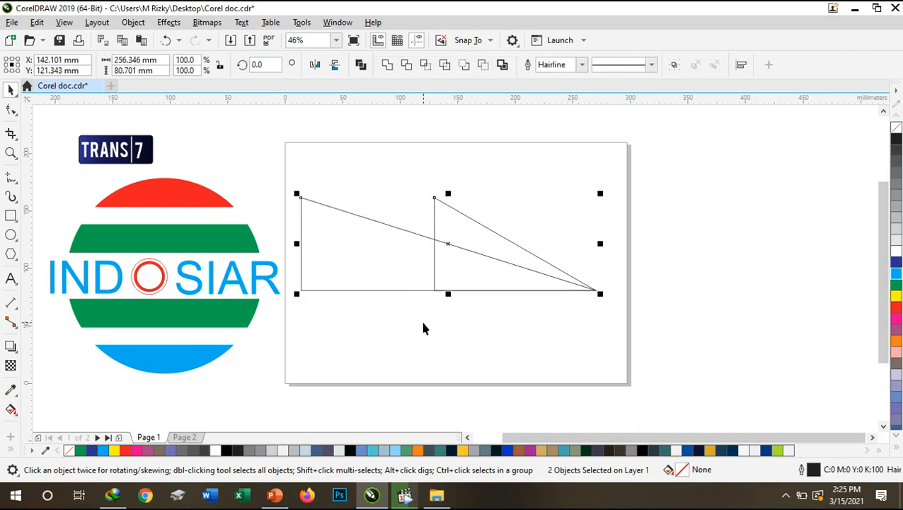
- Resize the smaller triangle to about 105 mm wide and 56 mm high, keeping its sharp tip on the large triangle's tip
click(422, 321)
click(470, 221)
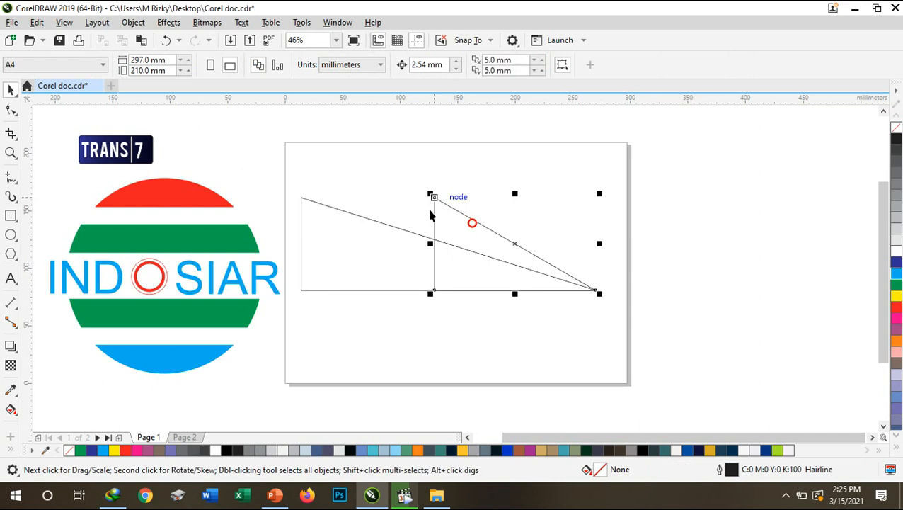
drag(429, 244, 474, 245)
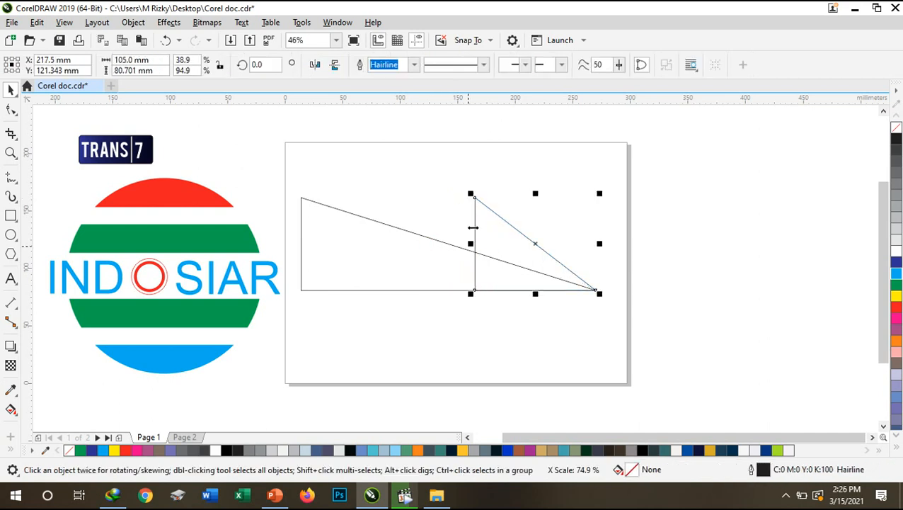
drag(472, 195, 509, 225)
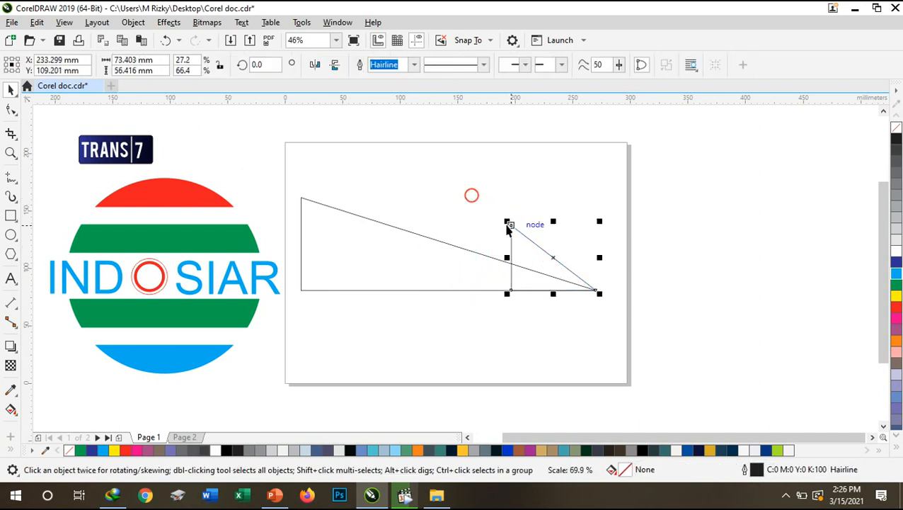
drag(508, 258, 475, 257)
click(503, 334)
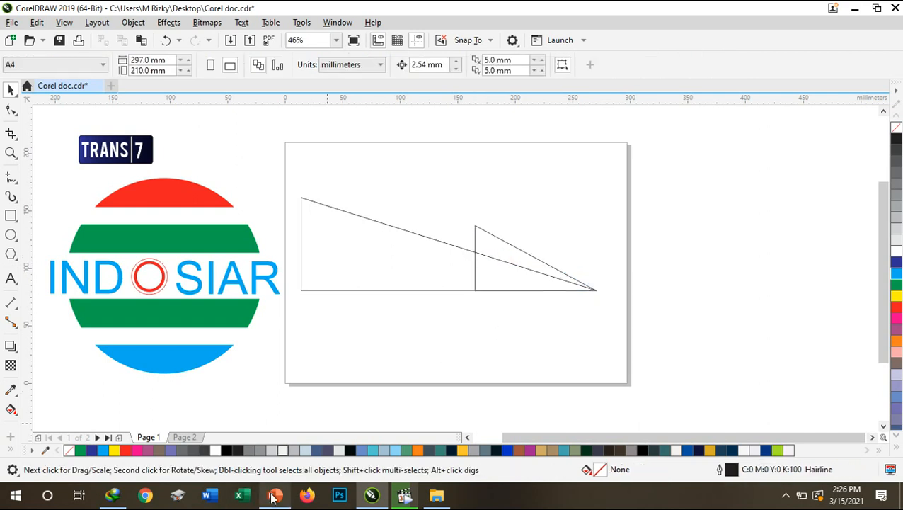
- Check the Danamon logo's overlapping colours in PowerPoint, return to CorelDRAW, and activate the Smart Fill tool
click(274, 493)
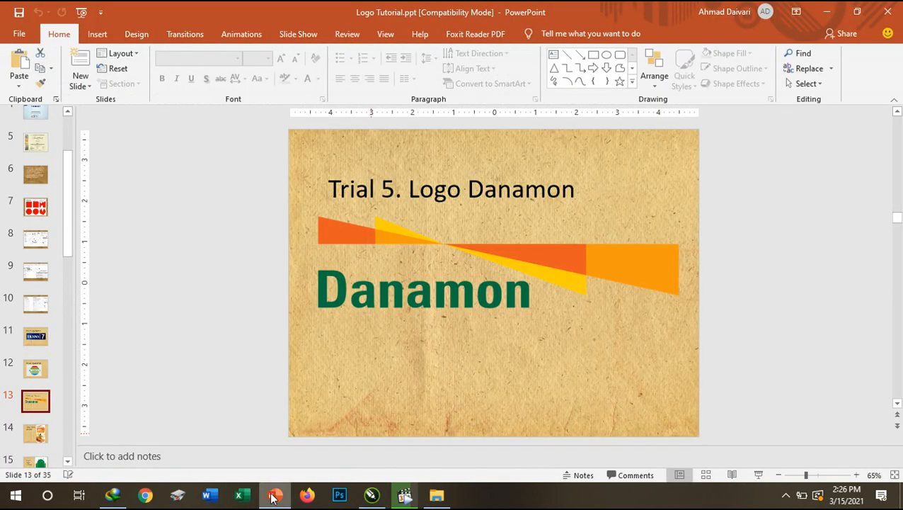
click(371, 495)
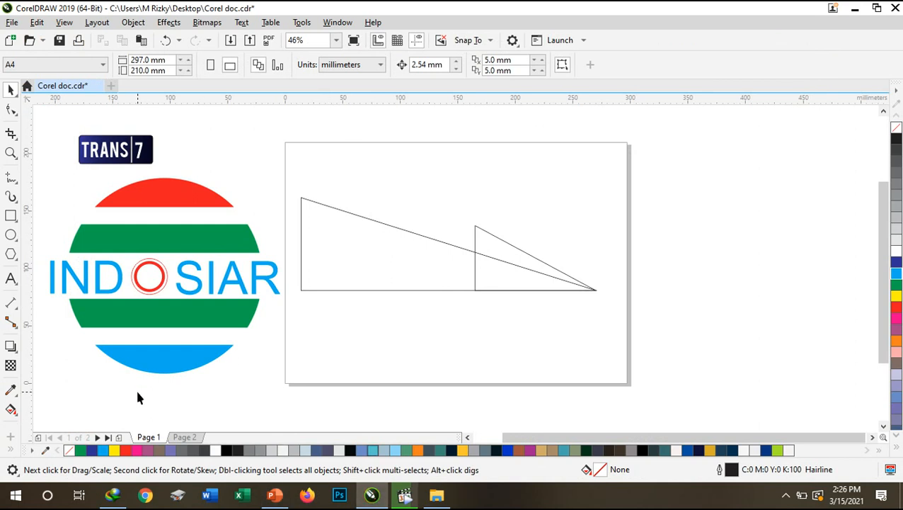
right_click(16, 419)
click(17, 417)
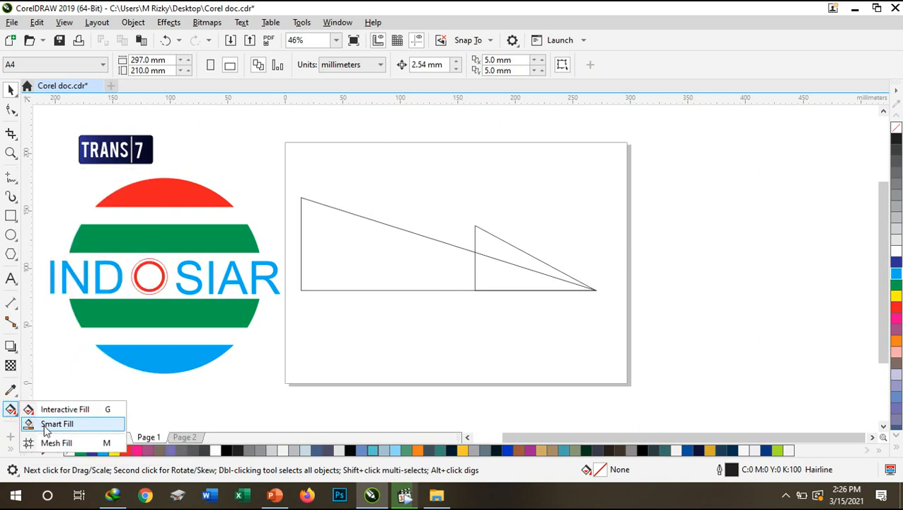
click(47, 425)
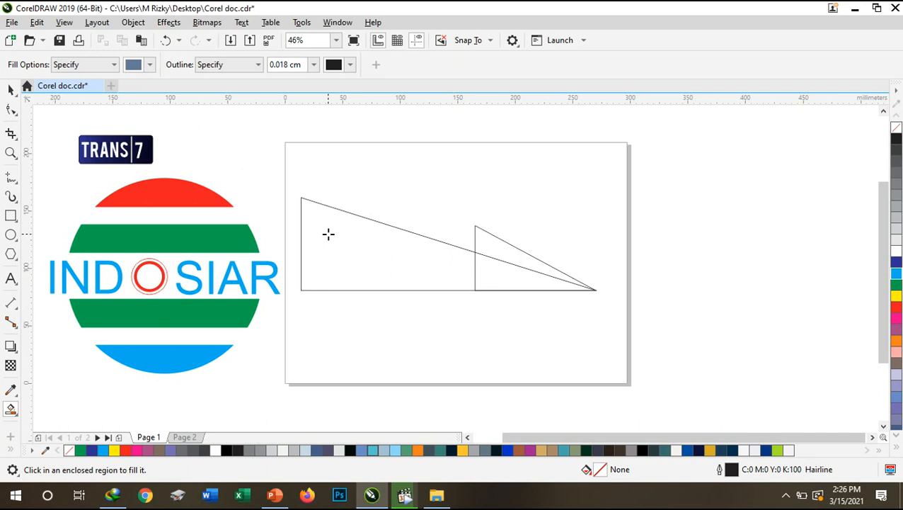
- Try Interactive Fill with blue on the small triangle and yellow on the large triangle, and undo both fills
right_click(7, 412)
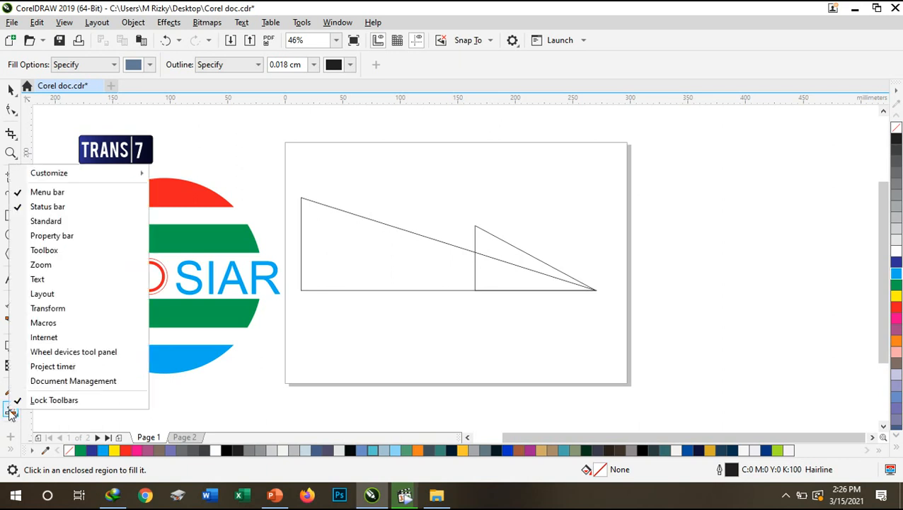
click(12, 412)
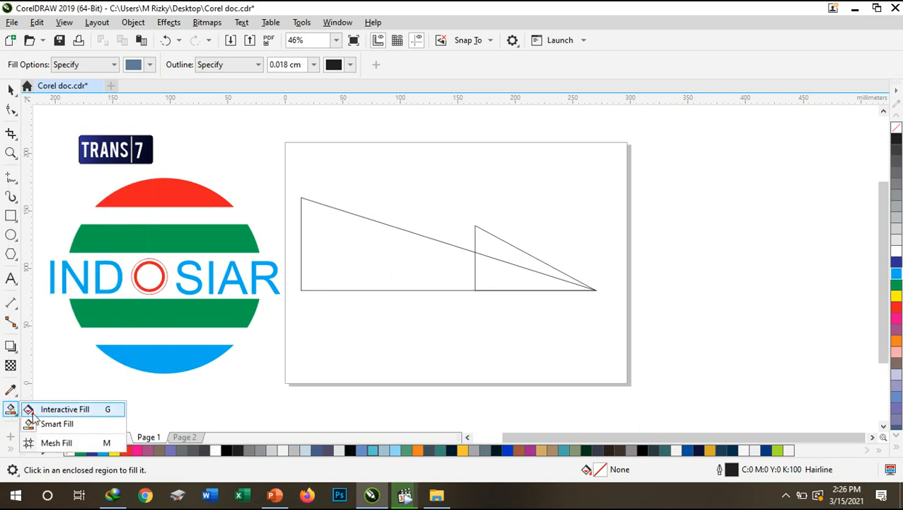
click(31, 414)
click(368, 254)
click(492, 276)
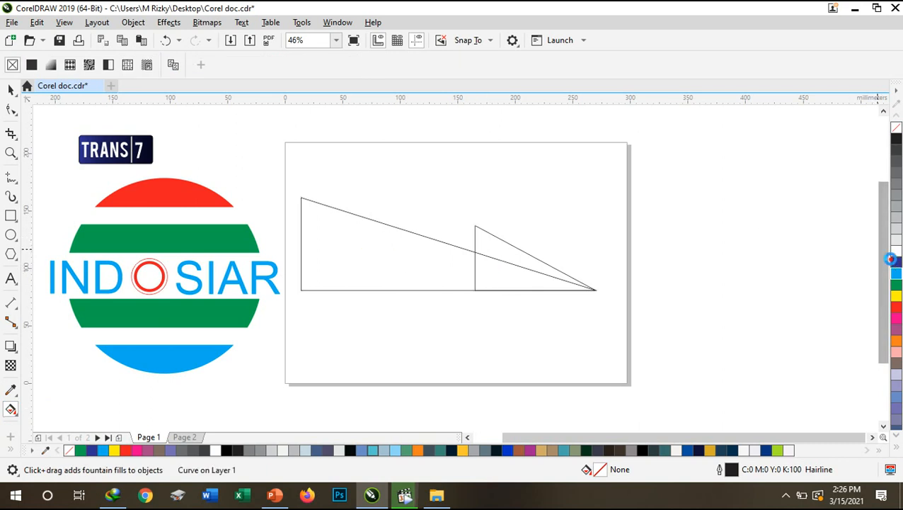
click(896, 264)
click(417, 268)
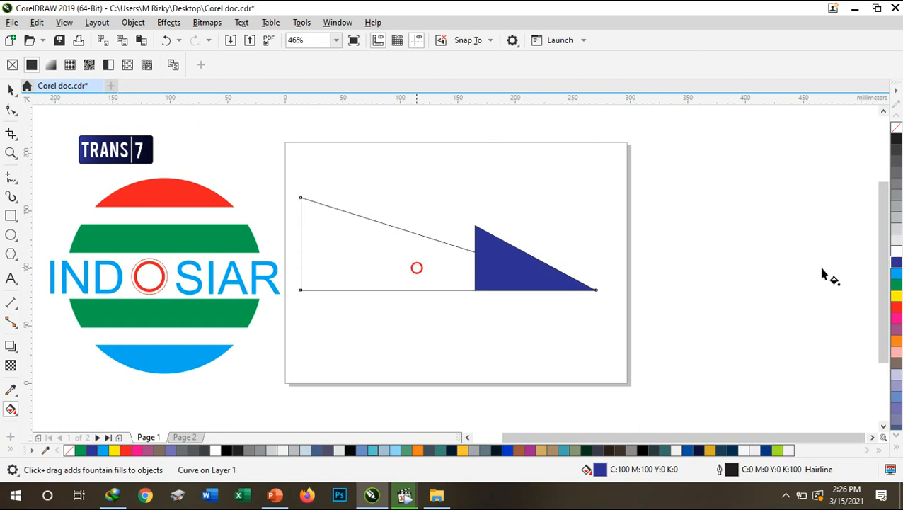
click(896, 296)
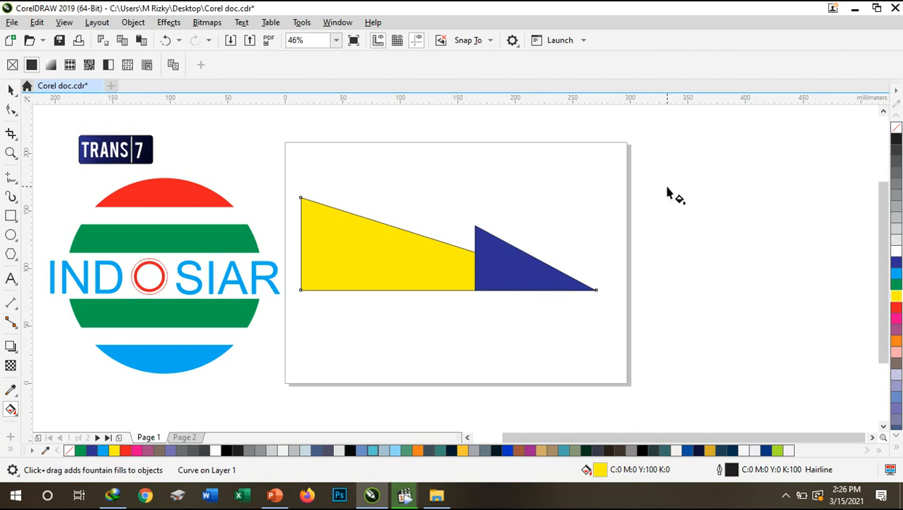
key(ctrl+z)
key(ctrl+z)
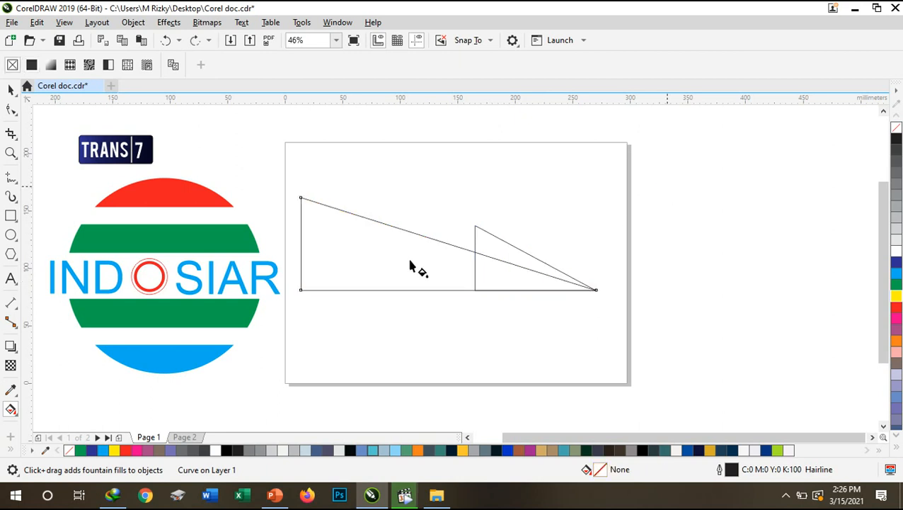
- Activate the Smart Fill tool and check the Danamon logo's region colours on the PowerPoint slide before returning to CorelDRAW
click(15, 413)
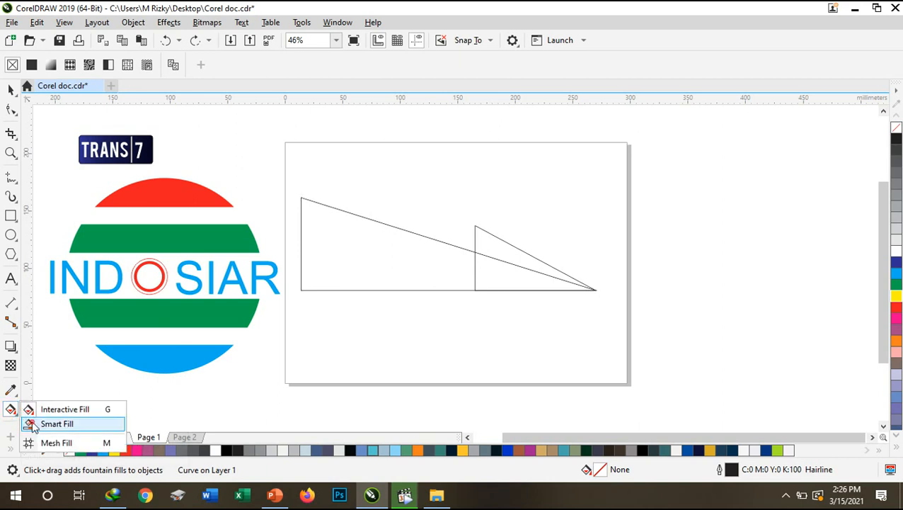
click(32, 424)
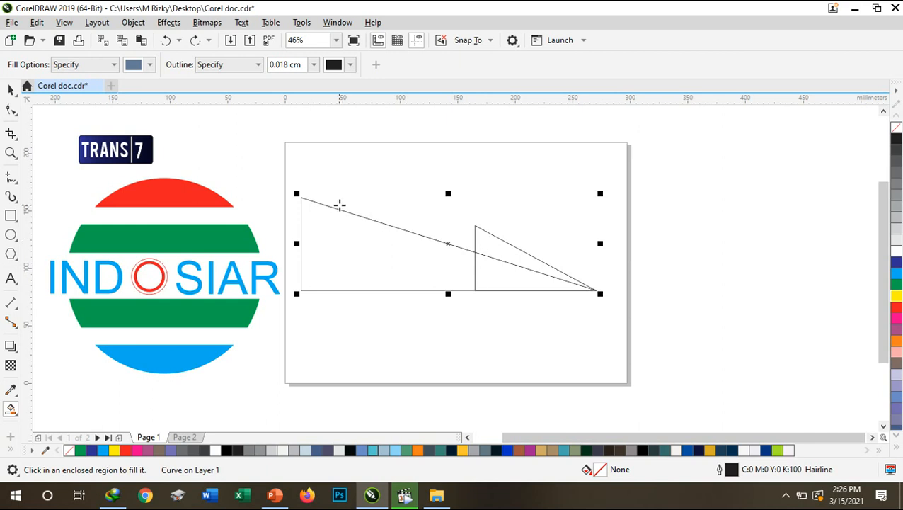
click(154, 67)
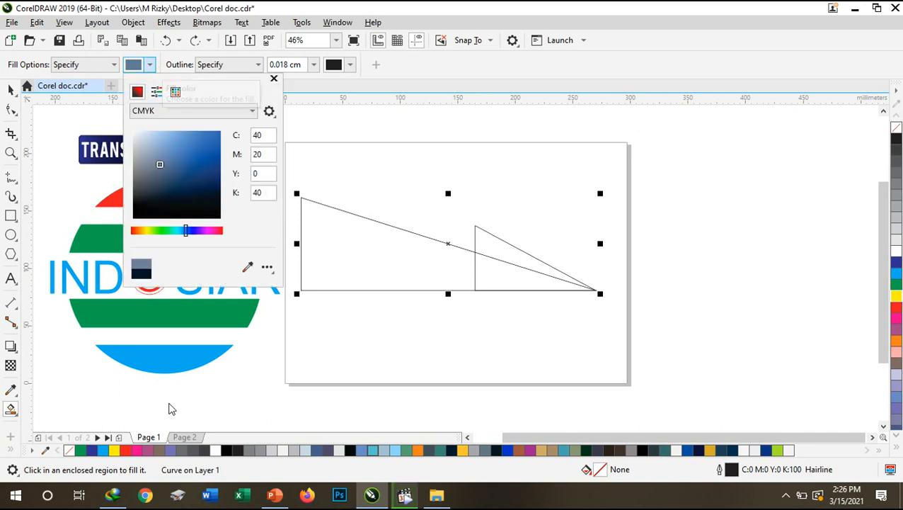
click(275, 495)
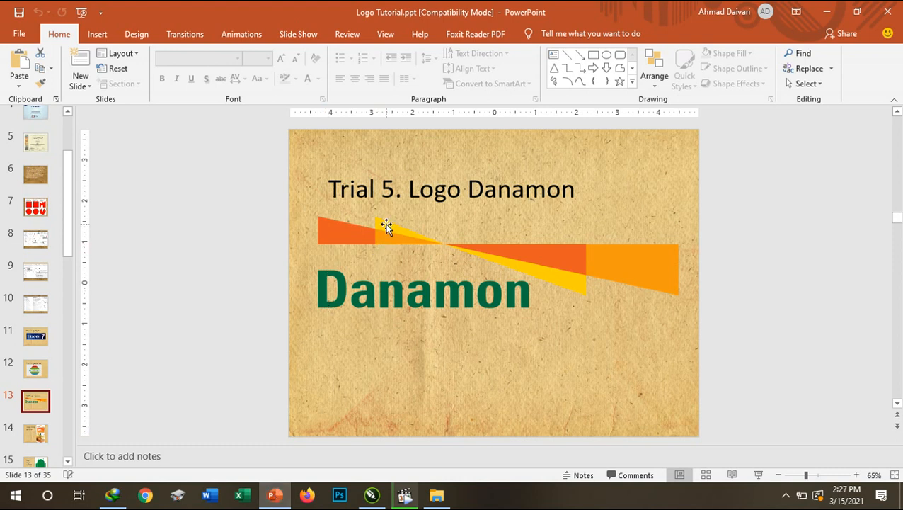
click(371, 495)
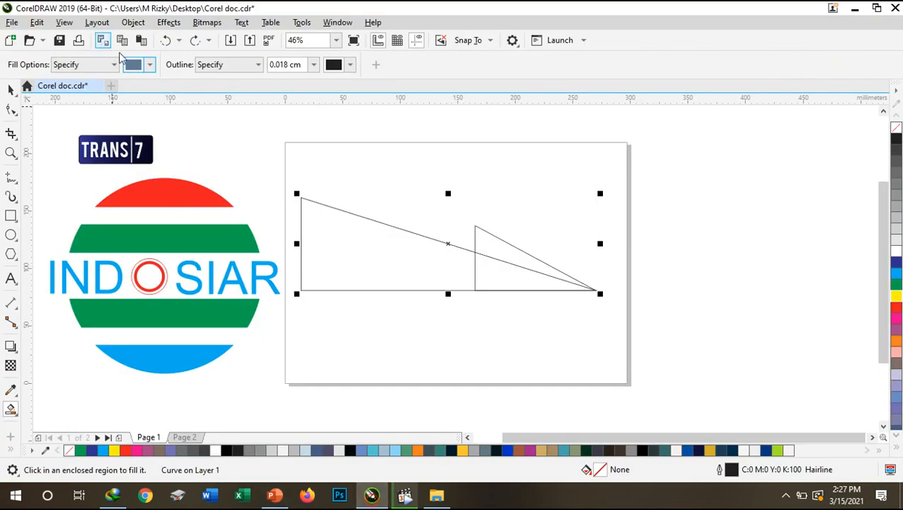
- Smart Fill the large triangle's region outside the overlap with orange, C0 M75 Y100 K0
click(149, 65)
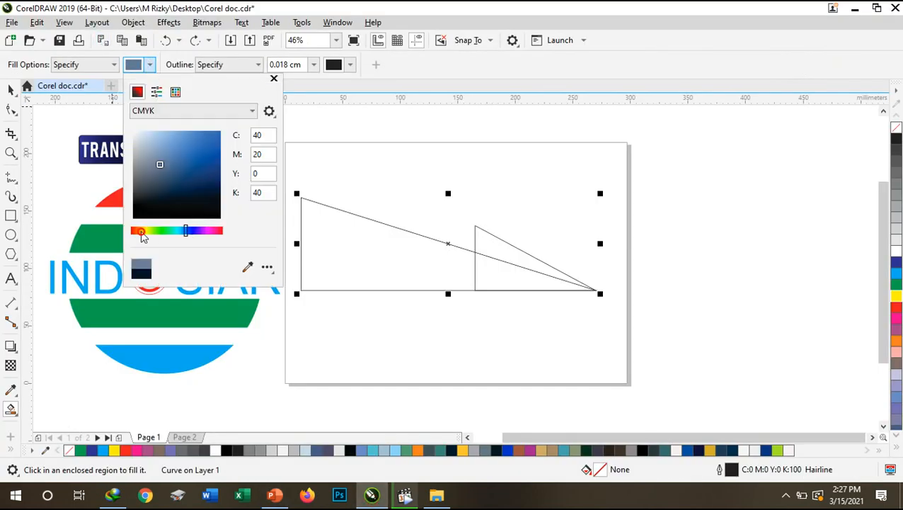
click(141, 231)
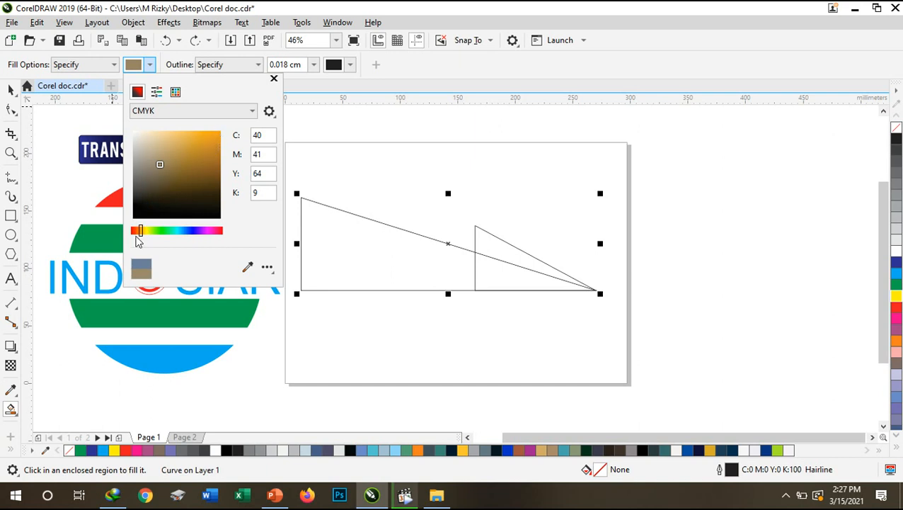
drag(144, 235, 136, 232)
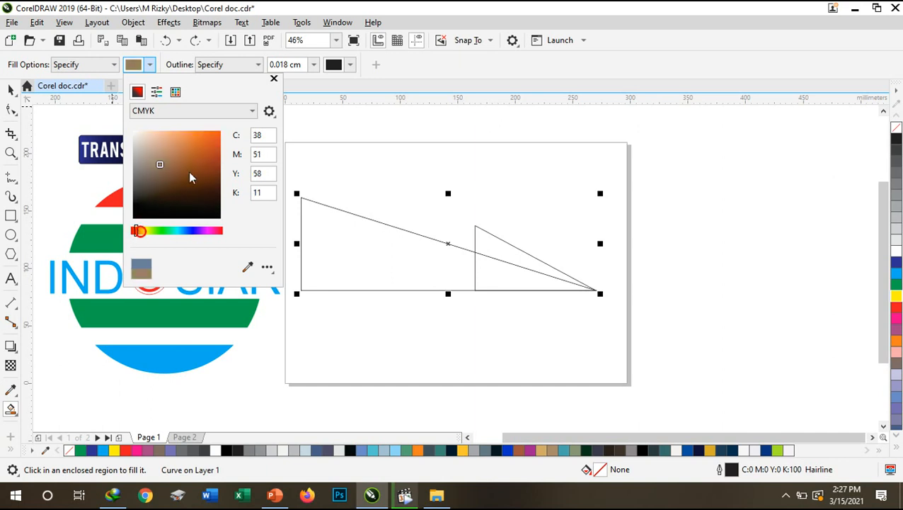
drag(193, 136, 211, 133)
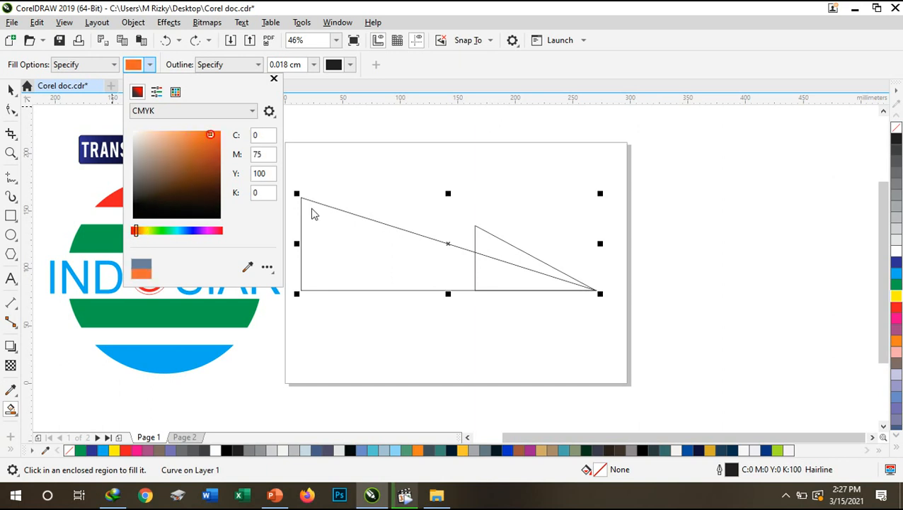
click(213, 133)
click(338, 224)
click(343, 242)
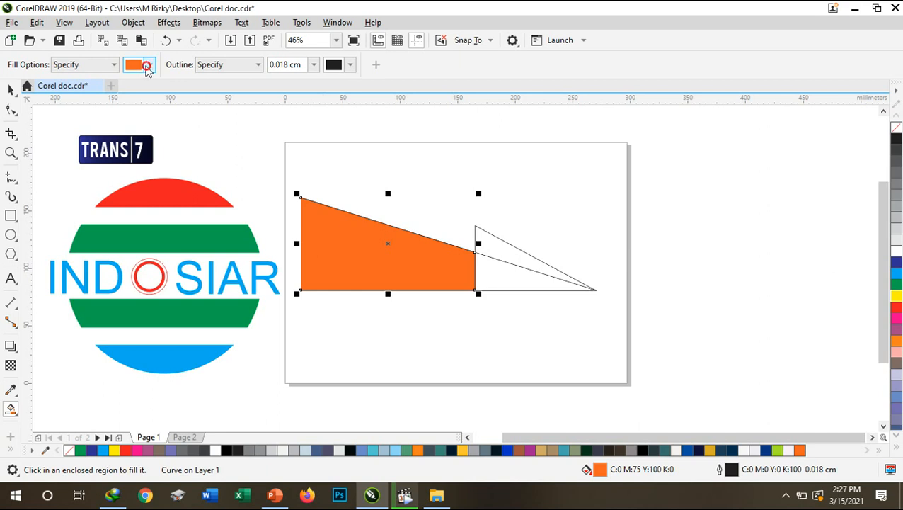
- Smart Fill the region where the two triangles overlap with amber, C4 M27 Y100 K0
click(148, 65)
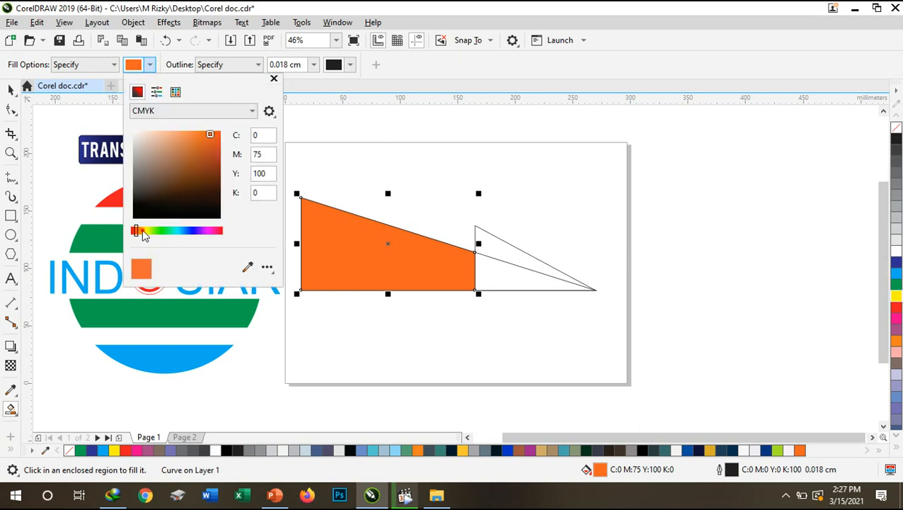
click(141, 230)
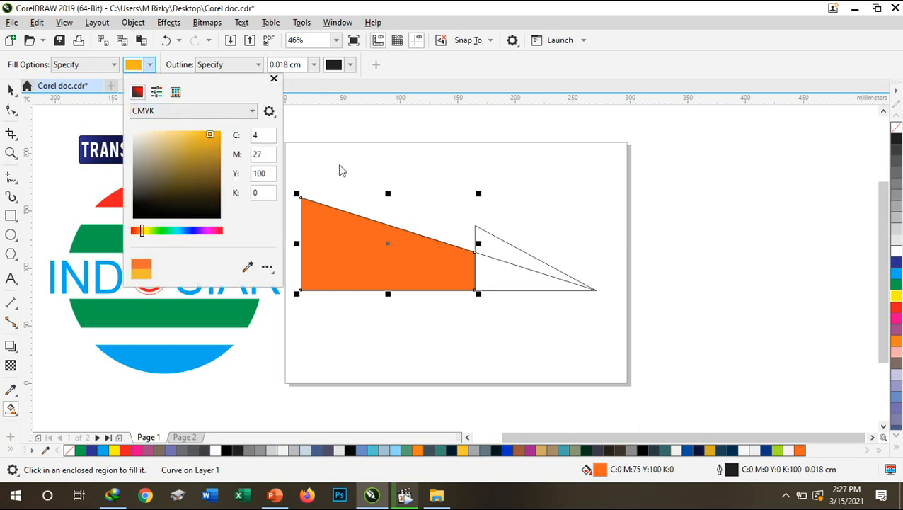
click(501, 276)
click(500, 274)
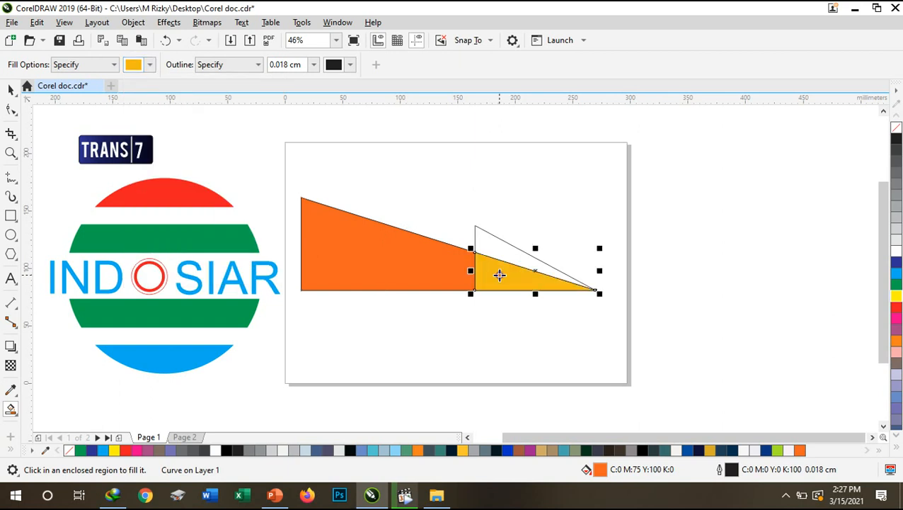
- Smart Fill the small triangle's region above the overlap with yellow, C12 M0 Y100 K0
click(151, 65)
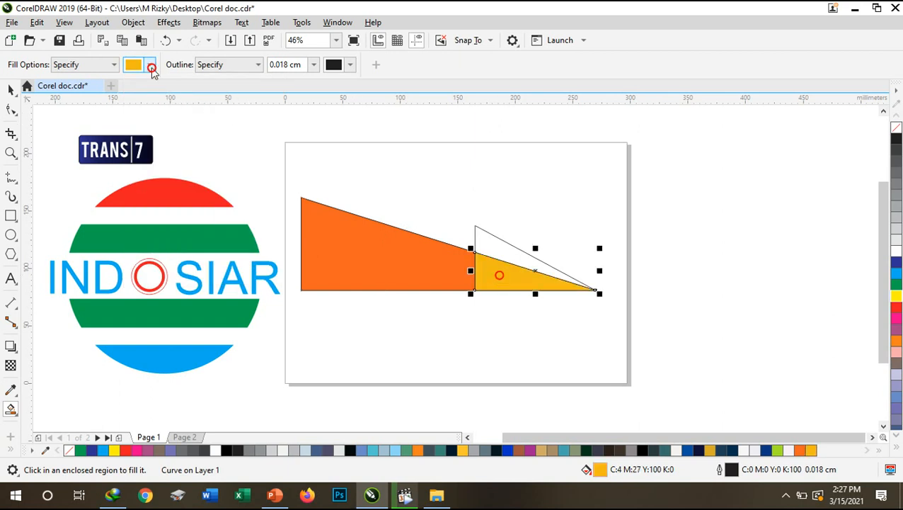
click(147, 231)
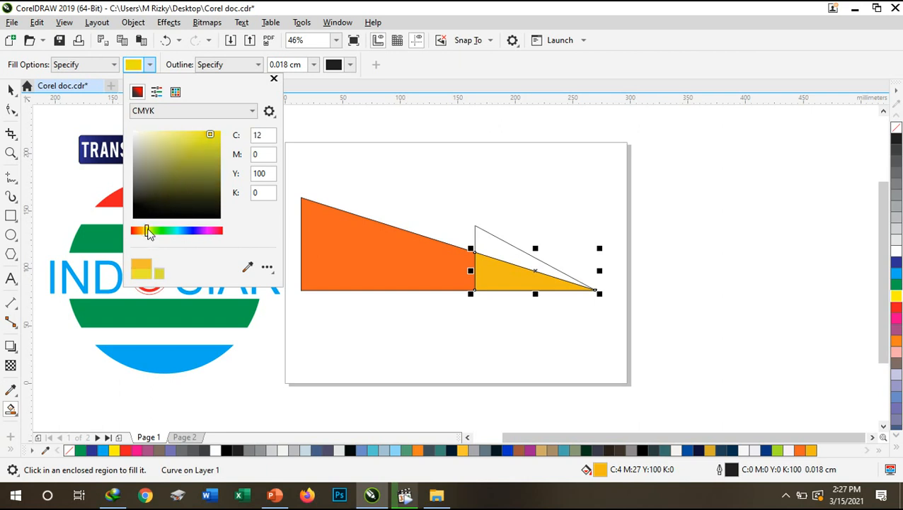
click(494, 248)
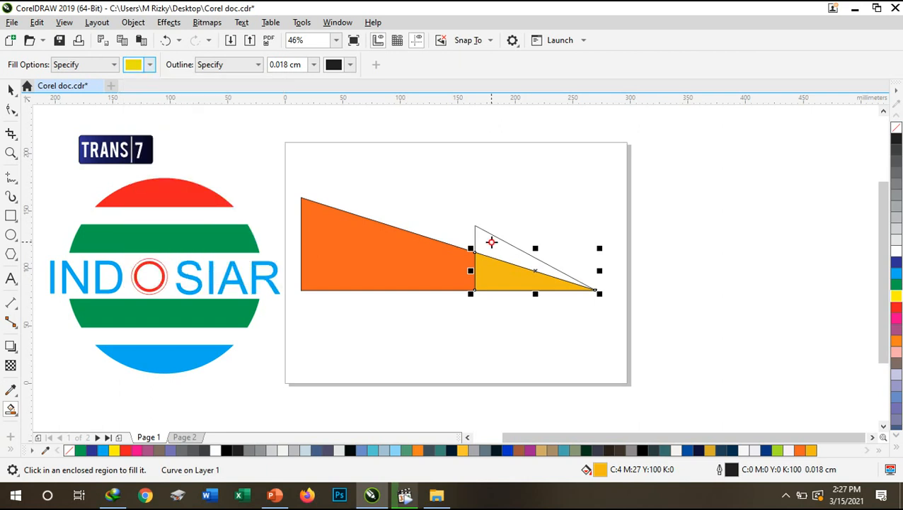
- Fill the small triangle's empty upper part with yellow and remove the outlines from all the triangle shapes
click(491, 242)
click(11, 90)
click(280, 176)
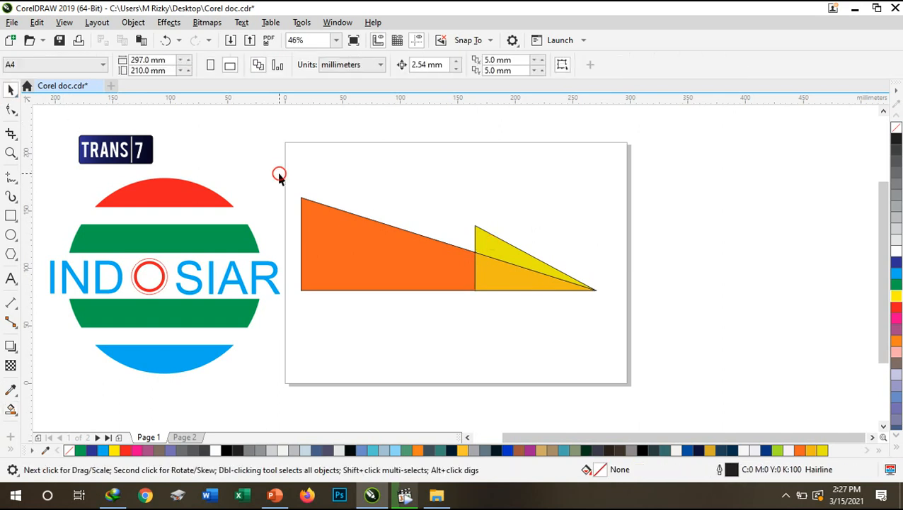
drag(602, 328, 660, 346)
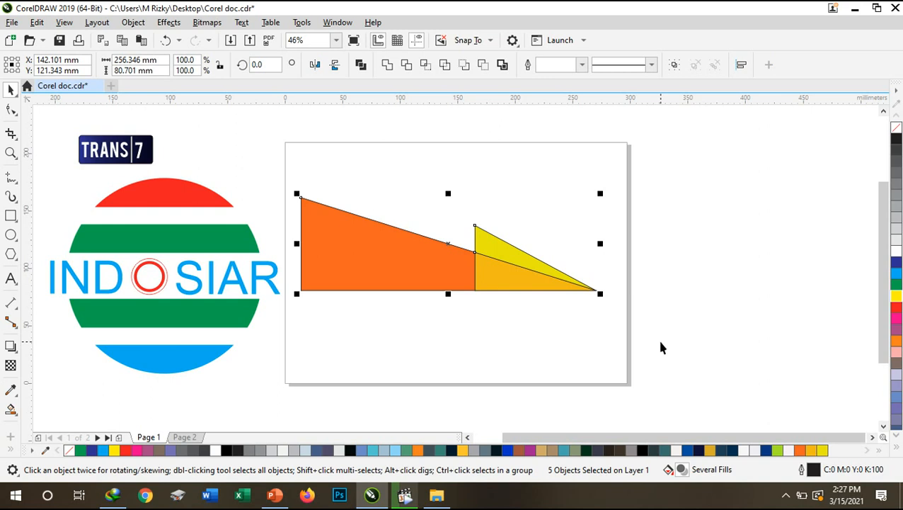
right_click(896, 128)
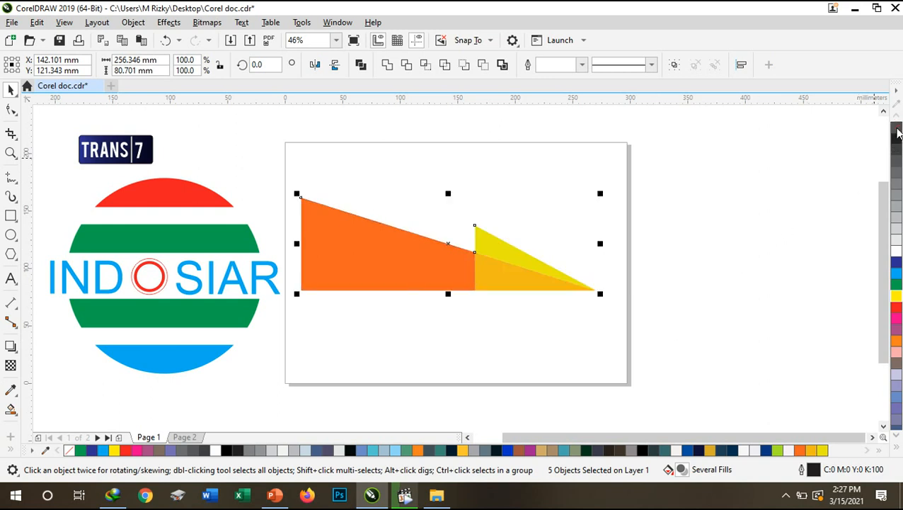
- Scale the triangle artwork to about 171 × 54 mm near the page's upper left and compare it with the Danamon slide in PowerPoint
drag(601, 295, 373, 263)
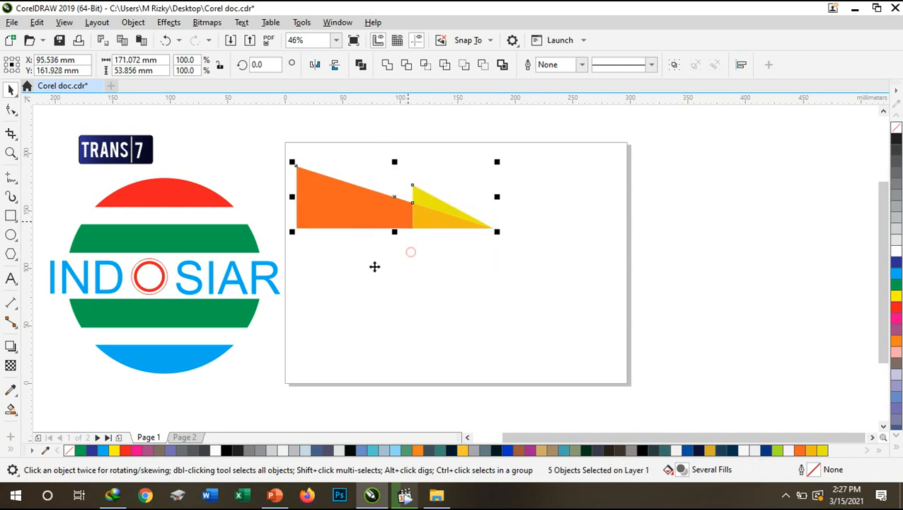
click(275, 495)
click(275, 496)
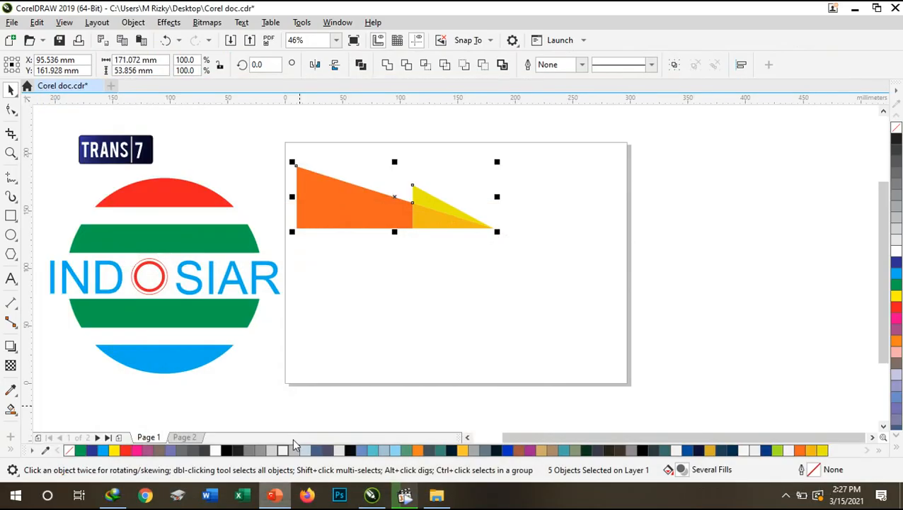
key(alt+Tab)
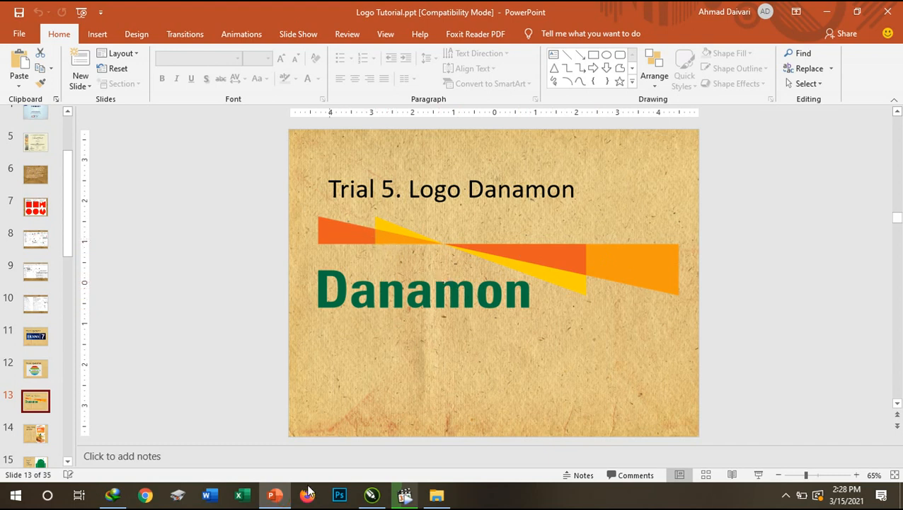
click(371, 495)
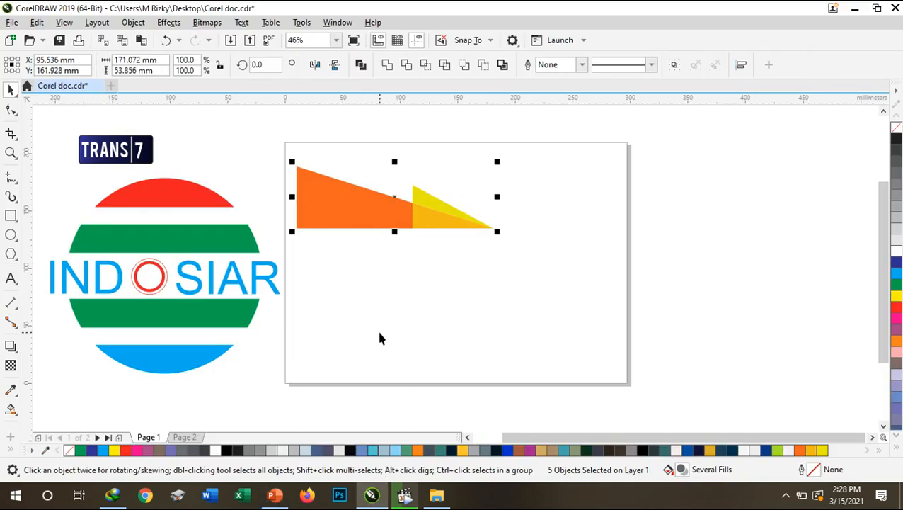
- Duplicate the triangle artwork, mirror the copy horizontally and vertically, and place it enlarged so its tip meets the original's tip
key(ctrl+d)
drag(350, 197, 539, 205)
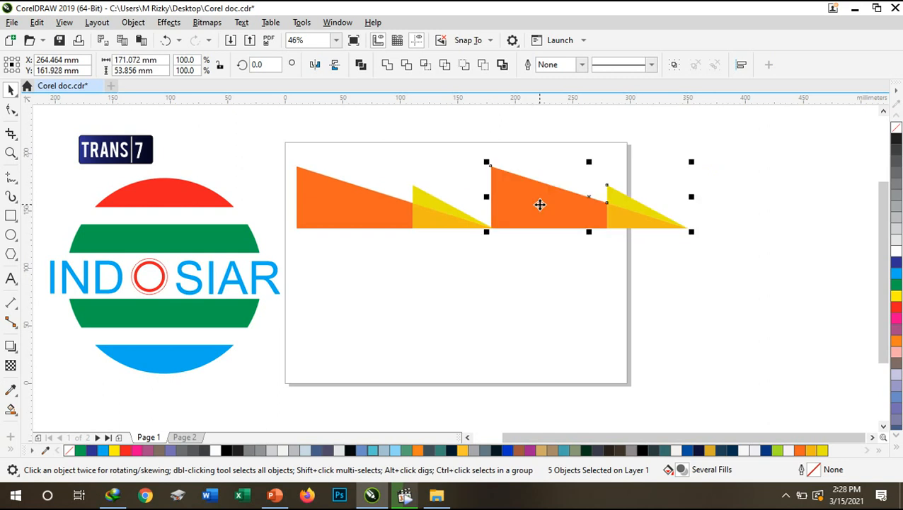
click(315, 66)
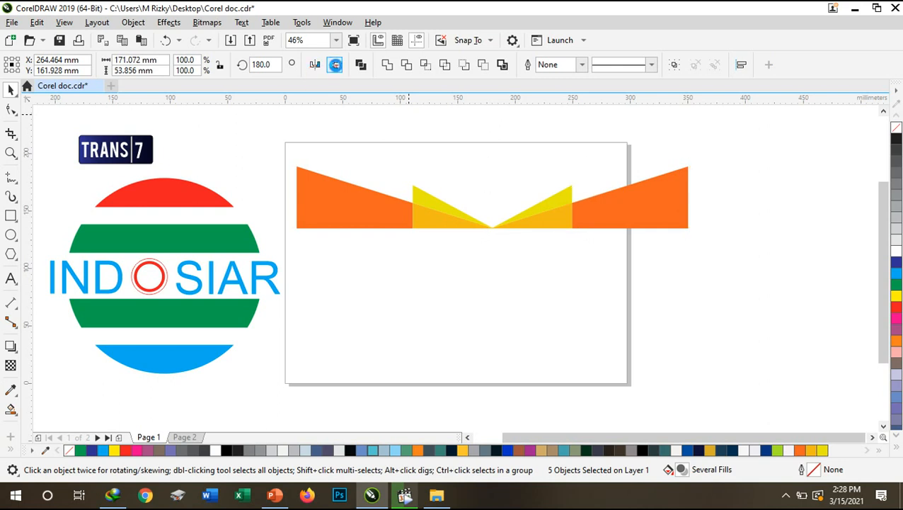
click(335, 64)
drag(590, 191, 596, 260)
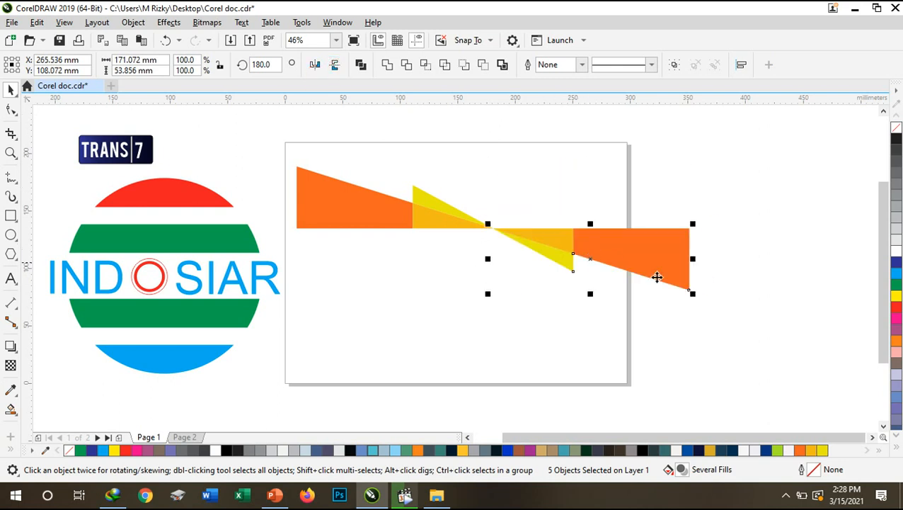
drag(691, 293, 825, 373)
click(711, 187)
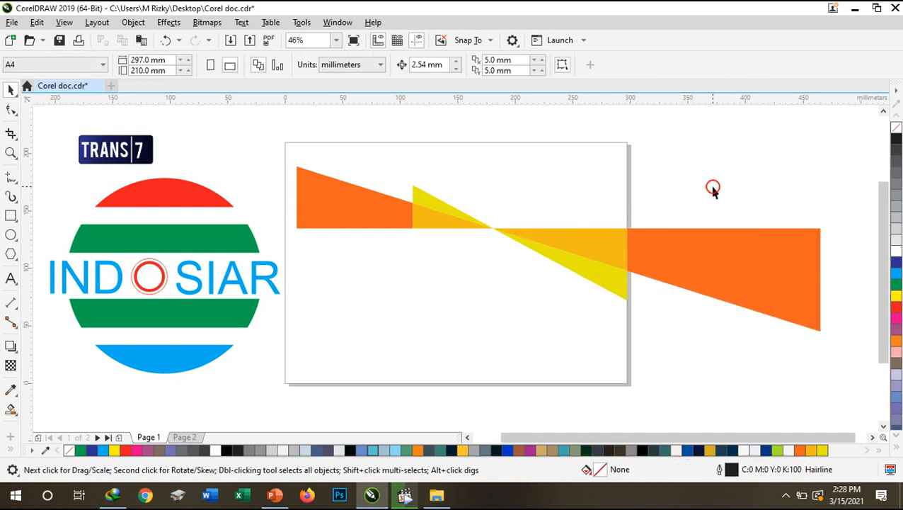
- Recolour the mirrored copy to match the Danamon slide, with the inner overlap orange and the outer section amber (C4 M27 Y100 K0)
click(276, 493)
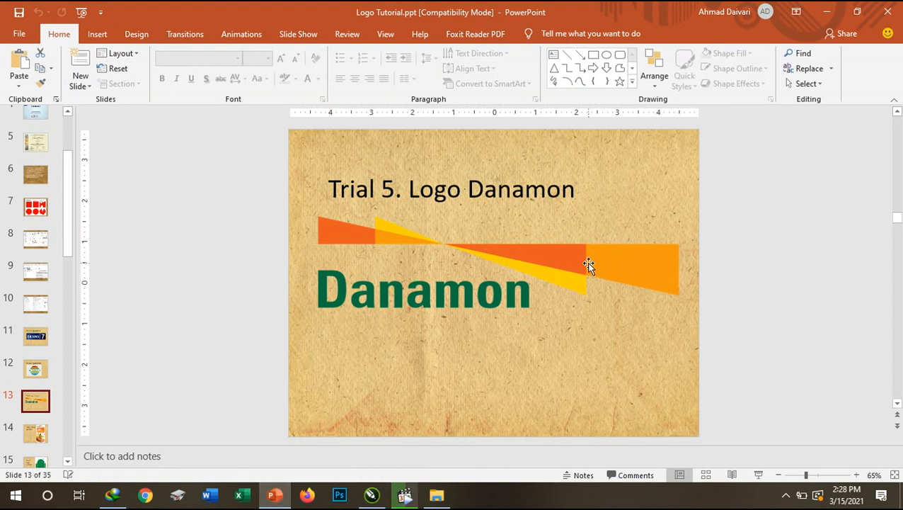
key(alt+Tab)
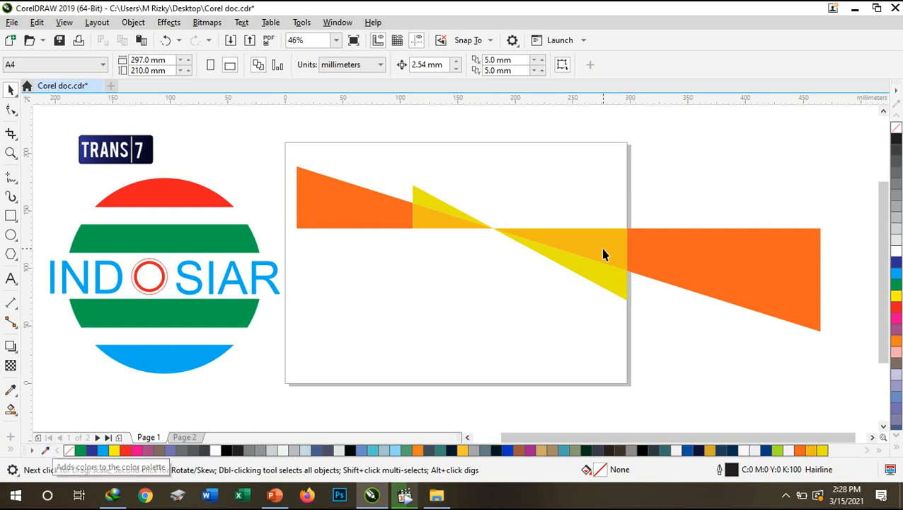
click(580, 255)
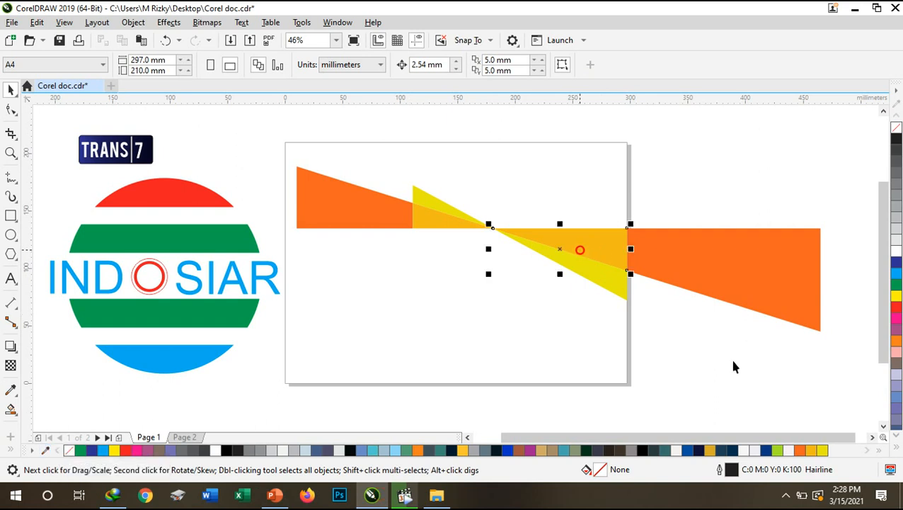
click(800, 450)
click(750, 265)
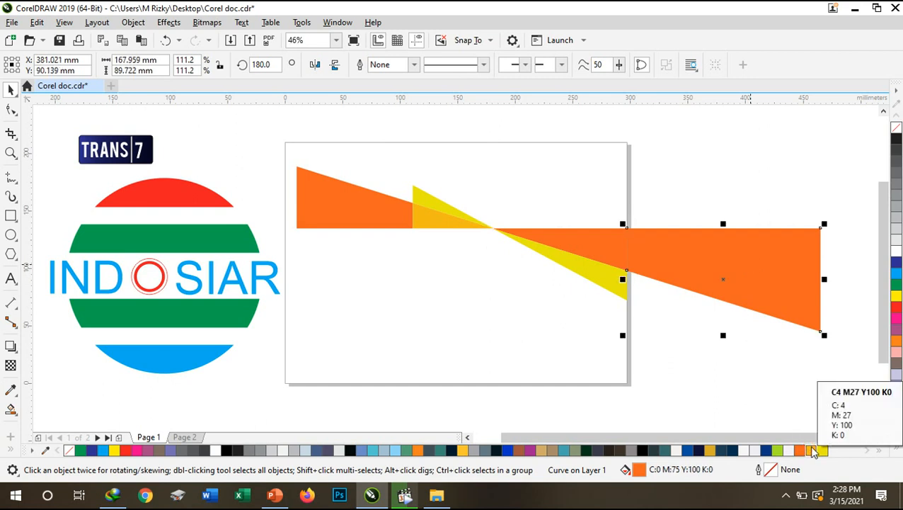
click(809, 451)
click(736, 353)
click(736, 352)
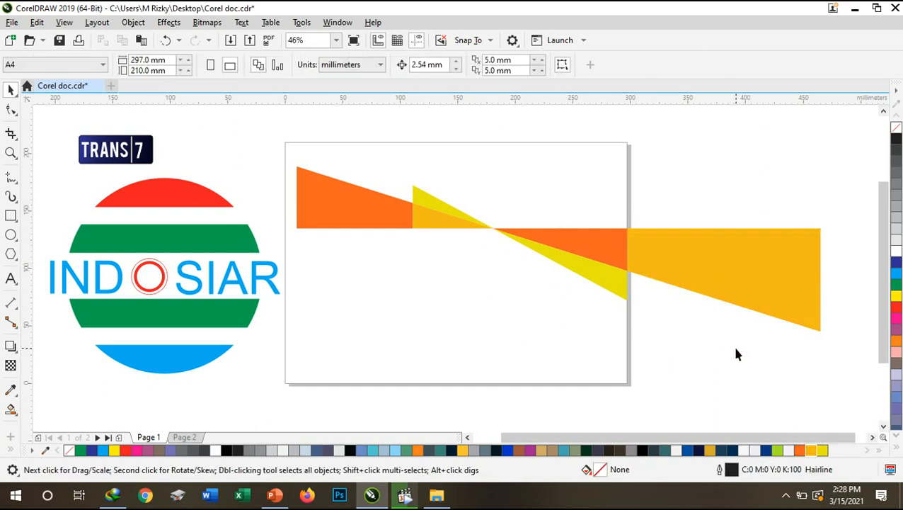
- Scale down the whole two-part Danamon ribbon and place it in the upper part of the page
mouse_move(269, 144)
mouse_down()
mouse_move(566, 264)
mouse_move(751, 314)
mouse_move(845, 356)
mouse_move(444, 182)
mouse_move(306, 145)
mouse_move(281, 148)
mouse_up()
drag(827, 335, 572, 254)
drag(436, 211, 445, 196)
click(667, 256)
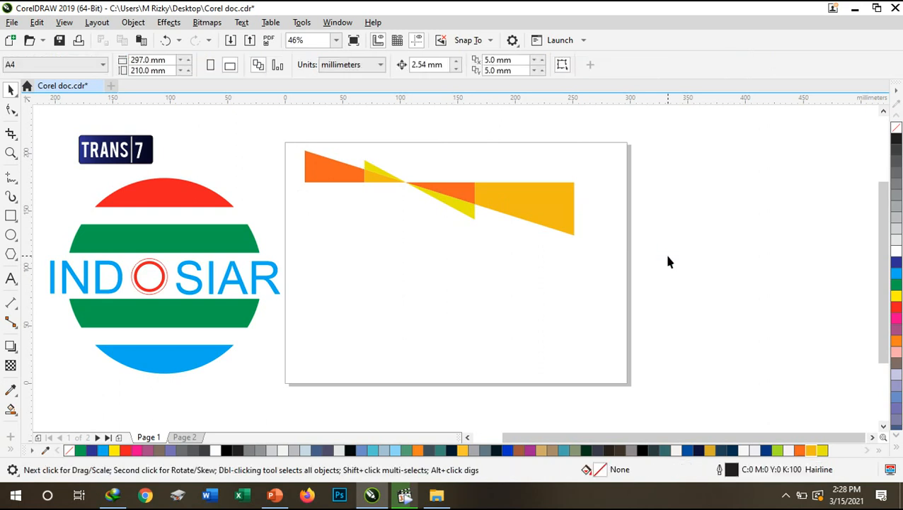
click(786, 498)
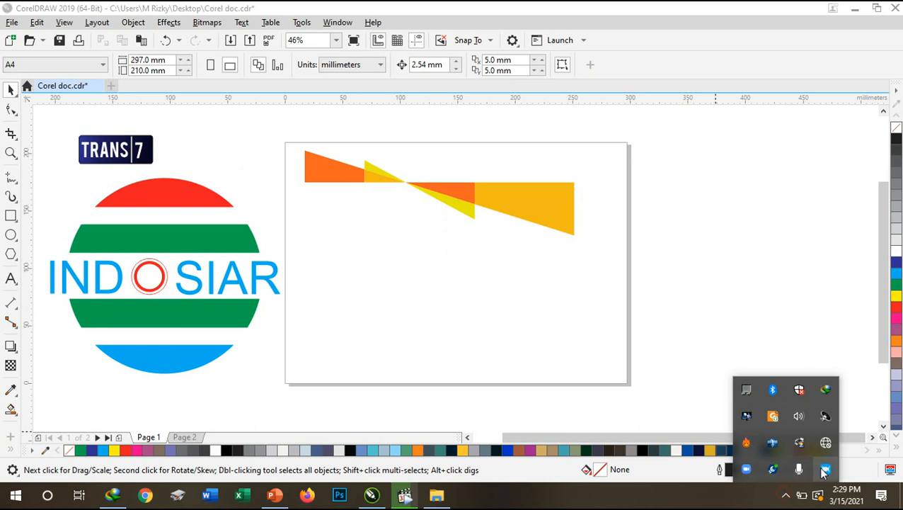
right_click(823, 469)
click(837, 415)
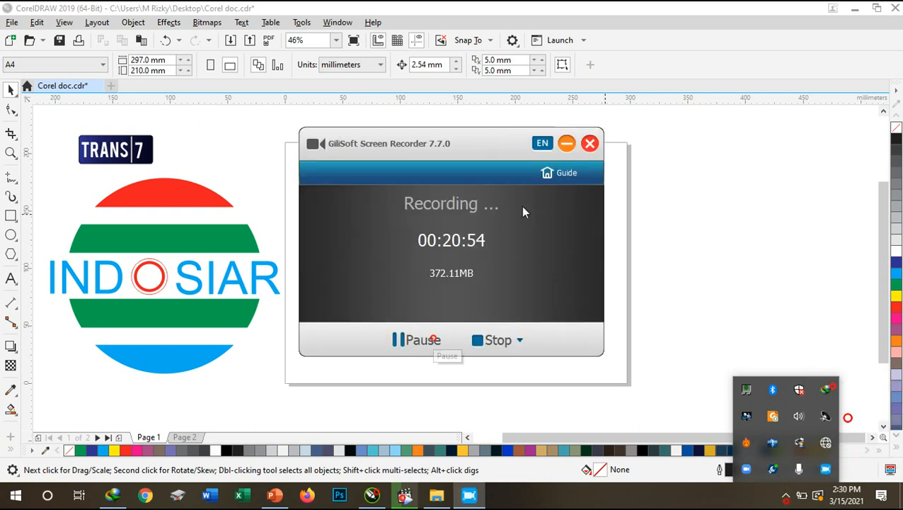
click(565, 144)
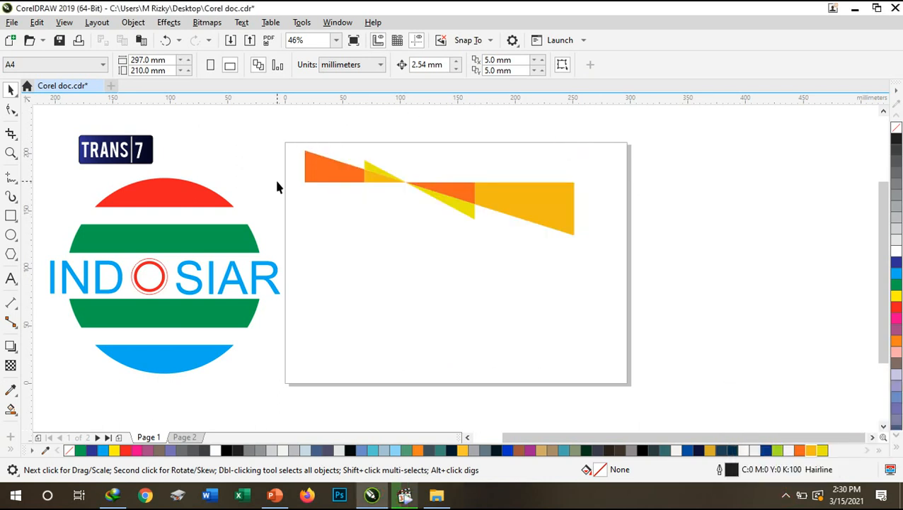
- Review the Trial 6 Android and Trial 7 Telkom logo slides in PowerPoint, and return to CorelDRAW
click(275, 495)
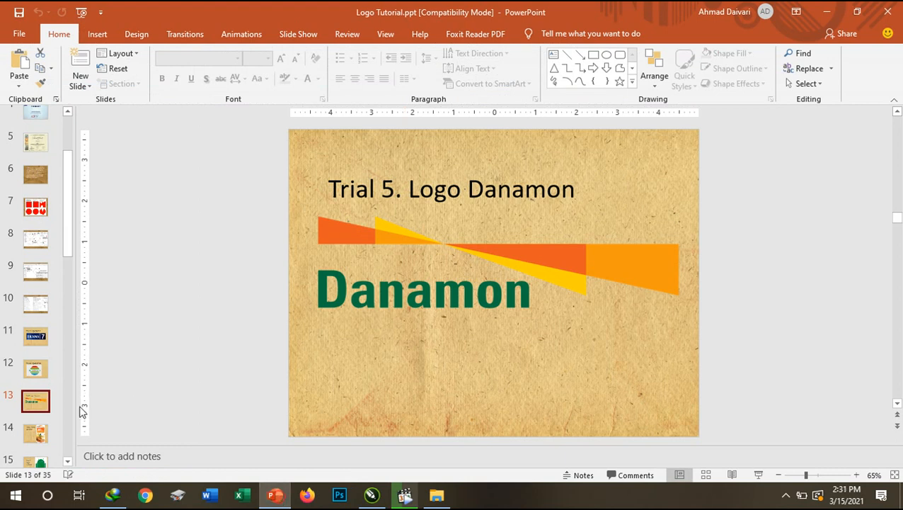
click(68, 462)
click(35, 457)
scroll(37, 456, down, 1)
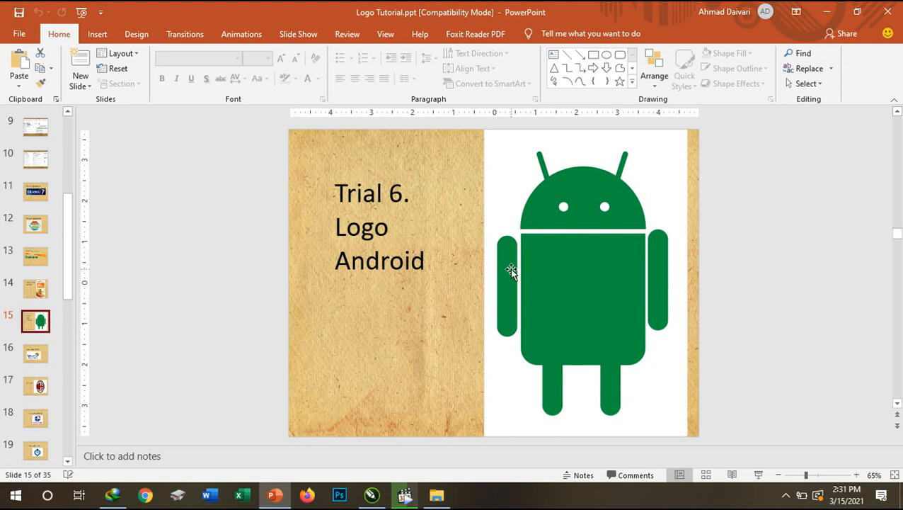
click(45, 350)
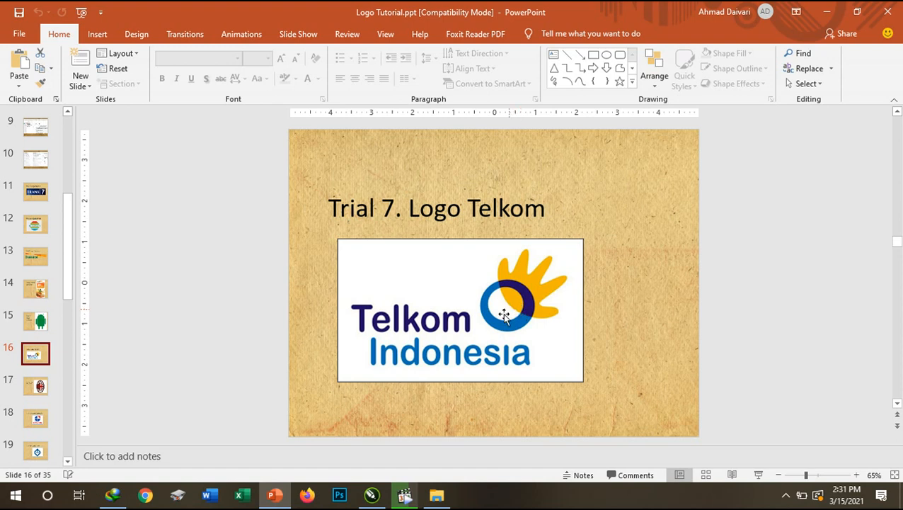
mouse_move(379, 495)
click(372, 495)
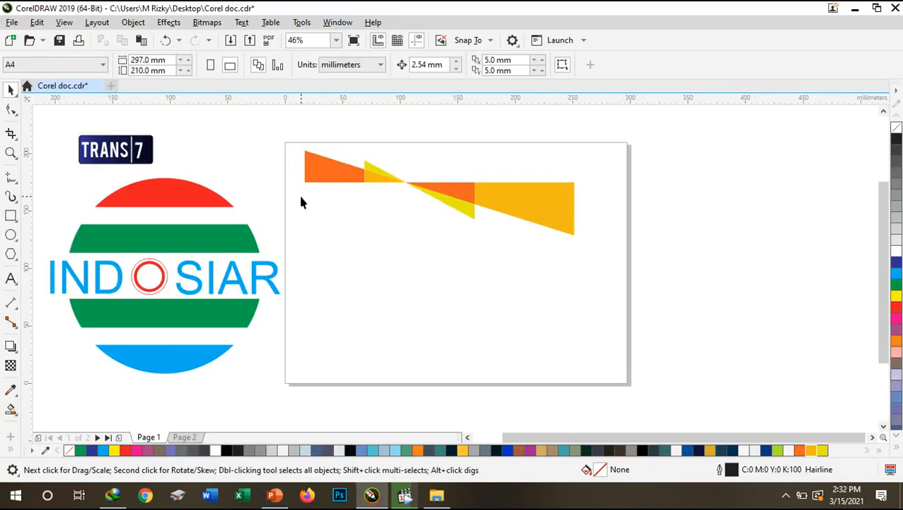
- Group the Danamon shapes, and place the Danamon and Indosiar logos at reduced size off the page below the Trans7 logo
drag(581, 226, 460, 201)
key(ctrl+g)
drag(383, 173, 152, 418)
drag(311, 362, 231, 202)
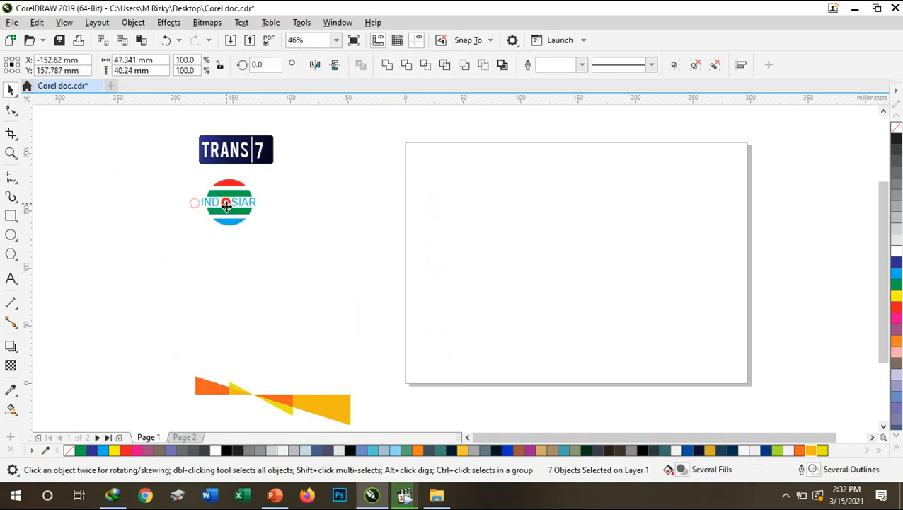
drag(260, 265, 260, 257)
drag(479, 439, 541, 433)
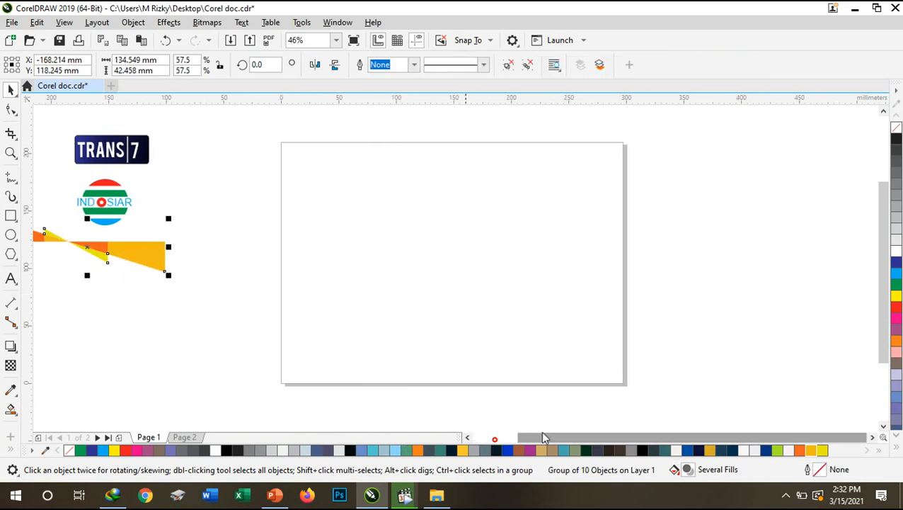
- Draw a 100 mm circle in the left half of the page, and check it against the Telkom slide
click(11, 235)
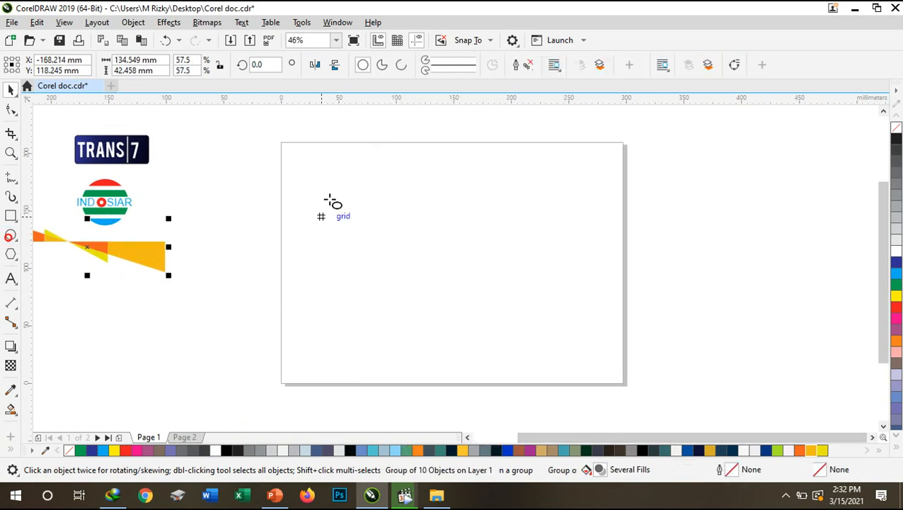
drag(333, 184, 443, 300)
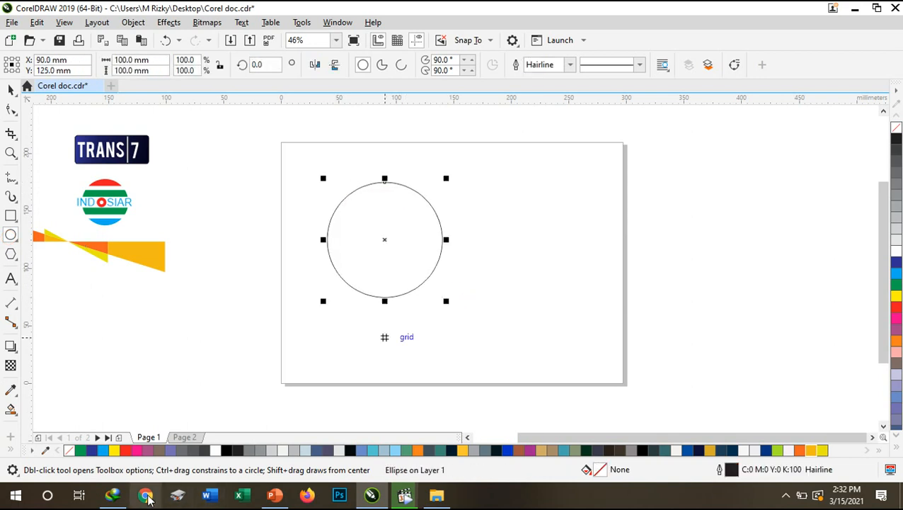
click(275, 499)
click(275, 499)
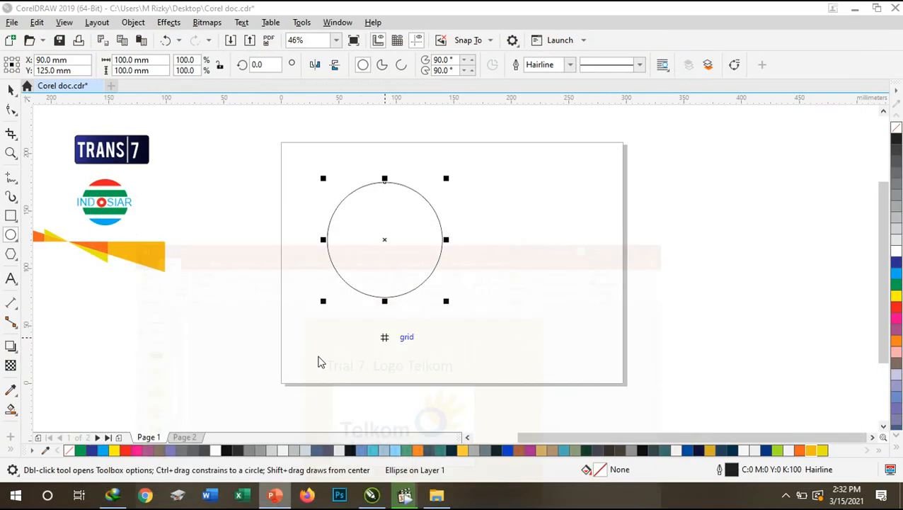
- Draw a second circle about 70.6 mm in diameter inside the first and offset it towards the upper left
drag(351, 201, 433, 271)
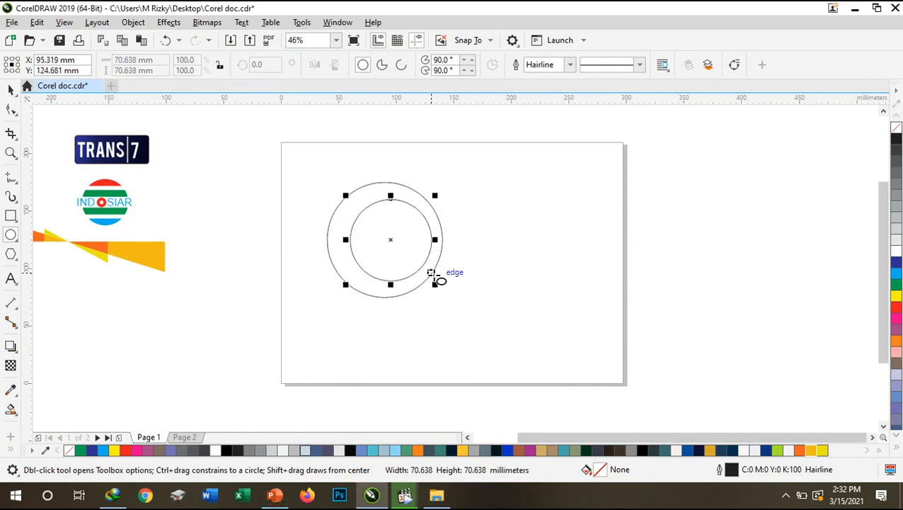
mouse_move(392, 240)
mouse_down()
mouse_move(375, 242)
mouse_move(379, 233)
mouse_move(385, 240)
mouse_move(379, 233)
mouse_up()
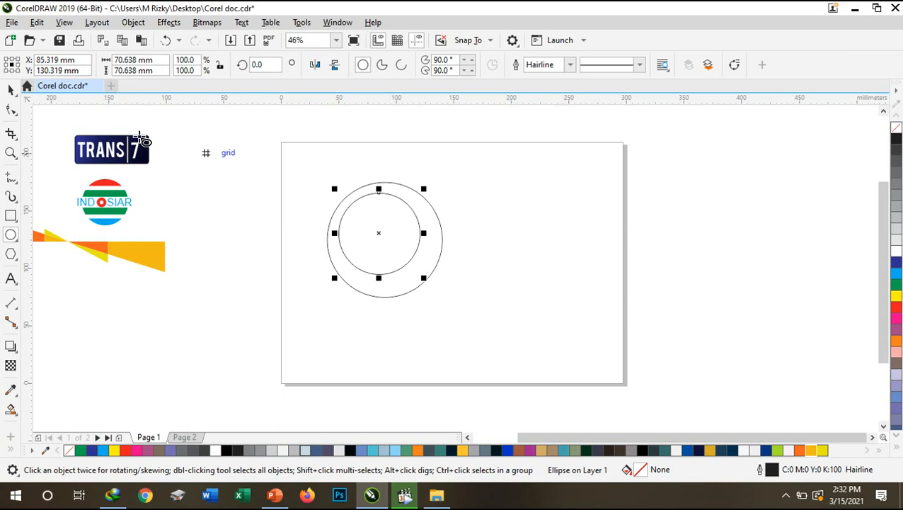
click(11, 90)
click(191, 195)
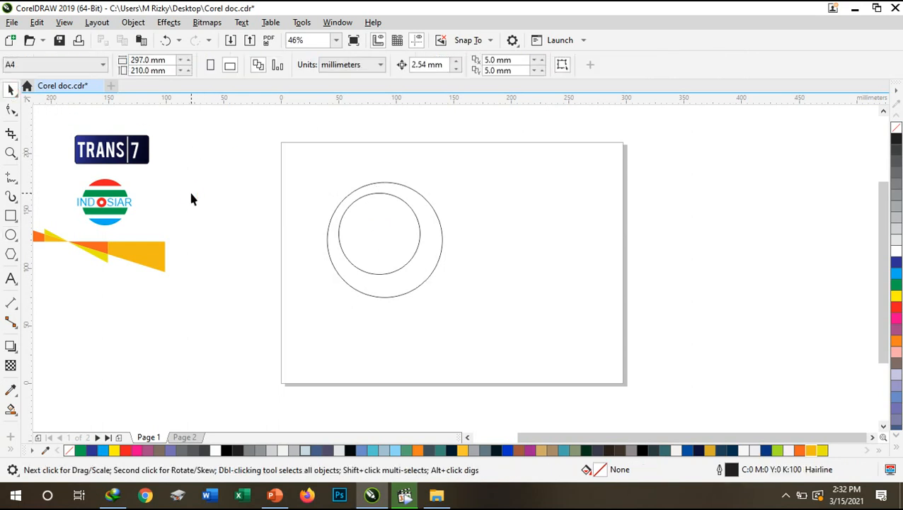
- Check the Telkom slide and draw a closed freehand hand outline about 102.8 by 109 mm over the circles' right side, replacing a deleted first attempt
click(275, 494)
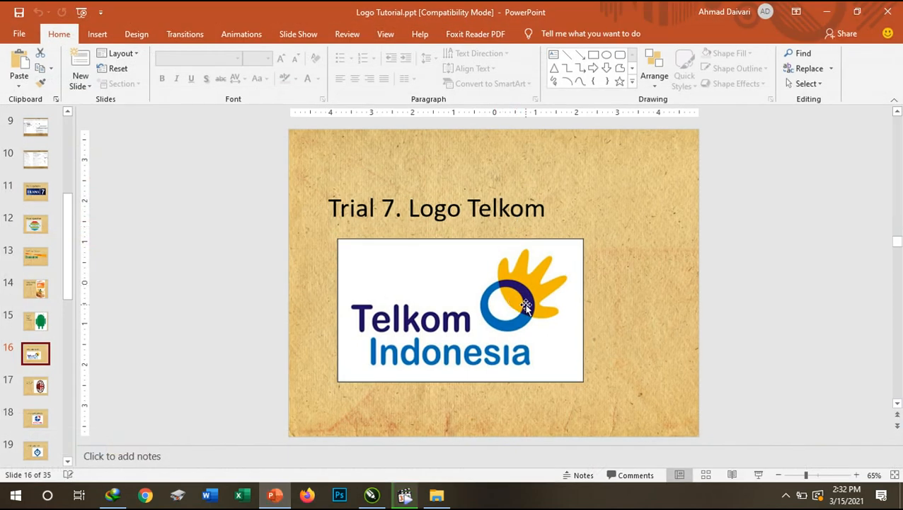
click(373, 495)
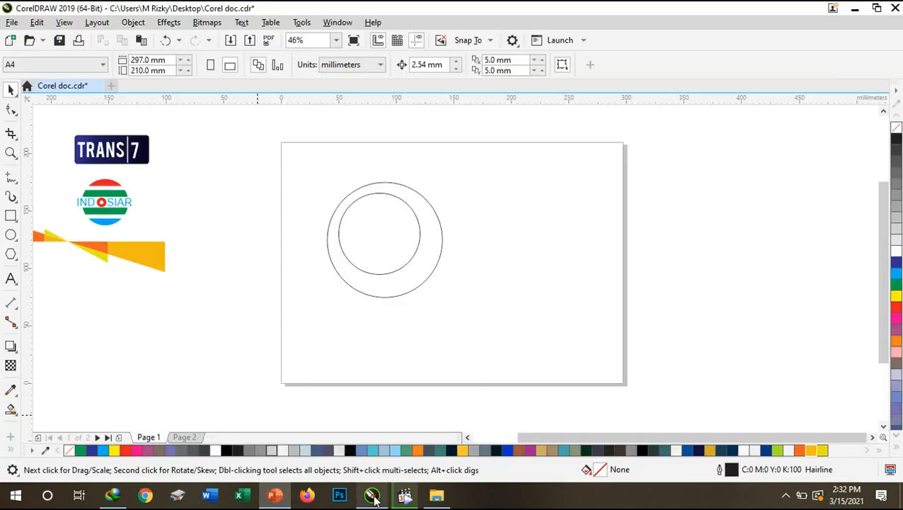
click(12, 180)
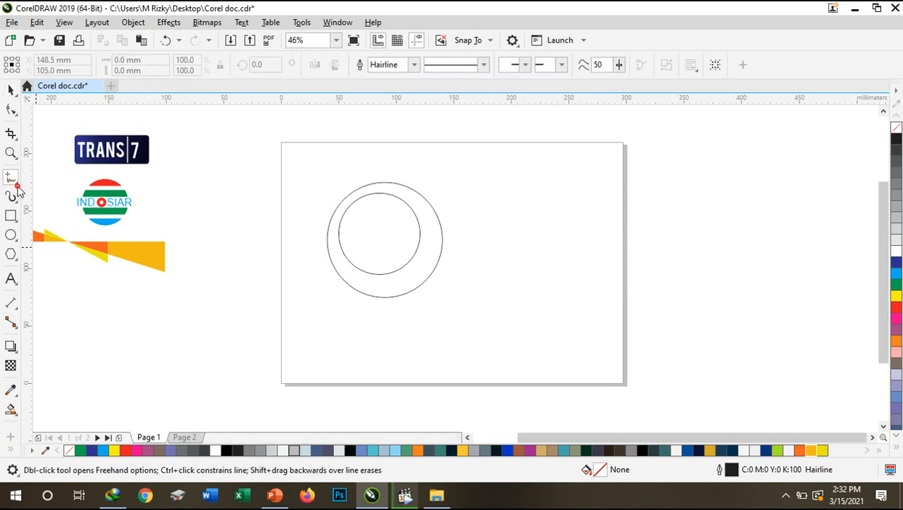
click(13, 179)
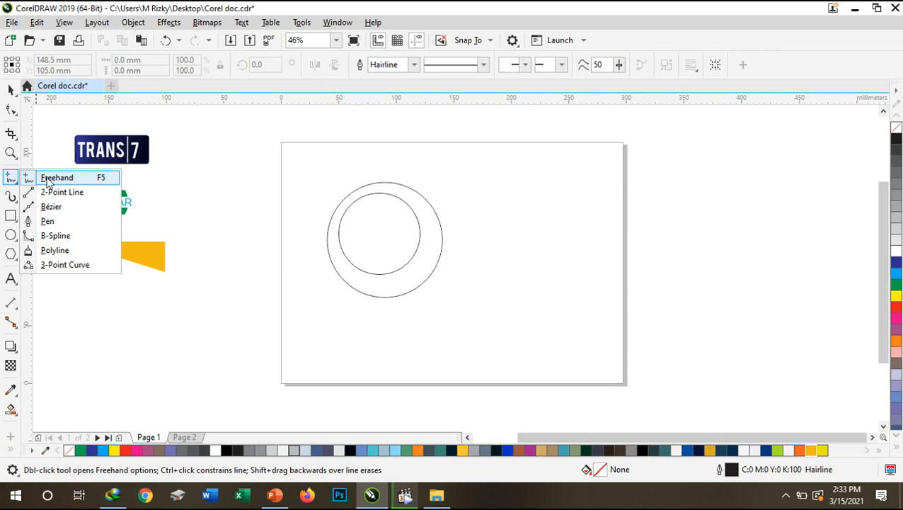
click(48, 179)
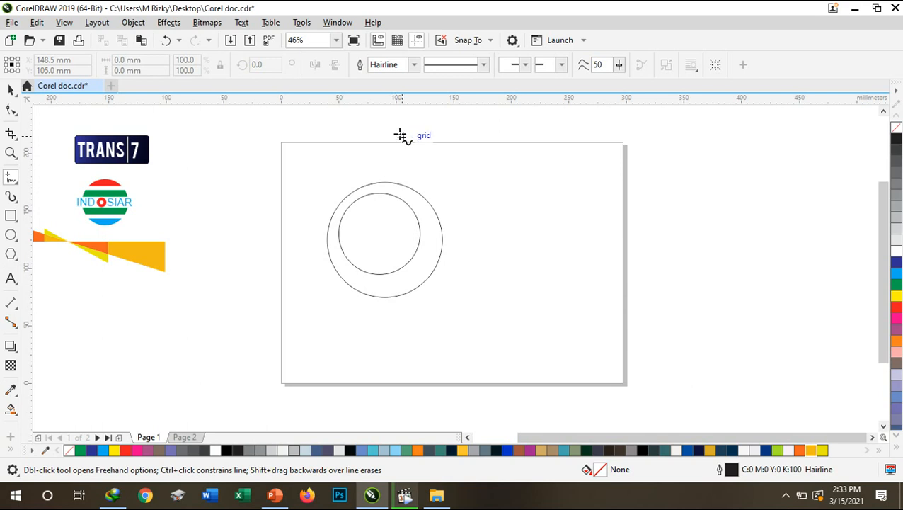
mouse_move(395, 137)
mouse_down()
mouse_move(386, 211)
mouse_move(421, 238)
mouse_move(468, 238)
mouse_move(511, 222)
mouse_move(480, 222)
mouse_move(508, 190)
mouse_move(476, 200)
mouse_move(483, 187)
mouse_move(454, 170)
mouse_move(447, 177)
mouse_move(439, 145)
mouse_move(418, 170)
mouse_move(401, 164)
mouse_move(393, 136)
mouse_up()
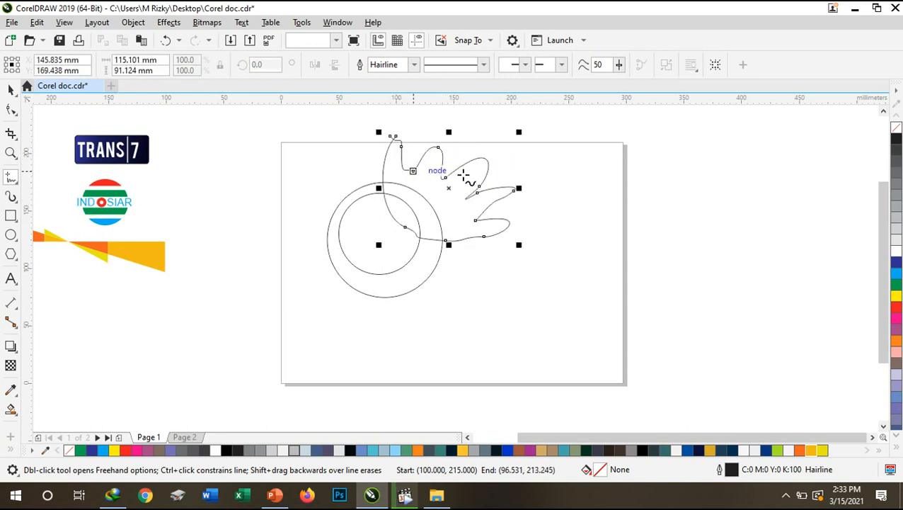
key(Delete)
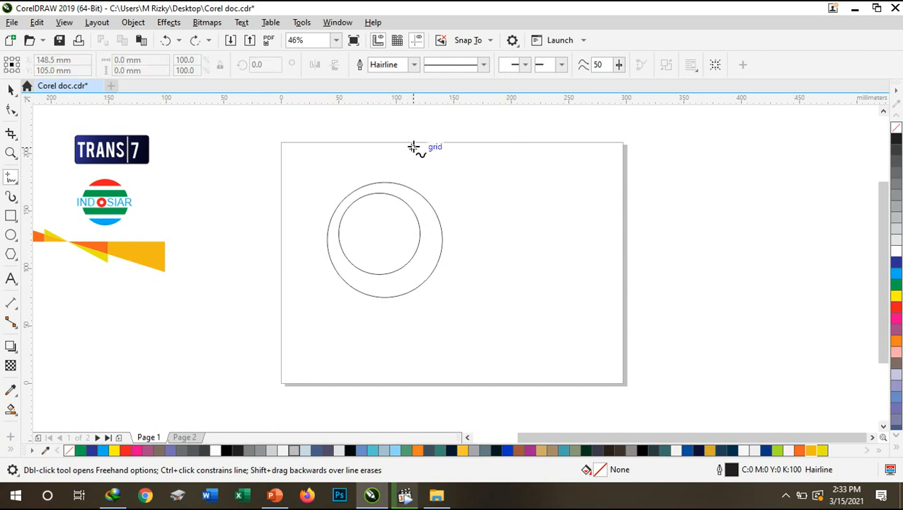
mouse_move(419, 145)
mouse_down()
mouse_move(394, 219)
mouse_move(398, 234)
mouse_move(467, 258)
mouse_move(497, 251)
mouse_move(508, 242)
mouse_move(467, 238)
mouse_move(502, 224)
mouse_move(508, 210)
mouse_move(462, 210)
mouse_move(496, 188)
mouse_move(480, 177)
mouse_move(443, 188)
mouse_move(482, 153)
mouse_move(474, 145)
mouse_move(431, 166)
mouse_move(418, 141)
mouse_up()
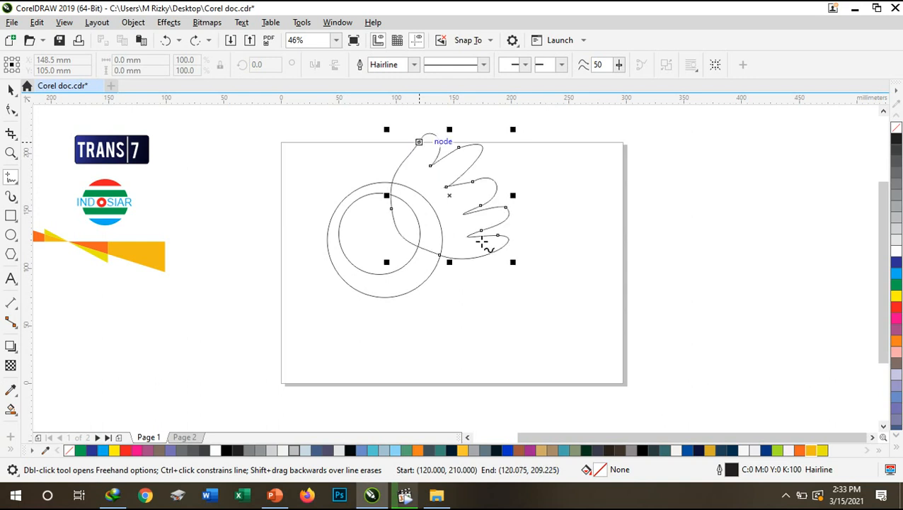
- Move the hand outline slightly down and to the right, and compare its placement with the Telkom slide
click(10, 89)
click(235, 172)
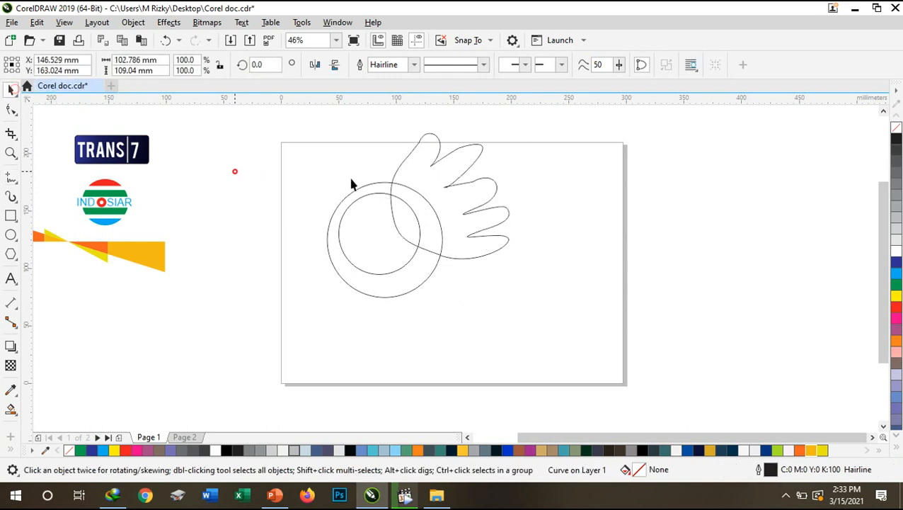
click(445, 187)
click(281, 153)
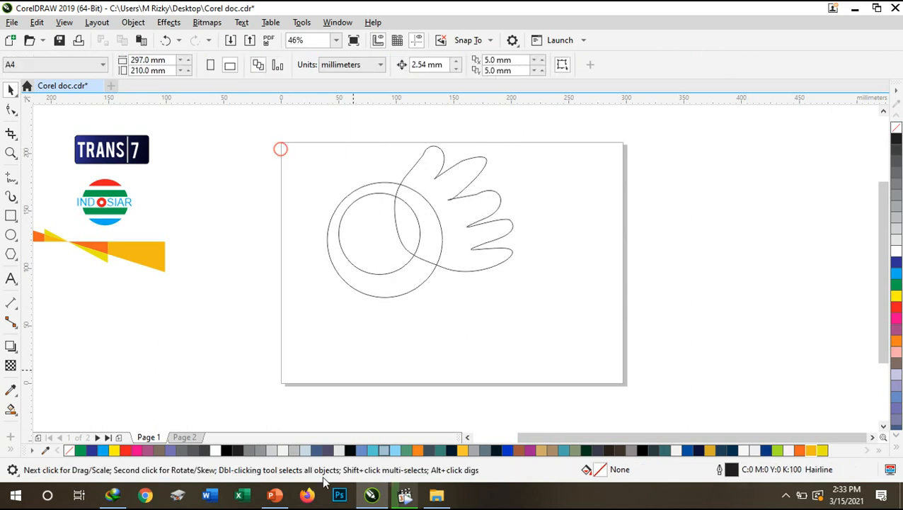
click(275, 494)
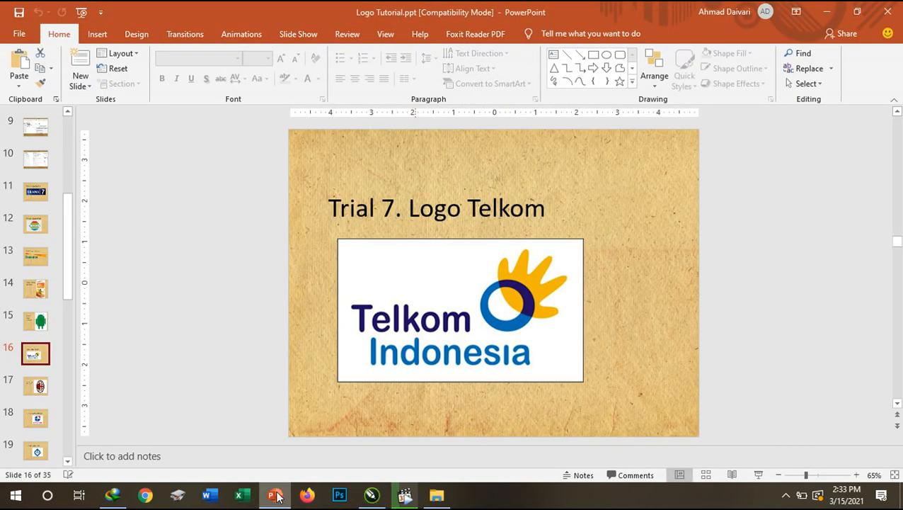
click(373, 496)
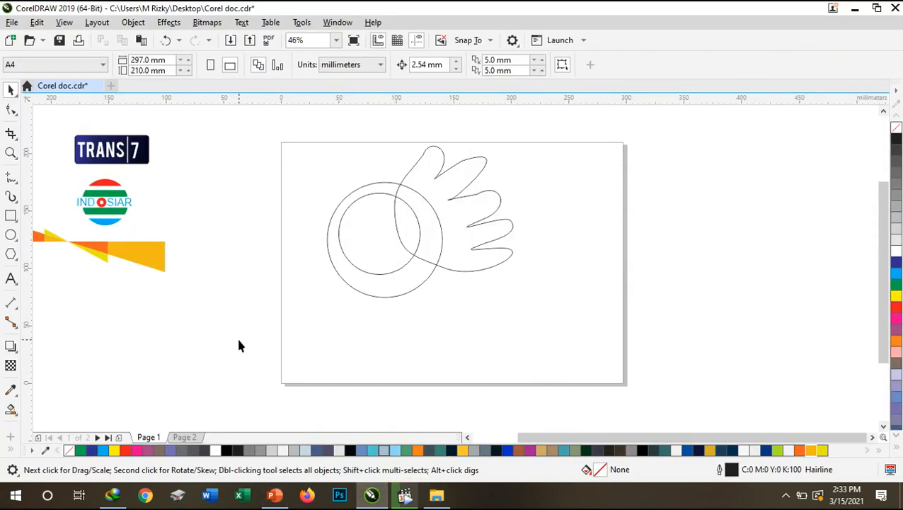
- Check the Telkom slide and use Smart Fill to colour the hand outside the ring and its part inside the inner circle yellow (C12 M0 Y100 K0)
click(17, 416)
click(45, 424)
click(275, 495)
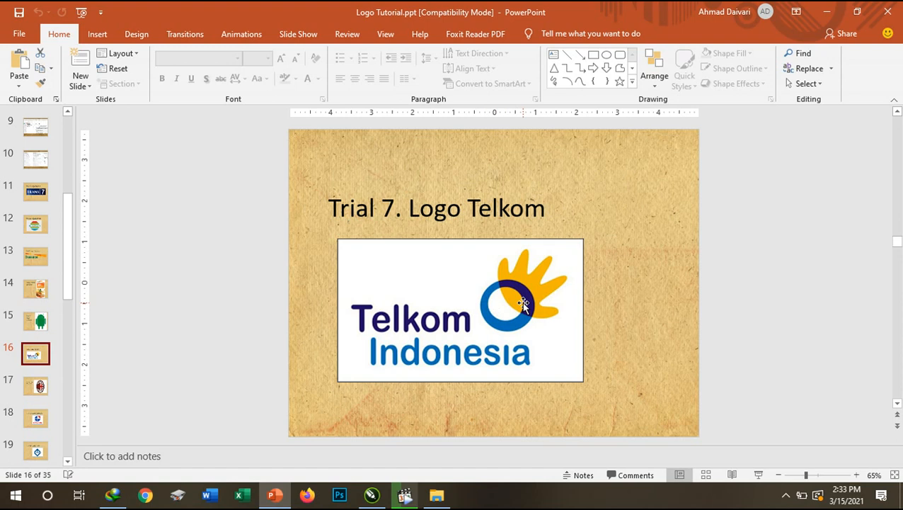
click(379, 499)
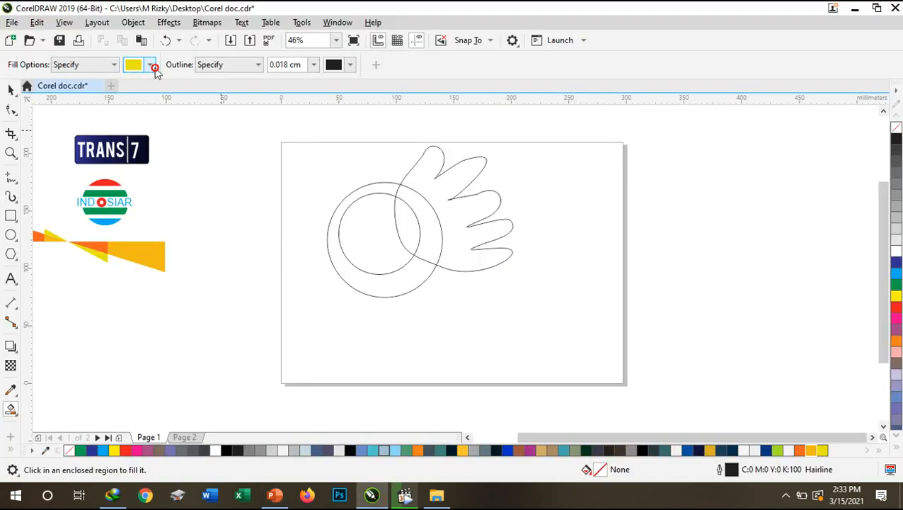
click(153, 65)
click(421, 182)
click(402, 220)
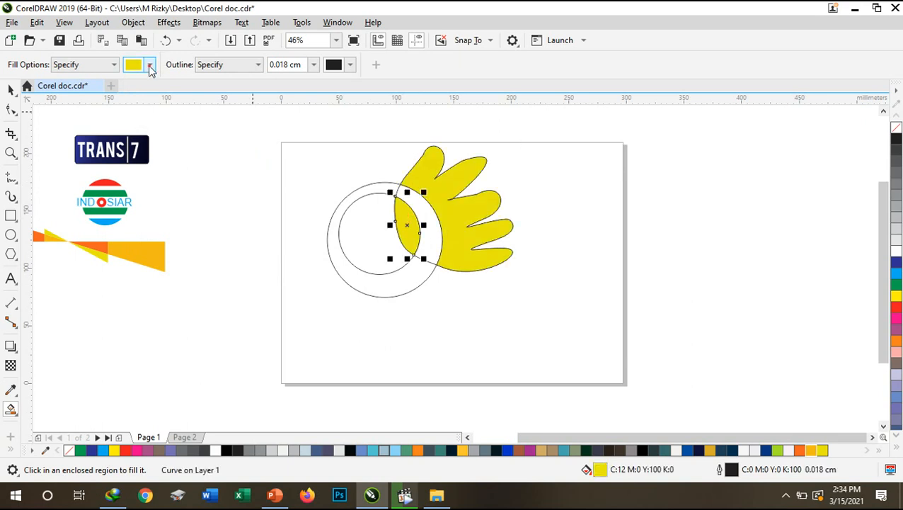
- Smart-fill the ring area outside the hand with light blue, C73 M16 Y0 K0
click(149, 65)
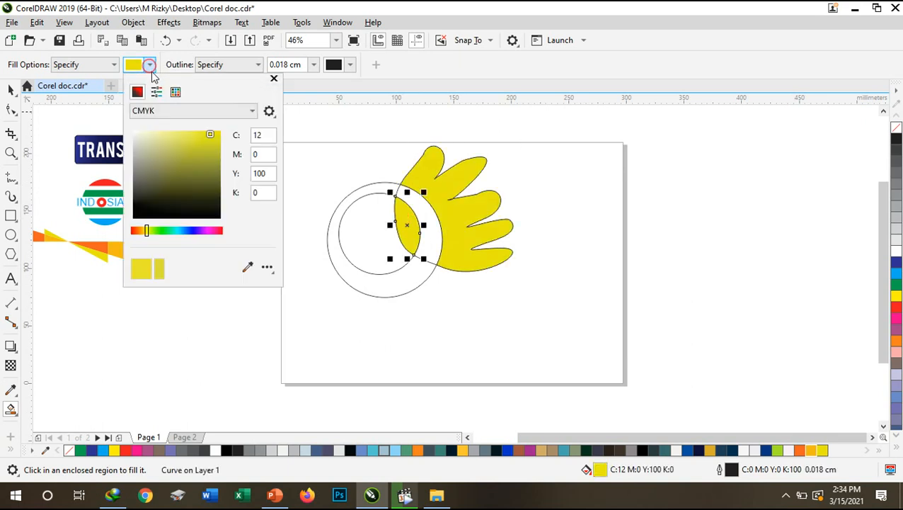
click(183, 231)
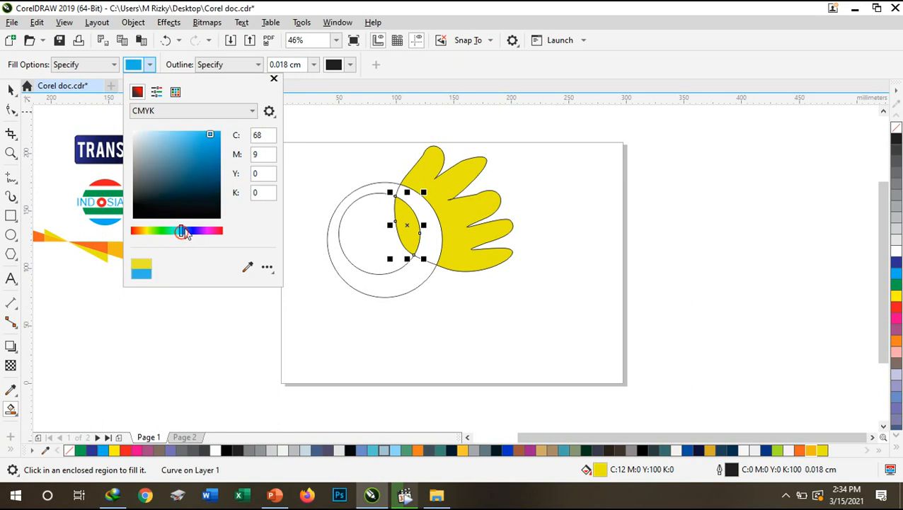
click(219, 143)
click(376, 290)
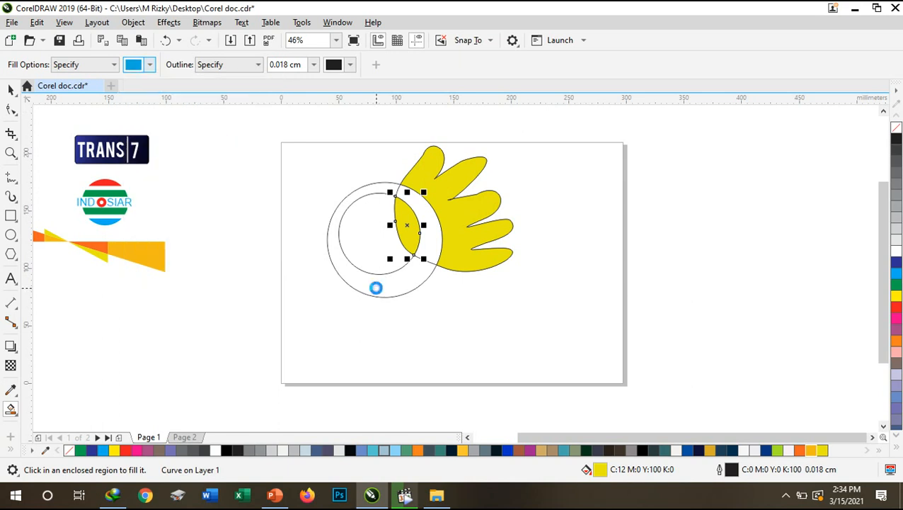
click(376, 288)
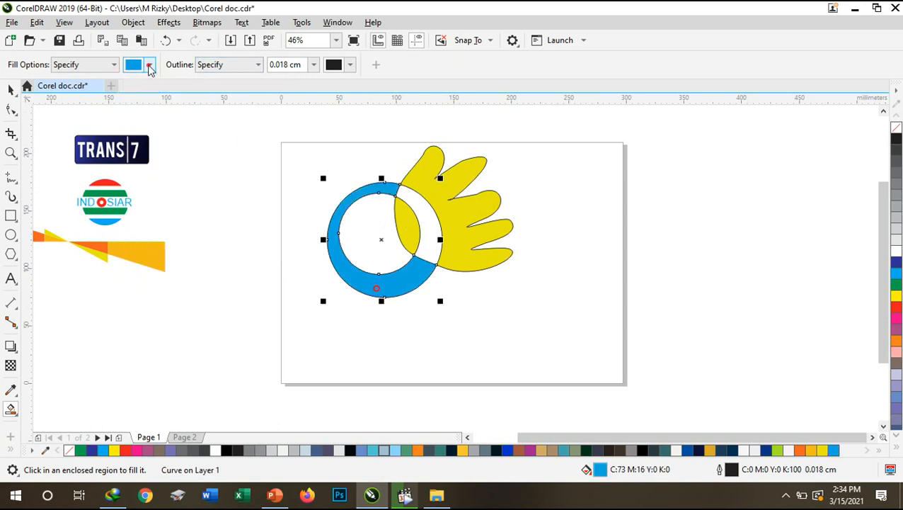
- Smart-fill the area where the hand overlaps the ring with dark blue, C100 M72 Y43 K44
click(149, 65)
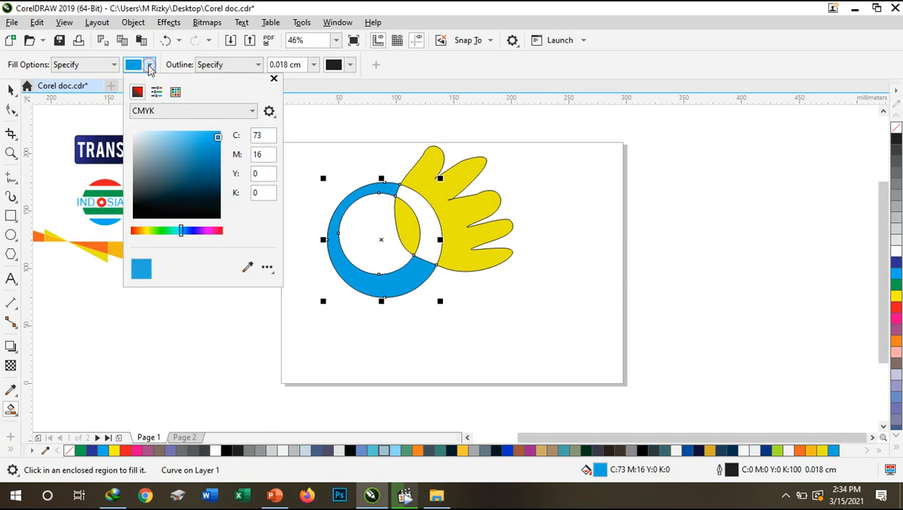
click(215, 187)
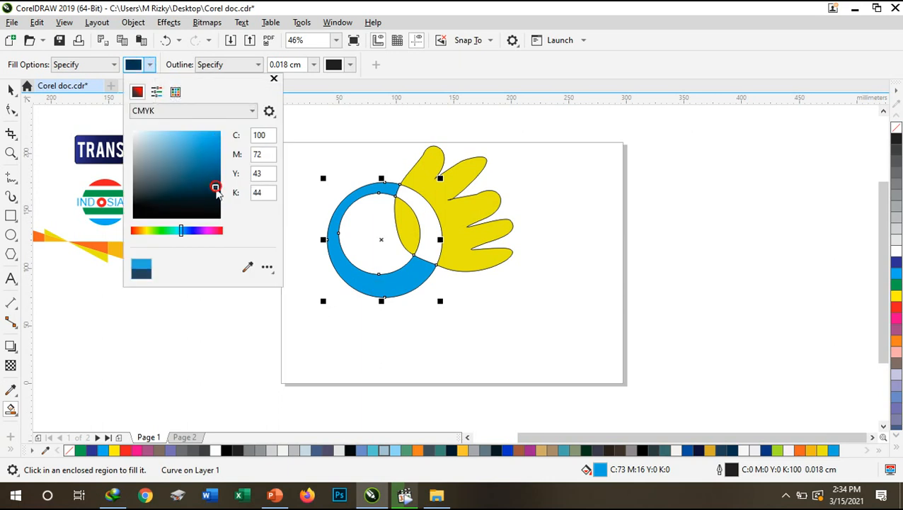
click(426, 240)
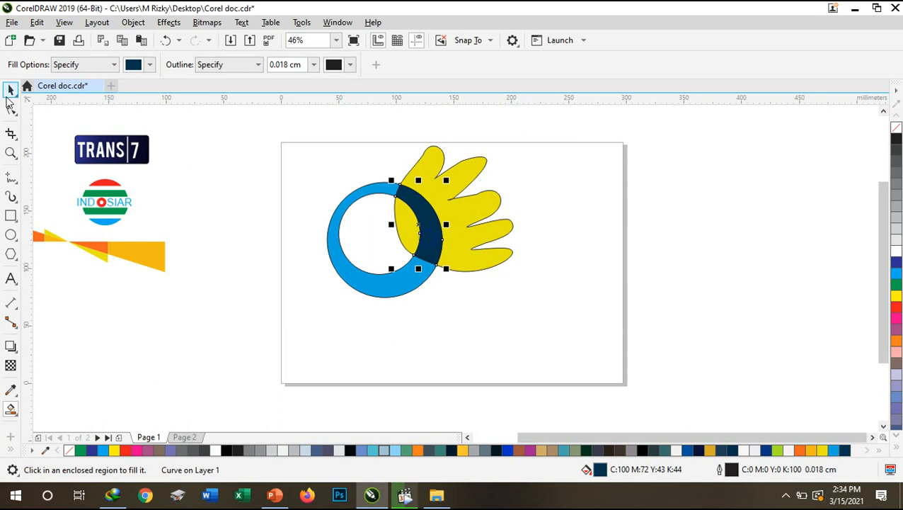
- Remove the outlines from all Telkom logo shapes, reduce them to about 112.2 by 91.5 mm, and place them off the page below the Danamon logo
click(11, 90)
drag(273, 126, 602, 358)
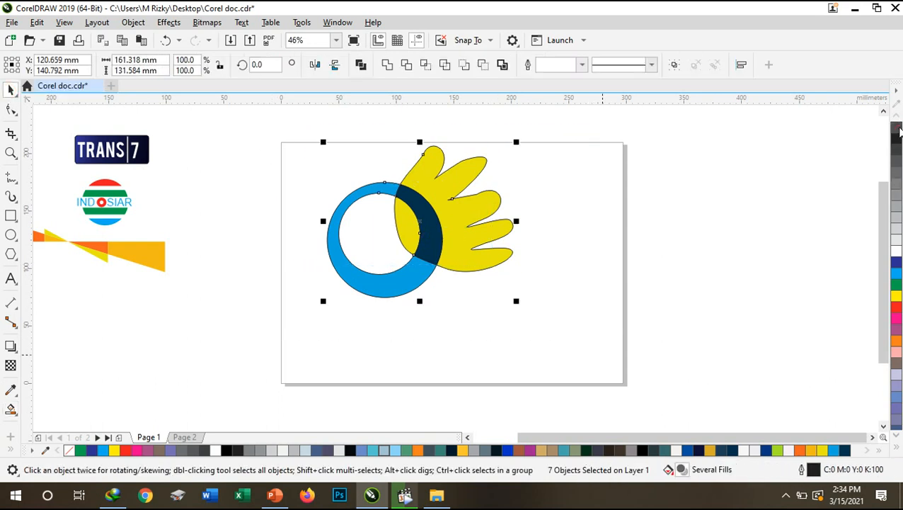
drag(516, 301, 473, 266)
drag(407, 213, 129, 340)
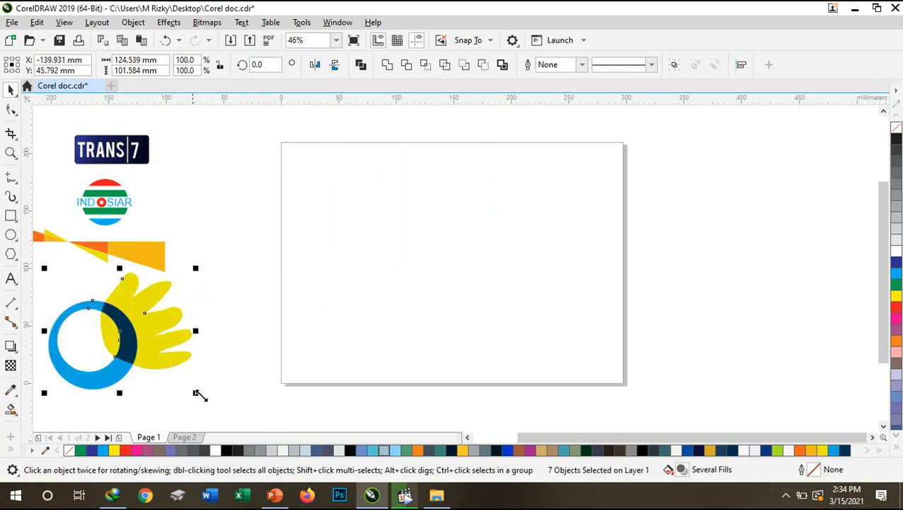
drag(193, 394, 177, 394)
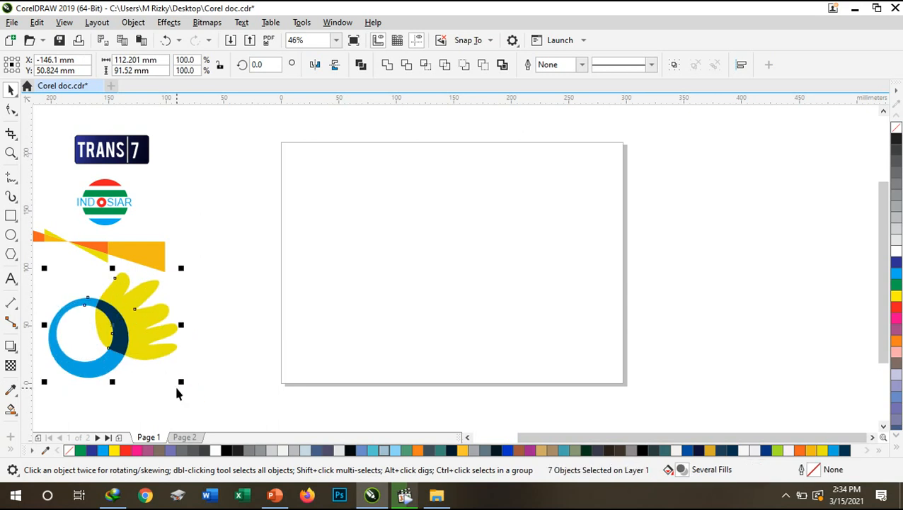
- Switch to PowerPoint and view the Trial 8 AC Milan logo slide
click(273, 496)
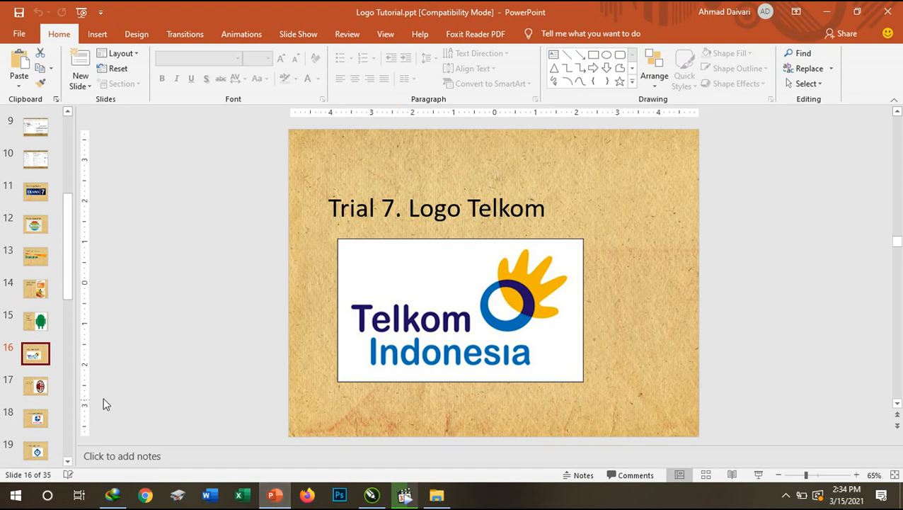
click(39, 388)
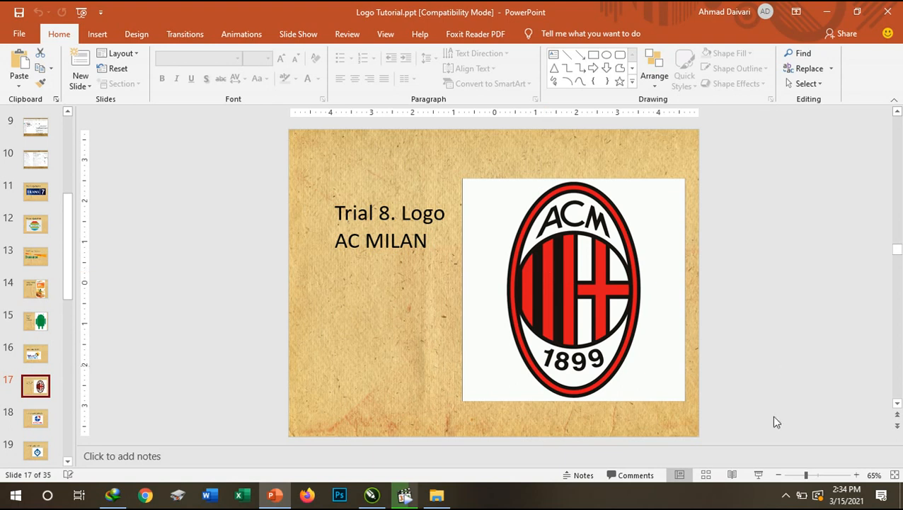
click(785, 495)
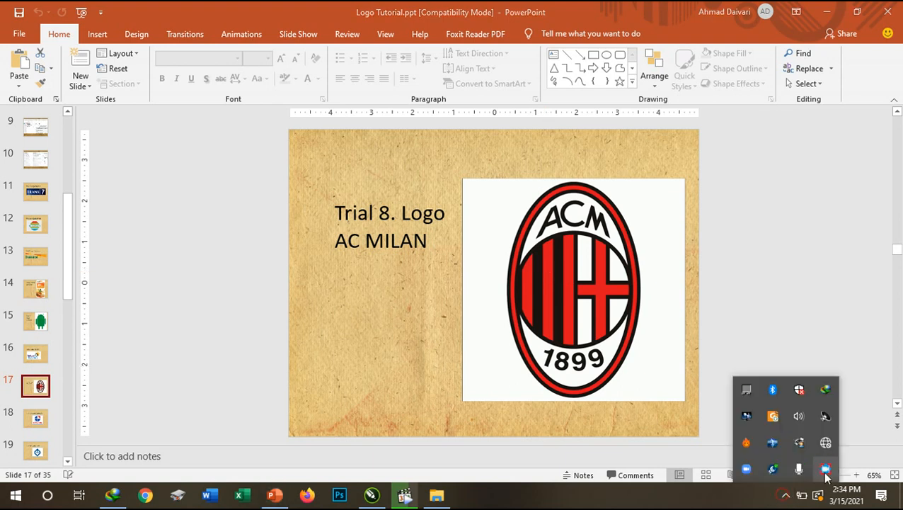
right_click(823, 470)
click(842, 423)
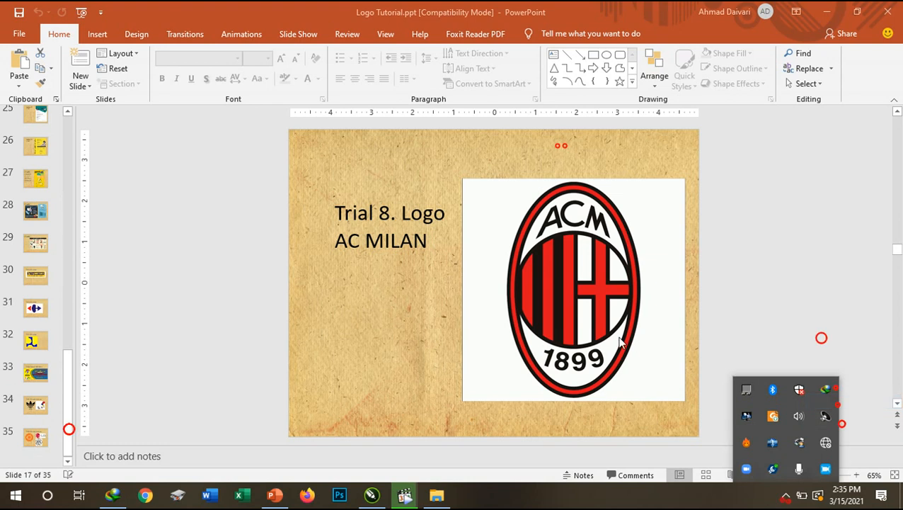
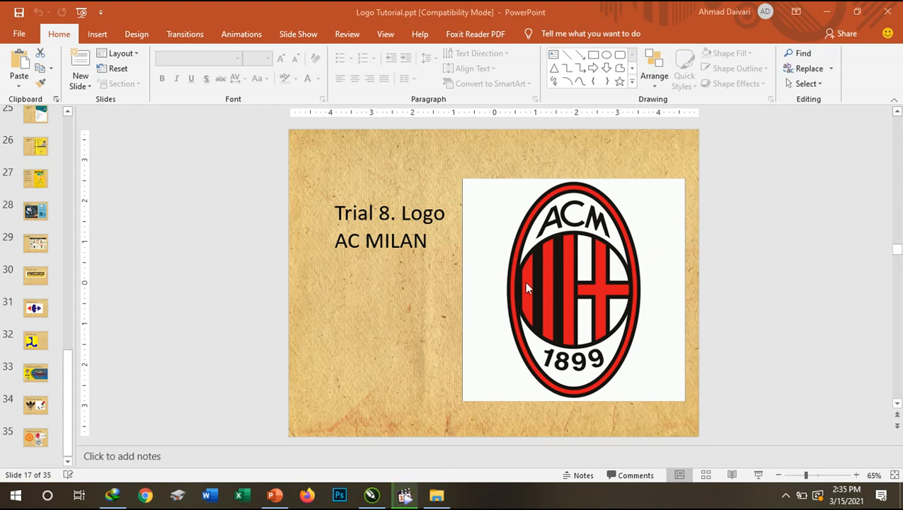
- Return to CorelDRAW, draw a 135 by 230 mm upright ellipse right of the page centre, and check it against the AC Milan slide
click(371, 494)
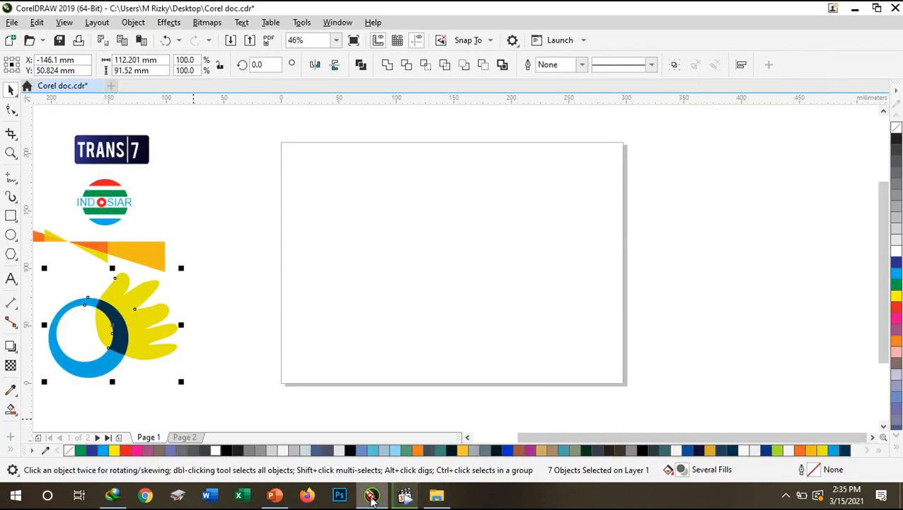
click(11, 235)
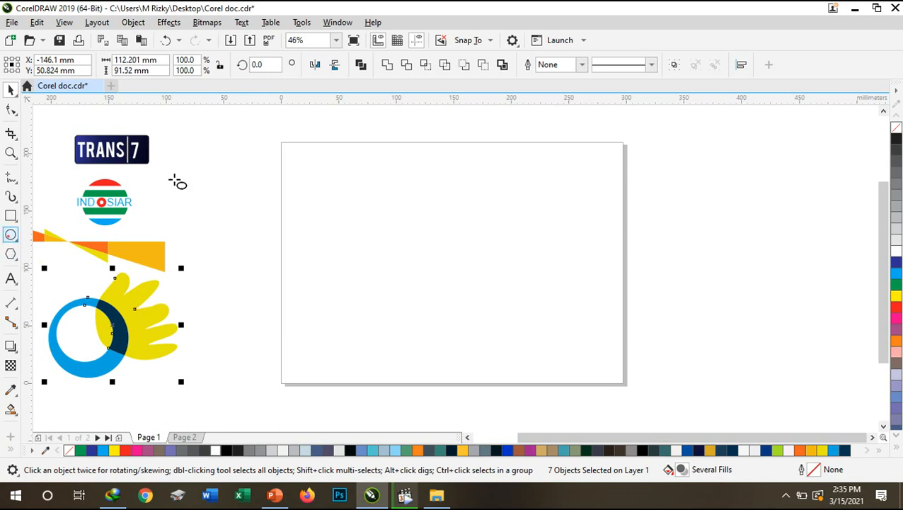
drag(421, 135, 578, 397)
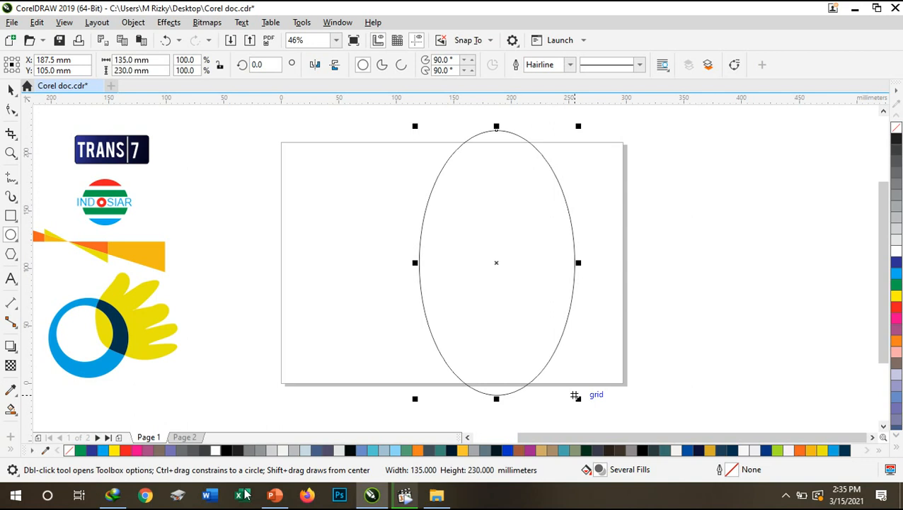
click(274, 497)
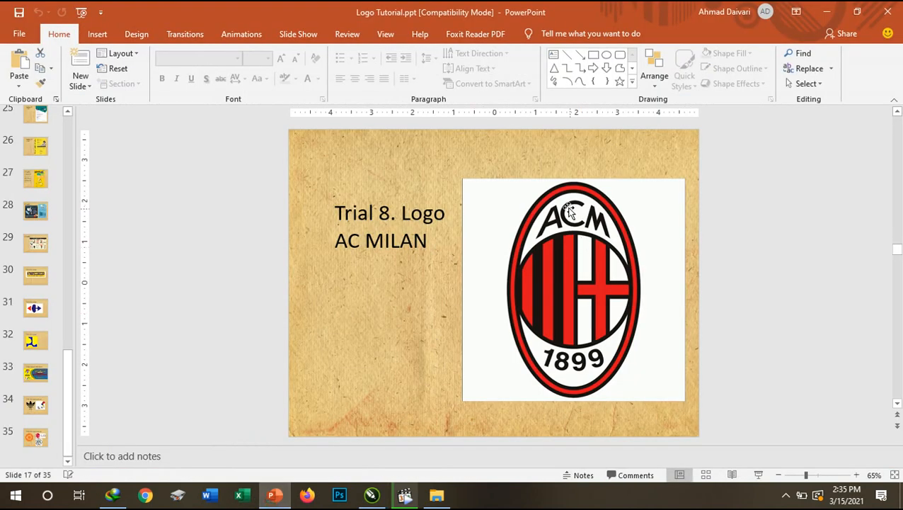
click(368, 496)
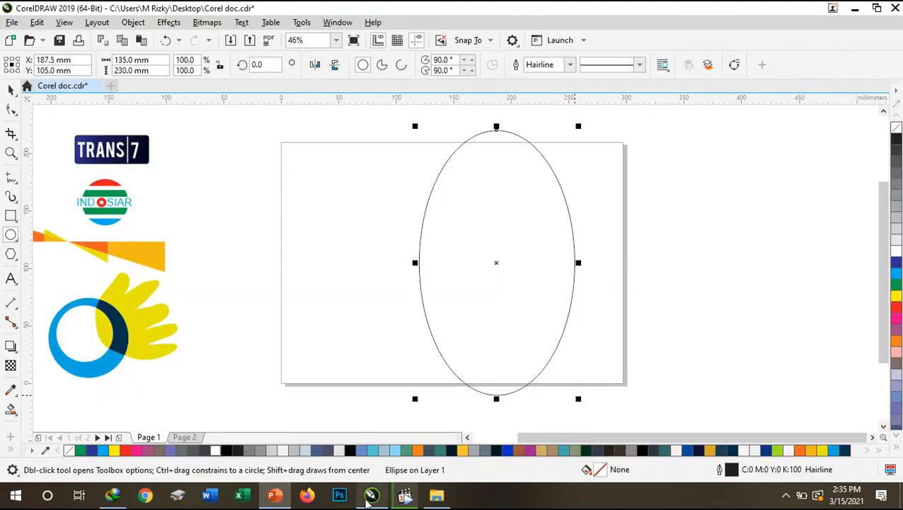
- Duplicate the upright ellipse, shrink the copy proportionally to about 126.6 by 215.7 mm, and centre it inside the original
click(11, 88)
key(ctrl+d)
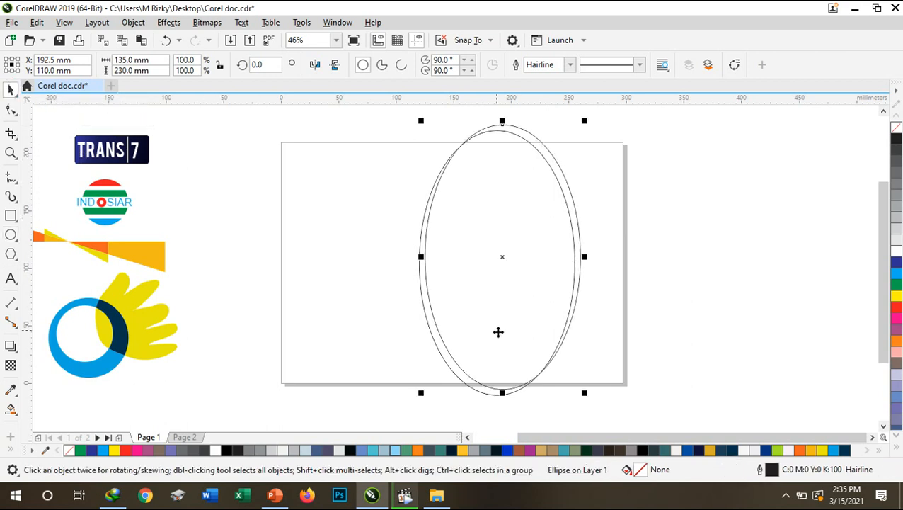
drag(584, 395, 578, 383)
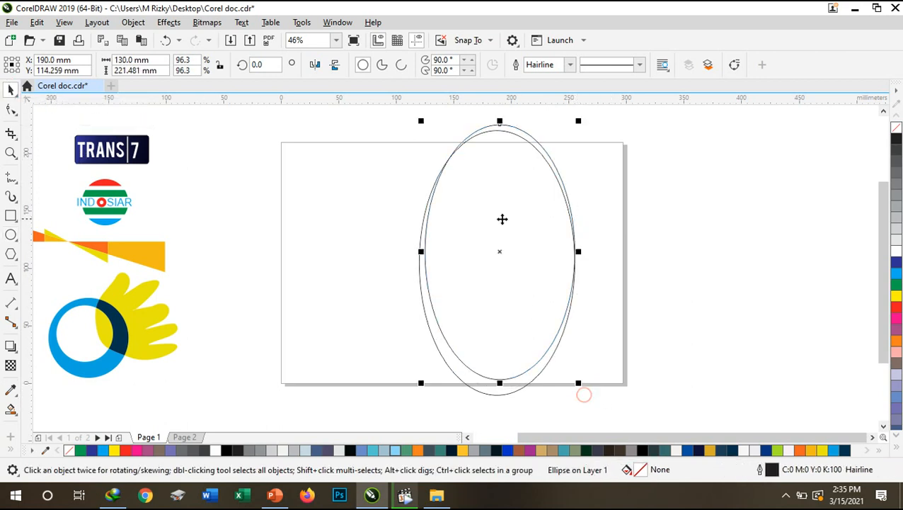
drag(499, 254, 496, 260)
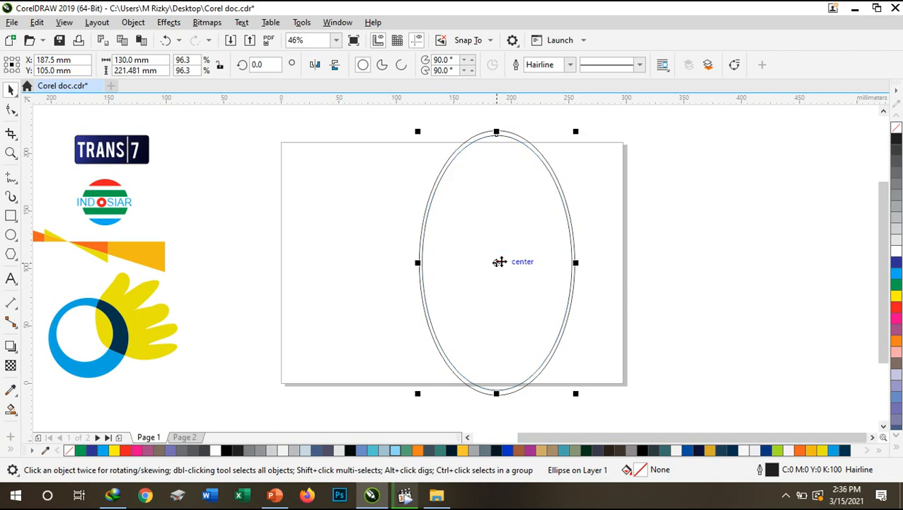
drag(573, 131, 573, 134)
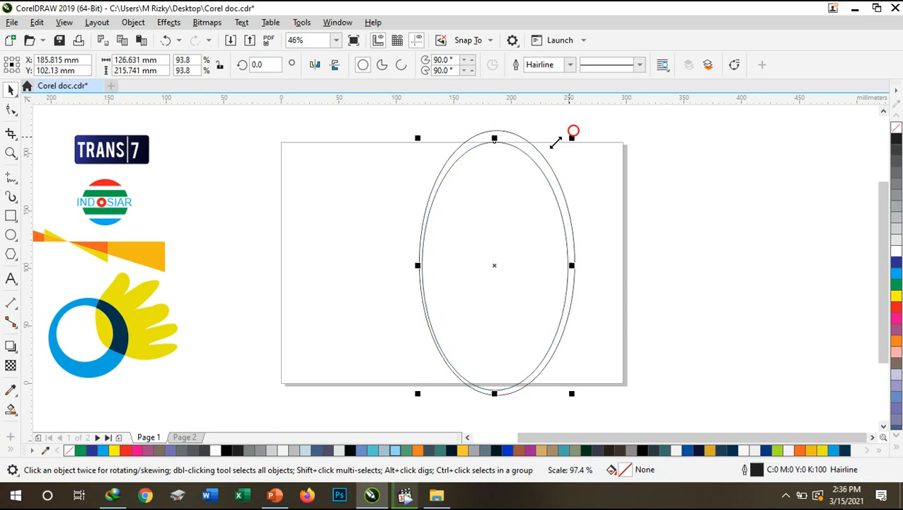
drag(414, 123, 397, 124)
drag(615, 351, 631, 429)
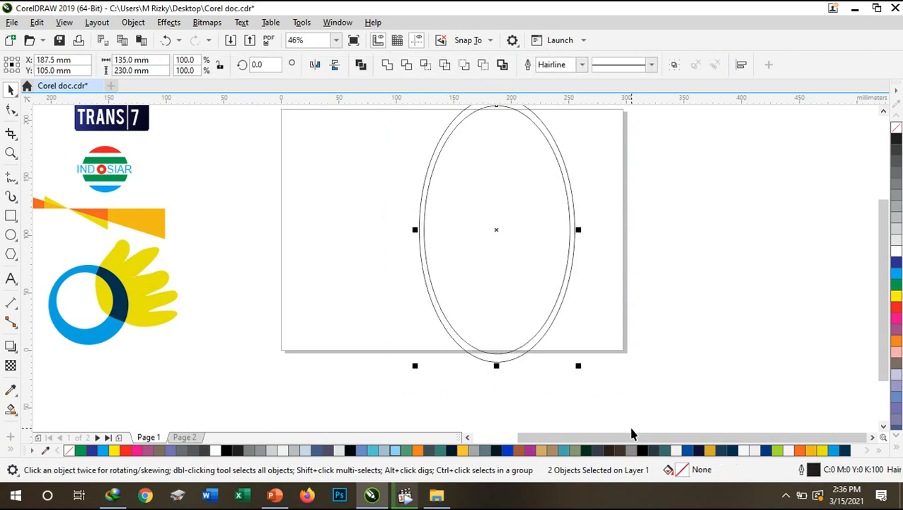
- Set the outline width of both ellipses to 0.25 cm
drag(888, 327, 882, 312)
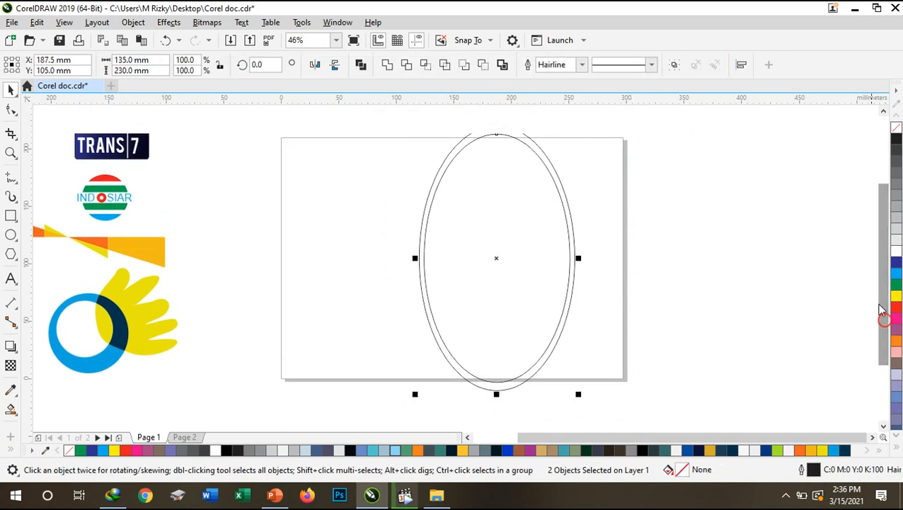
click(579, 66)
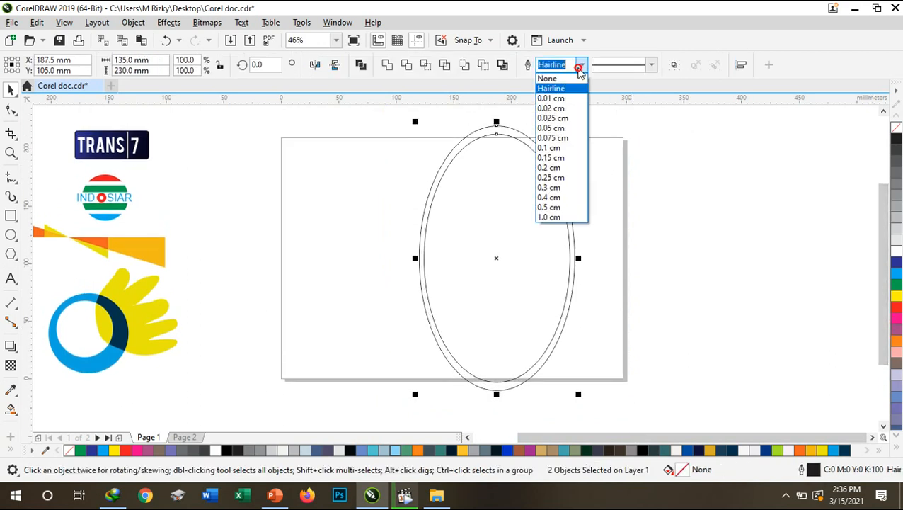
click(548, 177)
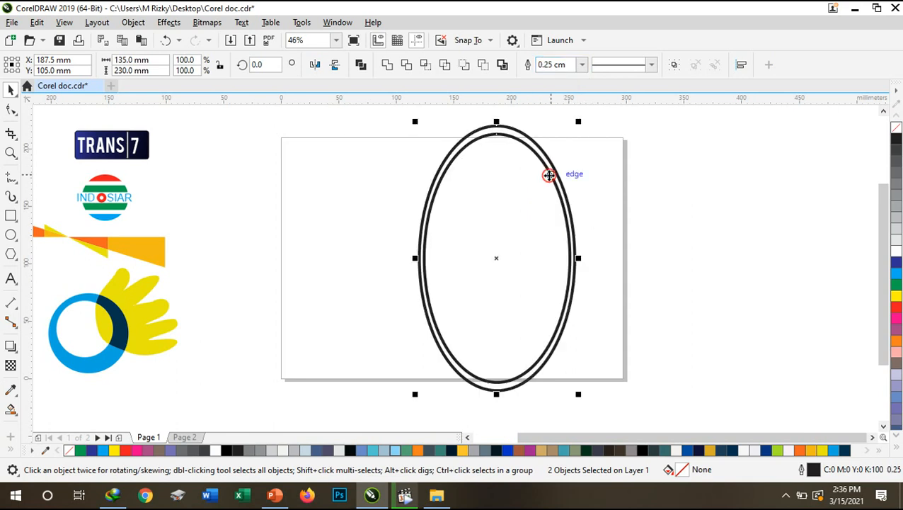
click(628, 172)
- Narrow the inner ellipse slightly from its left side and re-centre it horizontally within the outer ellipse
click(508, 206)
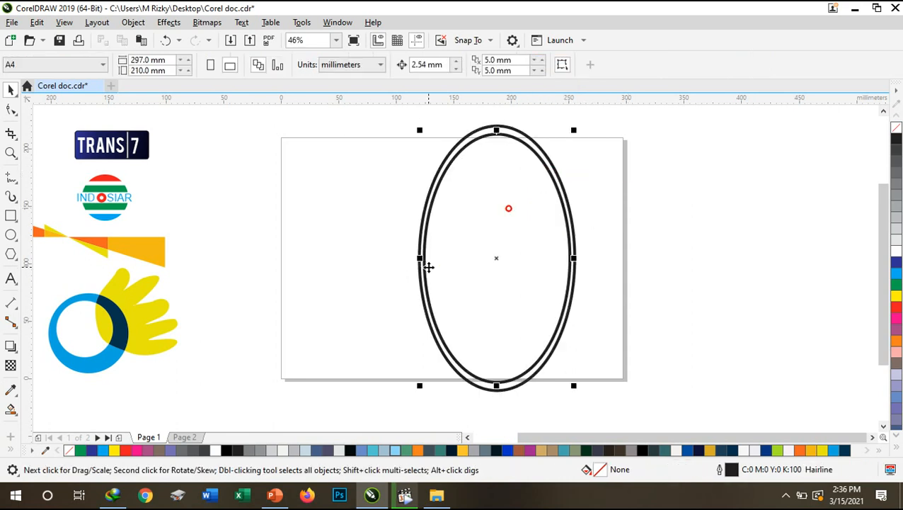
drag(419, 258, 430, 259)
click(392, 162)
drag(394, 119, 615, 399)
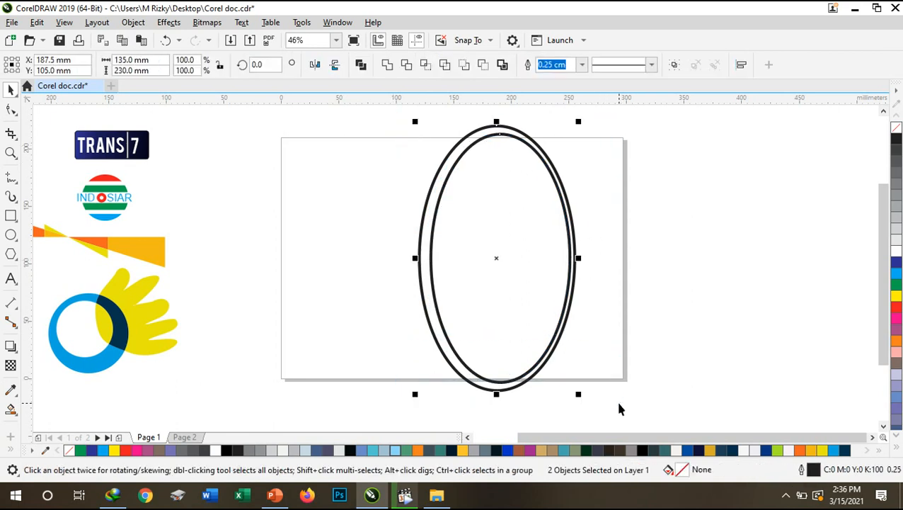
key(c)
click(618, 403)
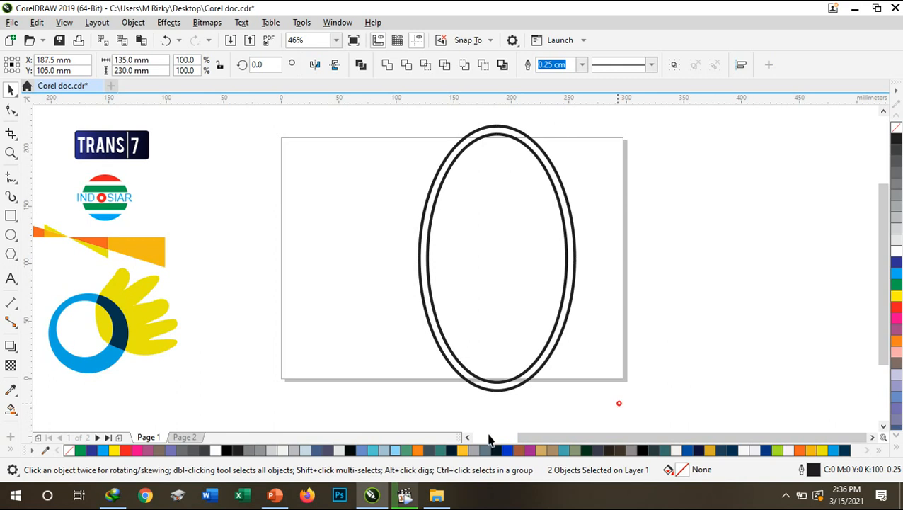
- Check the AC Milan slide in PowerPoint, and back in CorelDRAW fill the outer ellipse red and the inner ellipse white
click(274, 495)
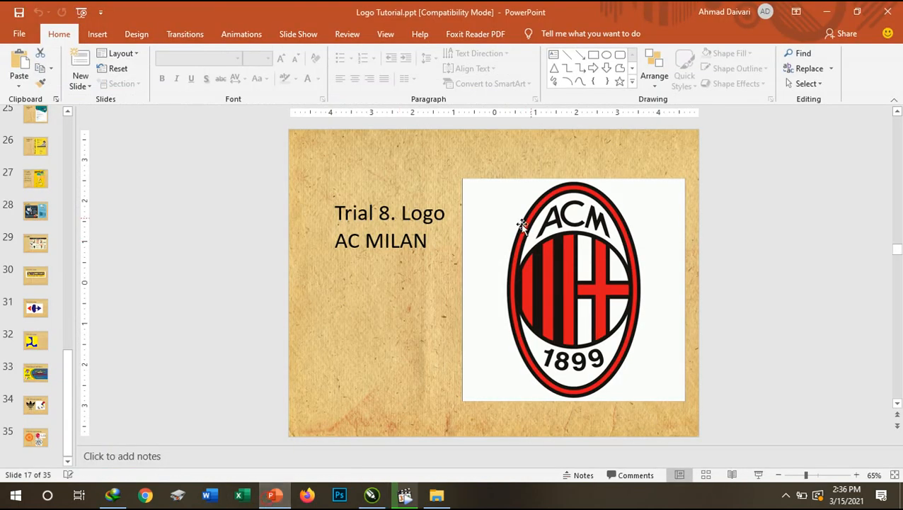
click(375, 495)
click(496, 391)
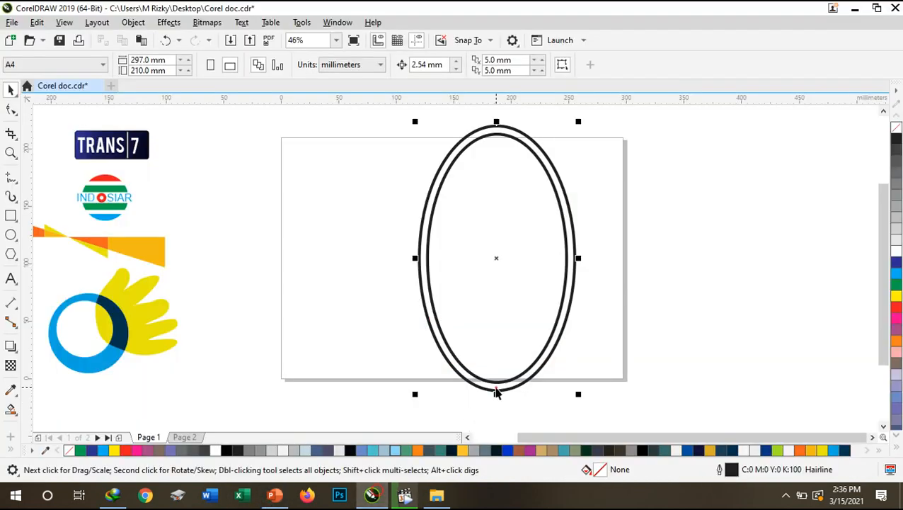
click(896, 306)
click(564, 268)
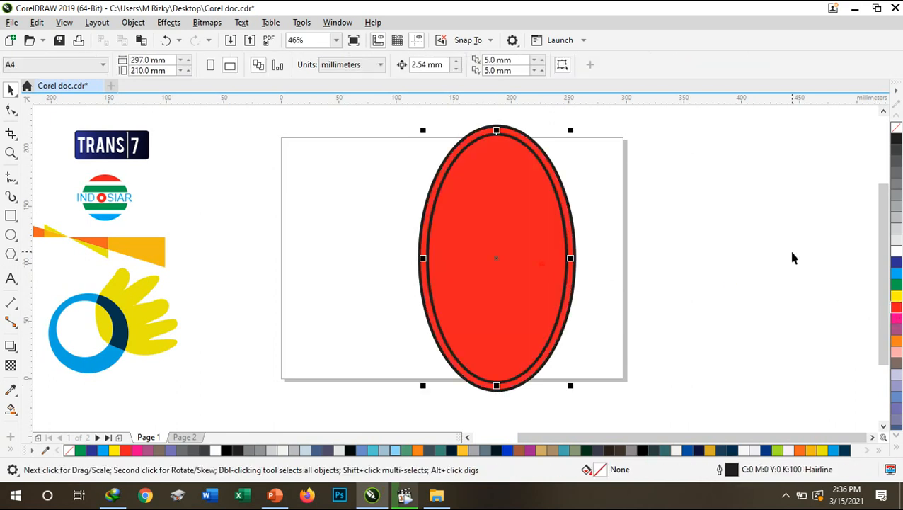
click(896, 250)
click(736, 236)
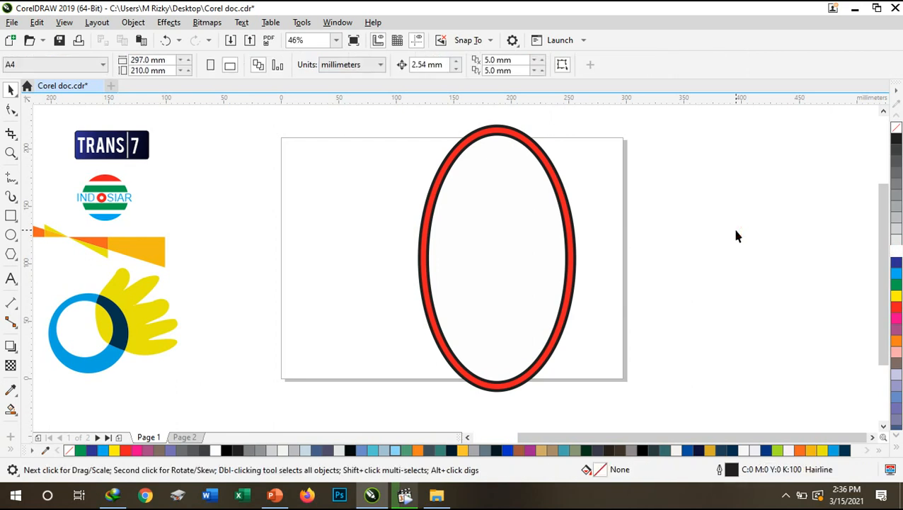
- Check the AC Milan slide in PowerPoint, and back in CorelDRAW draw a circle of about 119.3 mm centred inside the ellipses
click(275, 495)
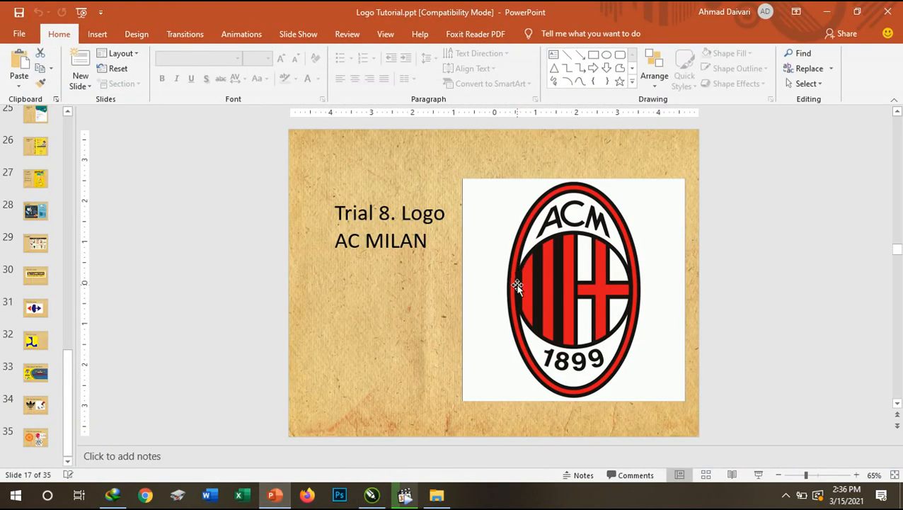
click(372, 495)
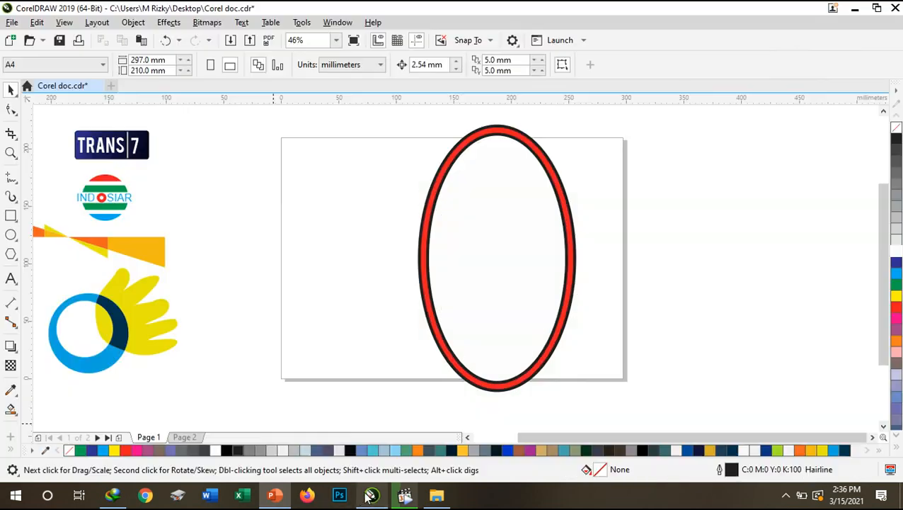
click(10, 234)
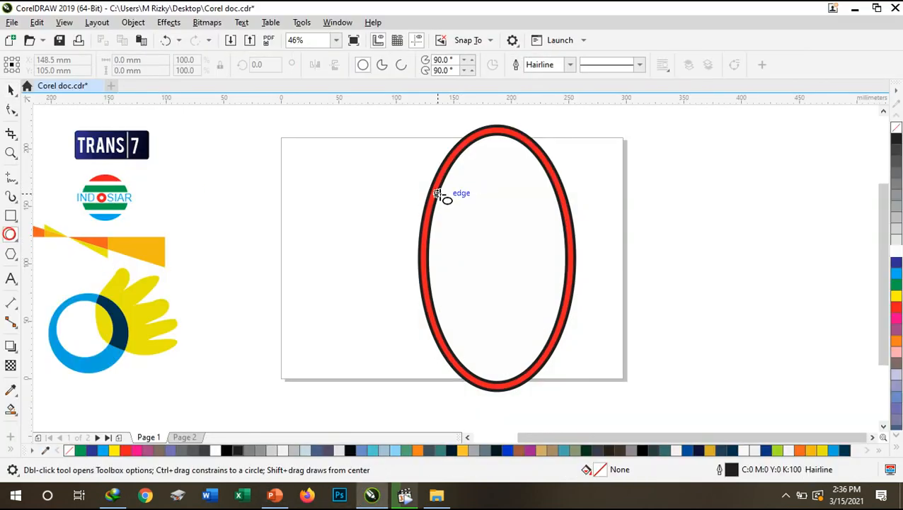
drag(437, 193, 576, 306)
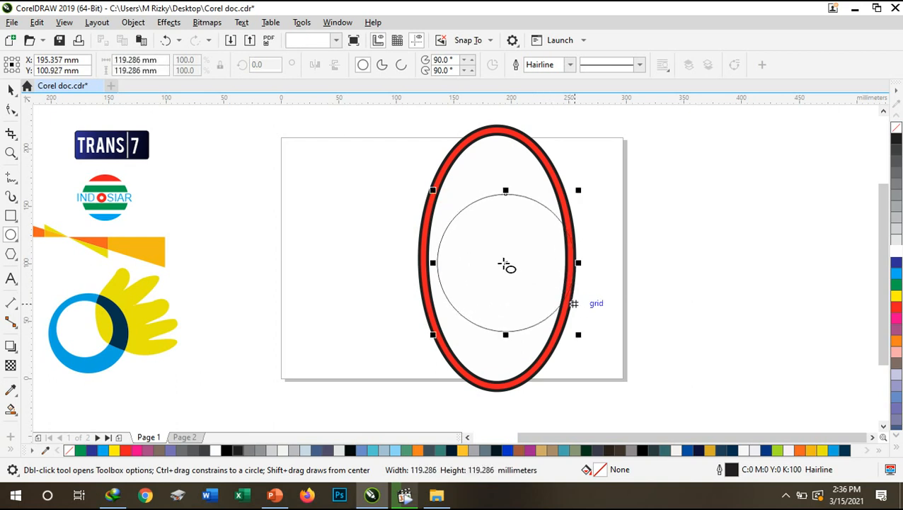
drag(500, 262, 496, 257)
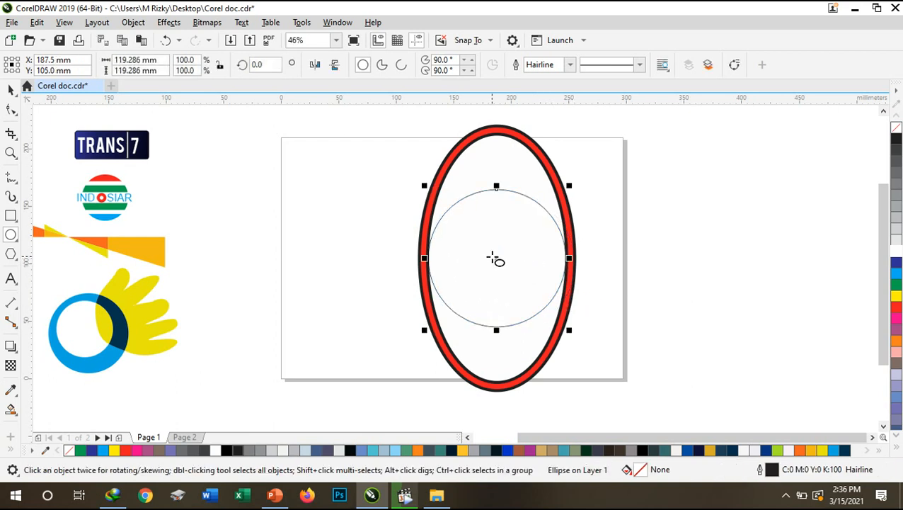
- Set the outline width of the central circle to 0.3 cm
click(569, 65)
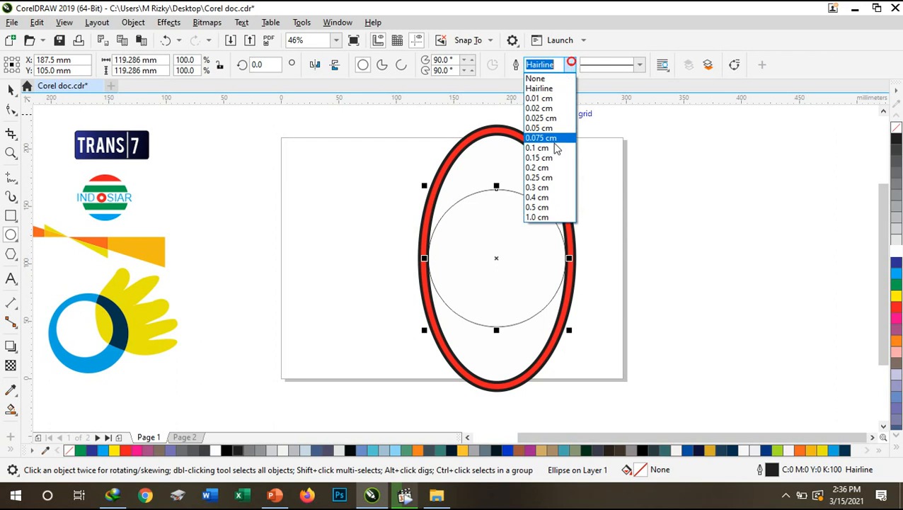
click(549, 176)
click(570, 65)
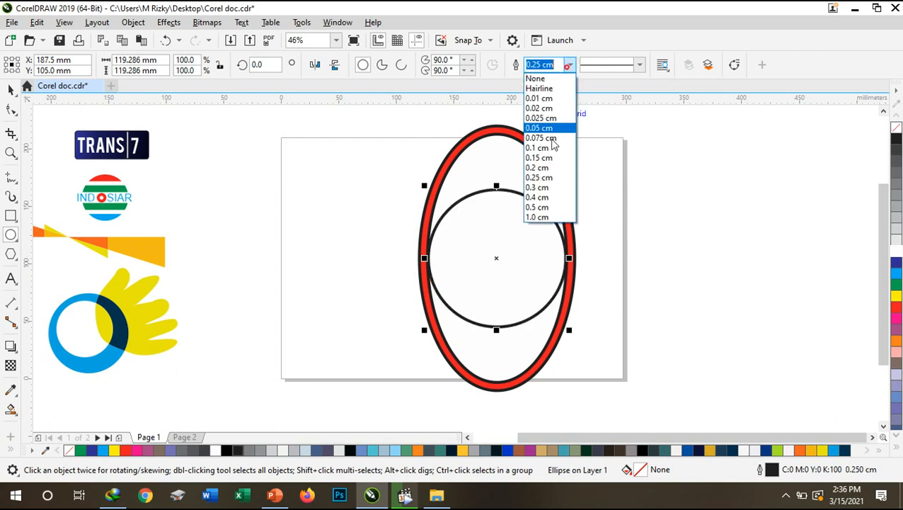
click(546, 188)
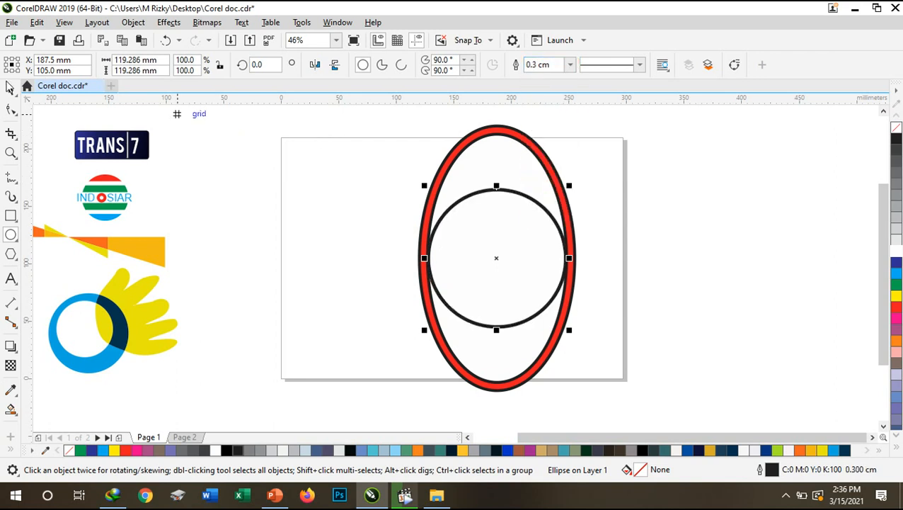
click(275, 192)
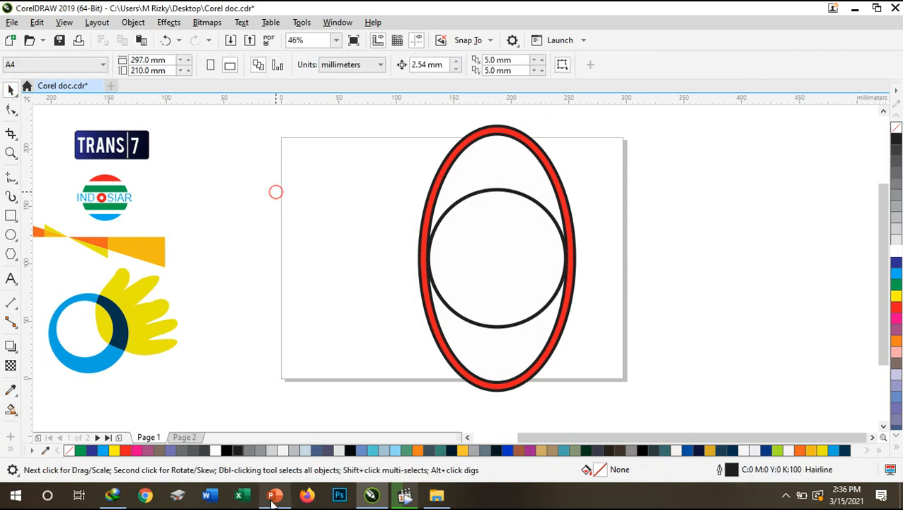
- Check the AC Milan slide in PowerPoint, and back in CorelDRAW draw an upright 10 by 155 mm rectangle left of the ellipses
click(275, 495)
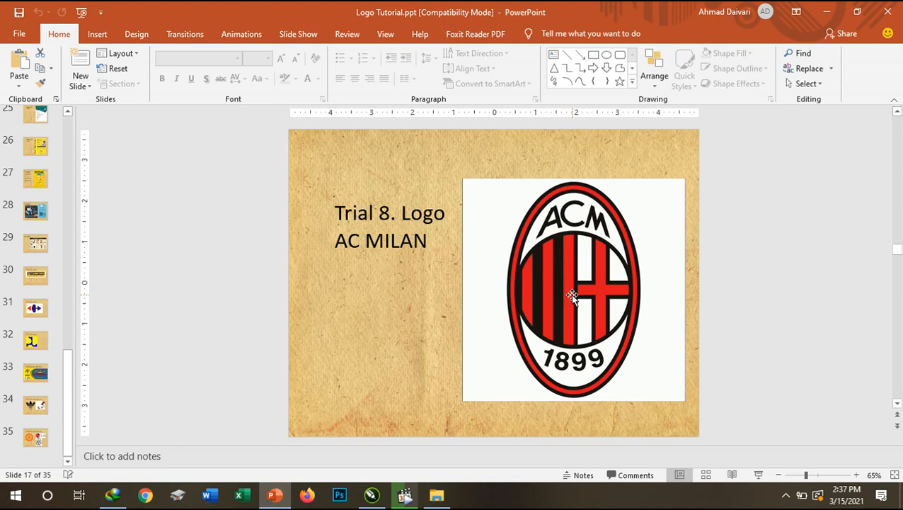
click(371, 494)
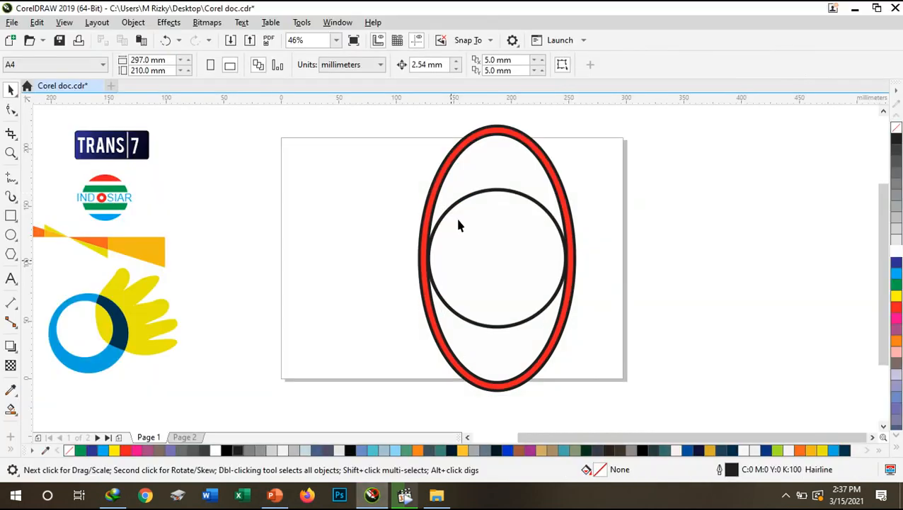
click(11, 214)
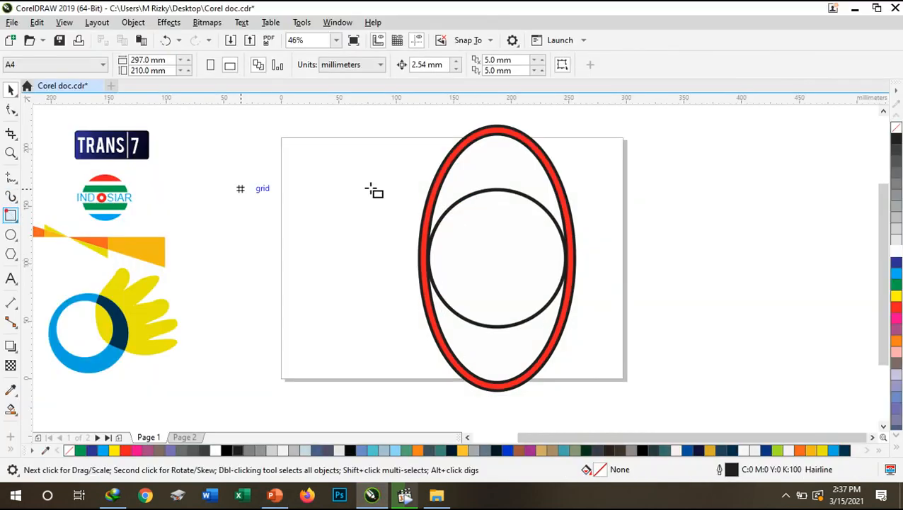
drag(368, 172, 379, 351)
- Fill the upright rectangle with red and set its outline width to 0.2 cm
click(896, 305)
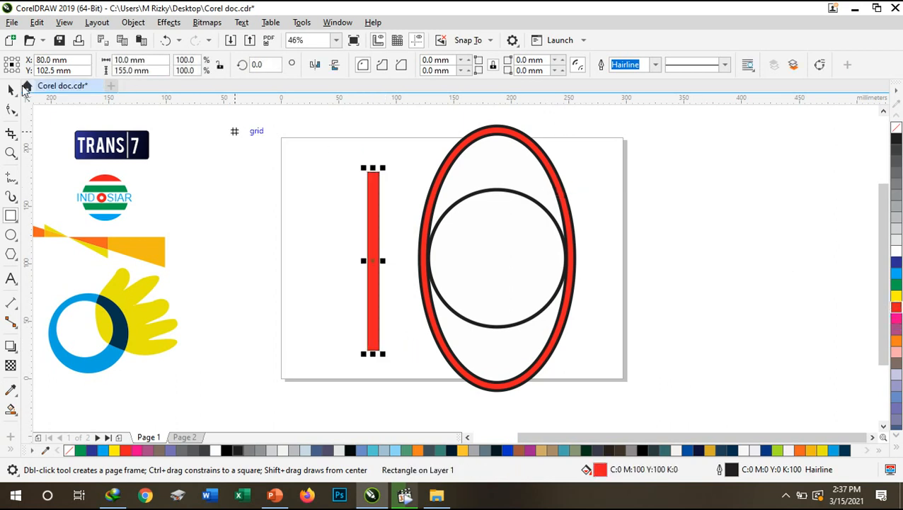
click(656, 65)
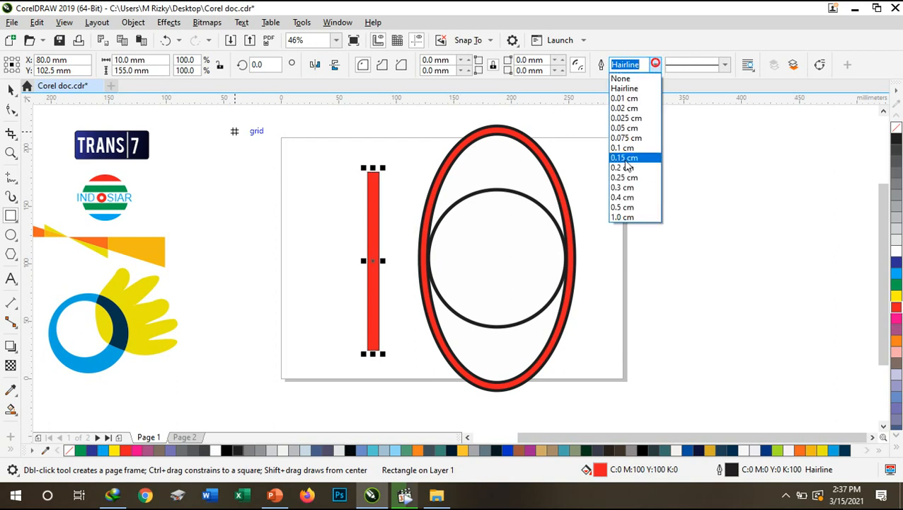
click(626, 165)
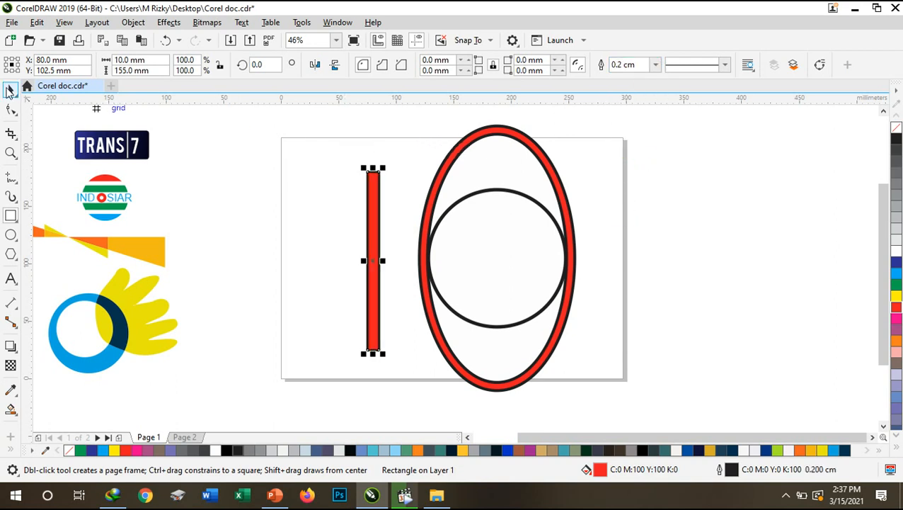
key(space)
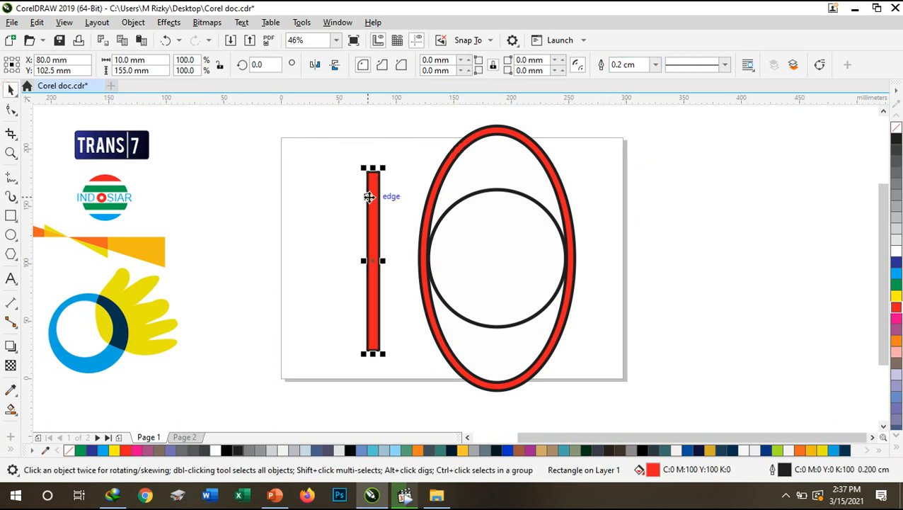
- PowerClip the red bar inside the central circle and open the clipped contents for editing
right_click(369, 198)
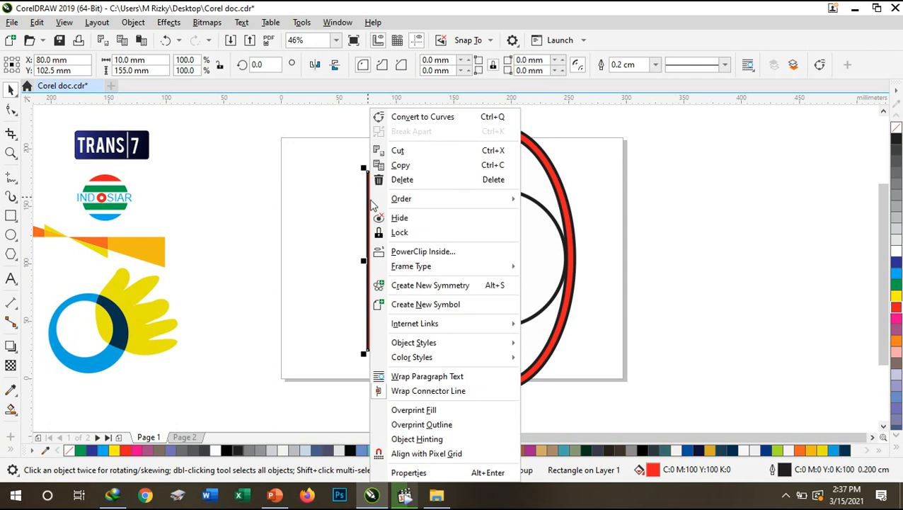
click(391, 251)
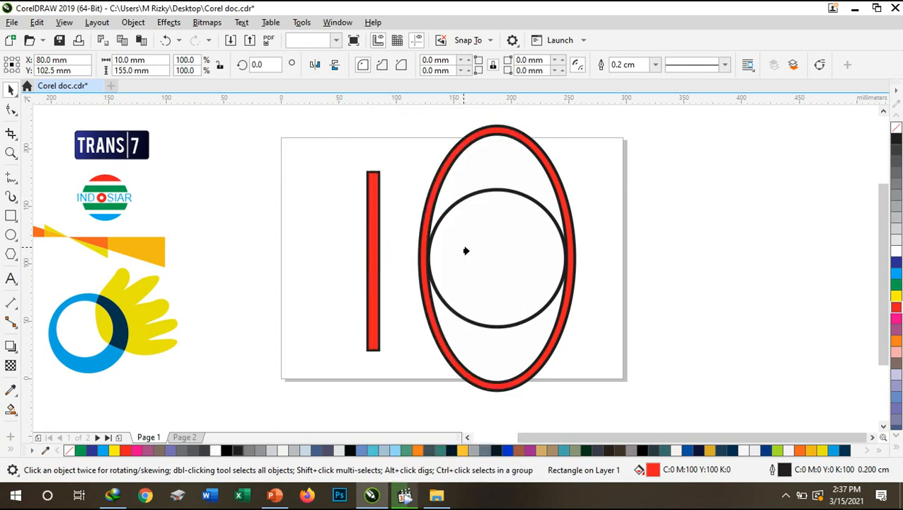
click(466, 250)
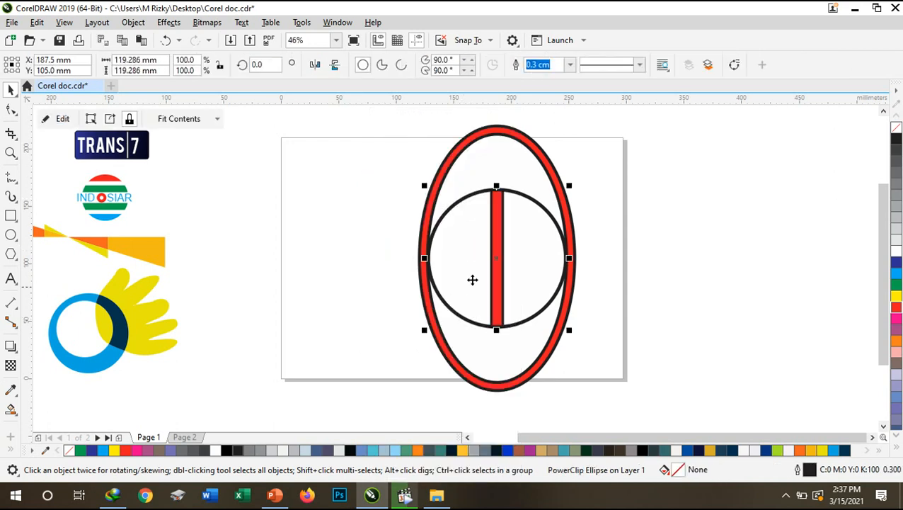
double_click(486, 266)
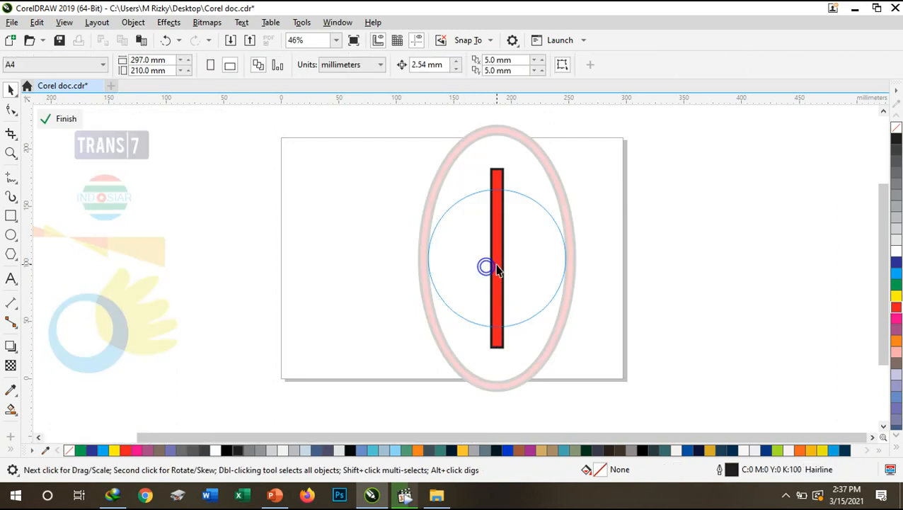
- Move the red bar to the central circle's left edge and compare it with the AC Milan slide in PowerPoint
drag(498, 269, 436, 261)
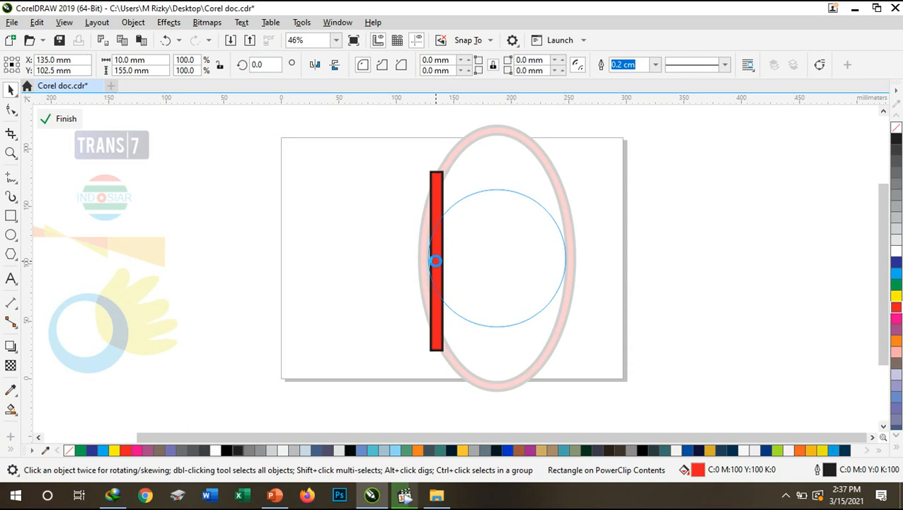
click(281, 496)
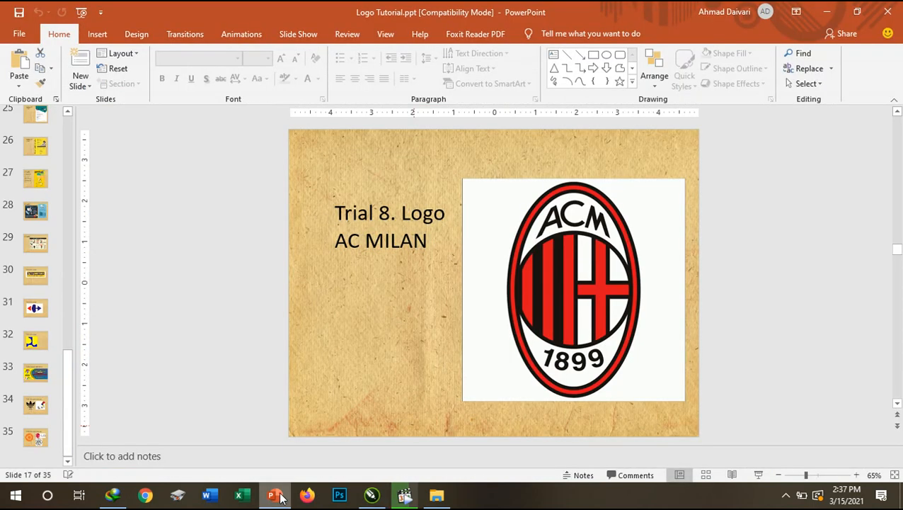
click(280, 496)
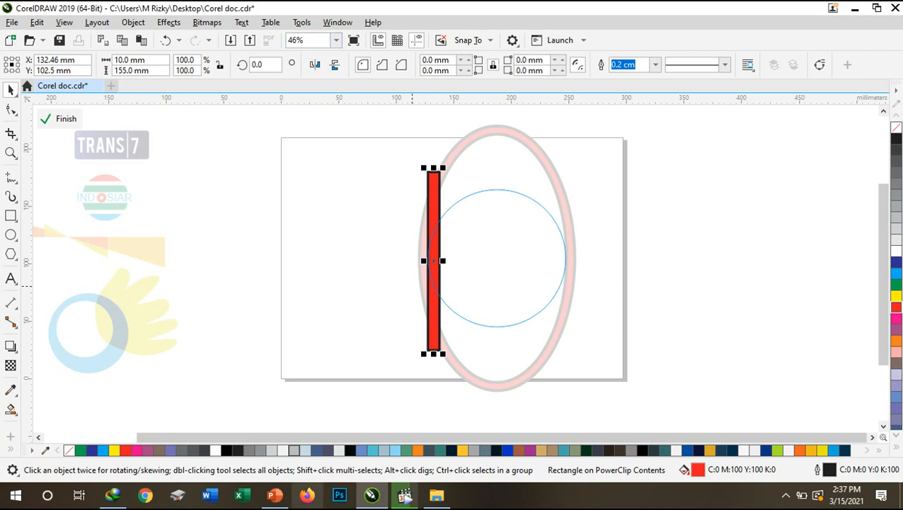
- Use Transform Position to place 4 side-by-side copies rightward from the red bar at 10 mm spacing, and delete a stray stacked copy
click(335, 25)
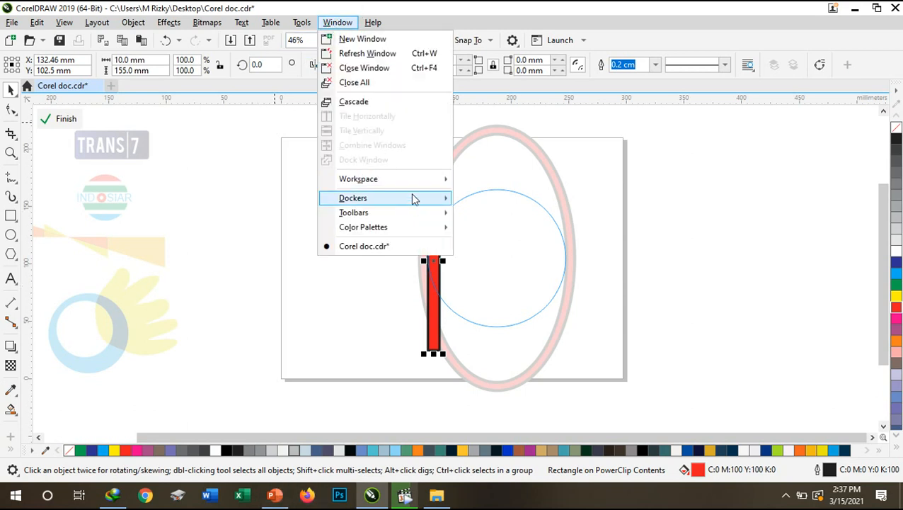
mouse_move(414, 199)
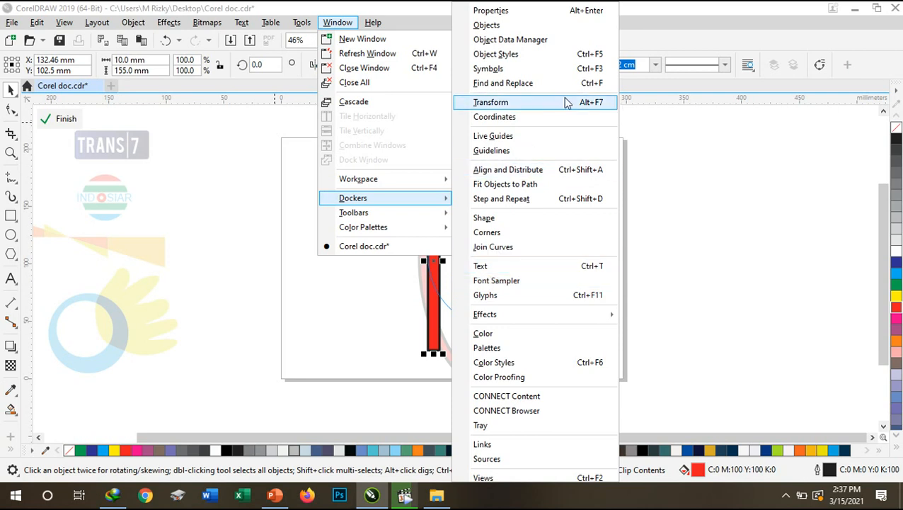
click(566, 103)
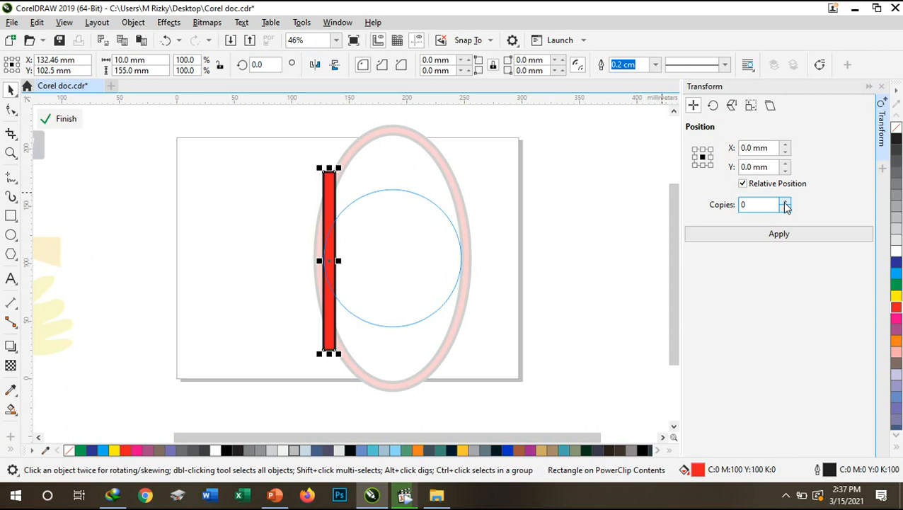
click(784, 202)
click(784, 202)
click(784, 203)
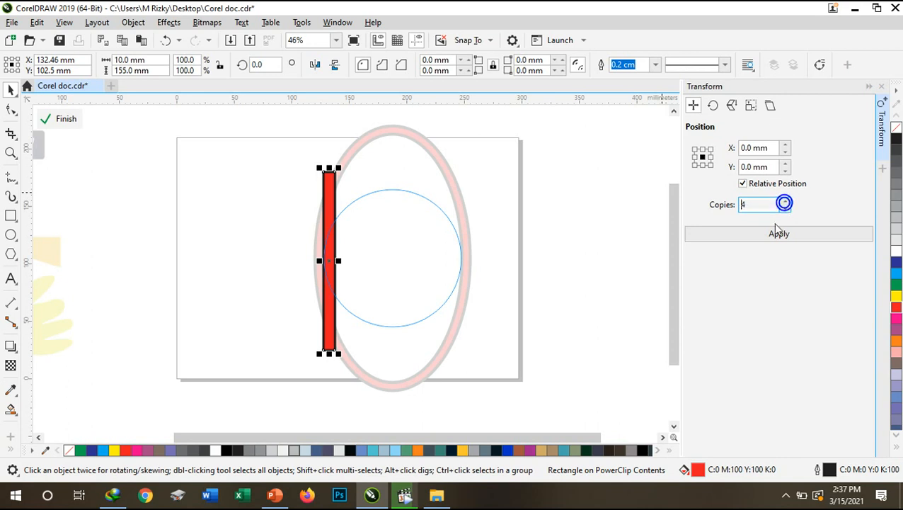
click(774, 234)
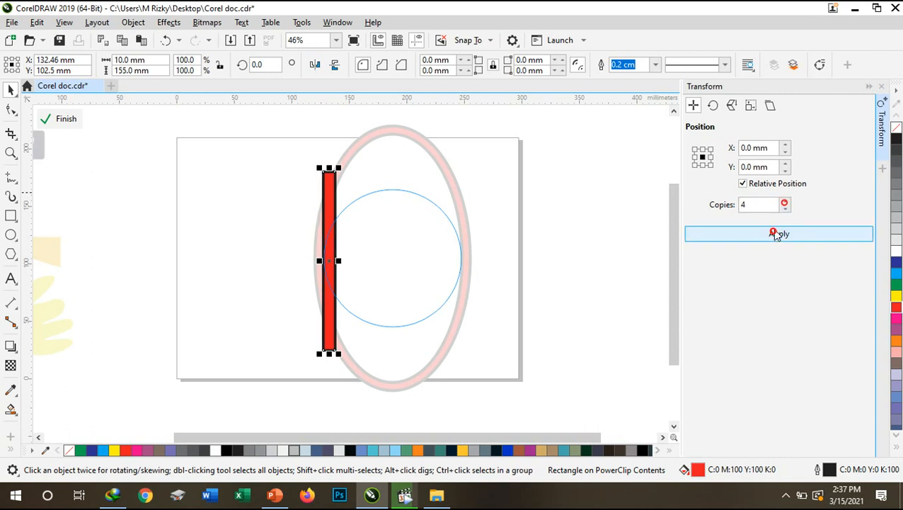
click(710, 157)
click(742, 236)
drag(327, 190, 234, 214)
key(Delete)
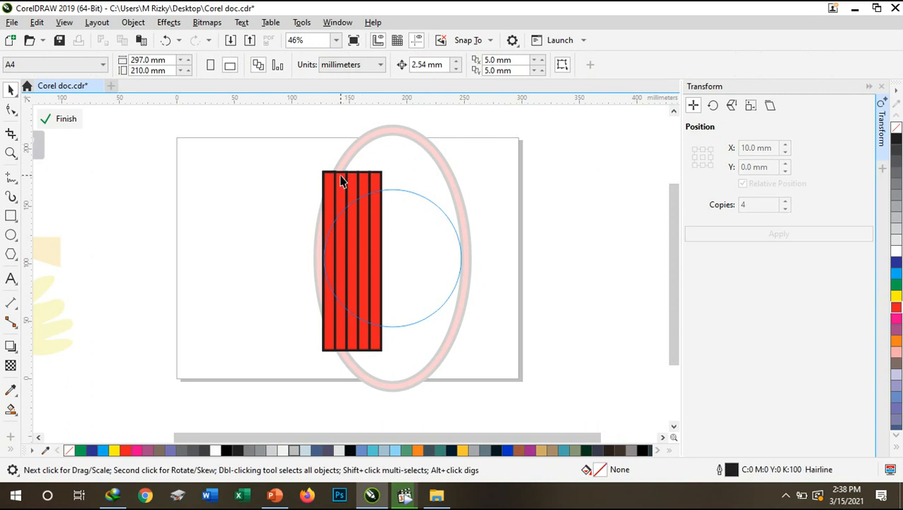
- Fill the second and fourth bars with black
click(340, 180)
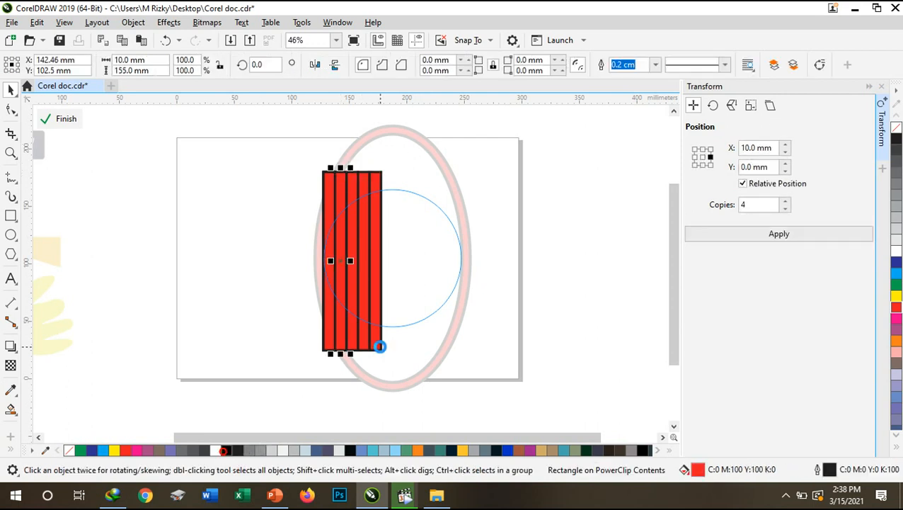
click(226, 450)
click(364, 344)
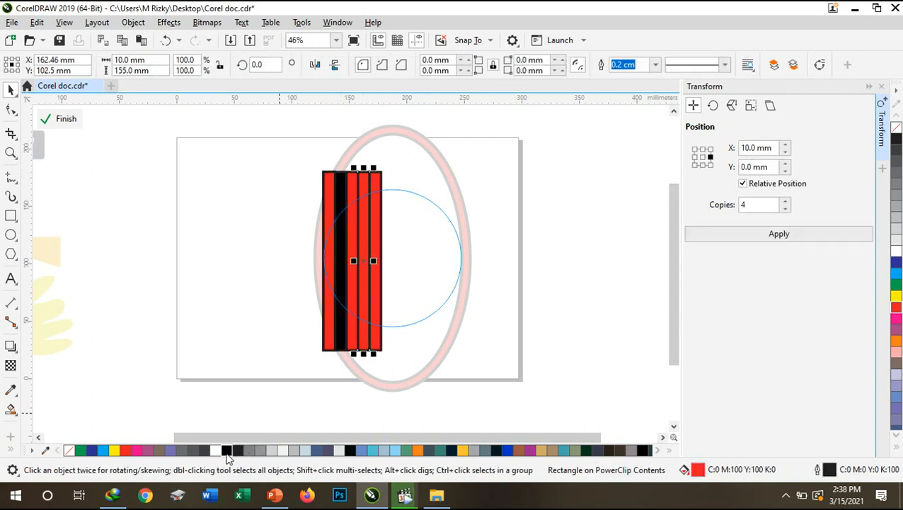
click(226, 451)
click(416, 360)
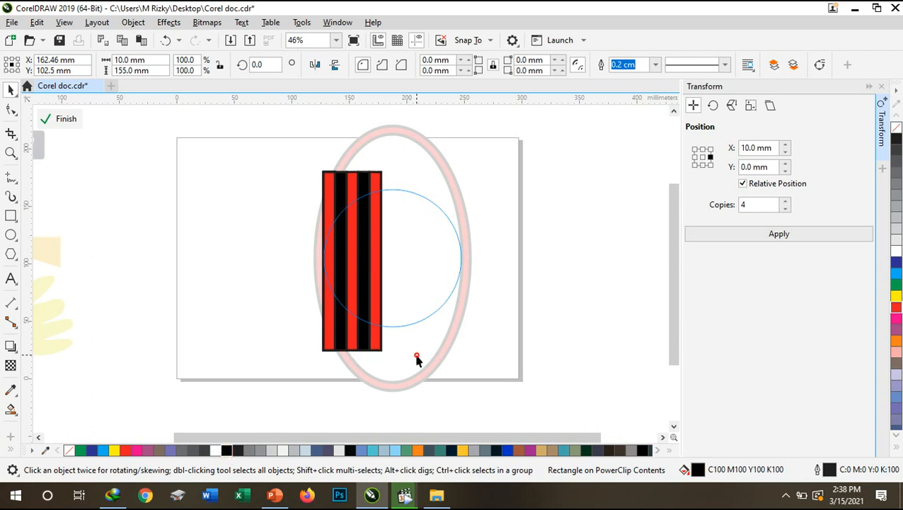
- Check the AC Milan slide in PowerPoint, and back in CorelDRAW enlarge the five stripes to about 59.6 by 184.7 mm overall
click(274, 495)
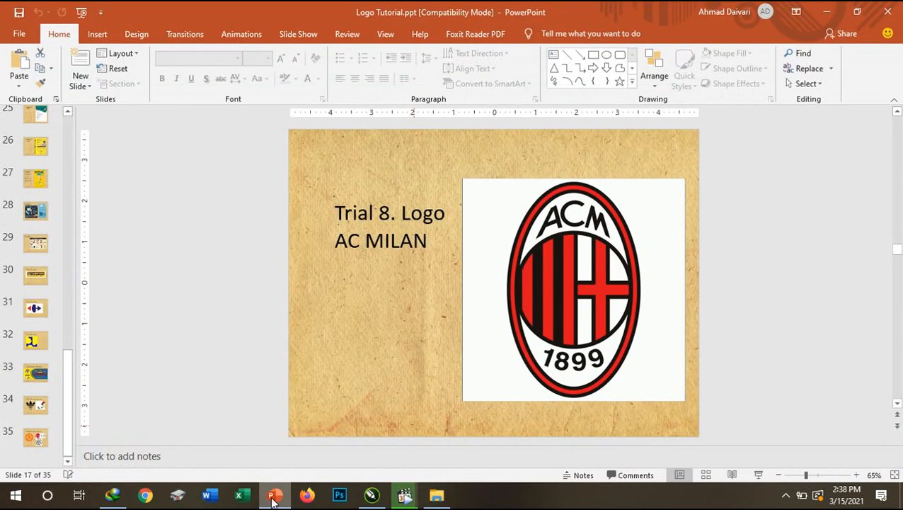
click(274, 497)
drag(399, 288, 418, 385)
click(456, 357)
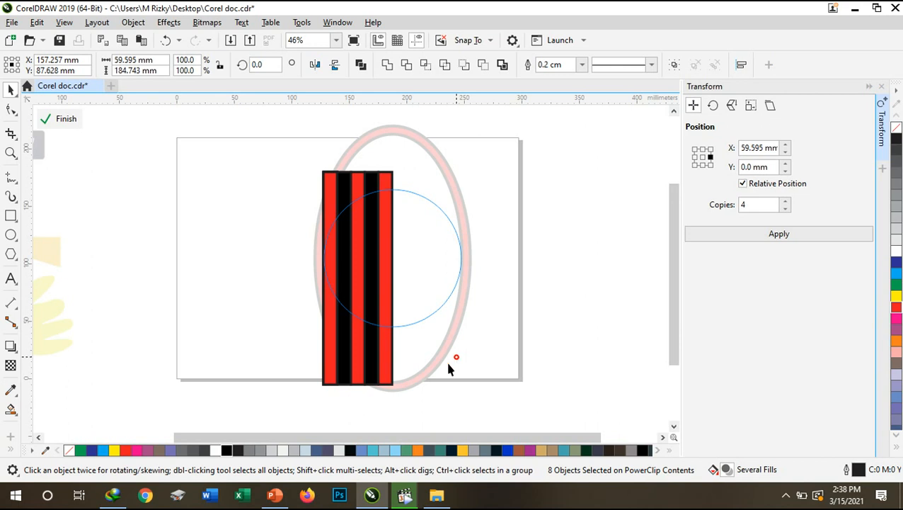
- After checking the PowerPoint slide, duplicate the rightmost red stripe, rotate it to about 269.6°, and place it behind the stripes across the circle
click(275, 495)
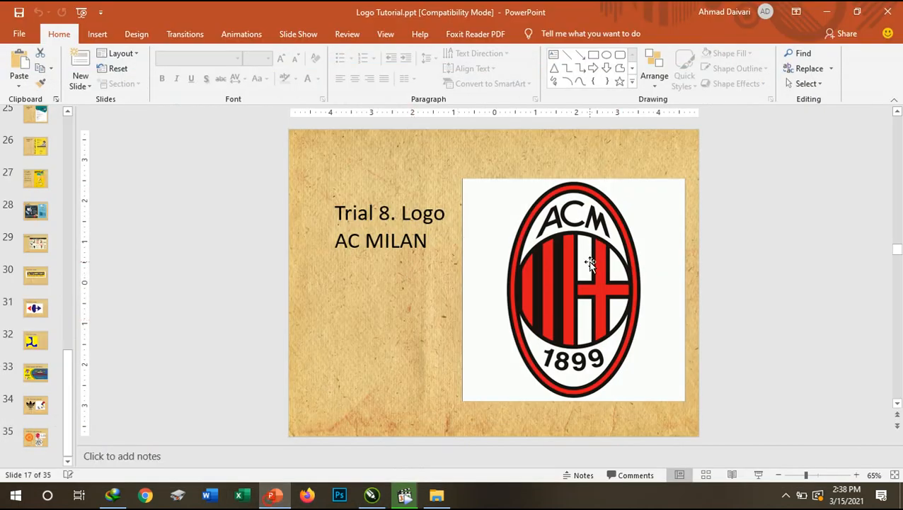
click(372, 494)
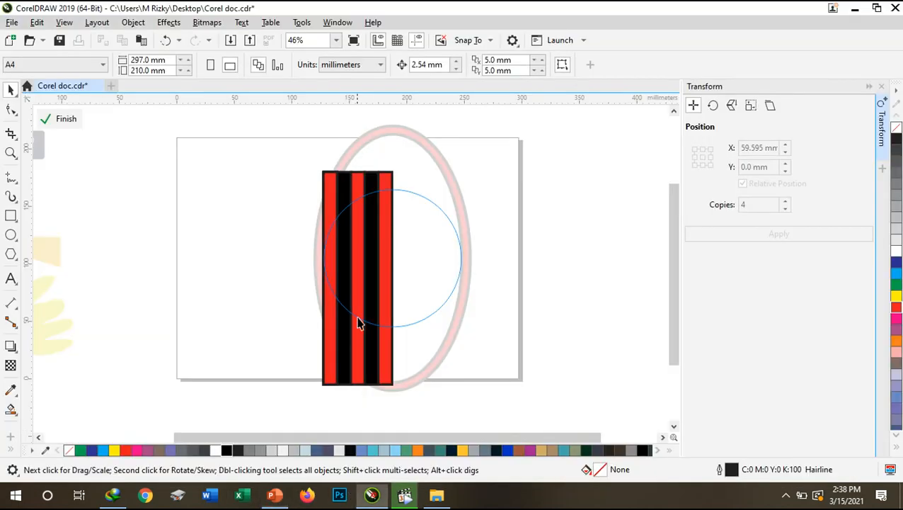
click(383, 310)
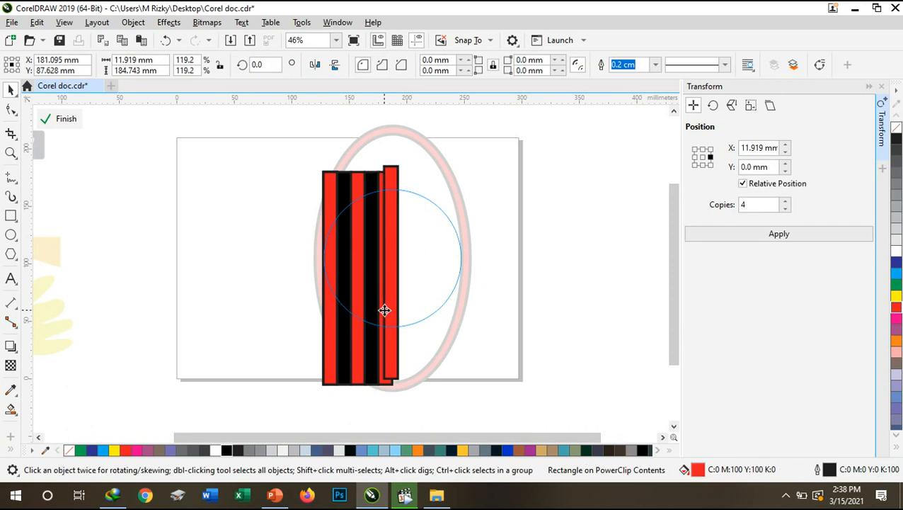
drag(391, 282, 471, 283)
click(471, 287)
drag(480, 157, 563, 279)
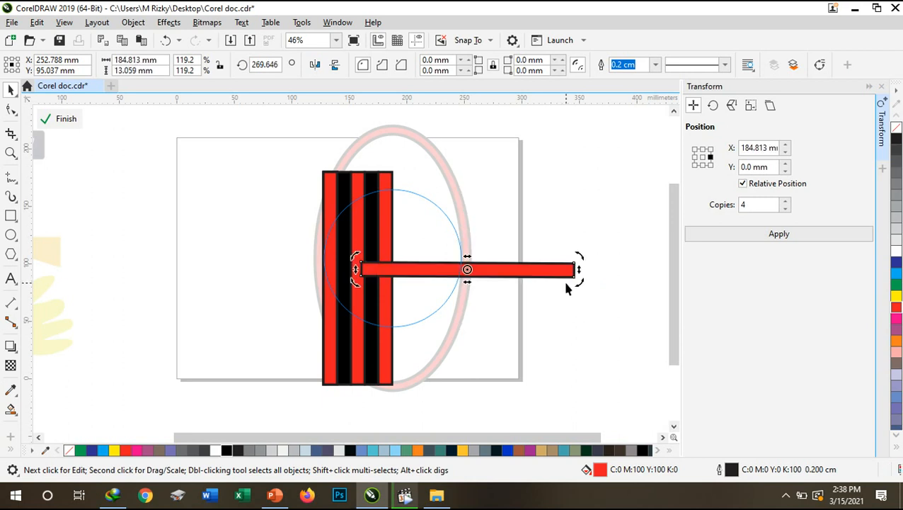
click(441, 274)
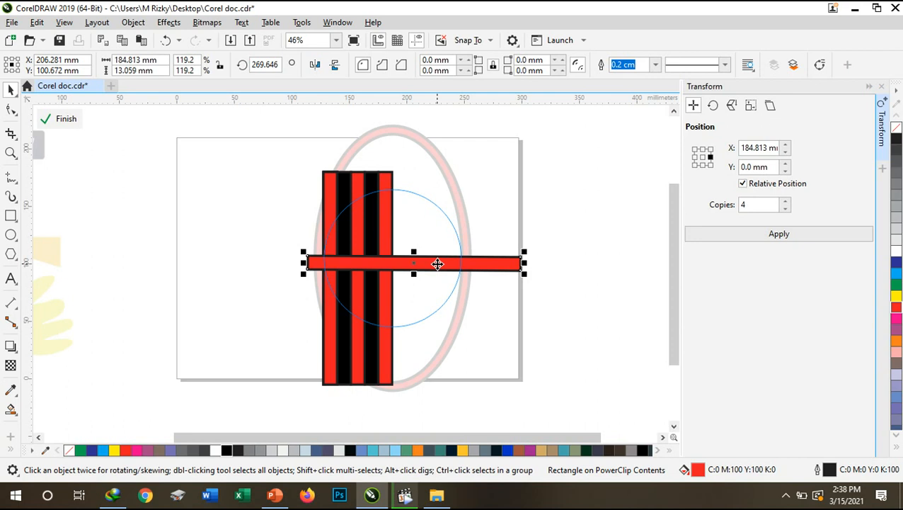
key(shift+Page_Down)
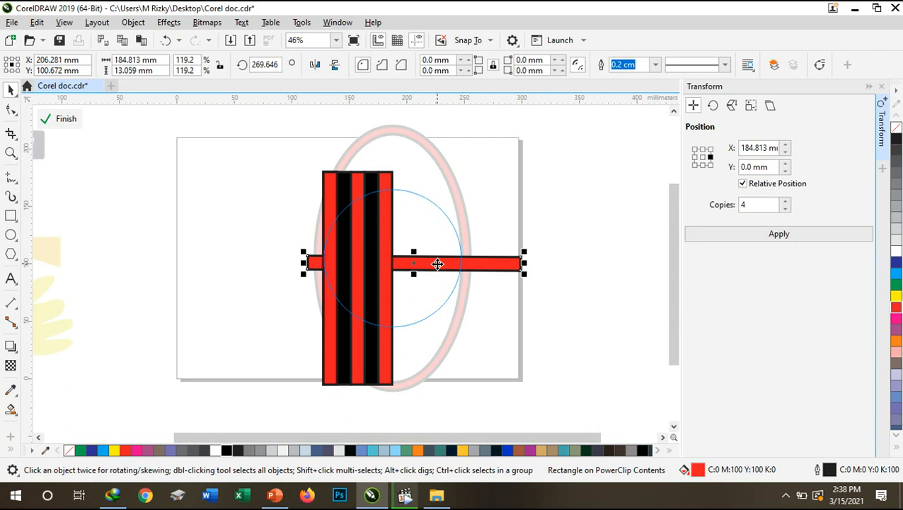
- Duplicate the horizontal red bar, set the copy's rotation to 0, and position it upright across the circle's right half
drag(438, 264, 443, 259)
click(278, 65)
text(0)
key(Return)
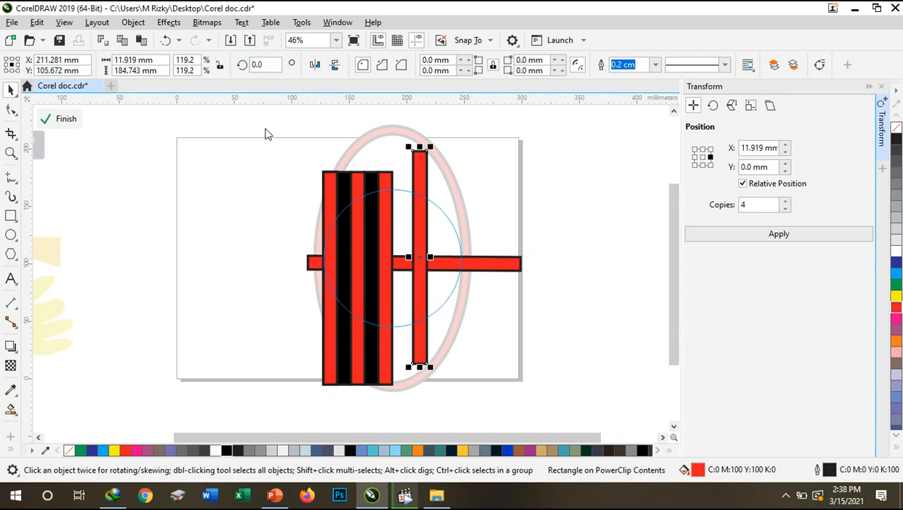
drag(423, 238, 421, 245)
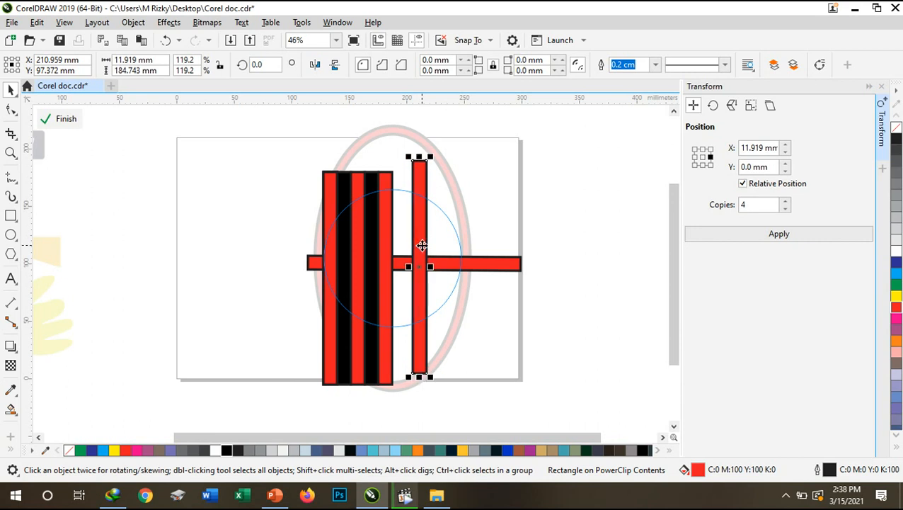
- Weld the upright bar in the circle's right half and the horizontal red bar into one cross
shift+click(464, 266)
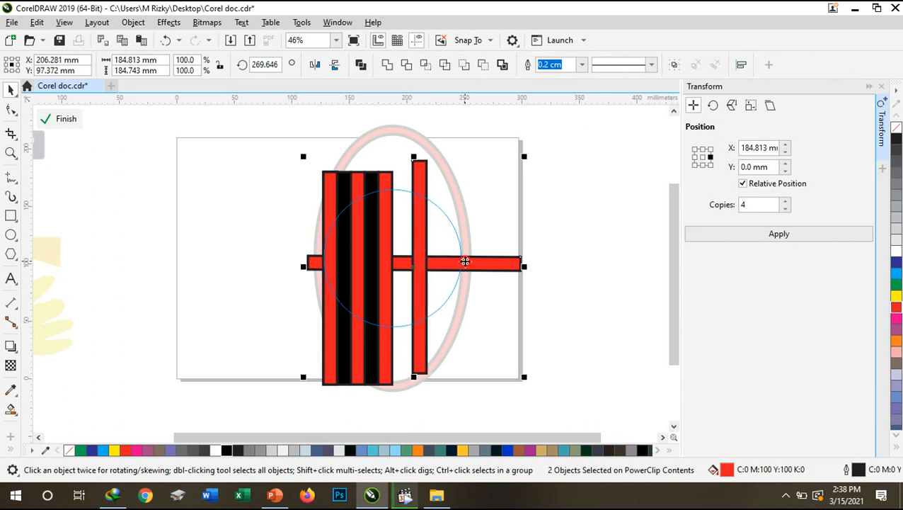
click(425, 165)
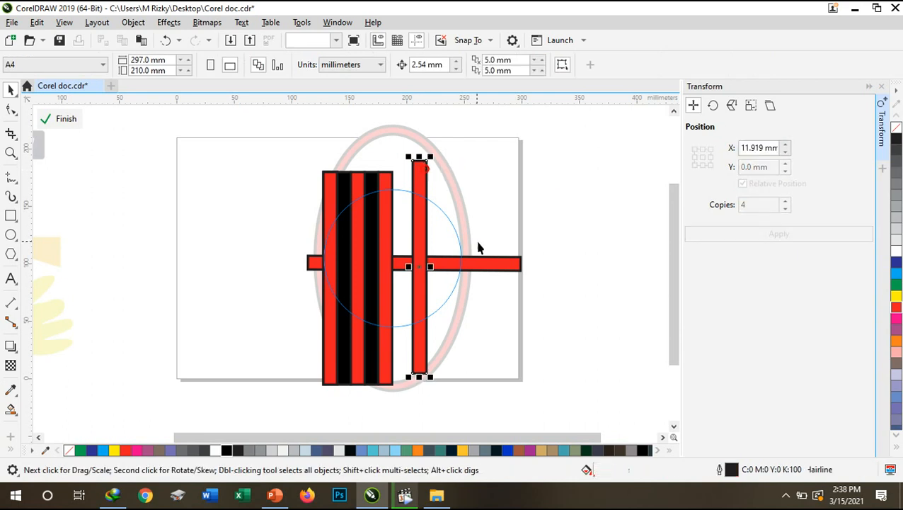
shift+click(486, 259)
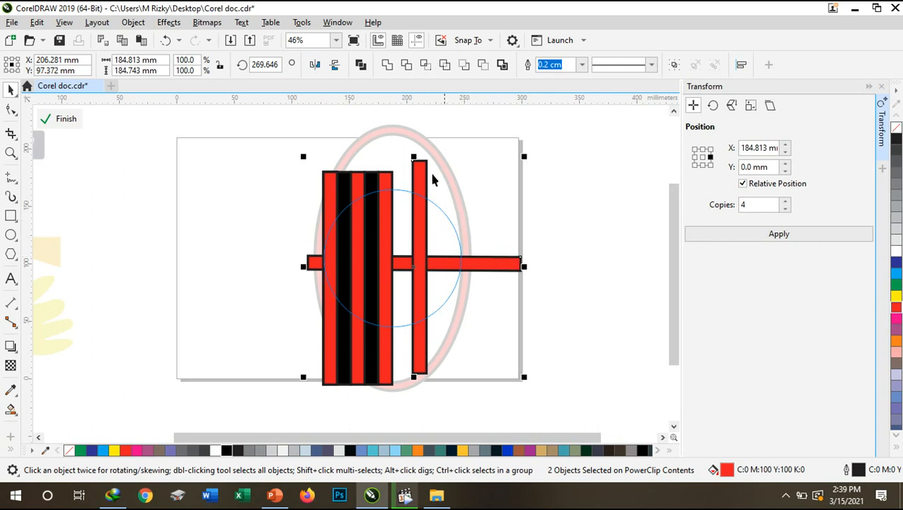
click(388, 65)
- Finish editing the PowerClip contents of the central circle
click(433, 260)
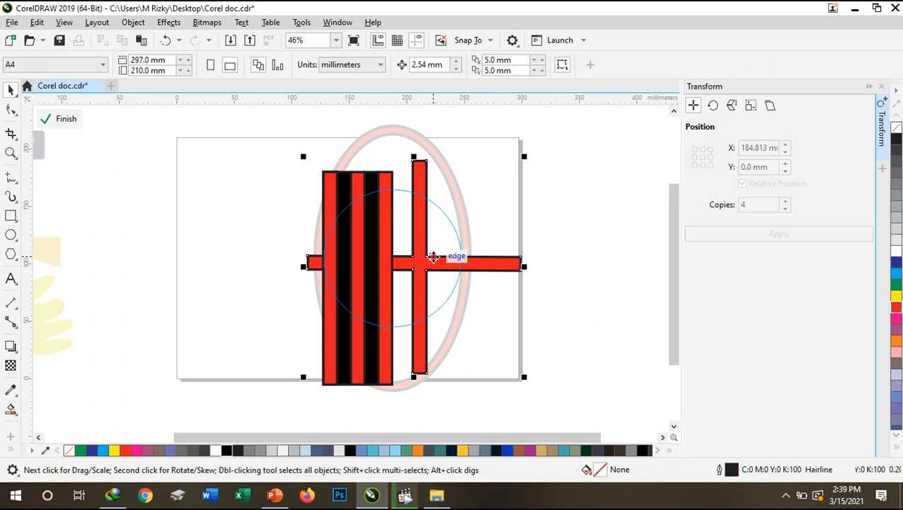
right_click(433, 259)
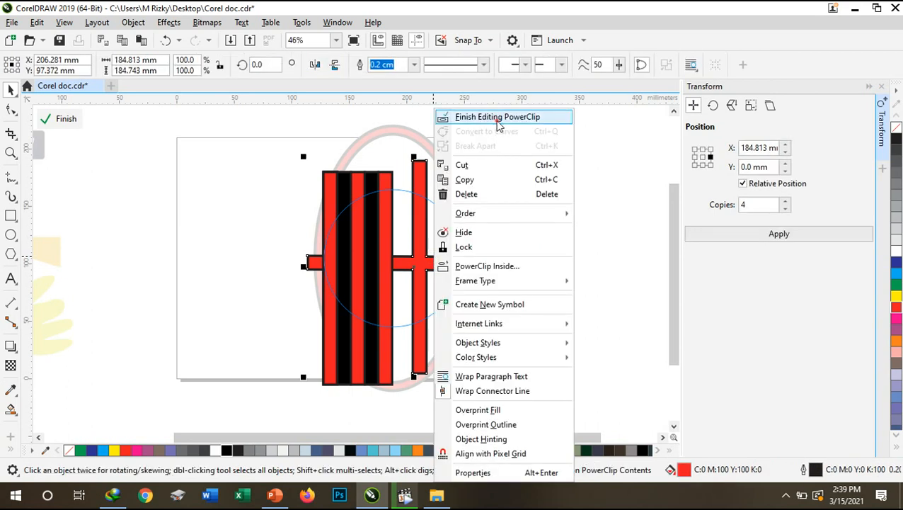
click(497, 119)
click(555, 263)
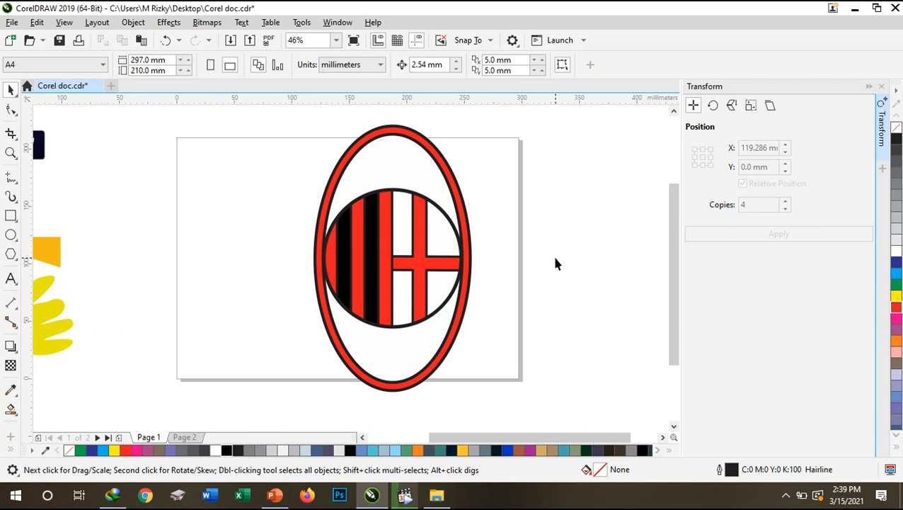
- Add the text "ACM" in Arial 24 pt along the central circle's upper-left edge
click(10, 279)
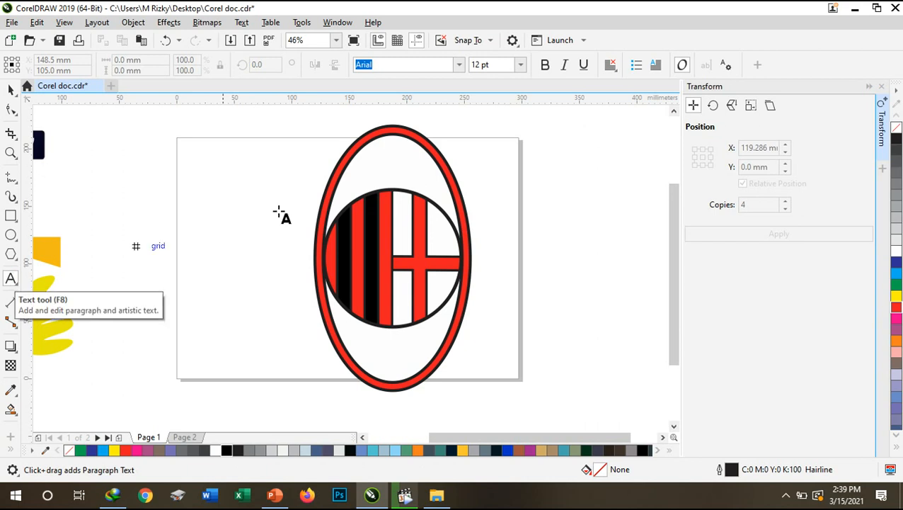
click(345, 205)
text(A)
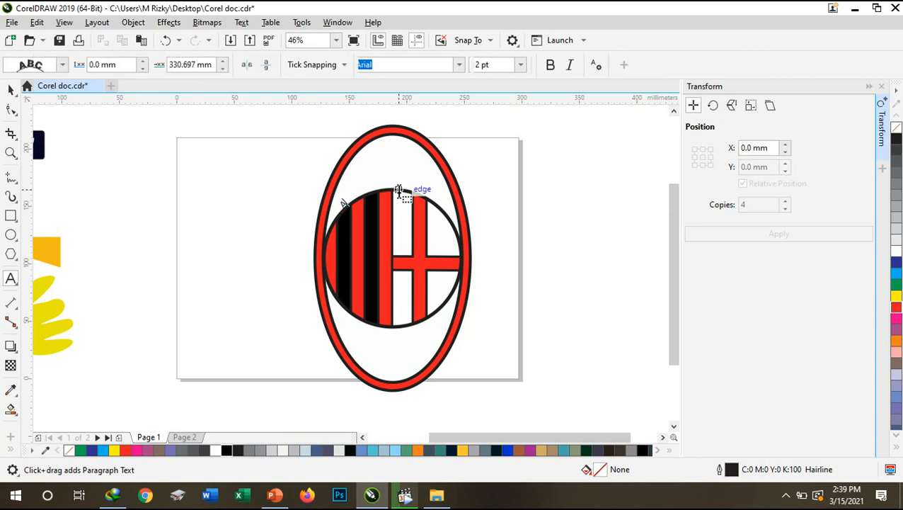
text(CM)
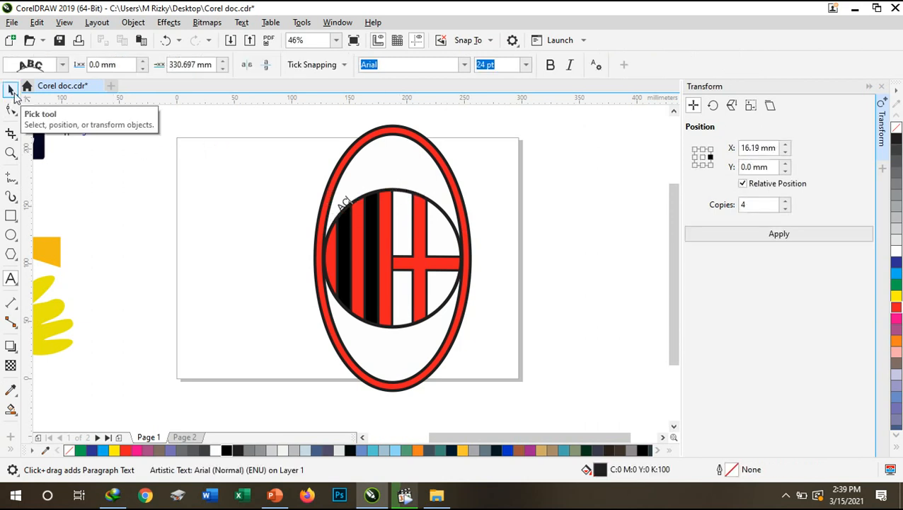
click(9, 87)
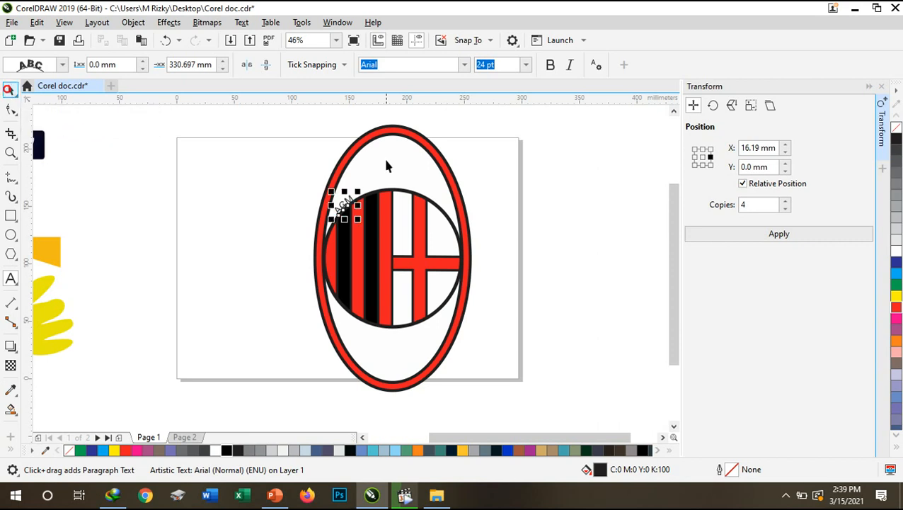
- Enlarge the ACM text to about 87.7 pt above the circle at 6.35 mm distance, and apply the third text orientation style
drag(359, 189, 389, 179)
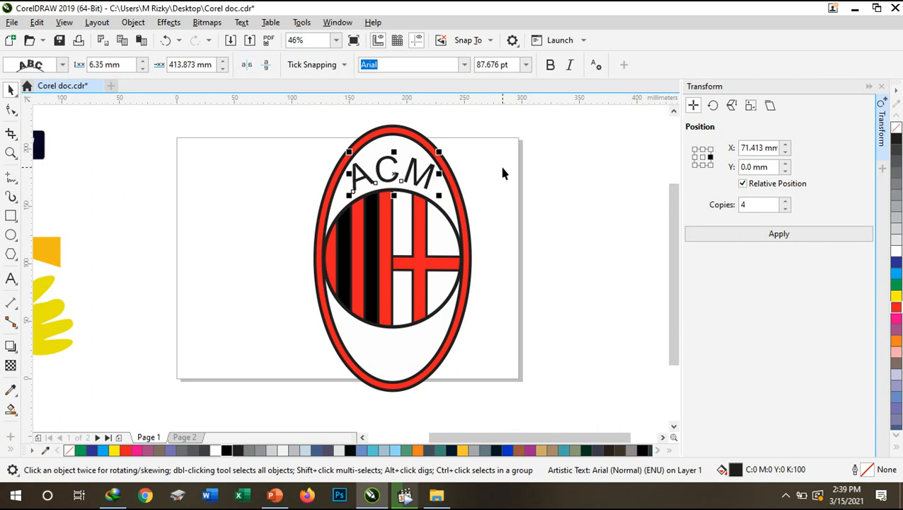
click(63, 65)
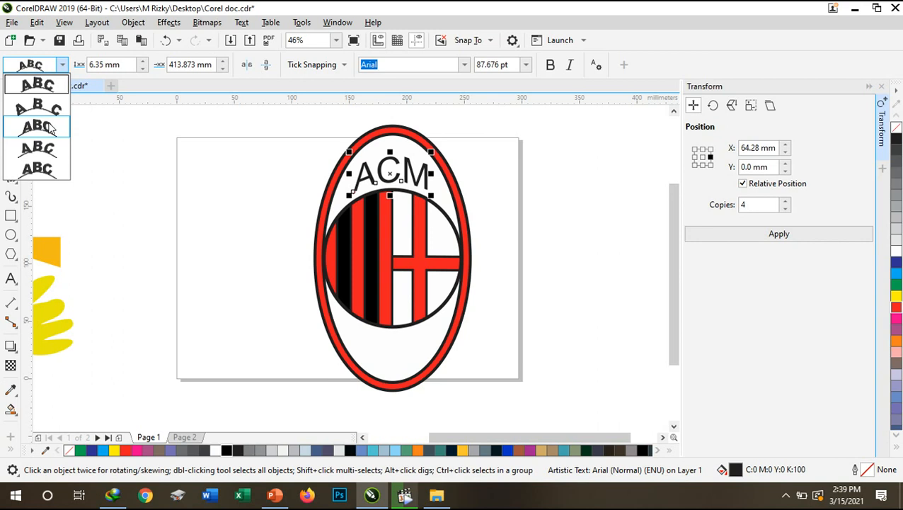
click(50, 128)
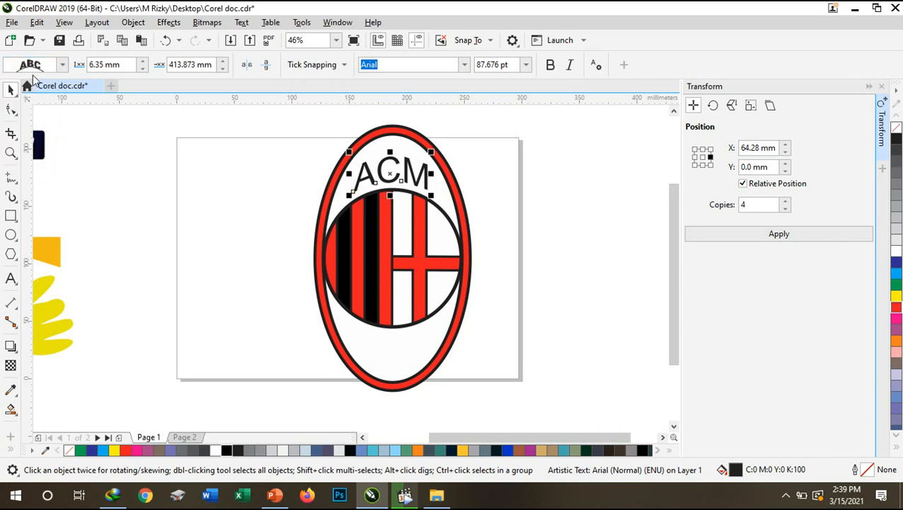
- Enlarge the ACM text to about 104.3 pt and check the AC Milan reference slide in PowerPoint before returning to CorelDRAW
drag(430, 197, 446, 210)
click(515, 225)
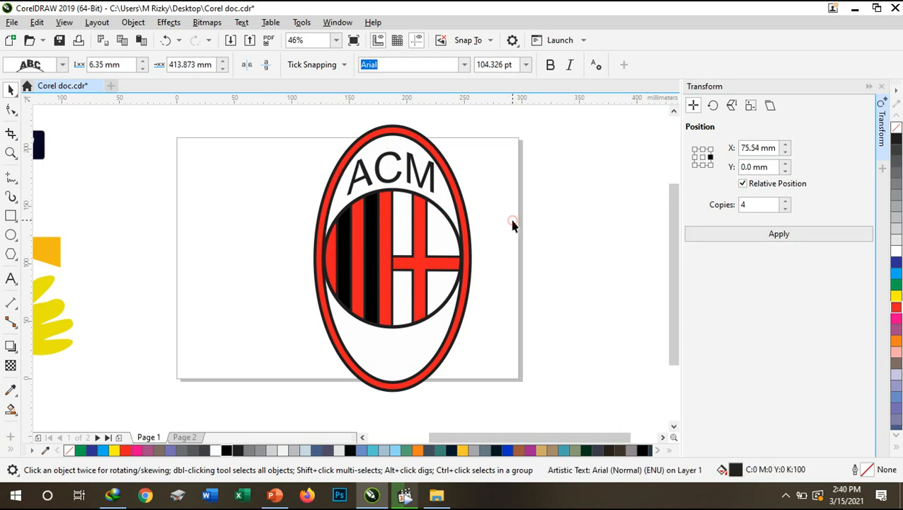
click(272, 497)
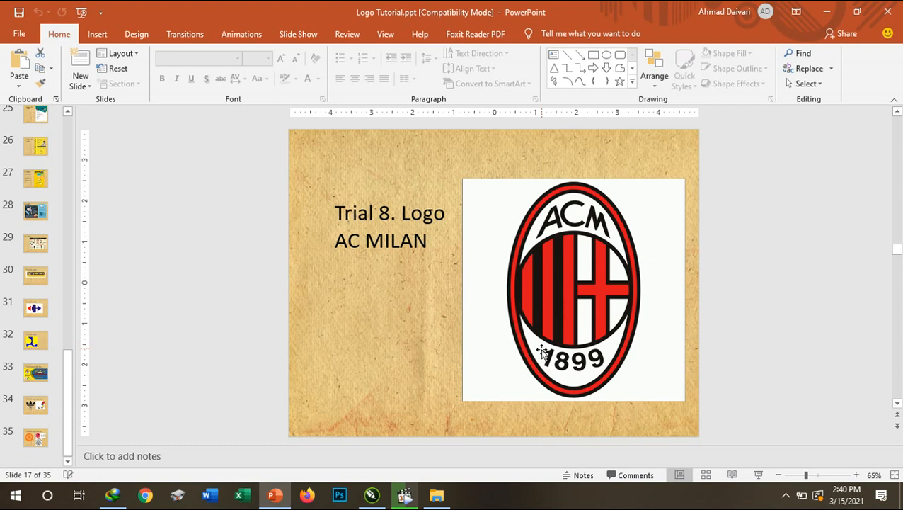
click(283, 493)
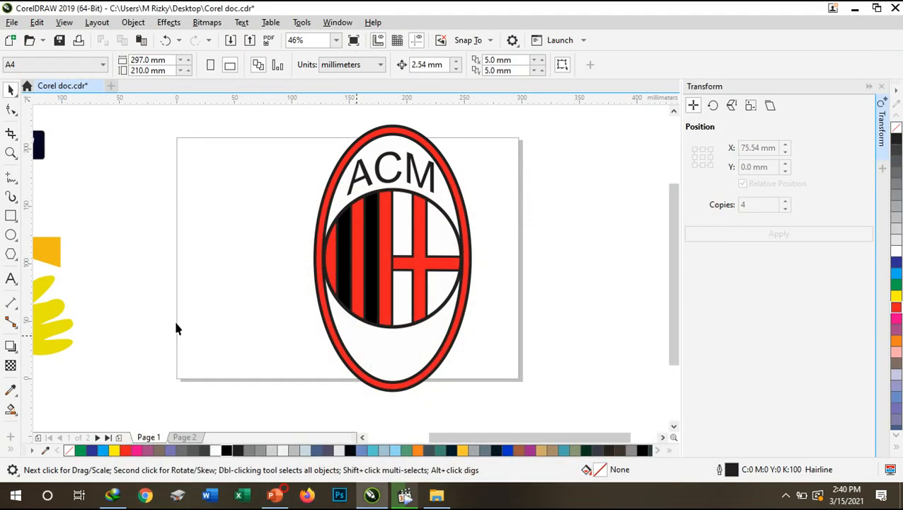
- Add the text "1899" in Arial along the central circle's lower-left edge and enlarge it to about 88.7 pt
click(11, 278)
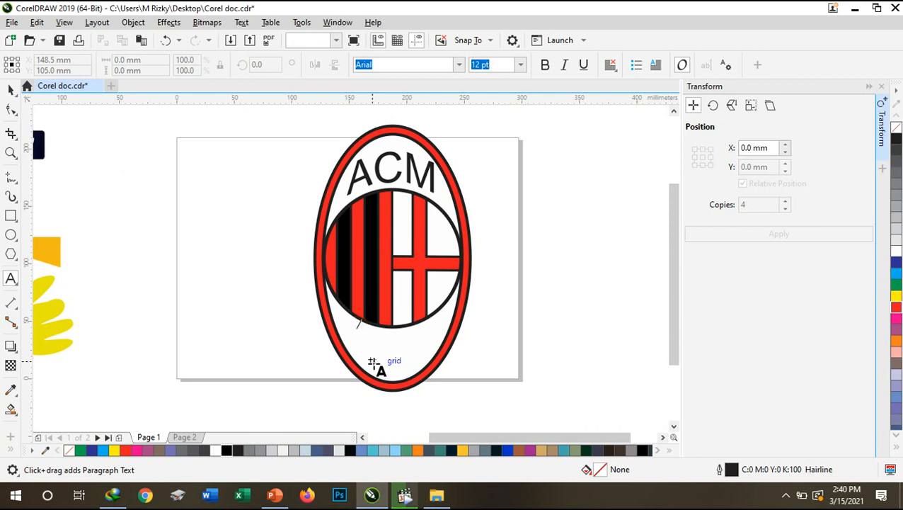
text(1899)
click(11, 89)
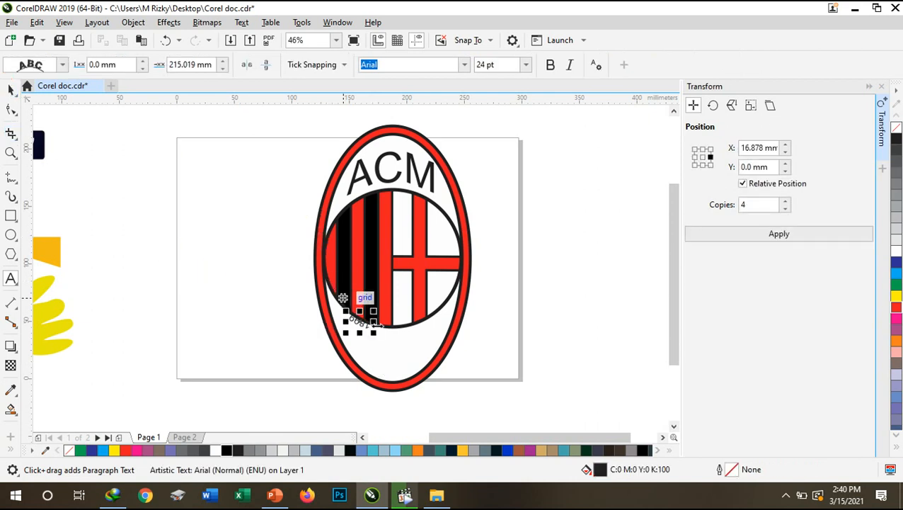
mouse_move(377, 334)
mouse_down()
mouse_move(440, 363)
mouse_move(352, 324)
mouse_move(404, 350)
mouse_move(370, 322)
mouse_up()
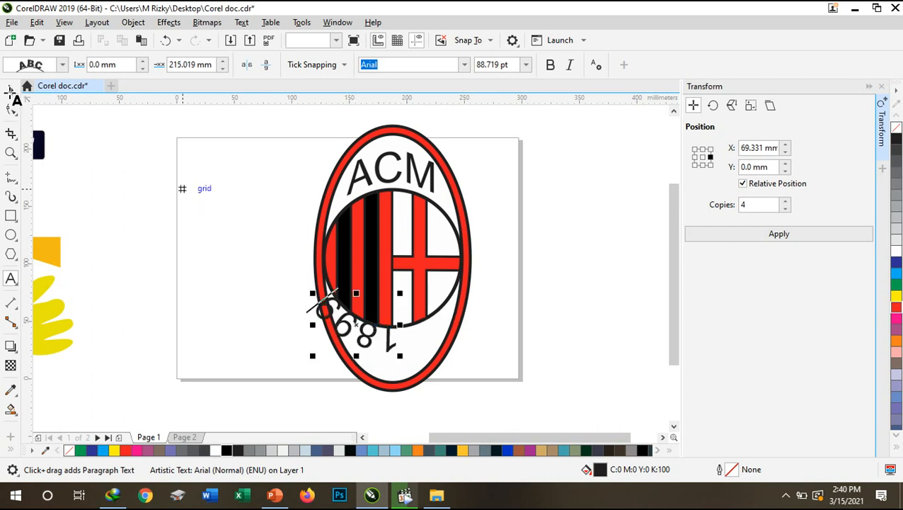
- Mirror the 1899 text horizontally and vertically and centre it below the circle, inside the lower part of the oval
click(10, 92)
drag(354, 327, 388, 342)
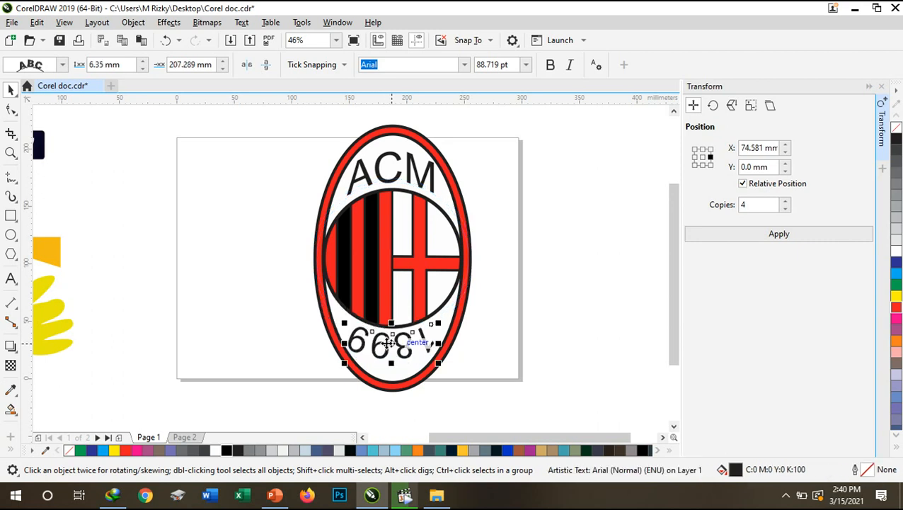
click(247, 65)
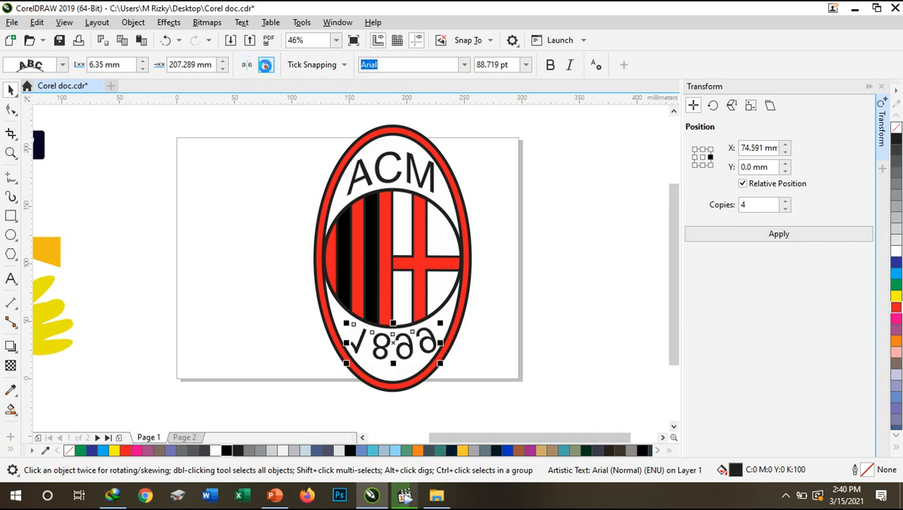
click(266, 65)
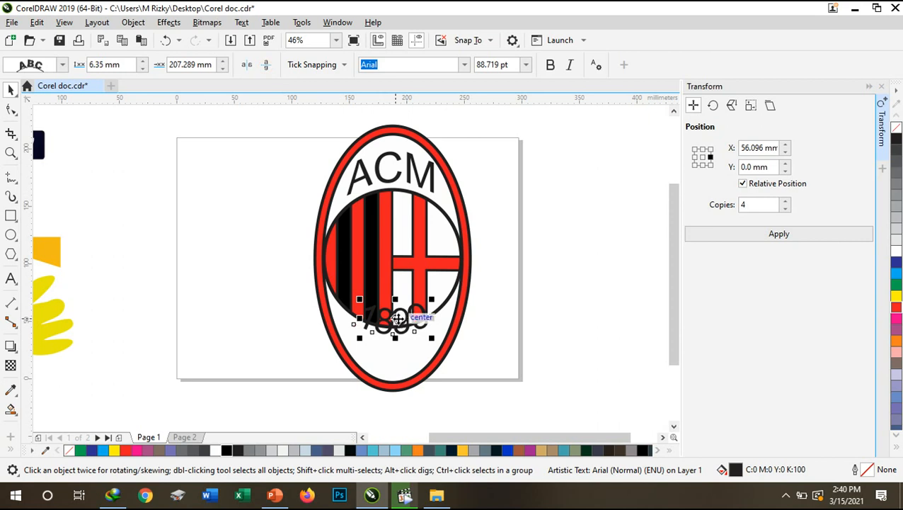
drag(396, 325, 352, 322)
click(510, 365)
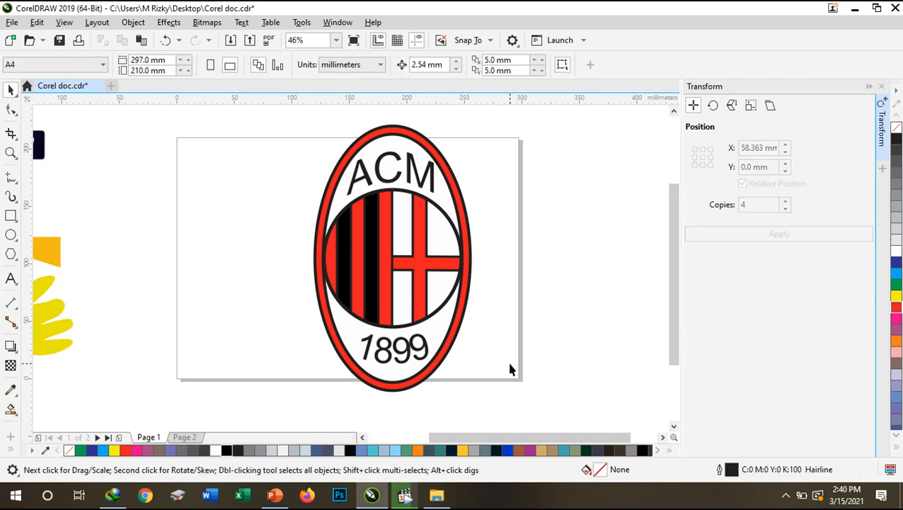
- Switch to PowerPoint, view the AC Milan slide and browse the slide thumbnails back to the early slides
click(274, 496)
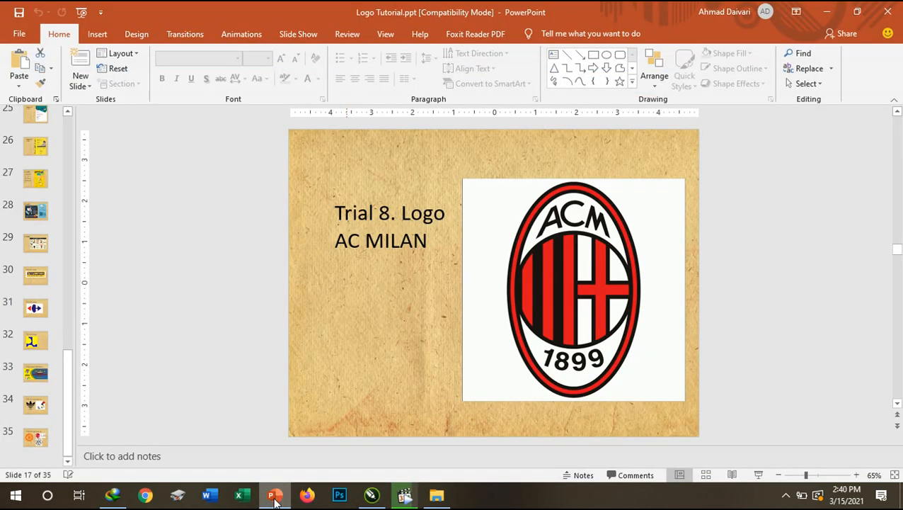
click(69, 179)
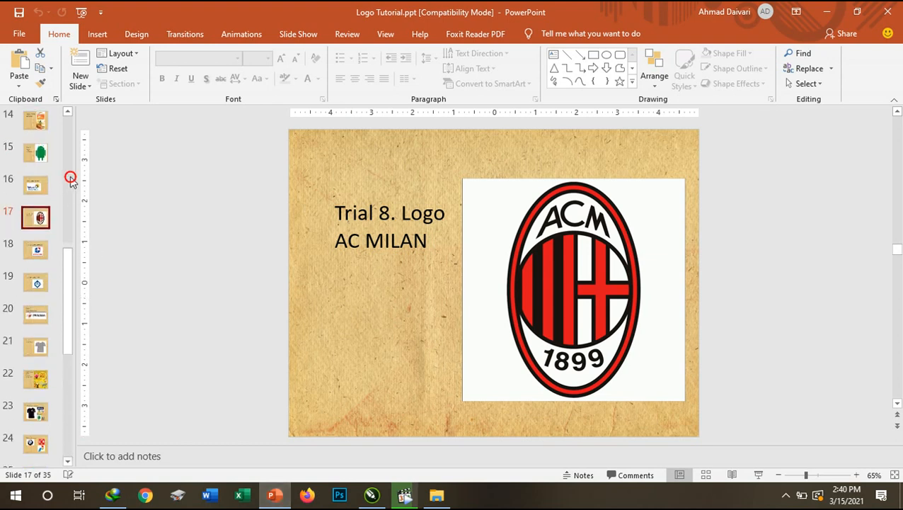
click(69, 178)
click(70, 178)
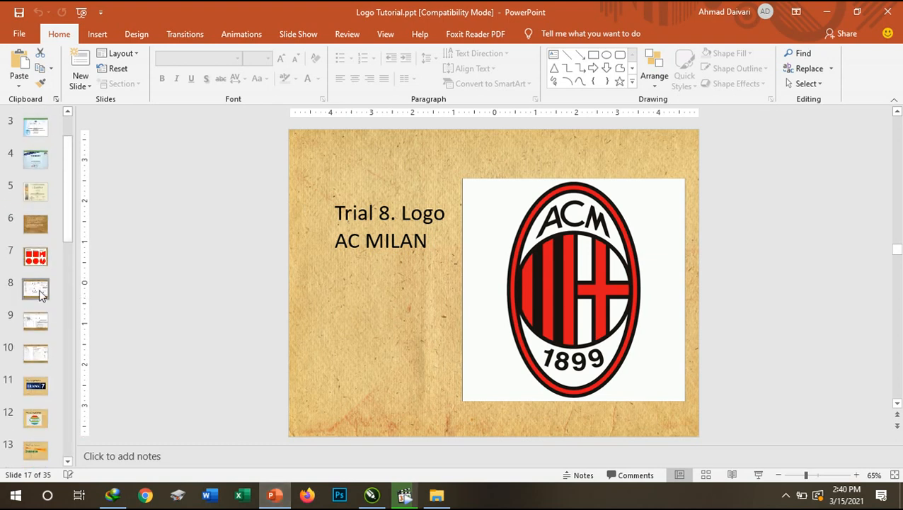
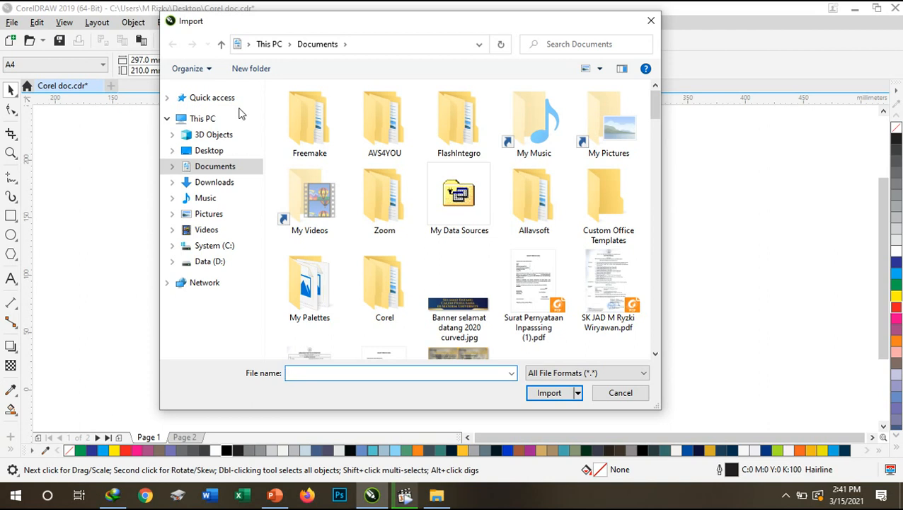
- Search the Data (D:) drive for "logo mu" to find the bitmap to import
click(214, 261)
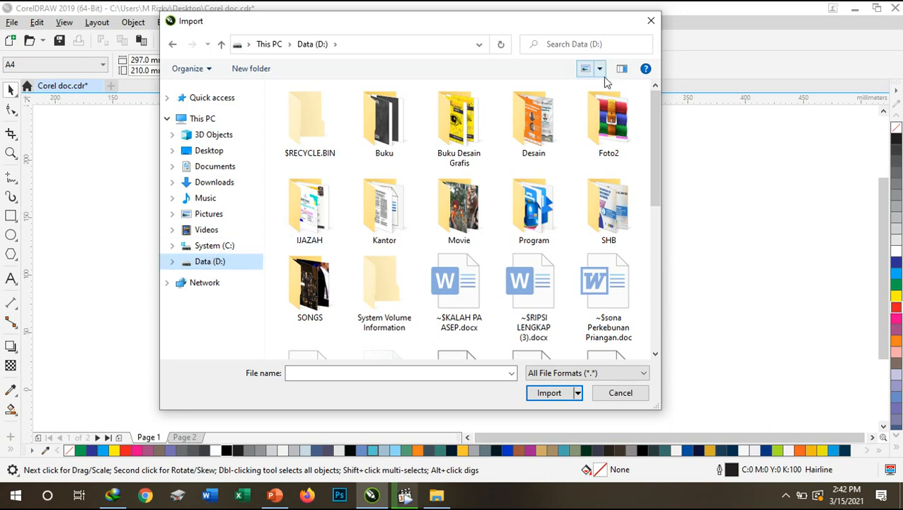
click(586, 44)
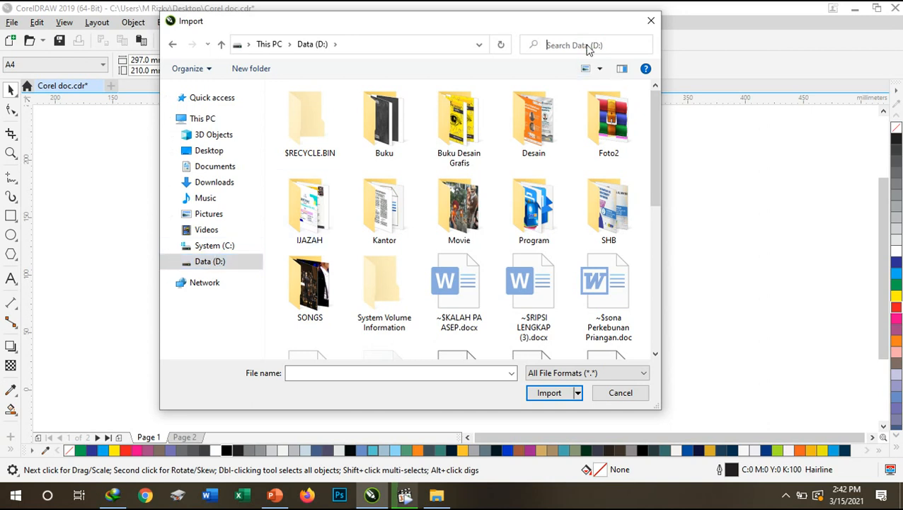
text(logo mu)
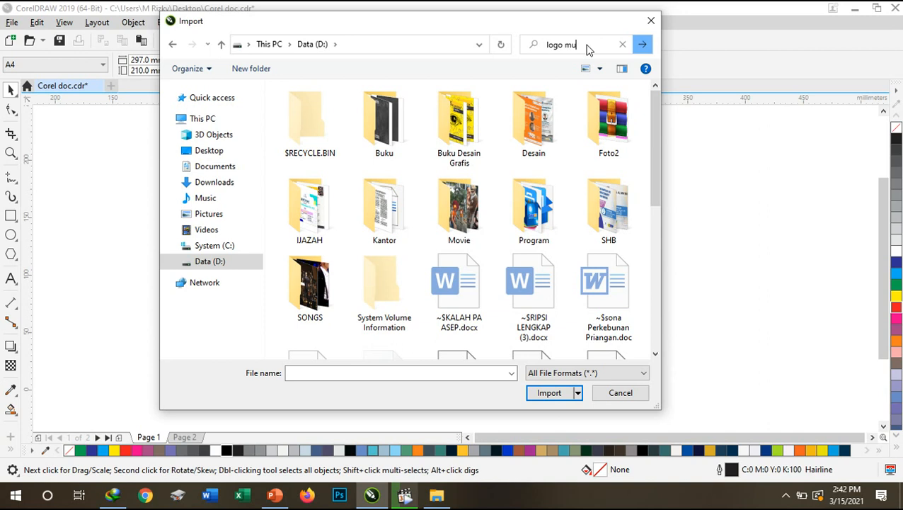
click(641, 44)
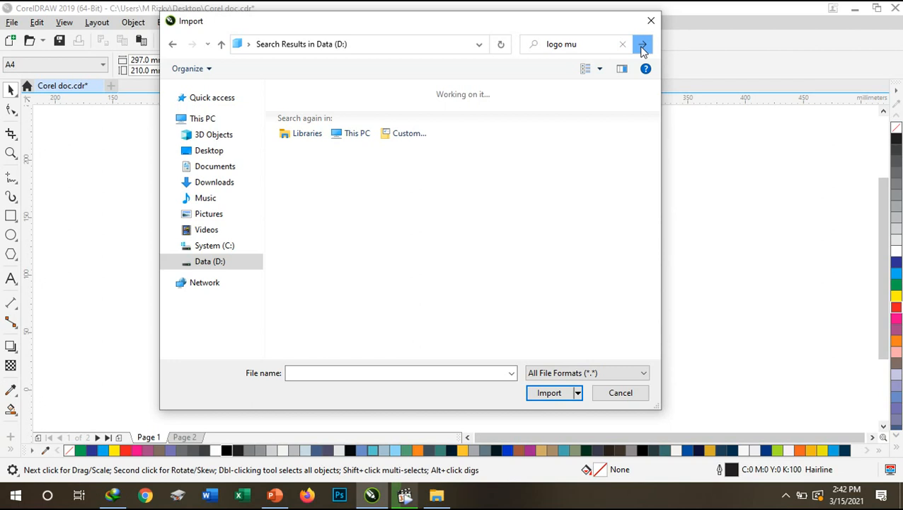
click(785, 494)
right_click(826, 470)
click(822, 413)
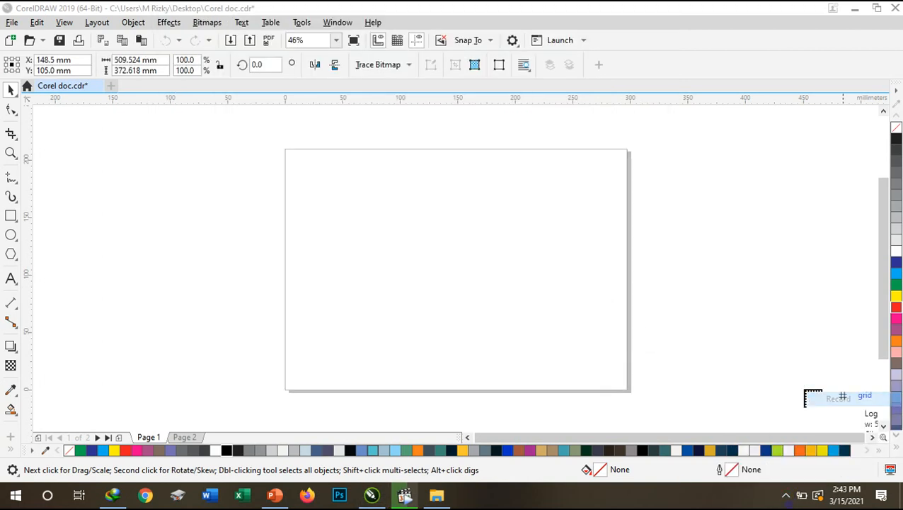
- Place the imported Logo MU Baru.jpg on the page at about 232 × 170 mm and shift it 5 mm to the right
drag(314, 167, 646, 359)
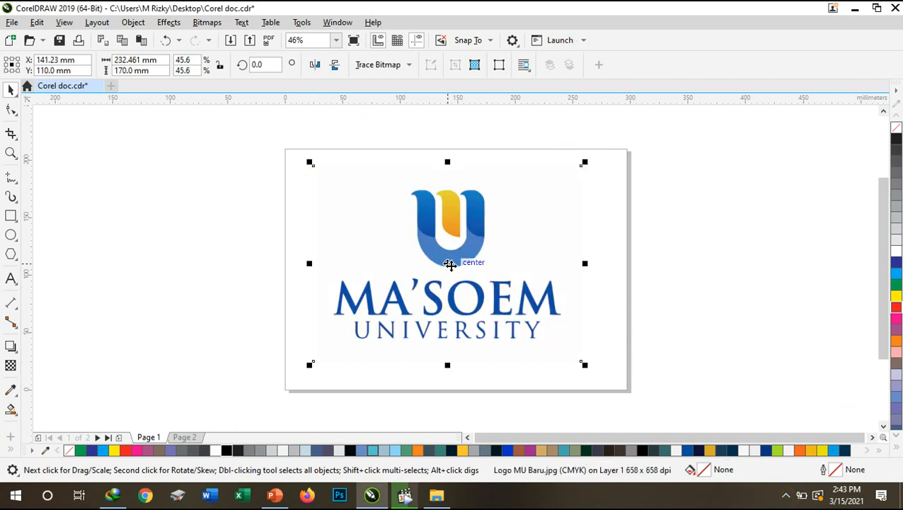
click(348, 233)
click(435, 224)
click(716, 245)
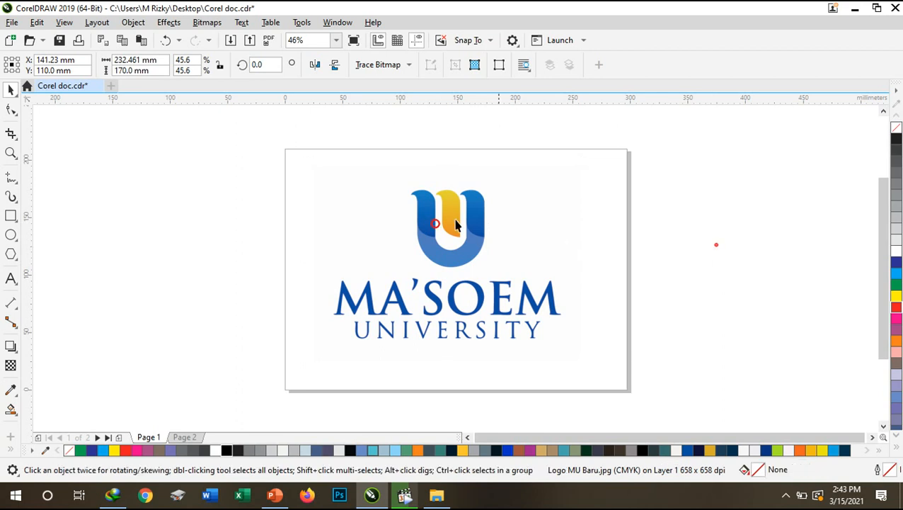
mouse_move(449, 216)
mouse_down()
mouse_move(408, 195)
mouse_move(421, 228)
mouse_move(456, 220)
mouse_up()
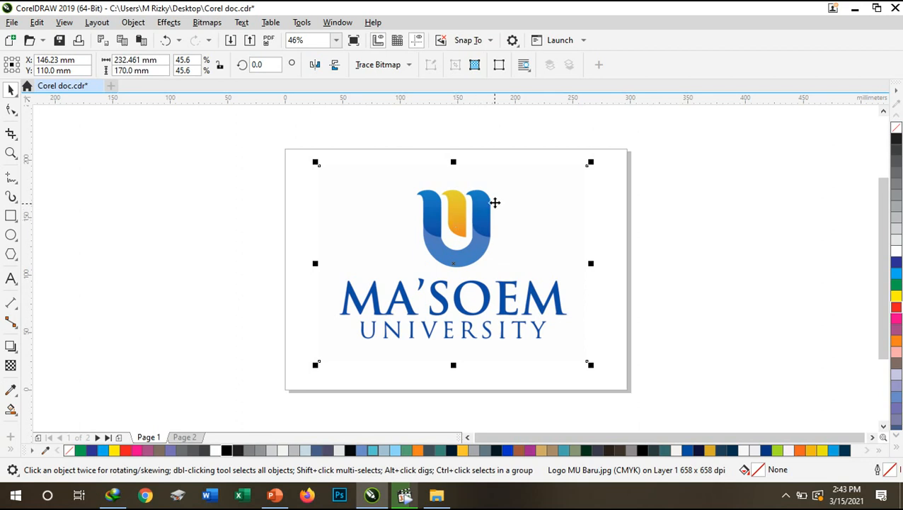
- Run Quick Trace on the Ma'soem University logo bitmap, reducing the bitmap size for the trace
right_click(454, 206)
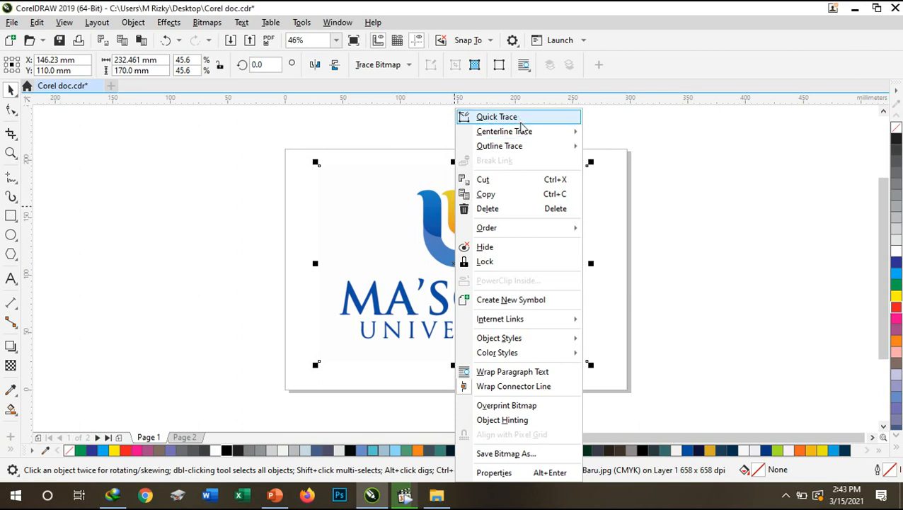
mouse_move(526, 135)
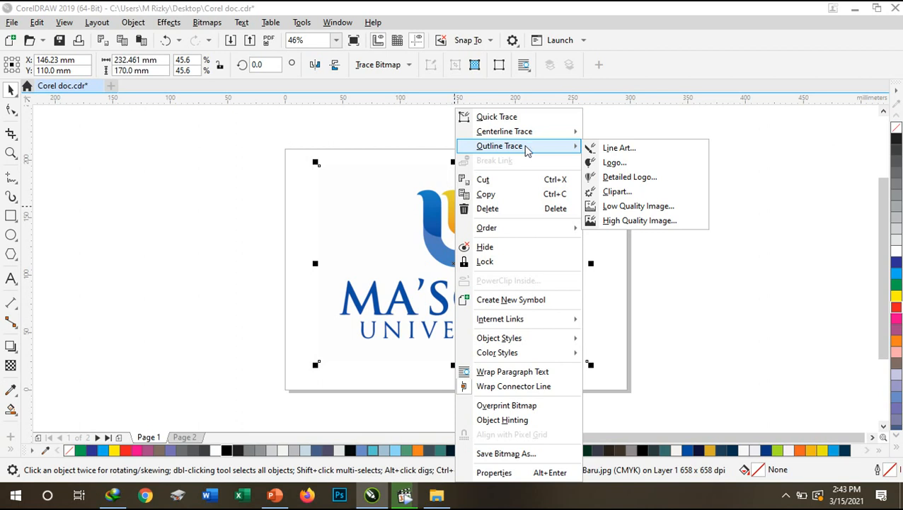
click(516, 119)
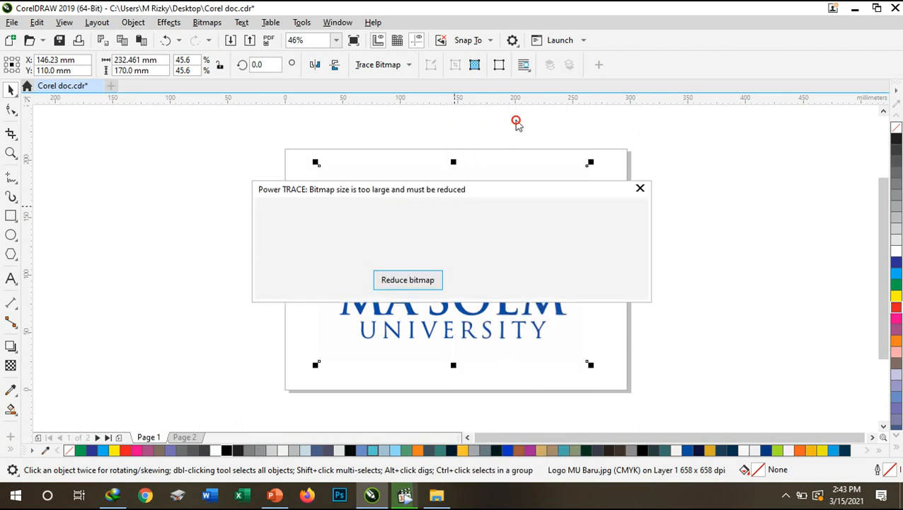
click(427, 279)
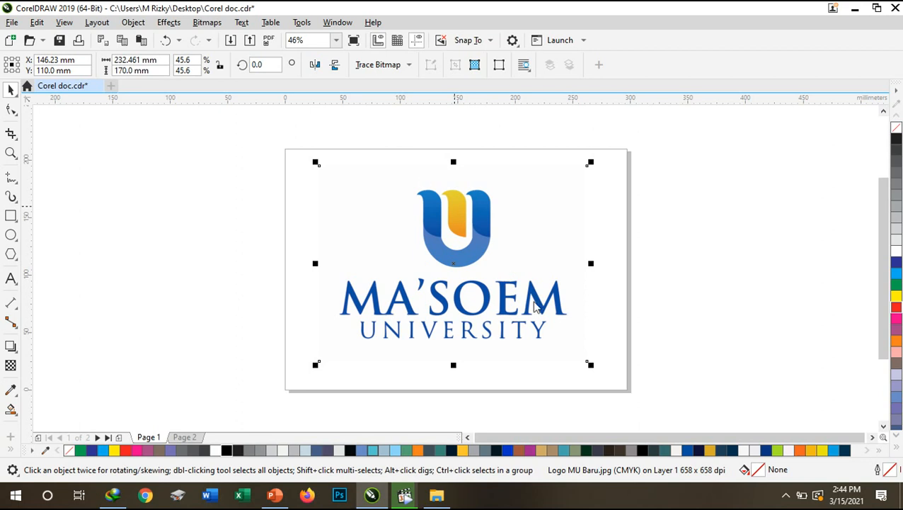
click(785, 495)
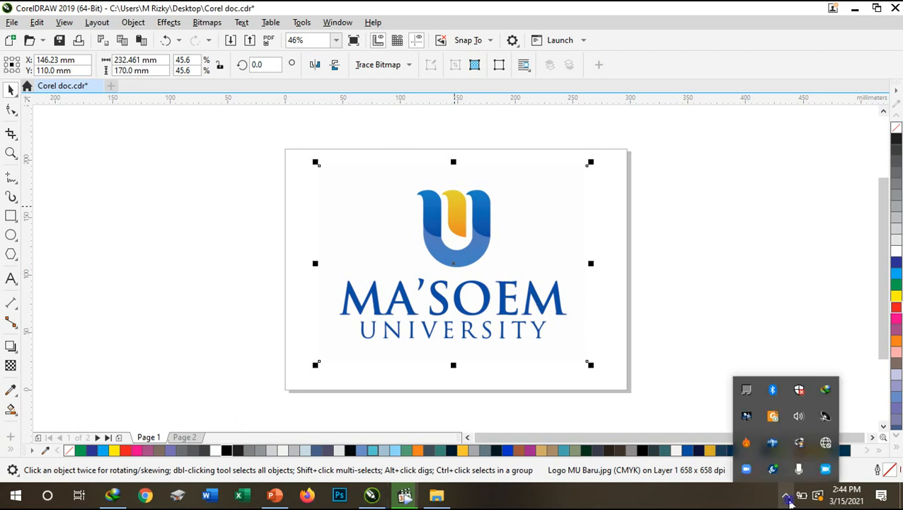
click(652, 253)
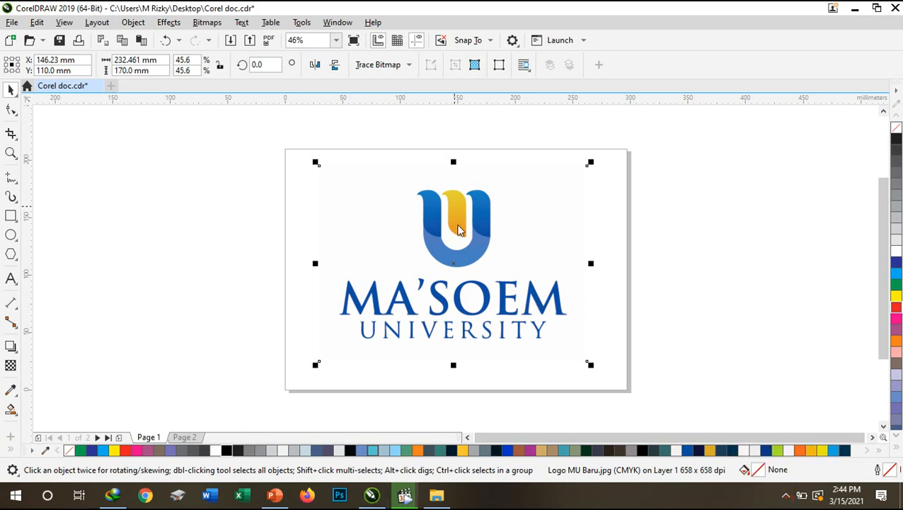
click(785, 496)
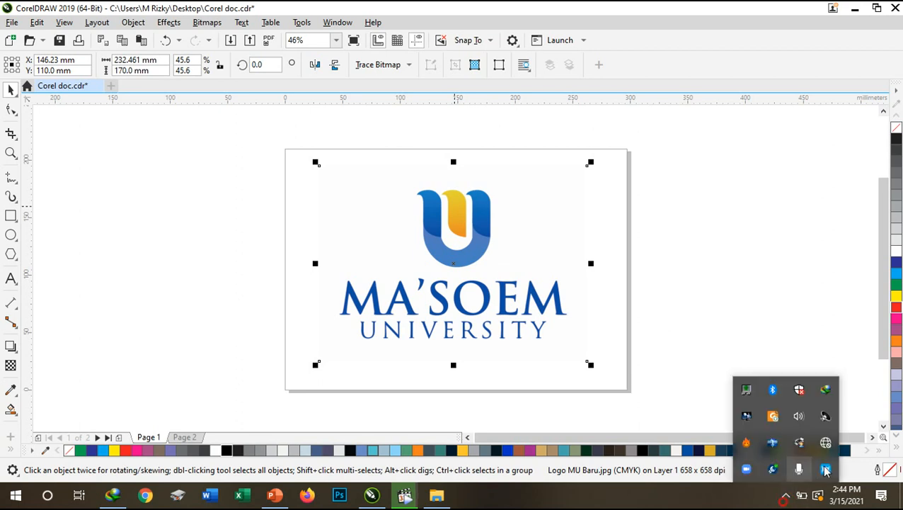
click(681, 325)
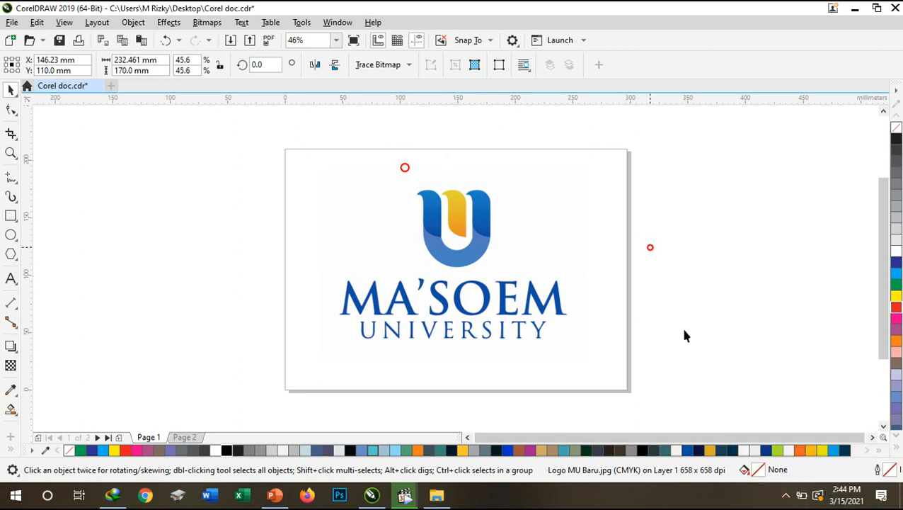
- Separate the traced logo from the original bitmap, moving the trace to the right and the bitmap to the left
click(467, 253)
drag(467, 251, 578, 257)
drag(389, 297, 260, 276)
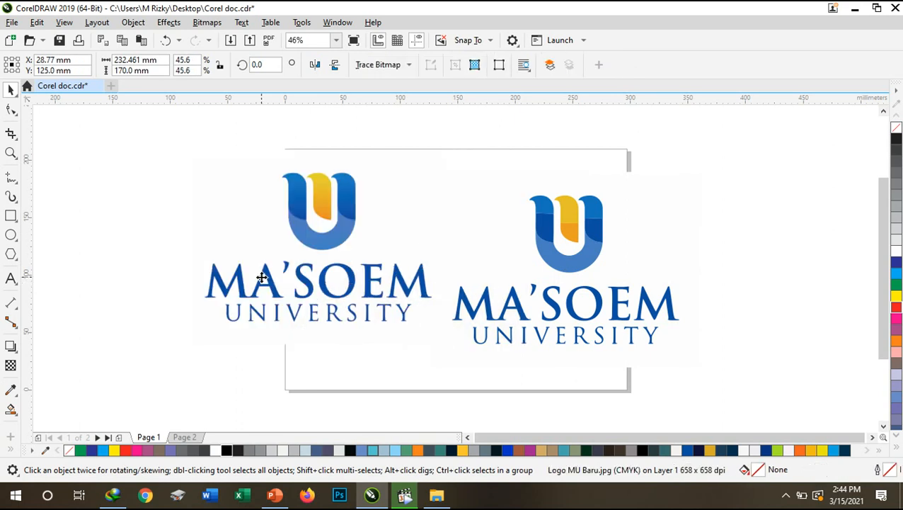
- Ungroup all objects of the traced logo and select the dark blue piece of the U's left stroke
click(577, 235)
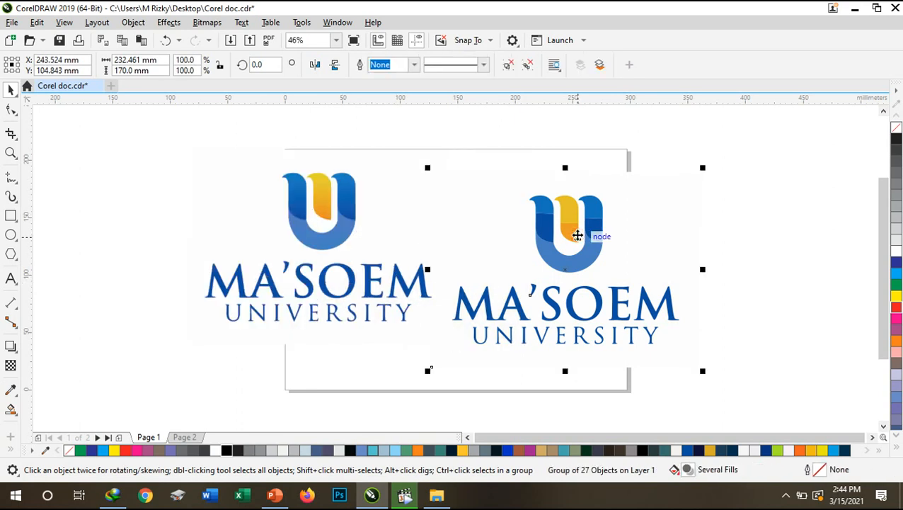
right_click(578, 235)
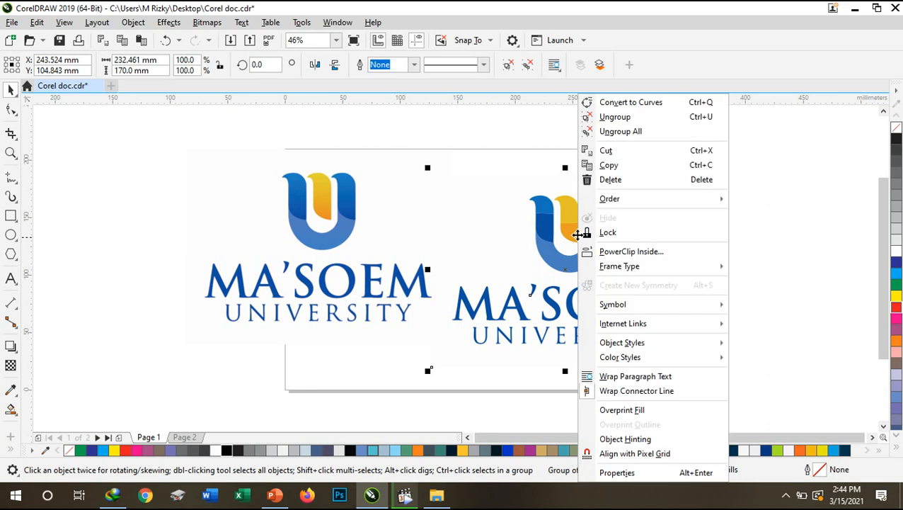
click(639, 132)
click(730, 165)
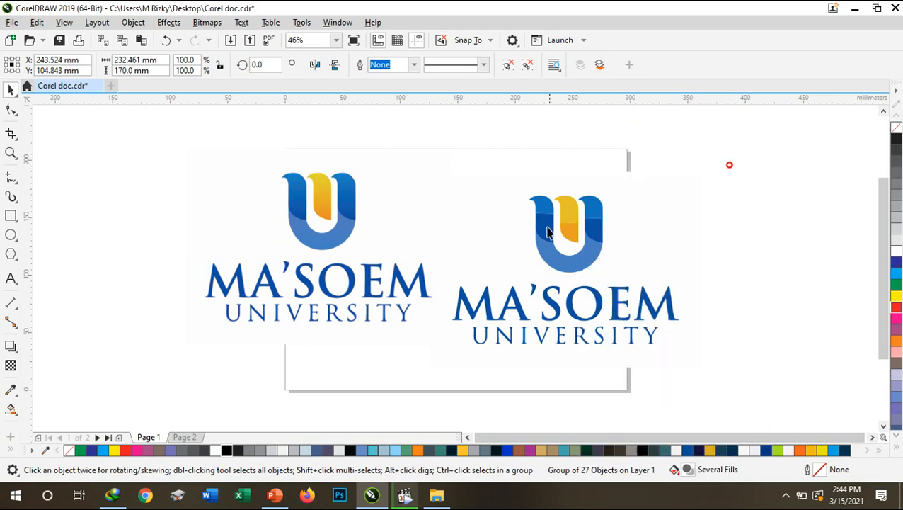
click(545, 228)
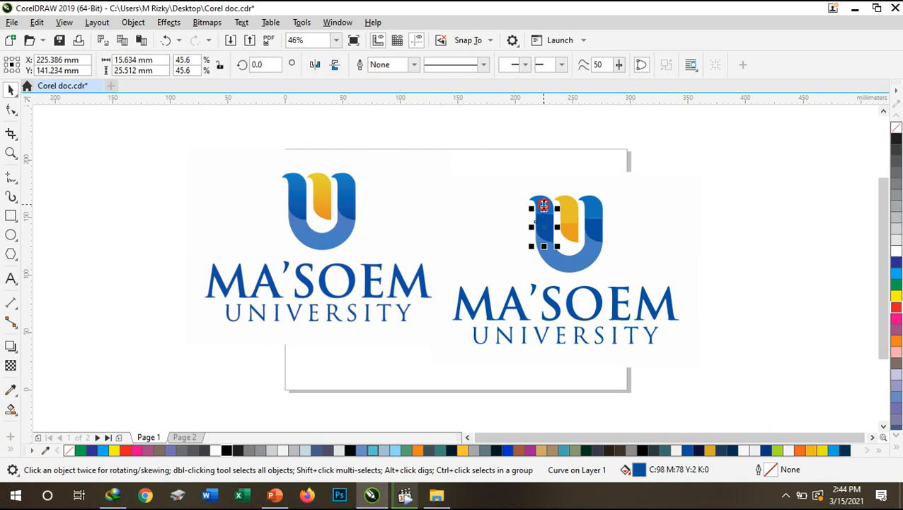
- Inspect the separate pieces of the traced logo by selecting the joined MA letters, the S, the background and the E
click(467, 299)
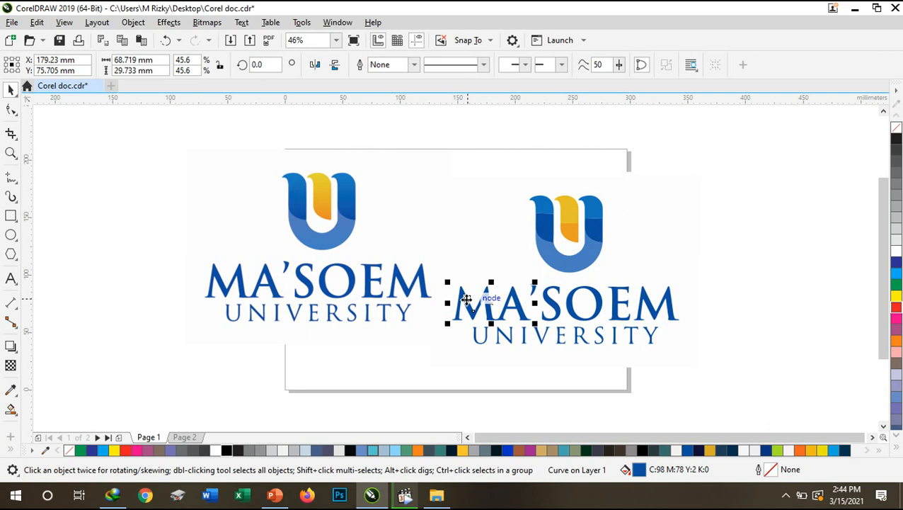
click(553, 311)
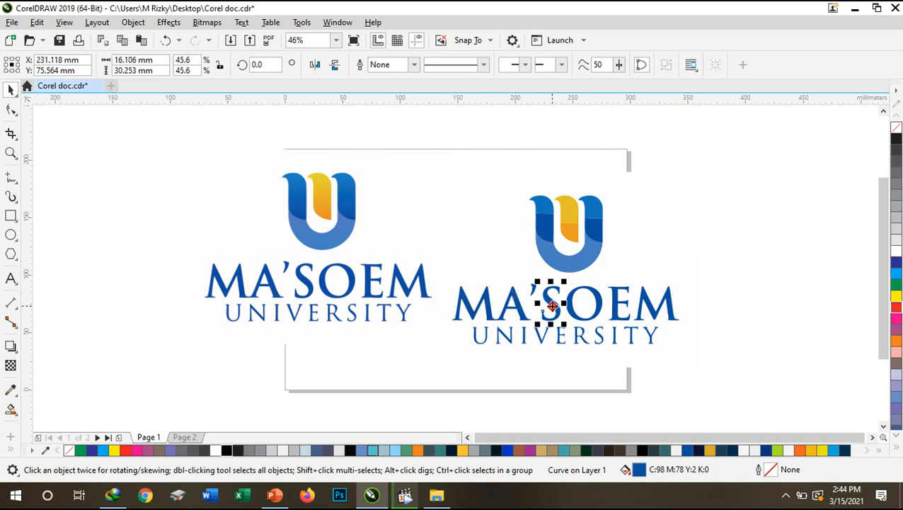
click(620, 305)
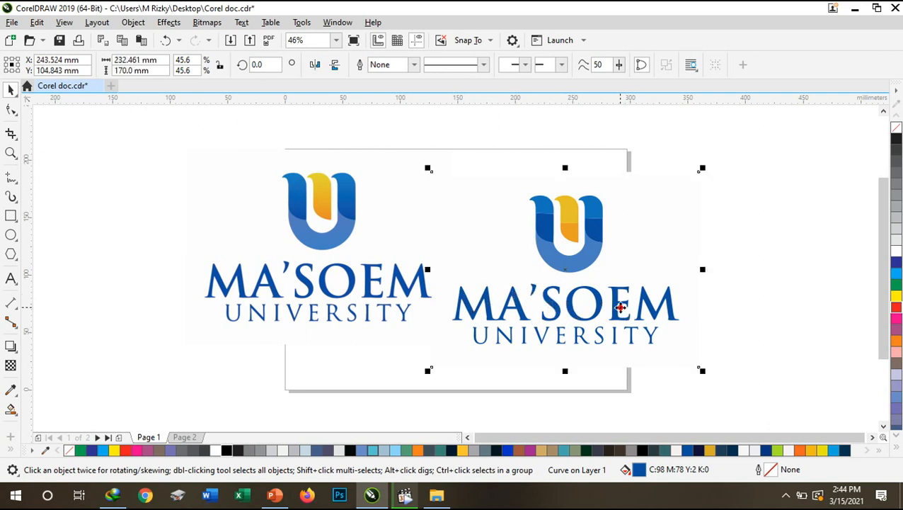
ctrl+click(617, 306)
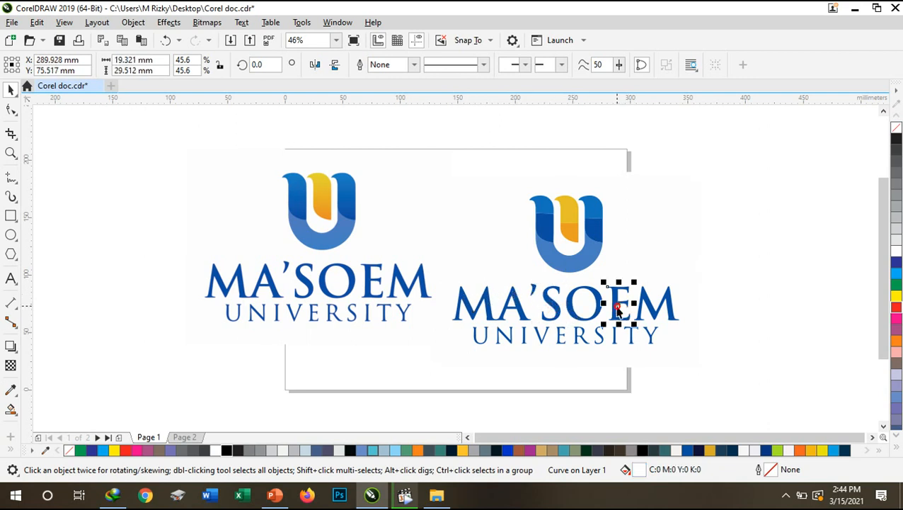
click(615, 251)
- Try filling all the lettering of the traced logo with red at once, and undo the fill
drag(725, 354, 436, 269)
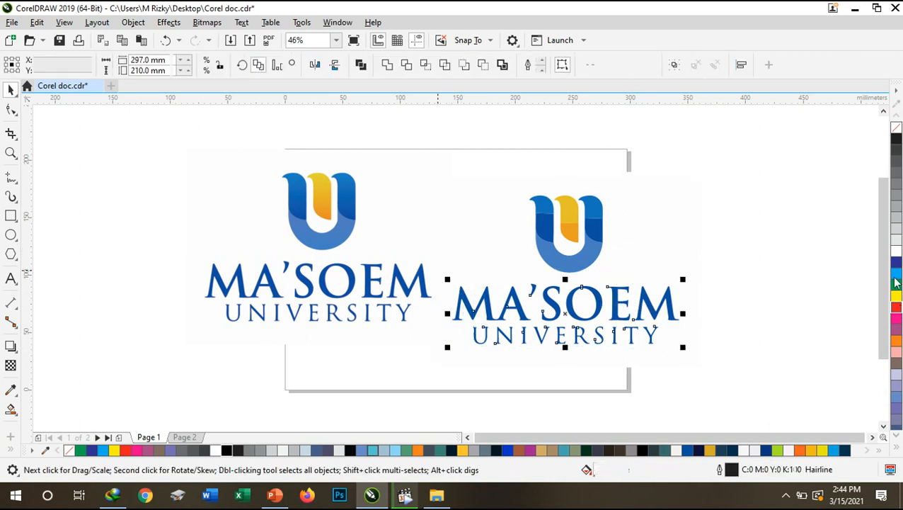
click(896, 307)
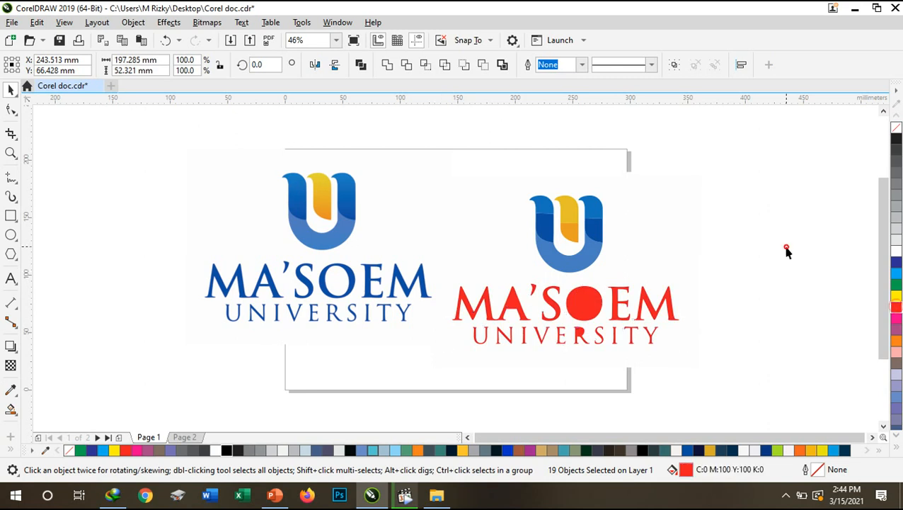
key(ctrl+z)
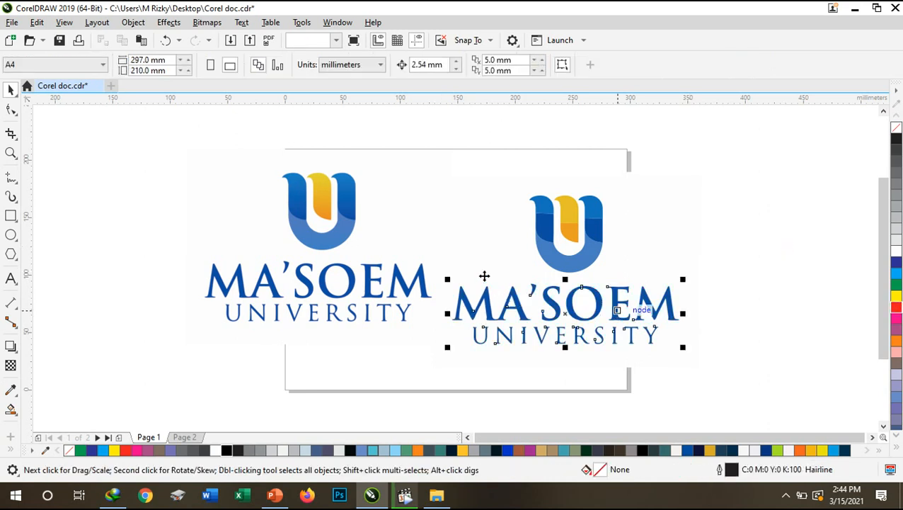
- Fill the joined MA letters and the apostrophe of the traced logo with red
click(484, 264)
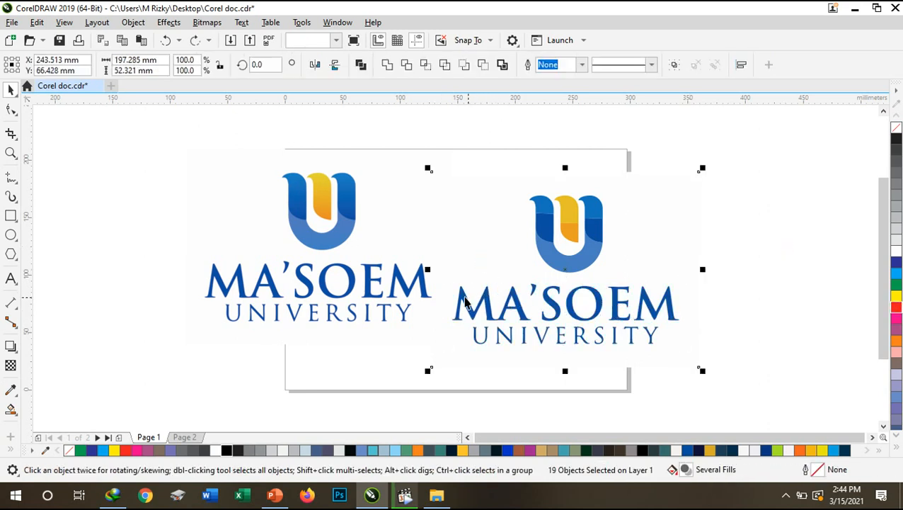
click(465, 301)
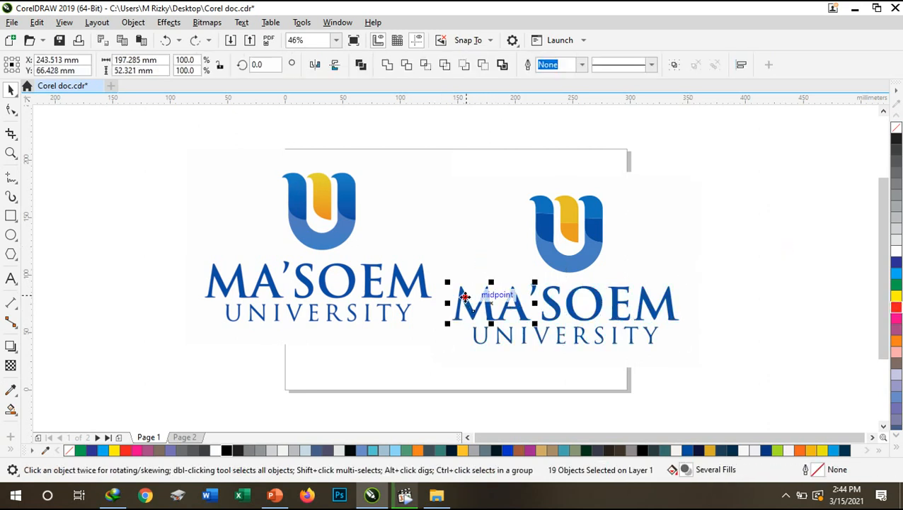
click(896, 306)
click(804, 285)
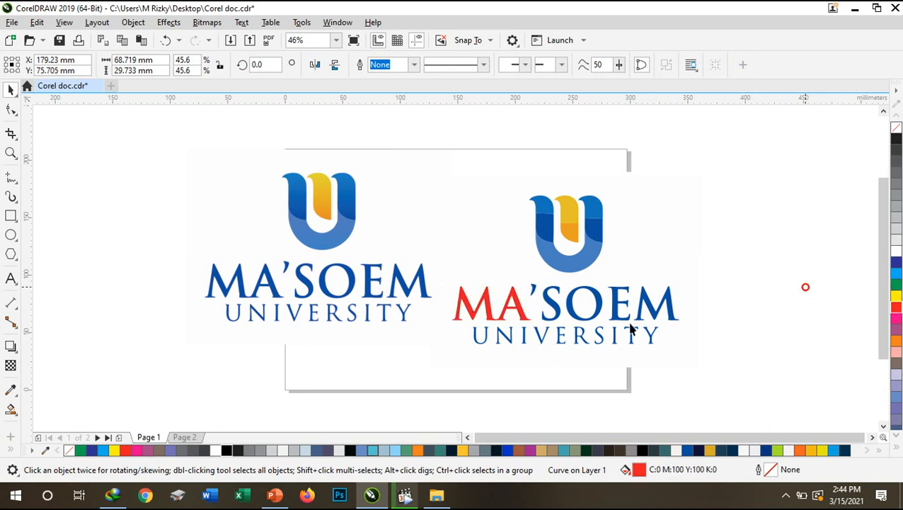
click(532, 288)
click(896, 307)
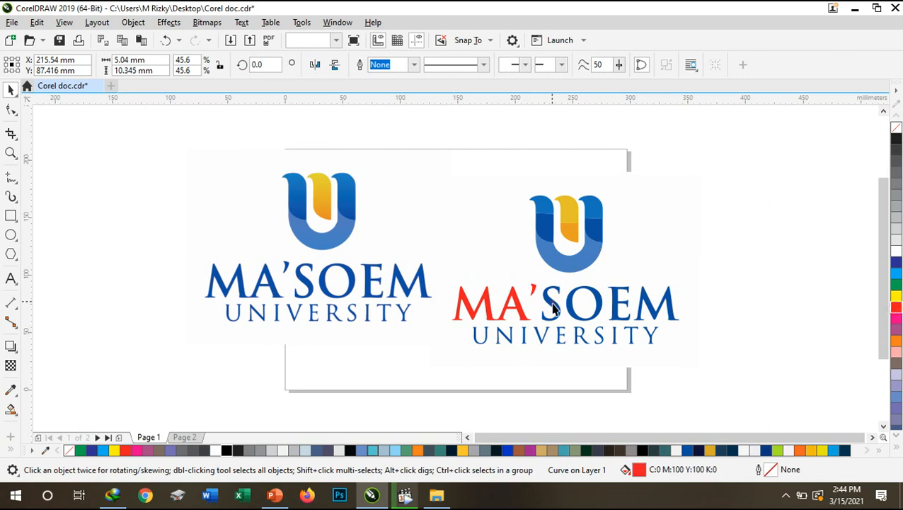
- Fill the S, O, E and M letters of the traced MA'SOEM wordmark with red
click(575, 299)
shift+click(575, 292)
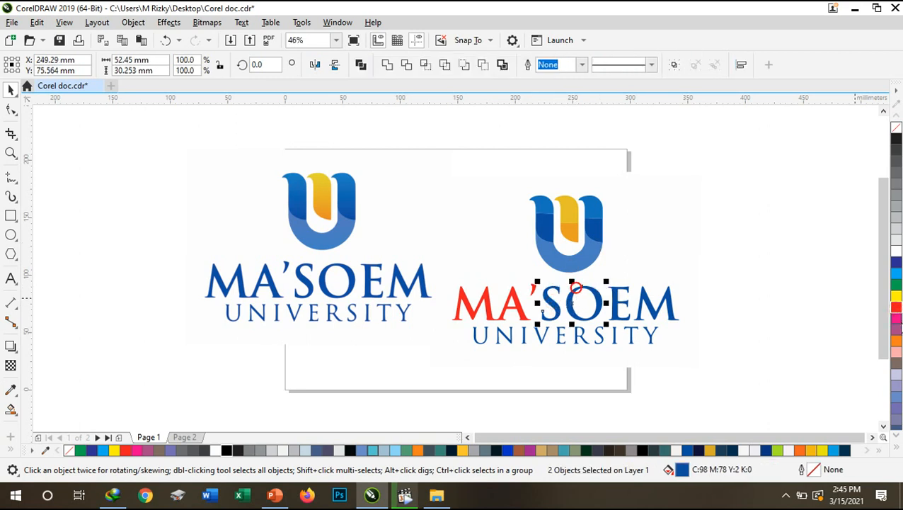
click(896, 306)
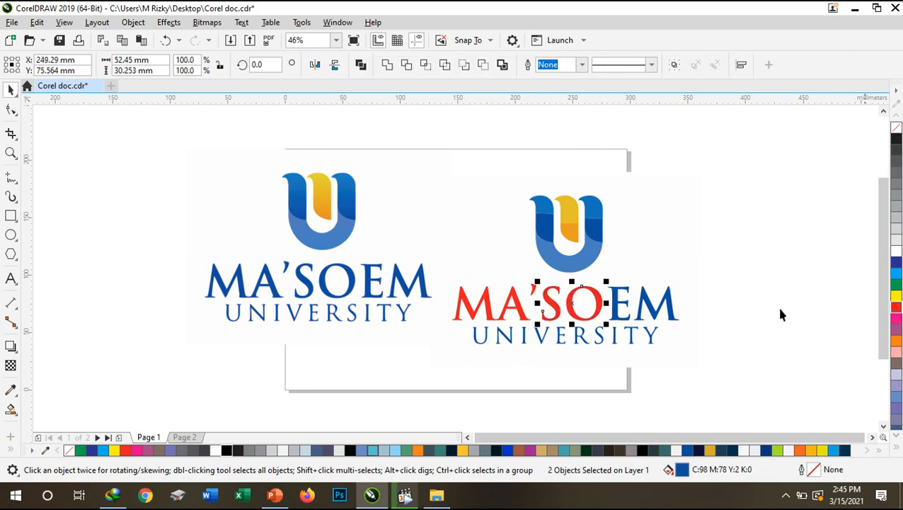
click(620, 301)
shift+click(658, 305)
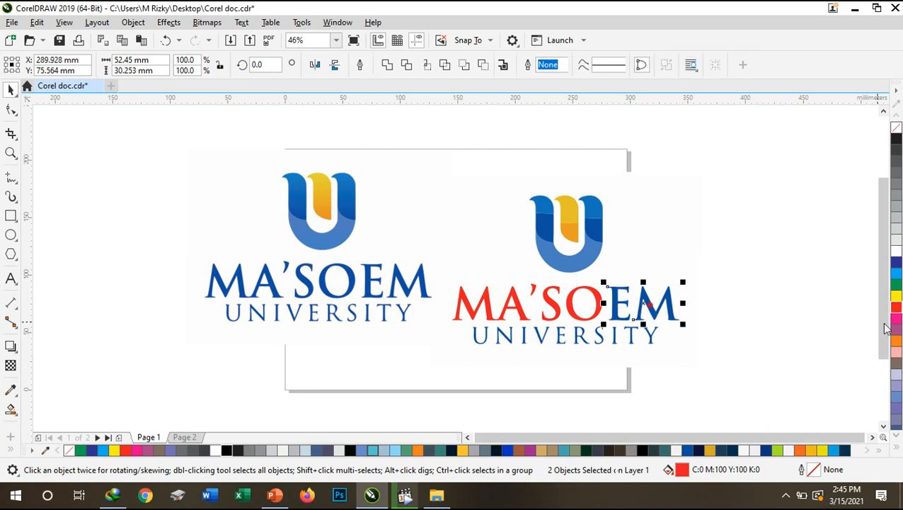
click(896, 306)
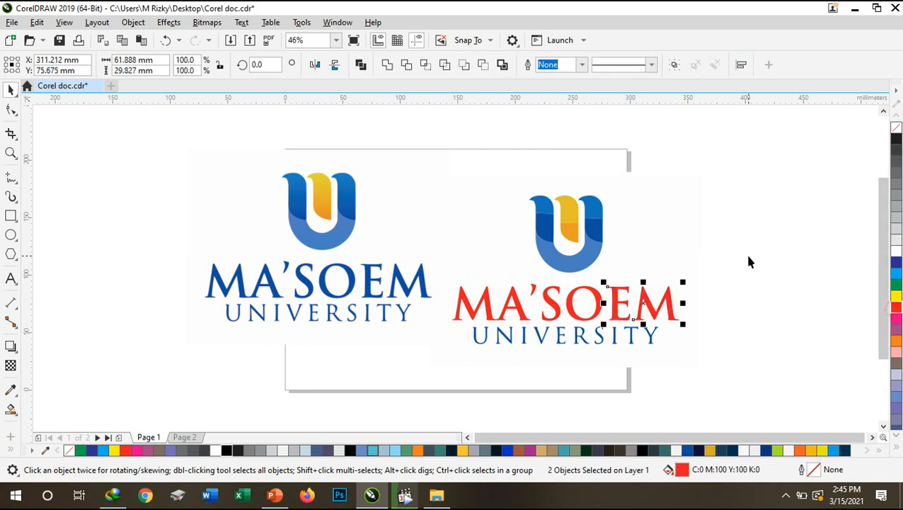
- Enlarge the traced U emblem proportionally to about 108 × 114 mm and shift it so it sits above the wordmark
drag(489, 146, 621, 262)
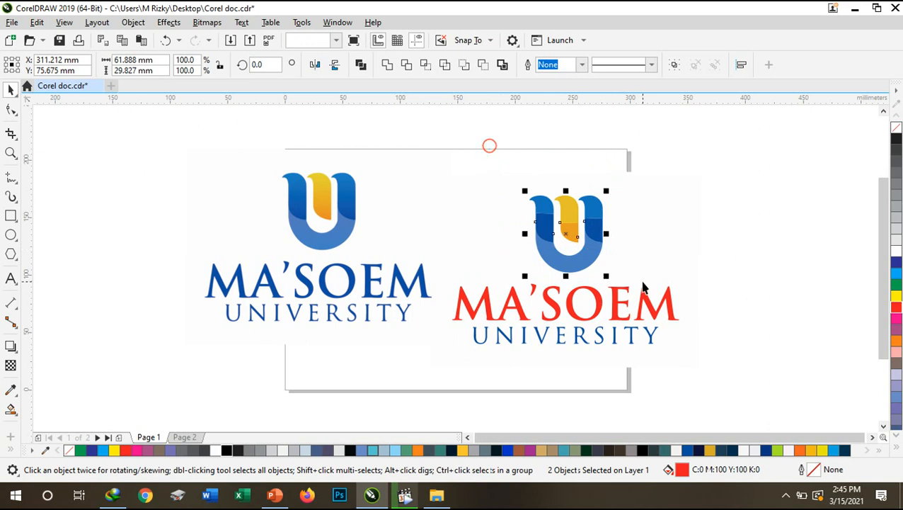
drag(609, 190, 659, 135)
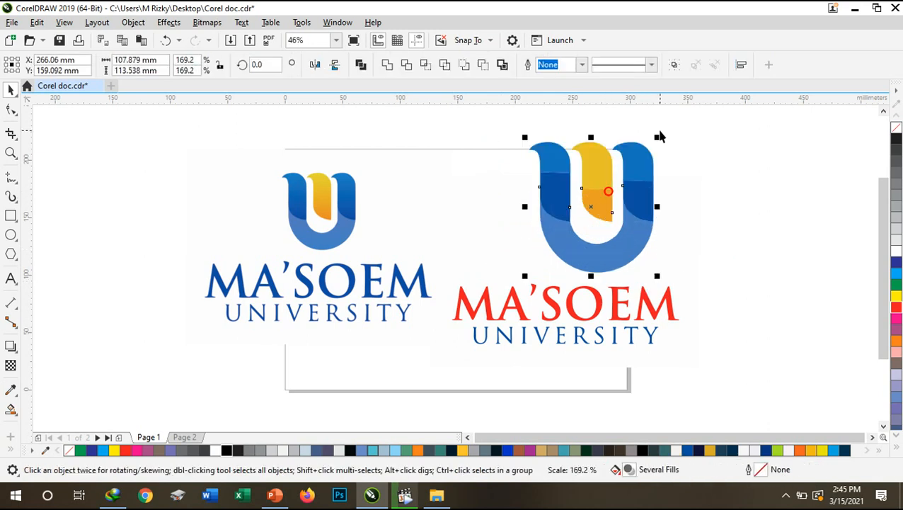
drag(590, 171, 579, 174)
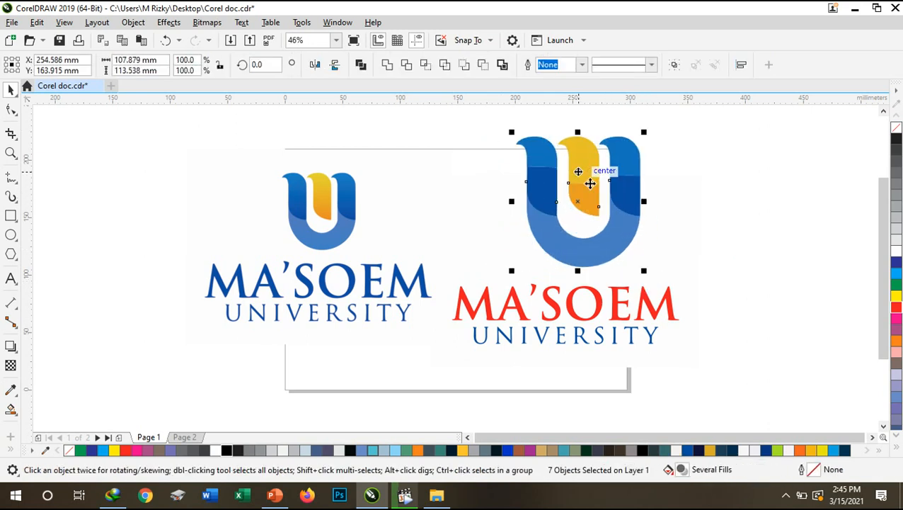
click(699, 184)
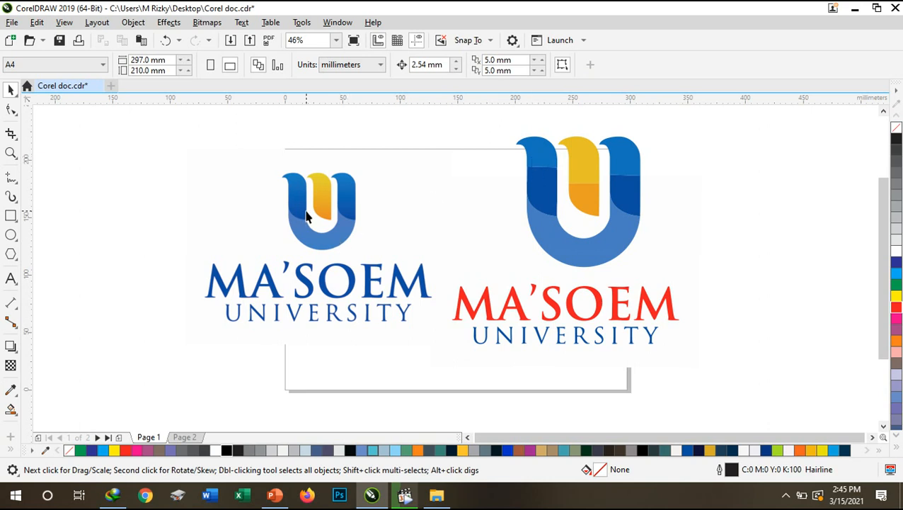
- Delete every piece of the traced logo, including the red MA letters and the background, keeping only the original bitmap
drag(705, 316, 427, 132)
key(Delete)
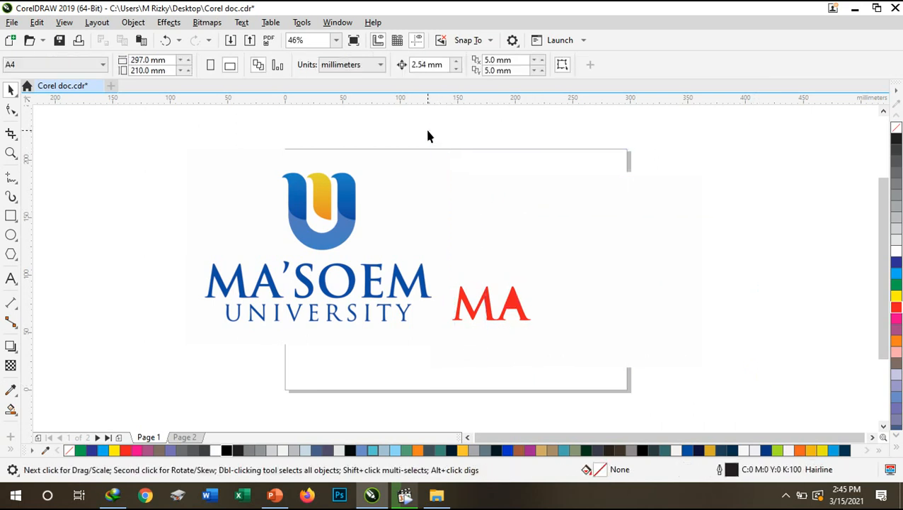
key(Delete)
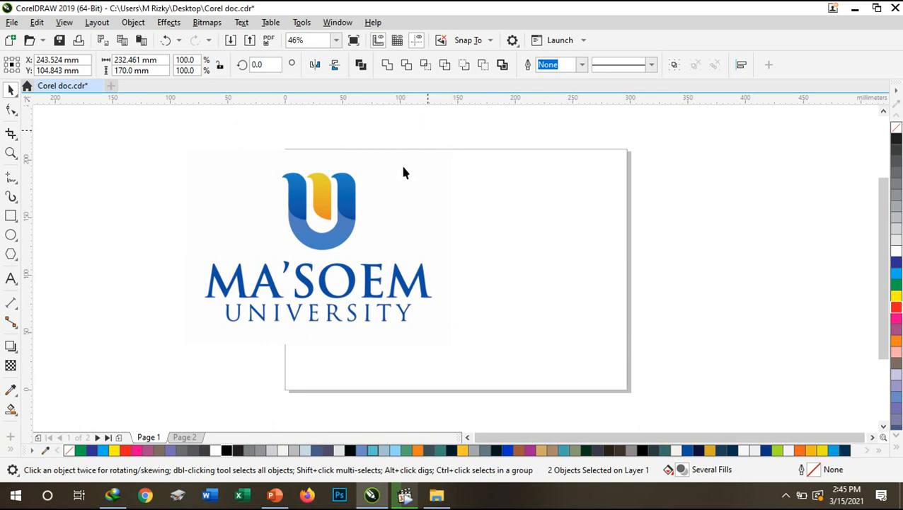
- Start a Line art Outline Trace of the Ma'soem University bitmap, reducing the bitmap size for the trace
click(343, 196)
right_click(345, 195)
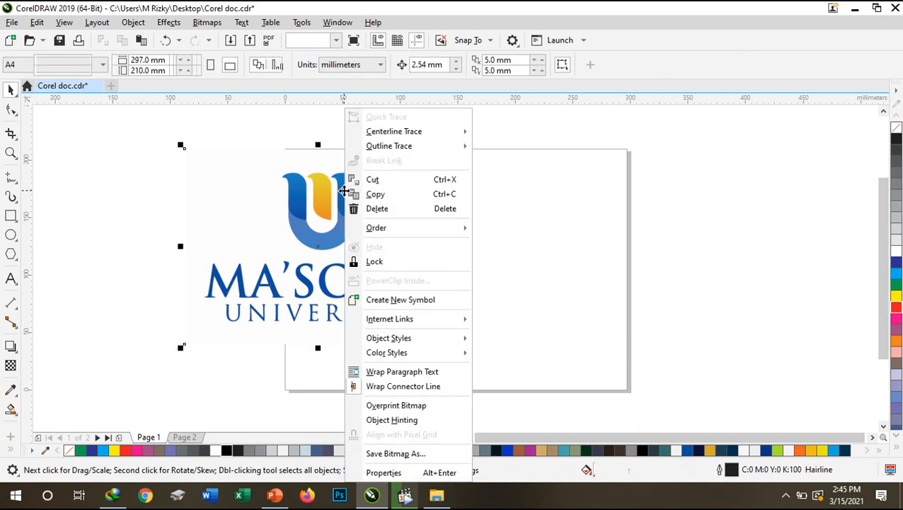
key(Escape)
right_click(351, 195)
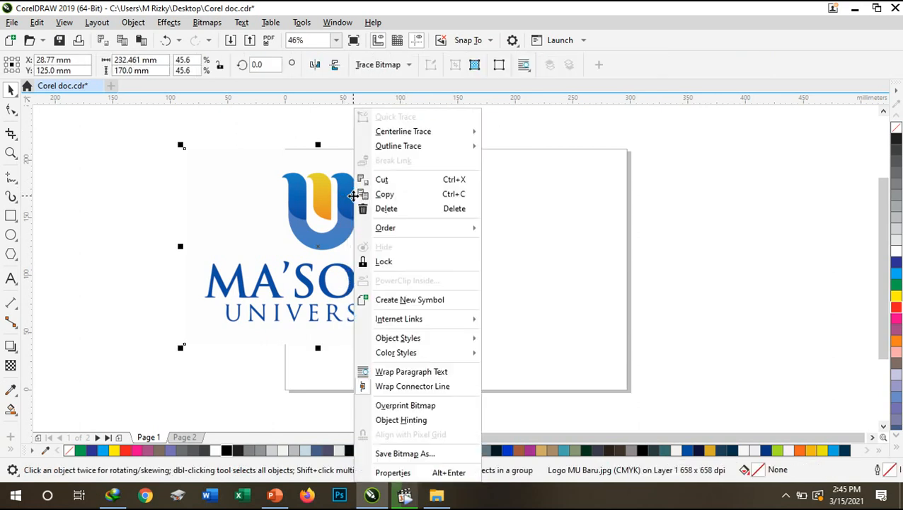
click(427, 145)
click(496, 149)
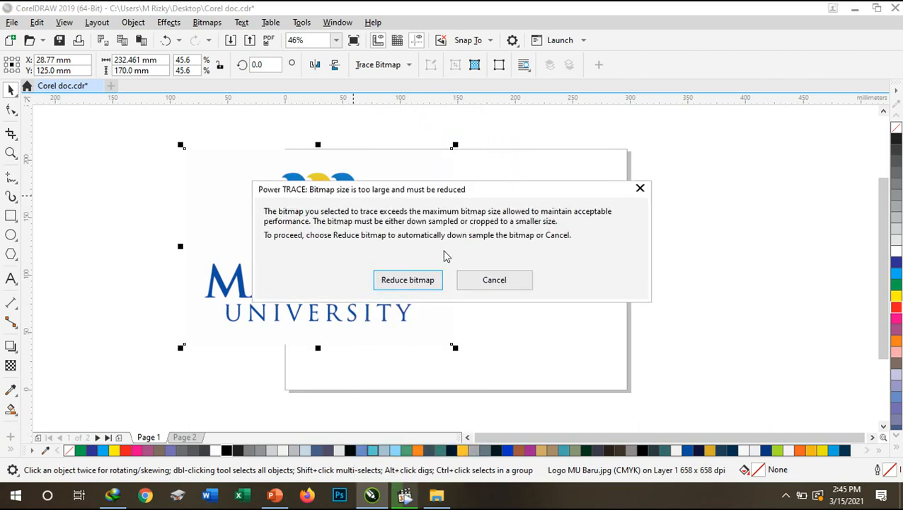
click(428, 285)
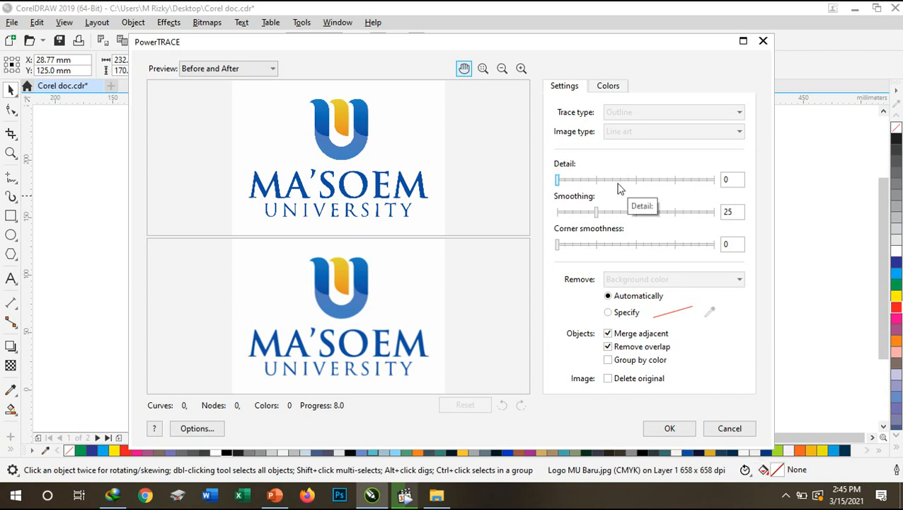
- Set the trace detail to 43 in PowerTRACE and apply the trace
click(614, 108)
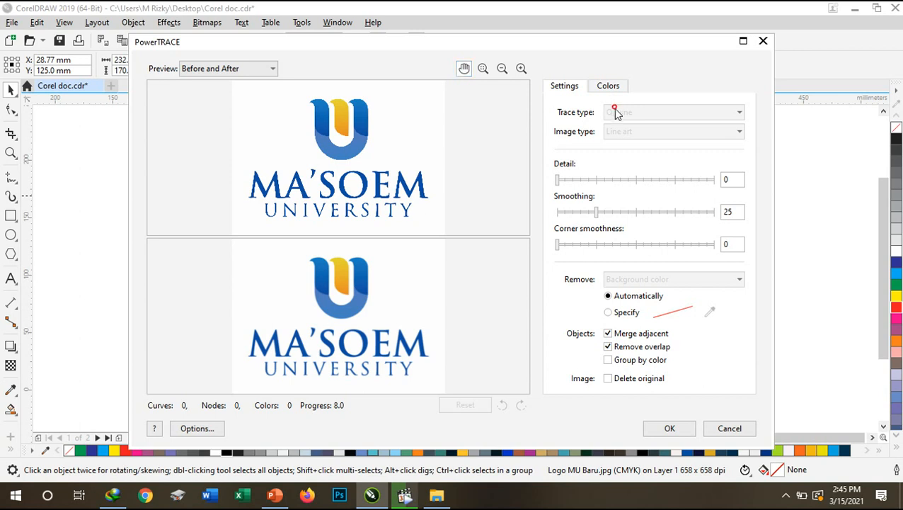
drag(558, 179, 624, 186)
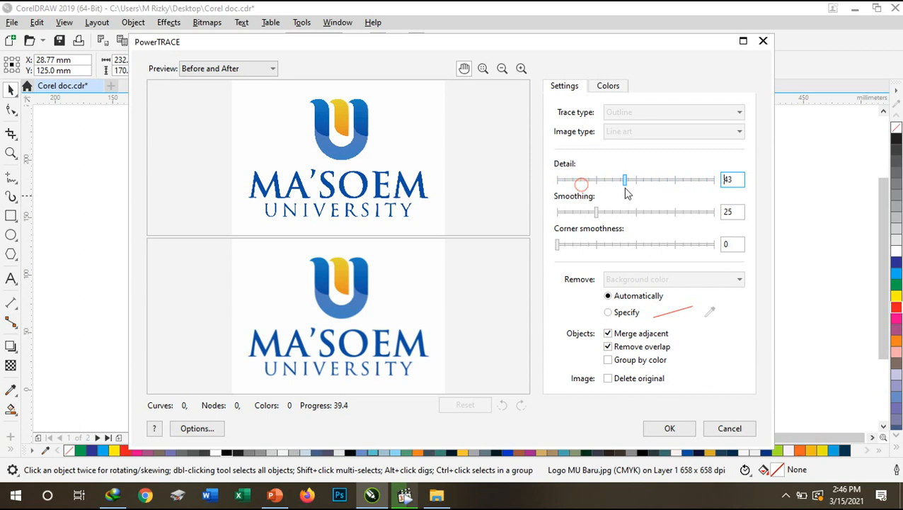
click(654, 434)
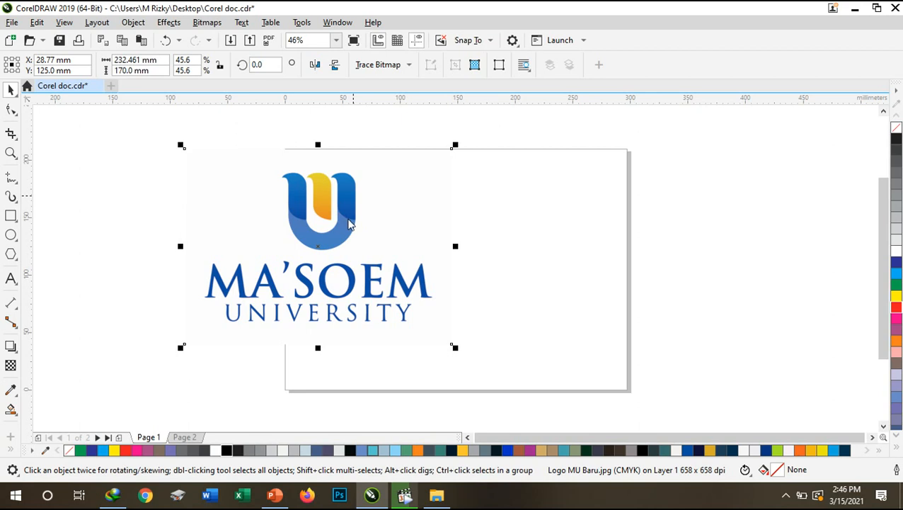
click(785, 496)
right_click(816, 470)
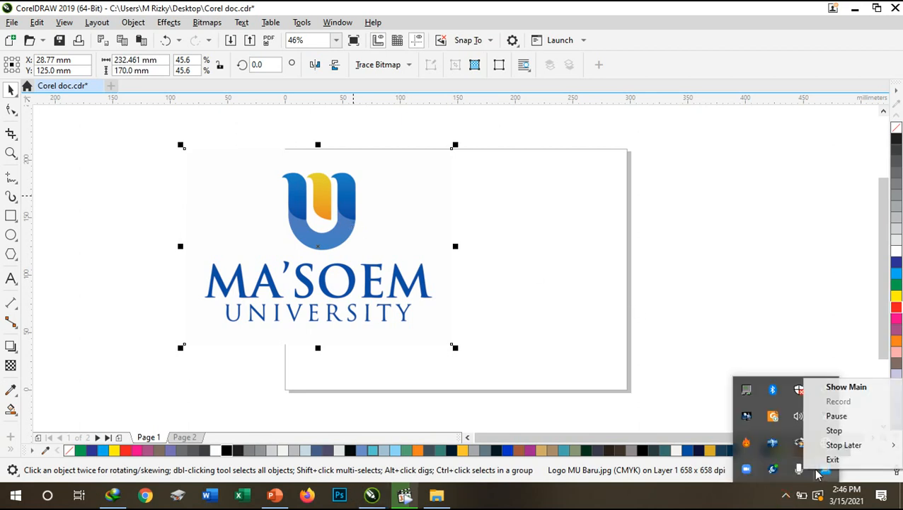
click(835, 416)
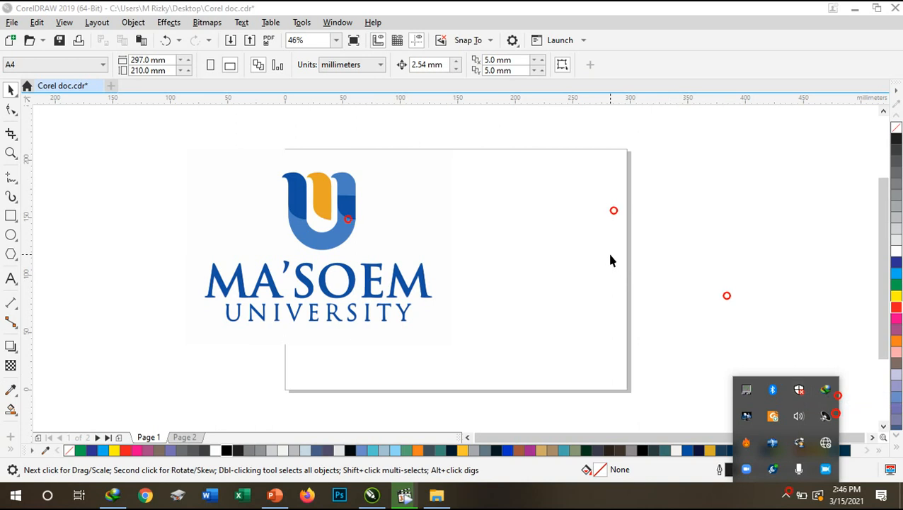
click(610, 254)
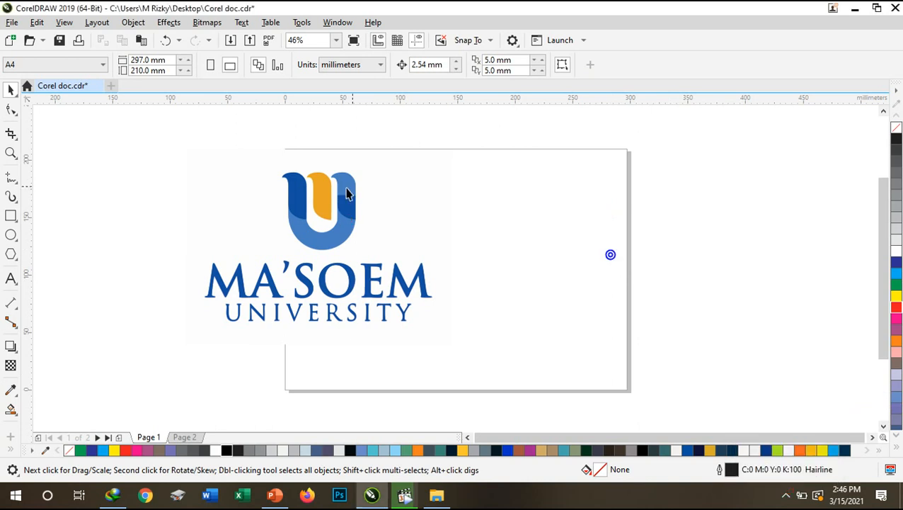
- Move the new traced logo group to the right of the original bitmap for comparison, and delete it
drag(314, 208, 541, 241)
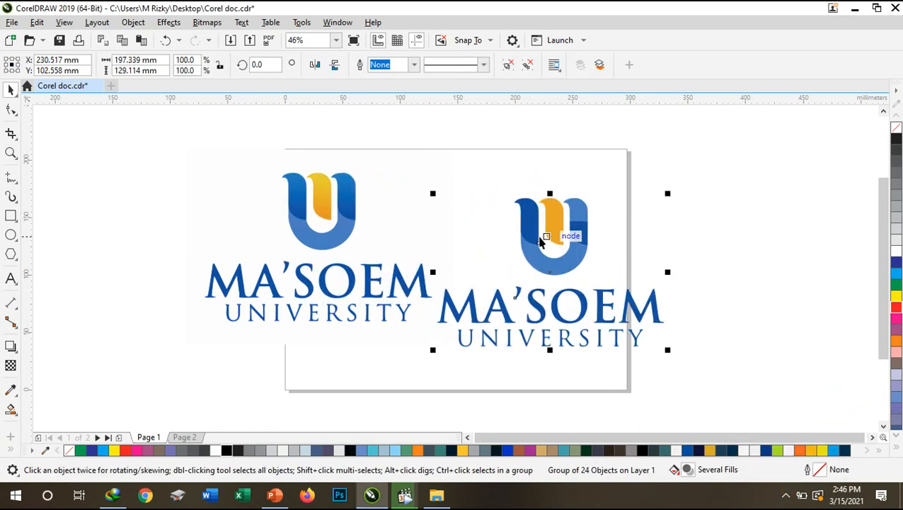
click(474, 204)
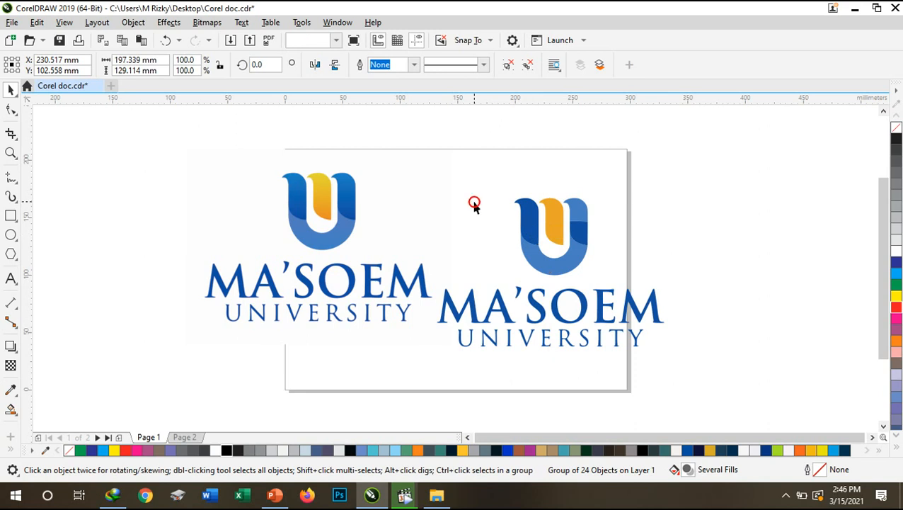
click(522, 237)
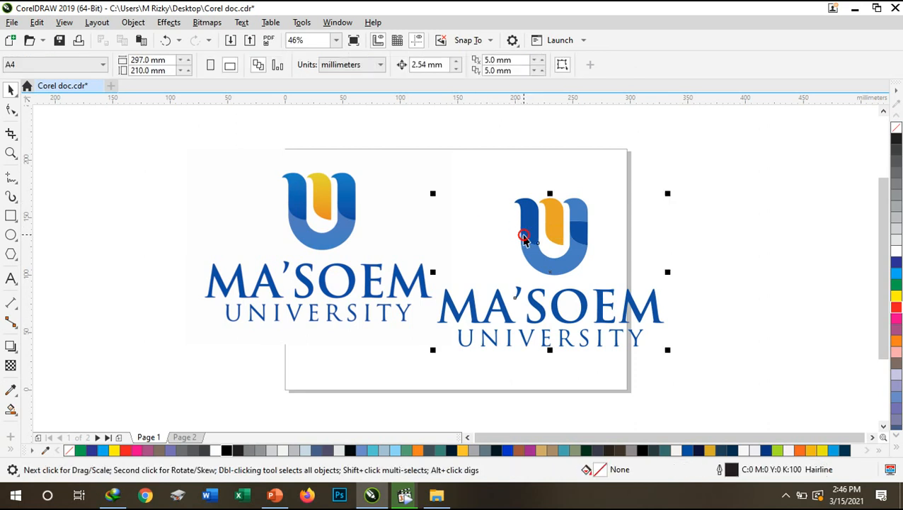
key(Delete)
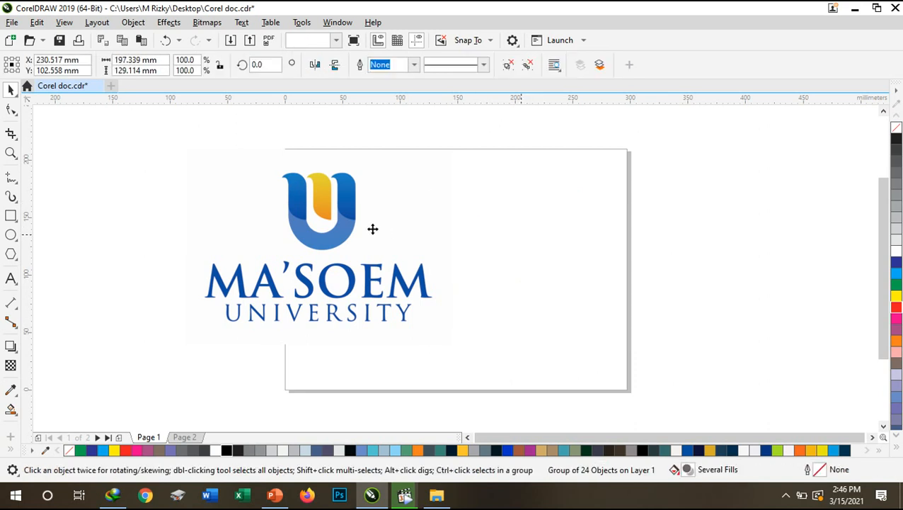
- Delete the original Ma'soem University logo bitmap from the page
click(362, 231)
right_click(359, 232)
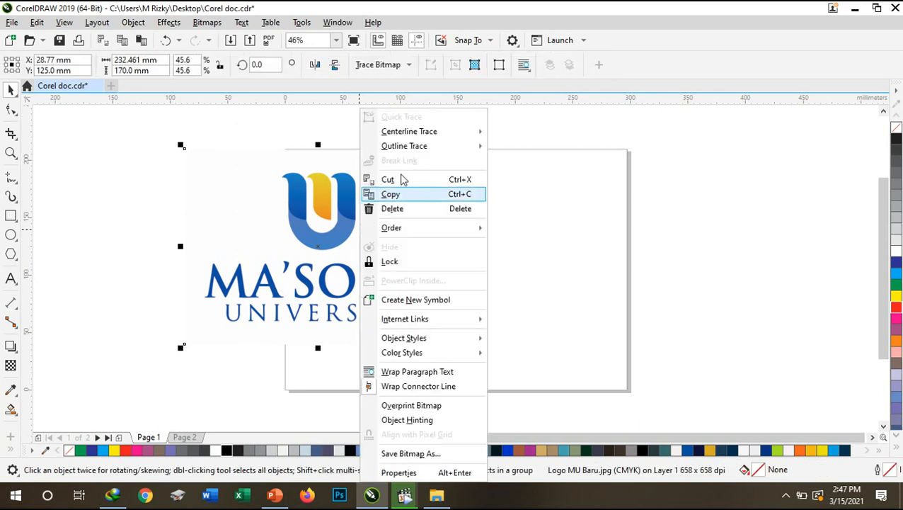
mouse_move(418, 151)
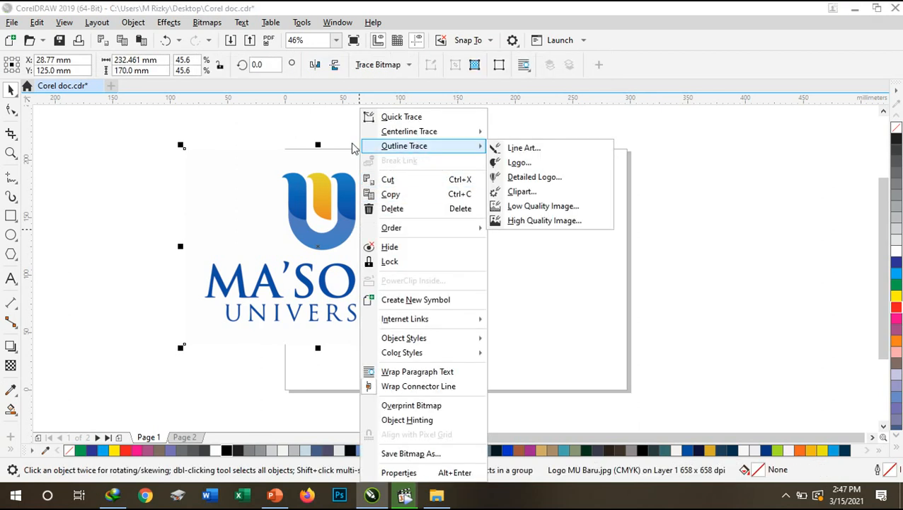
click(334, 131)
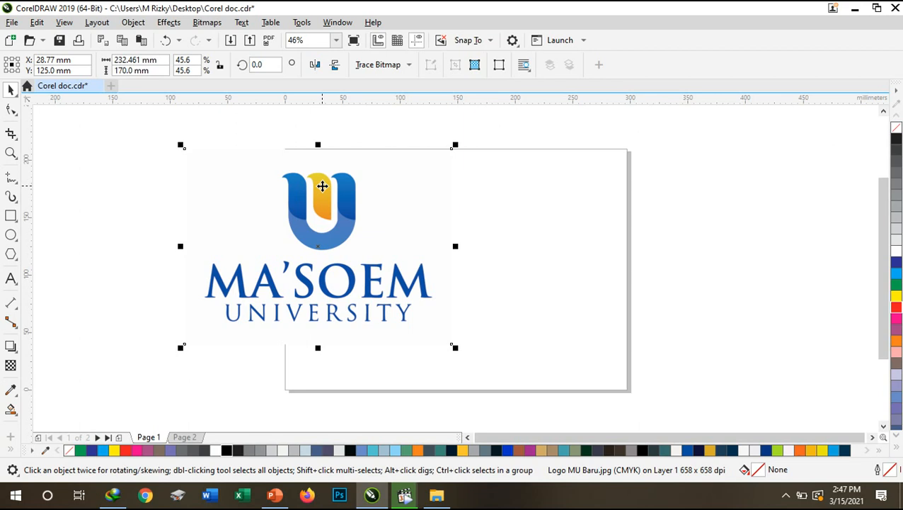
key(Delete)
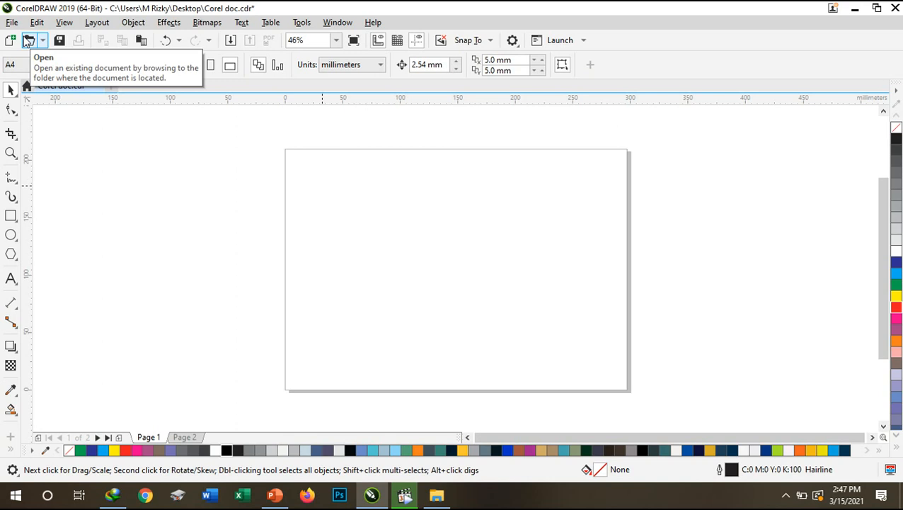
- Import the UTS Online.jpg announcement poster from the Documents folder and place it on the page about 195 mm square
click(228, 41)
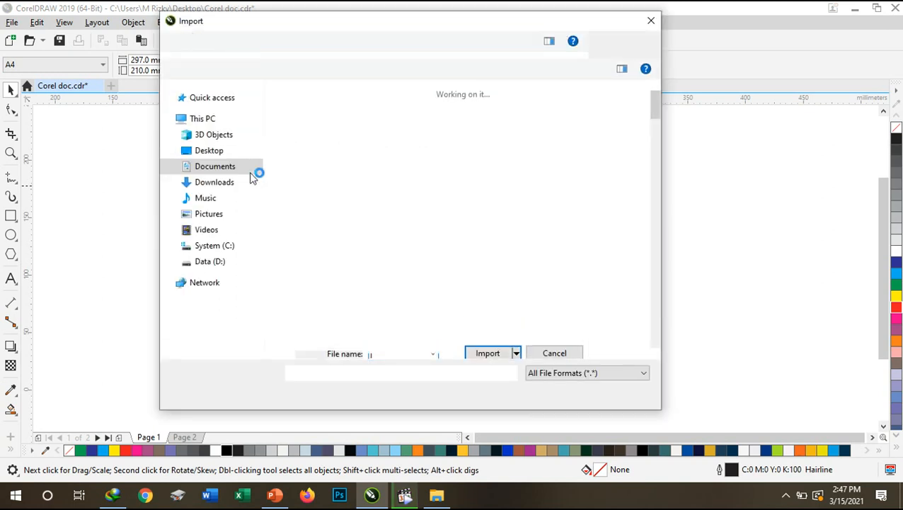
drag(660, 109, 658, 341)
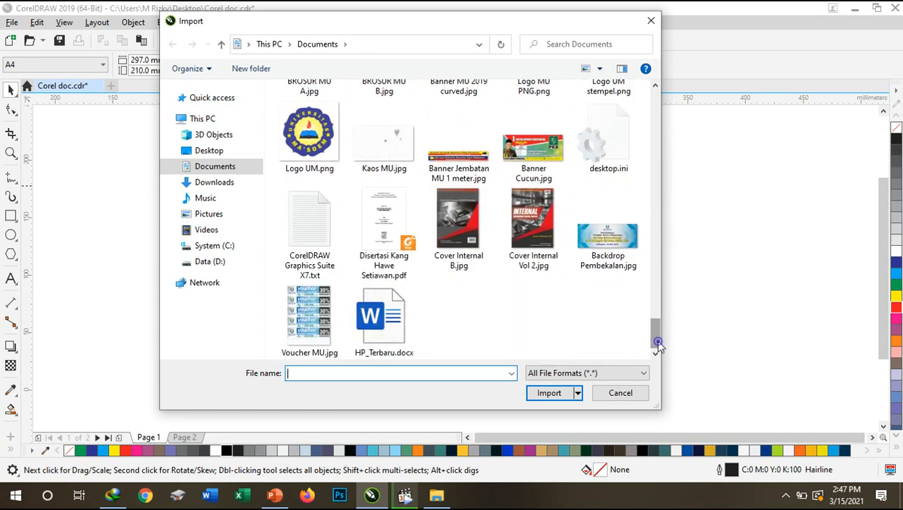
click(655, 211)
drag(657, 300, 657, 166)
double_click(622, 241)
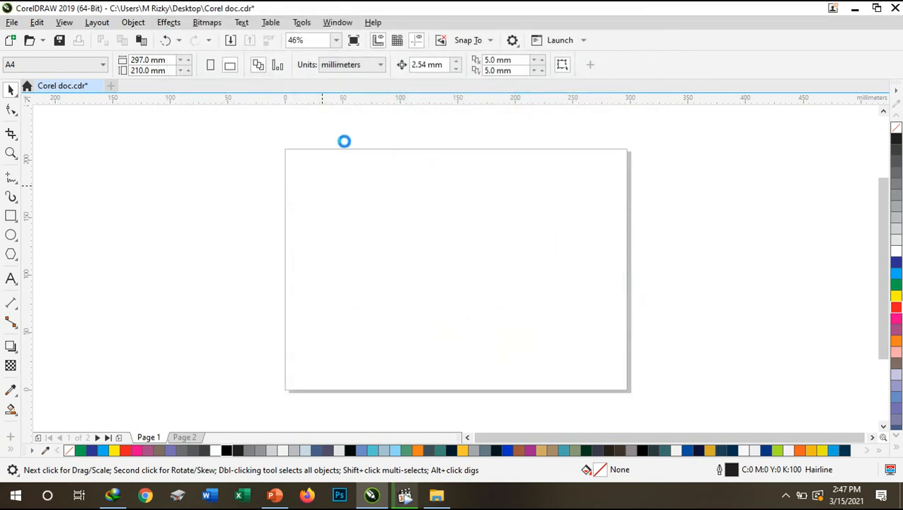
drag(345, 142, 588, 366)
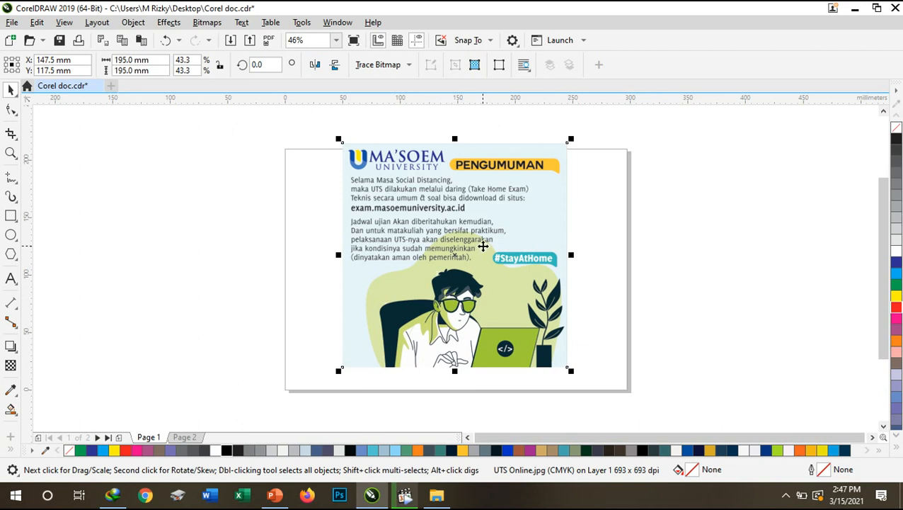
- Start a Line art Outline Trace of the announcement poster bitmap, reducing the bitmap size for the trace
click(606, 254)
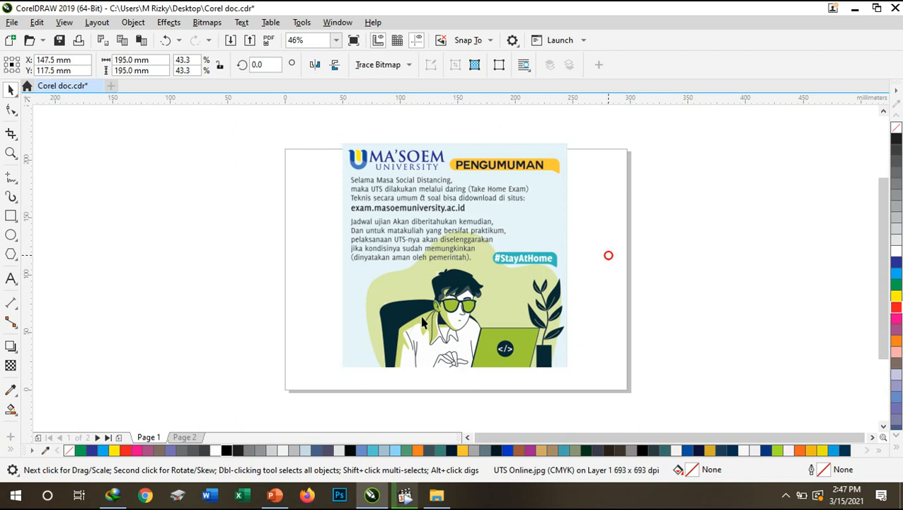
click(423, 318)
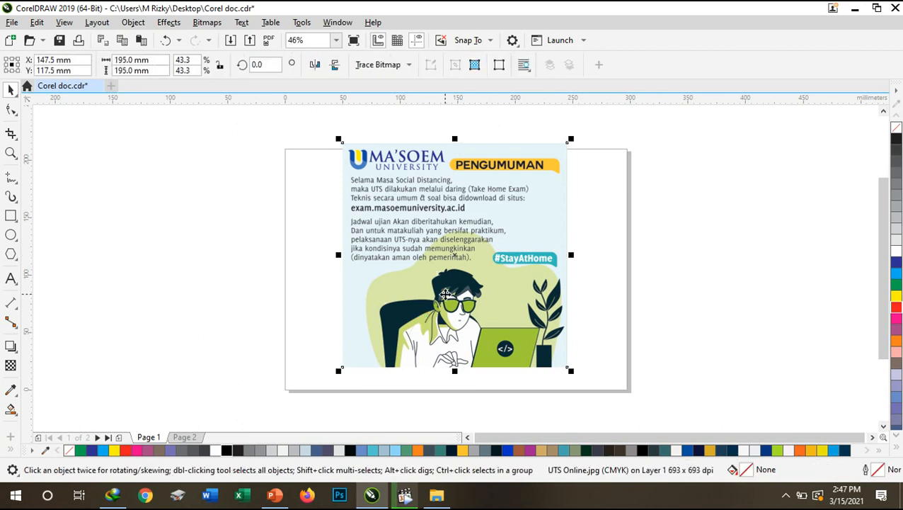
right_click(445, 294)
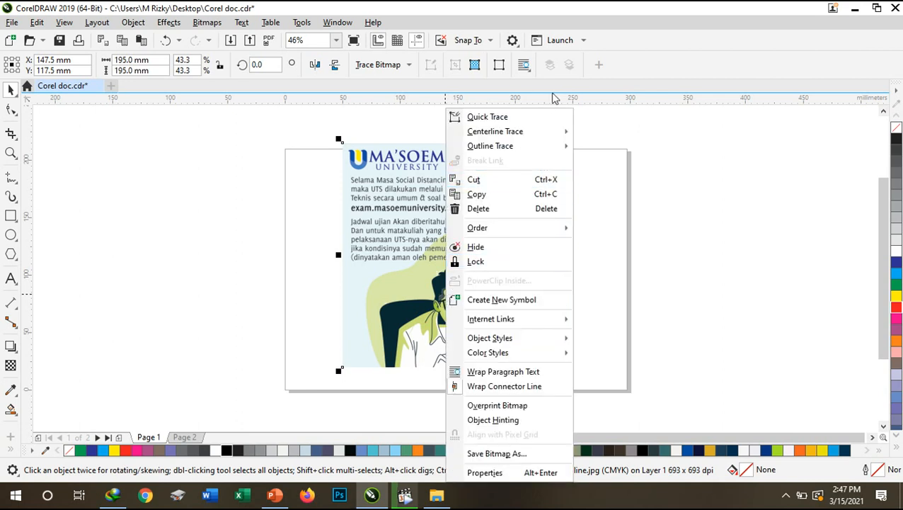
click(537, 147)
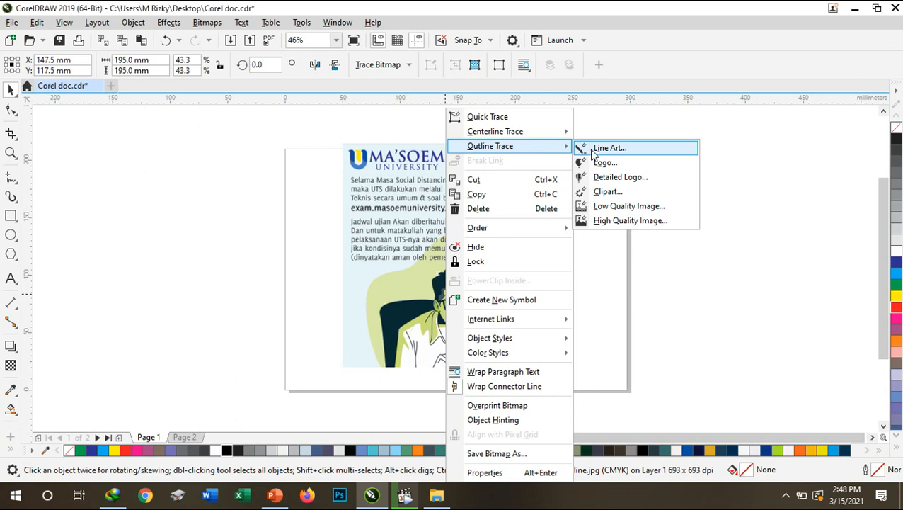
click(622, 147)
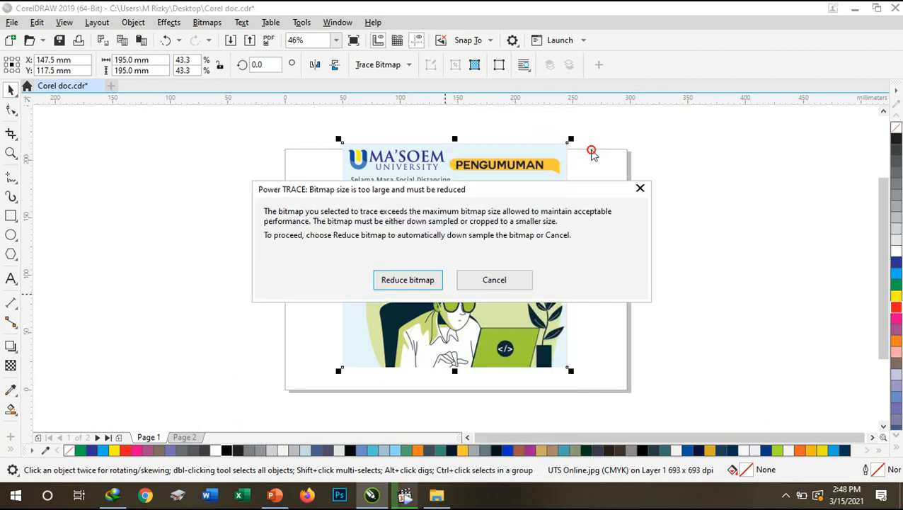
click(434, 277)
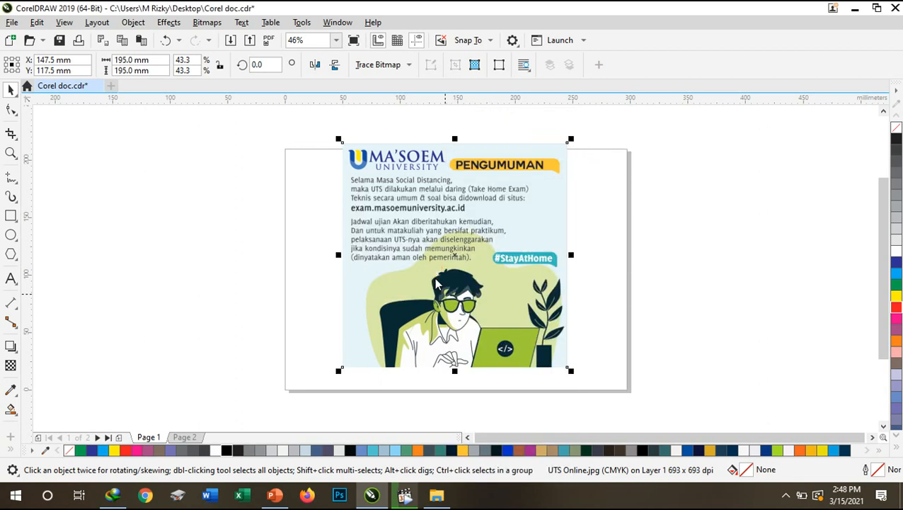
click(785, 495)
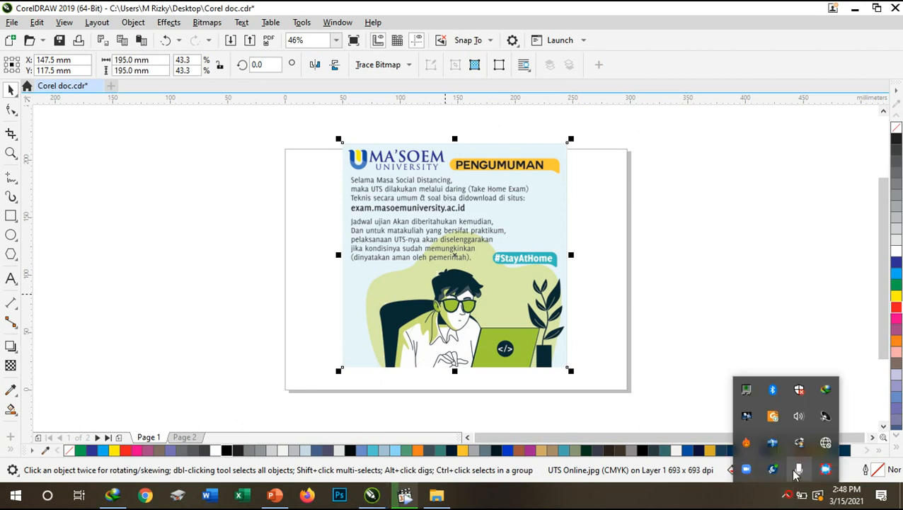
right_click(823, 470)
click(839, 415)
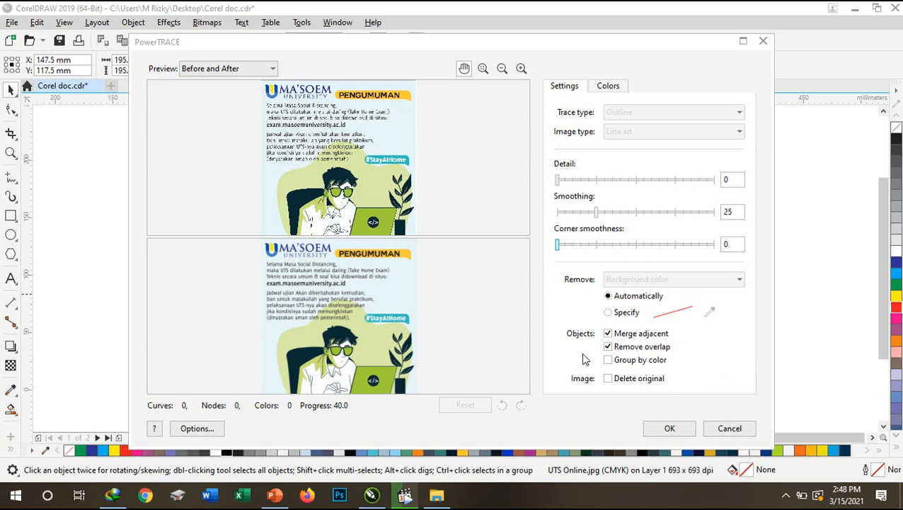
- Apply the poster's Line art trace in PowerTRACE, keeping the original bitmap
click(680, 429)
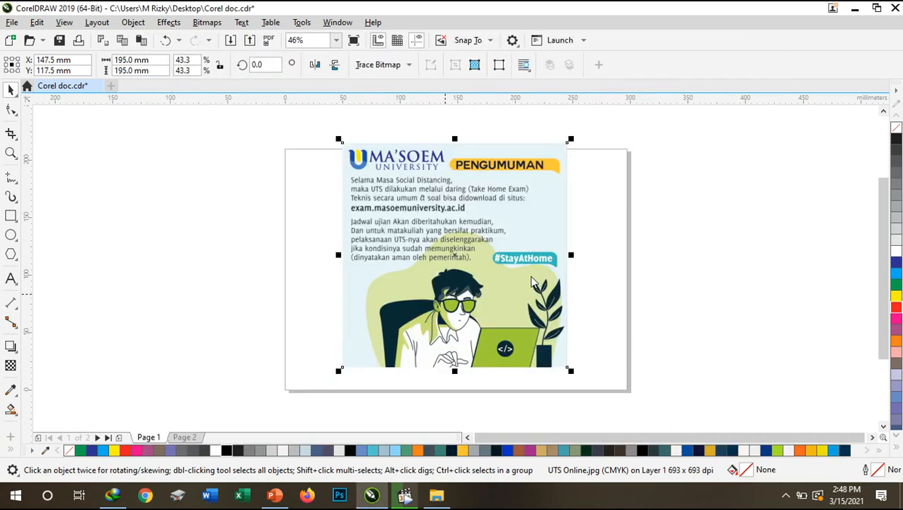
click(785, 495)
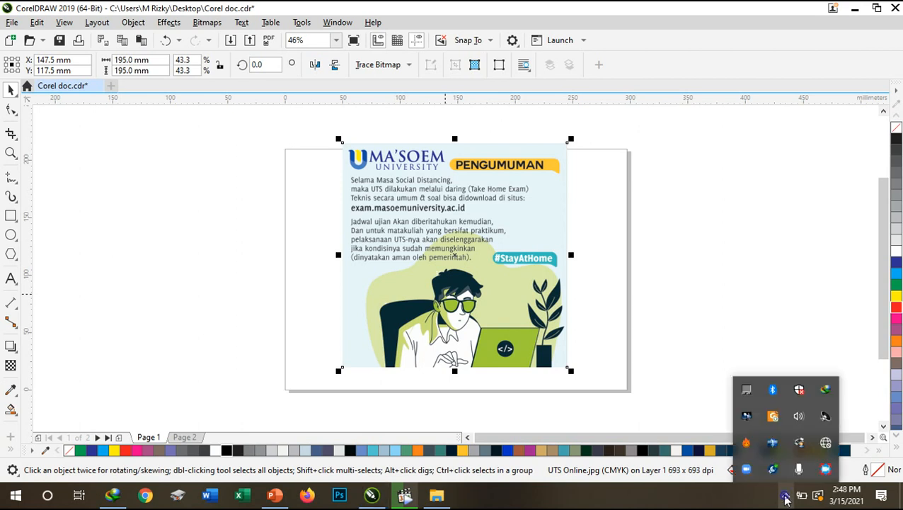
right_click(824, 470)
click(834, 417)
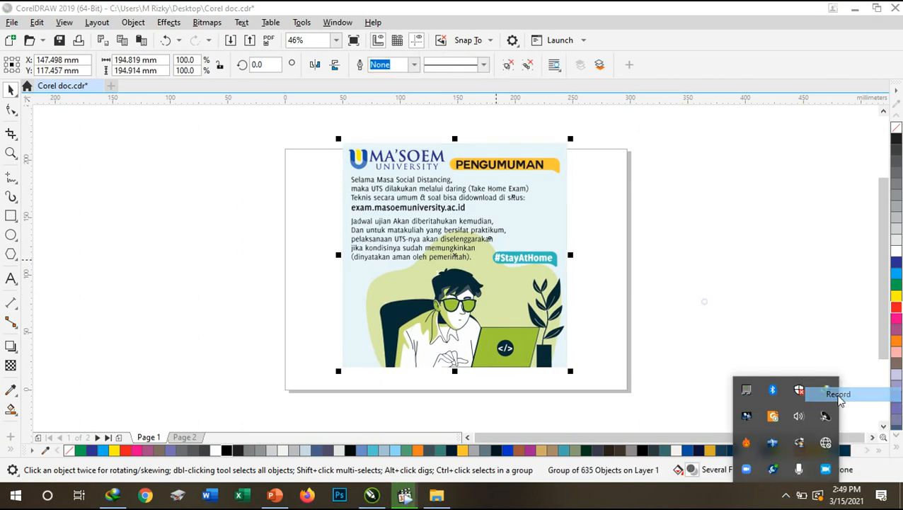
- Move the traced poster group to the right of the original bitmap and ungroup all its objects
drag(442, 221, 703, 225)
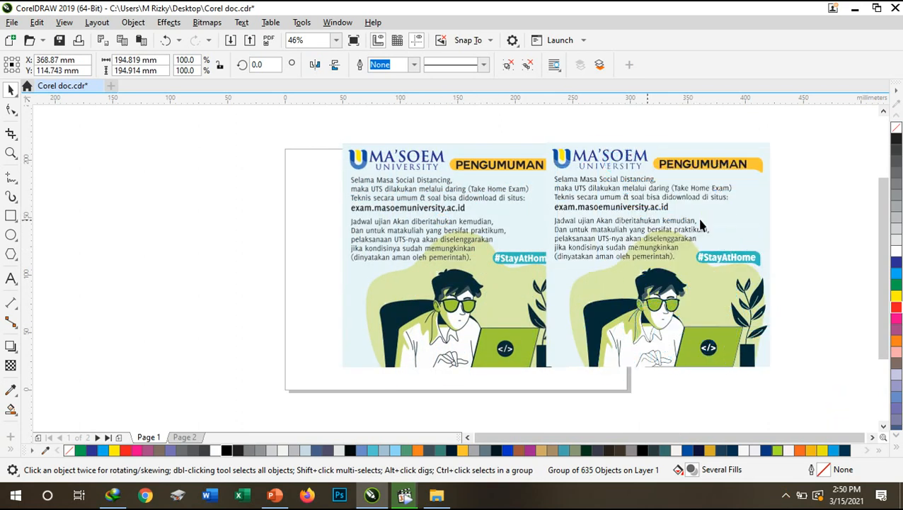
right_click(702, 224)
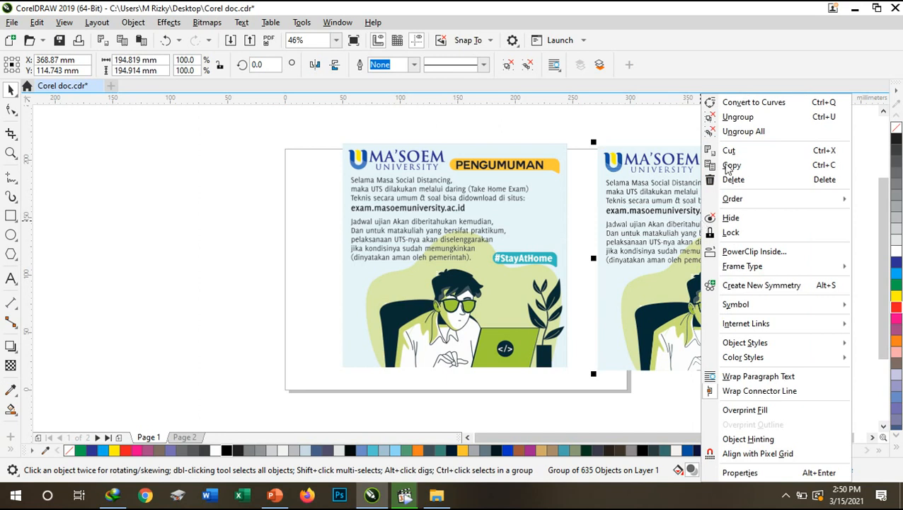
click(751, 132)
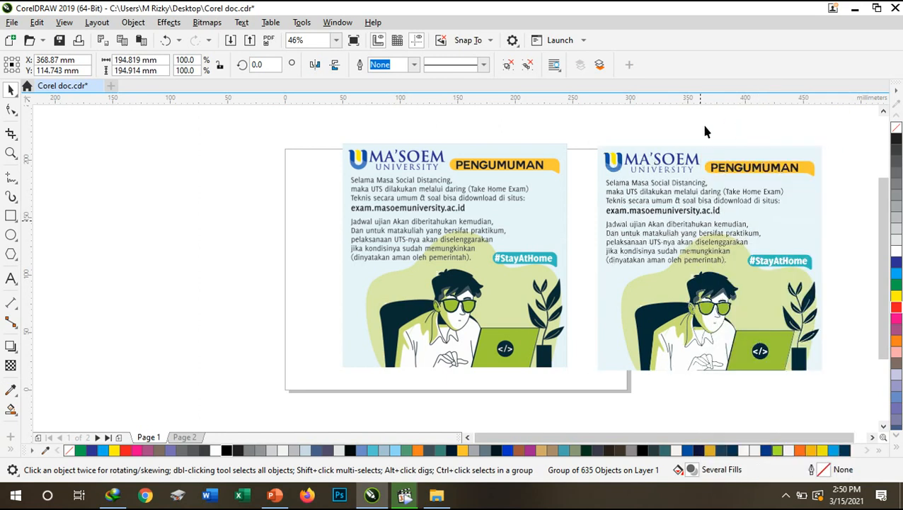
- Delete the traced logo, heading, paragraph text and hashtag pieces from the upper part of the traced poster
drag(587, 126, 852, 278)
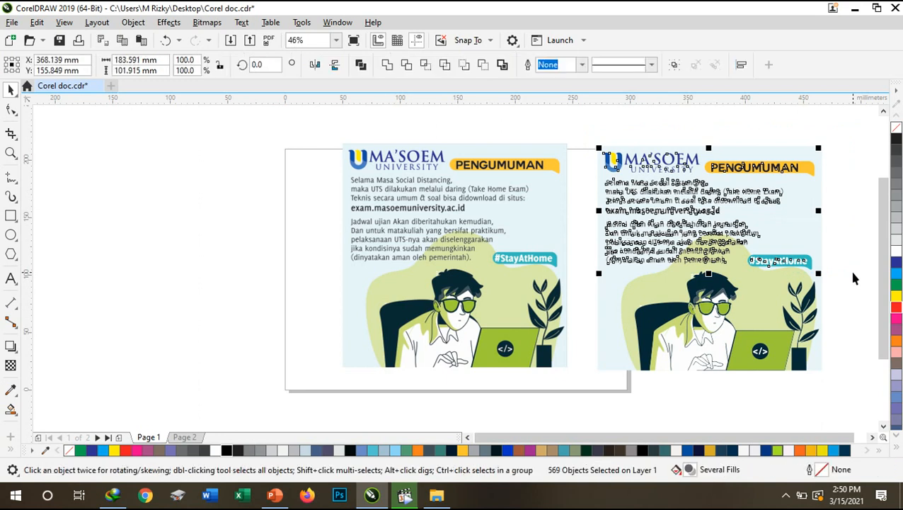
key(Delete)
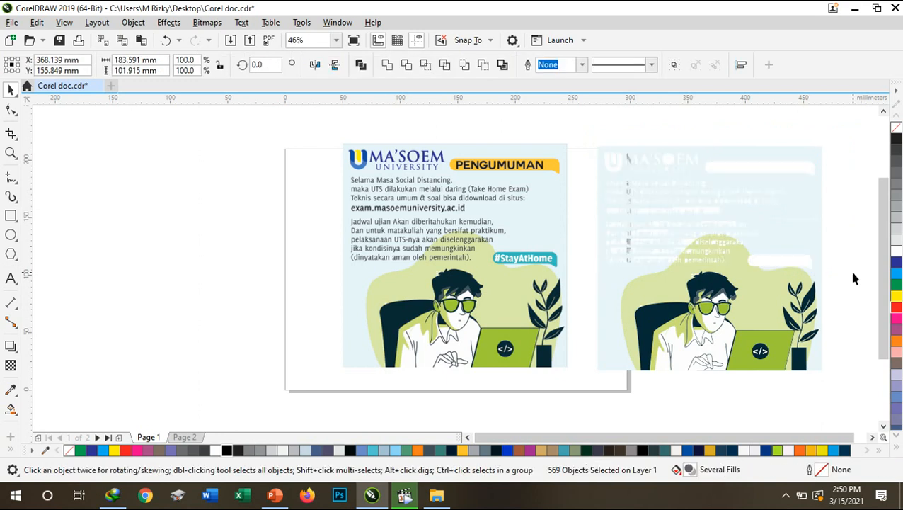
- Inspect the curve nodes of the light green shape behind the man in the traced poster
click(606, 160)
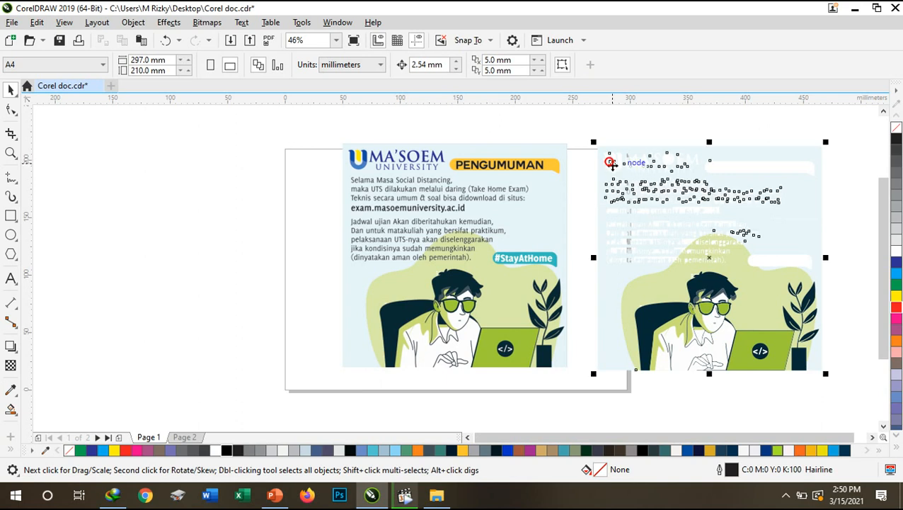
double_click(655, 297)
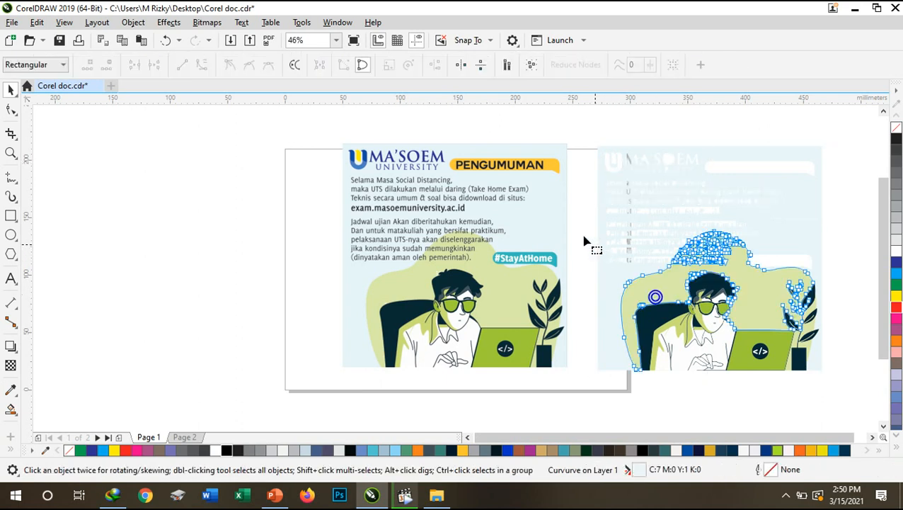
double_click(10, 105)
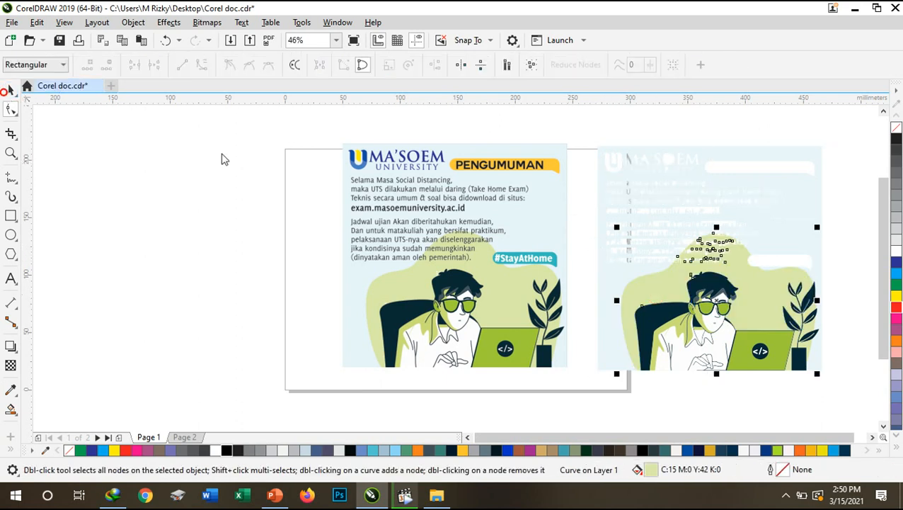
key(space)
click(577, 241)
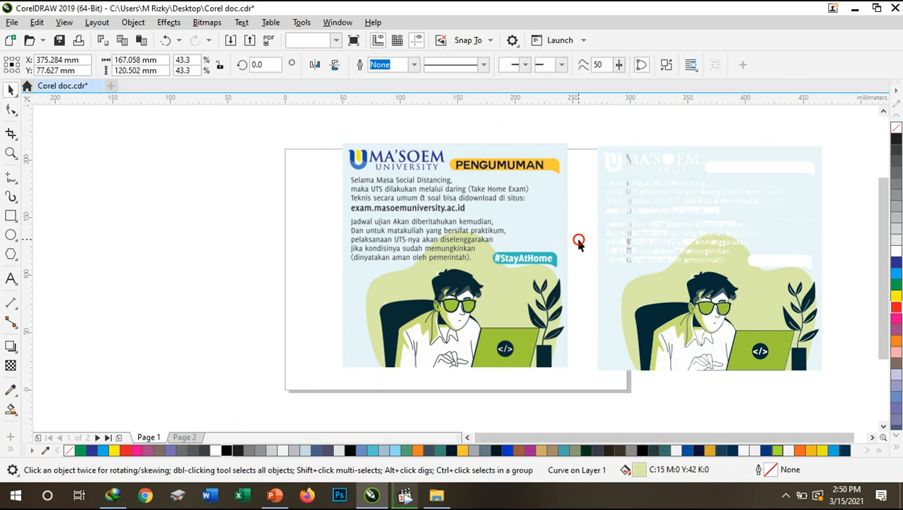
- Draw a rectangle about 195 by 73 mm over the upper part of the traced poster and weld it with the light blue background
click(10, 216)
drag(598, 147, 822, 229)
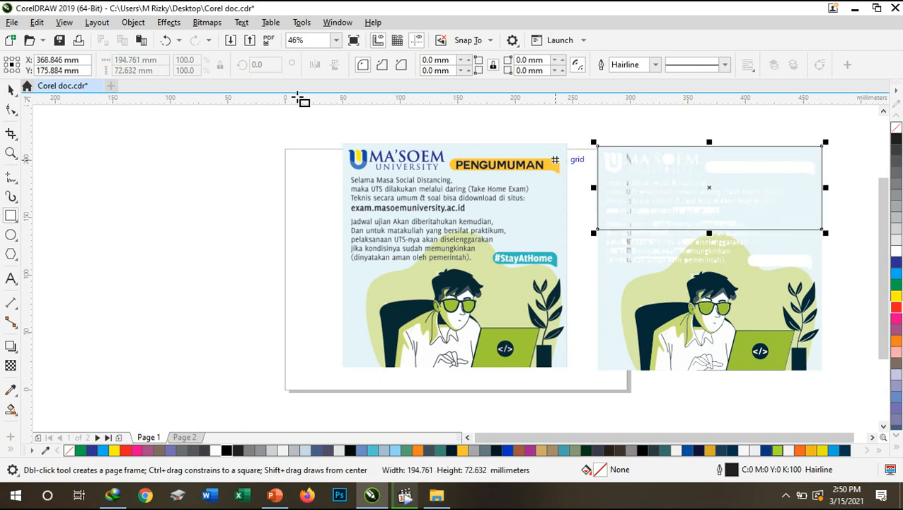
shift+click(608, 263)
click(387, 64)
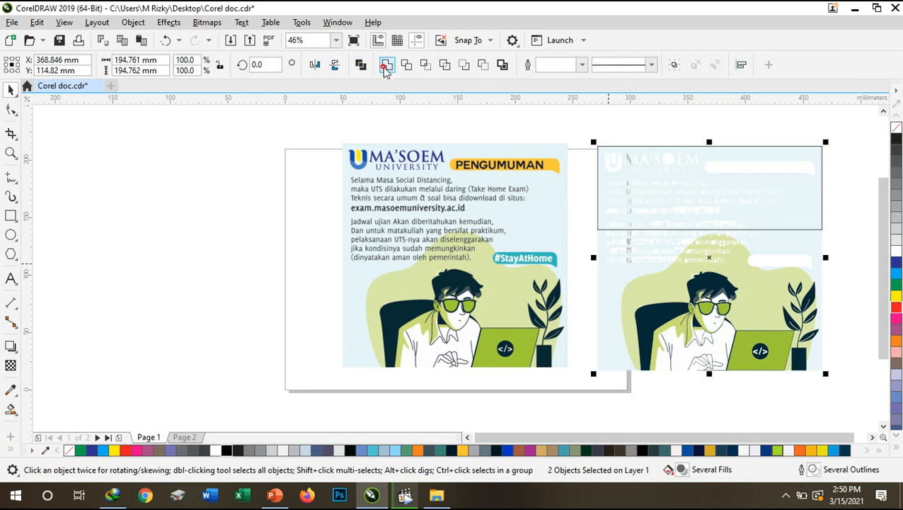
click(551, 115)
- Fill the dark hair and chair shape in the traced poster with yellow
click(661, 315)
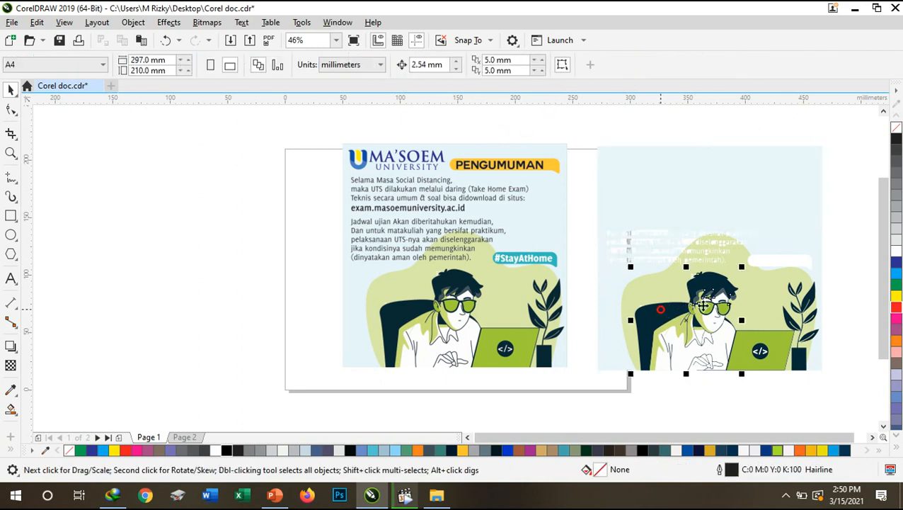
click(896, 298)
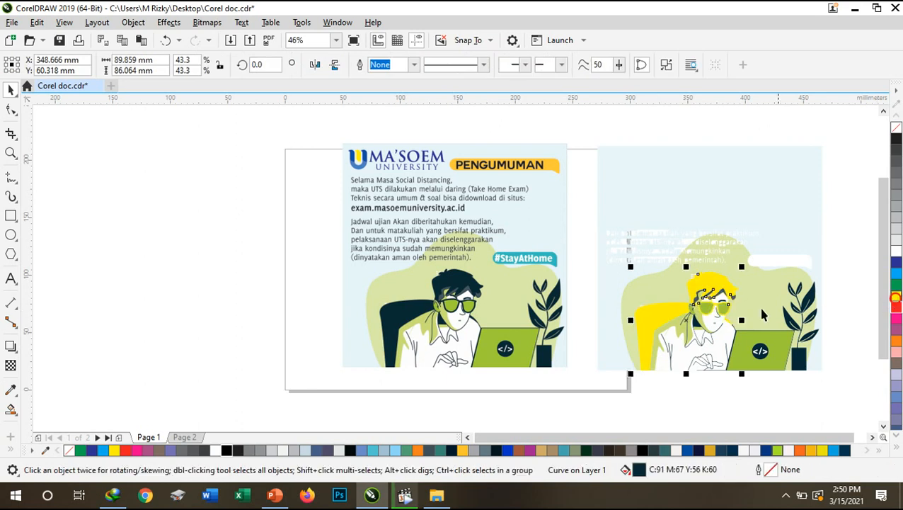
click(418, 306)
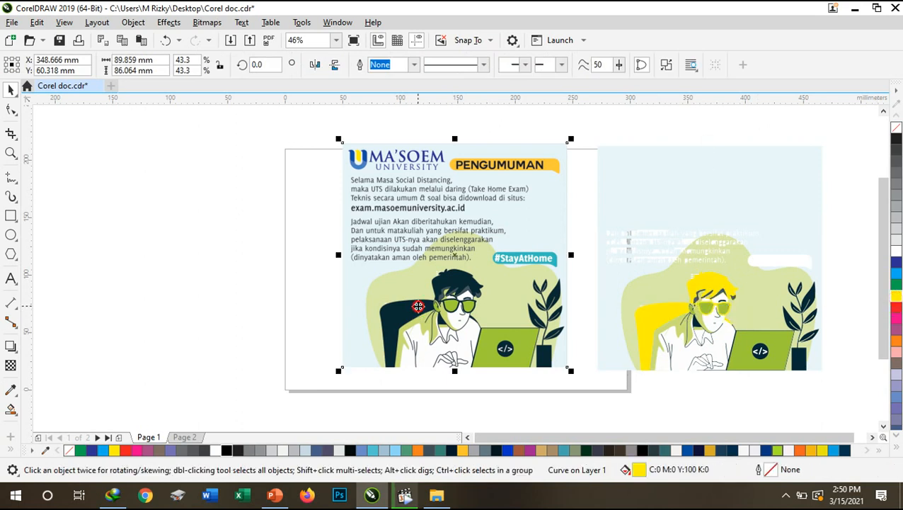
right_click(418, 307)
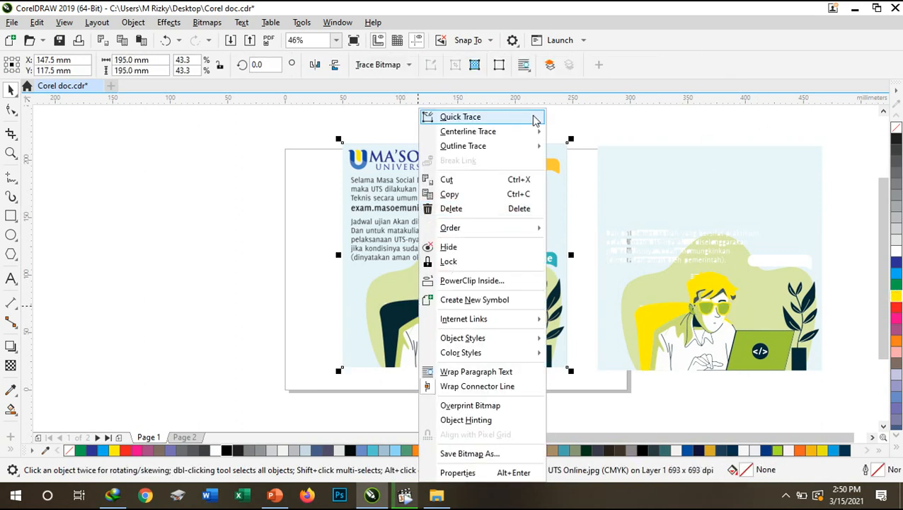
click(527, 145)
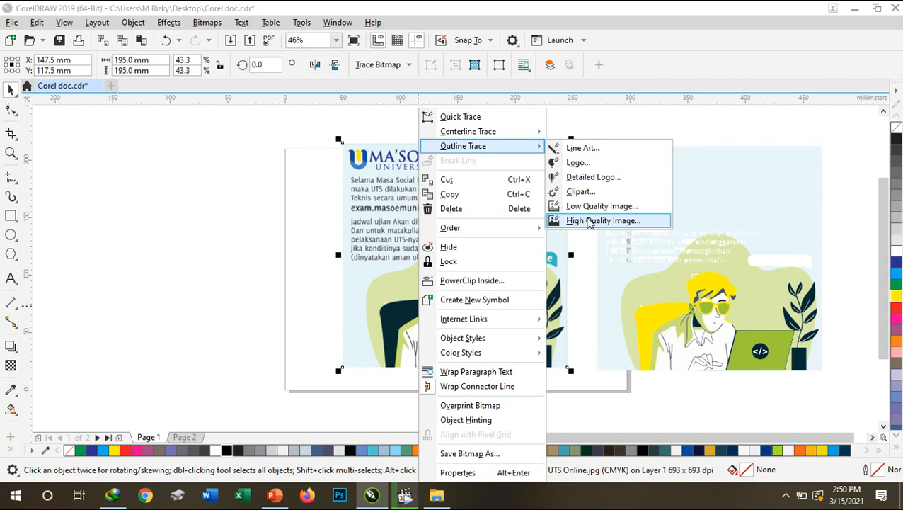
click(580, 273)
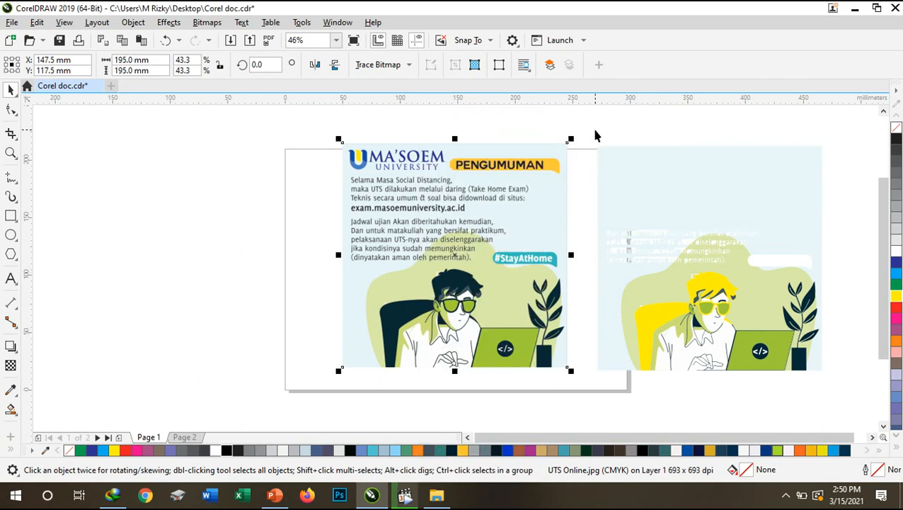
- Delete both the original poster bitmap and all objects of the traced poster
drag(332, 130, 860, 420)
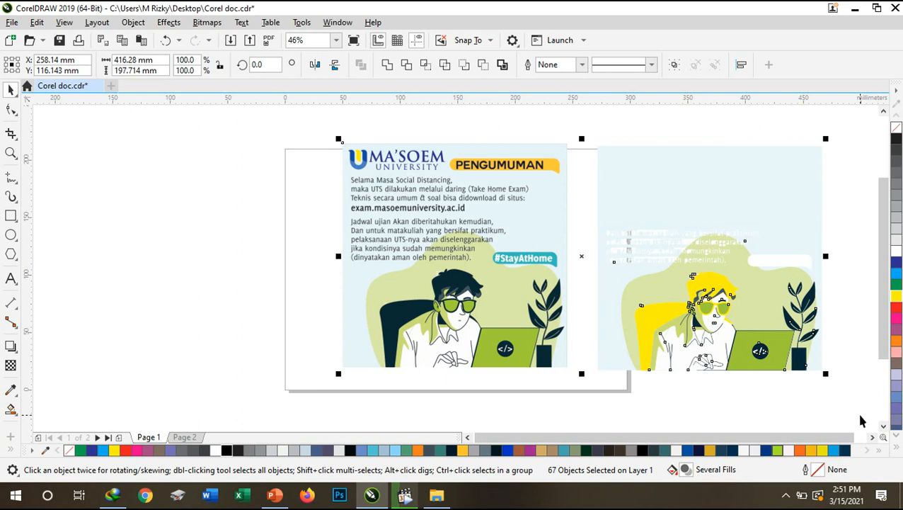
key(Delete)
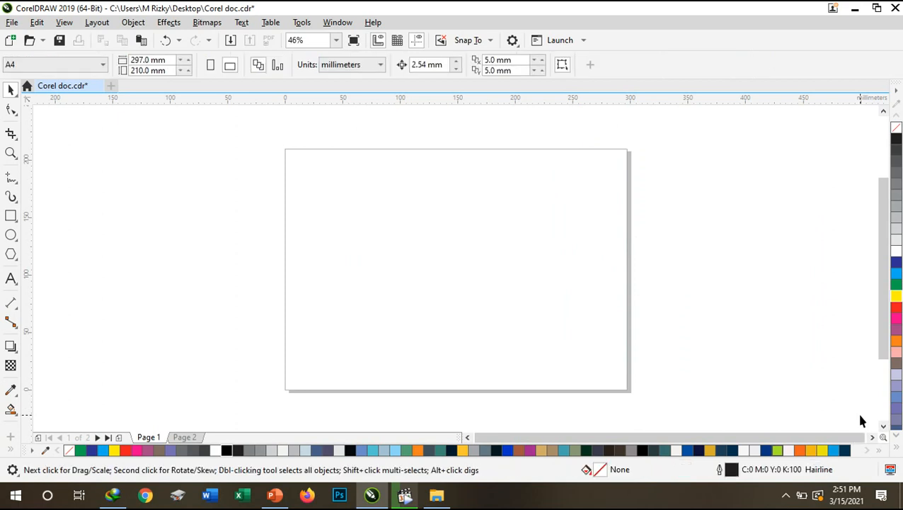